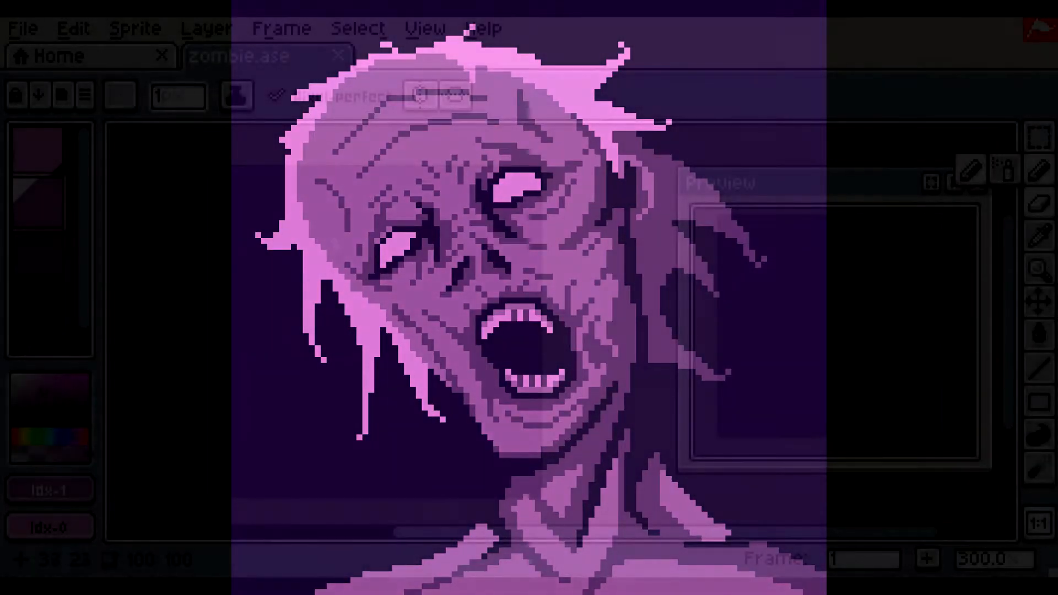
# - Sketch the tilted zombie skull in medium pink with a vertical centre line, a brow guideline and a nose mark
pyautogui.moveTo(342, 253)
pyautogui.mouseDown()
pyautogui.moveTo(342, 230)
pyautogui.moveTo(391, 341)
pyautogui.mouseUp()
pyautogui.moveTo(304, 276); pyautogui.dragTo(418, 217)
pyautogui.moveTo(366, 234)
pyautogui.mouseDown()
pyautogui.moveTo(293, 282)
pyautogui.moveTo(303, 262)
pyautogui.mouseUp()
pyautogui.moveTo(274, 251)
pyautogui.mouseDown()
pyautogui.moveTo(286, 284)
pyautogui.moveTo(332, 180)
pyautogui.mouseUp()
pyautogui.moveTo(308, 192); pyautogui.dragTo(421, 214)
pyautogui.moveTo(349, 273); pyautogui.dragTo(357, 267)
# - Sketch the boxy open mouth shape on the lower face
pyautogui.moveTo(346, 313)
pyautogui.mouseDown()
pyautogui.moveTo(386, 279)
pyautogui.moveTo(416, 317)
pyautogui.mouseUp()
pyautogui.moveTo(346, 313); pyautogui.dragTo(362, 341)
pyautogui.moveTo(417, 317); pyautogui.dragTo(370, 341)
# - Sketch the left cheek and the right side of the face, undoing the strokes that miss
pyautogui.moveTo(287, 284)
pyautogui.mouseDown()
pyautogui.moveTo(377, 370)
pyautogui.moveTo(331, 326)
pyautogui.mouseUp()
pyautogui.hotkey('ctrl', 'z')
pyautogui.hotkey('ctrl', 'z')
pyautogui.moveTo(292, 282); pyautogui.dragTo(329, 309)
pyautogui.moveTo(421, 216); pyautogui.dragTo(438, 329)
pyautogui.moveTo(284, 285)
pyautogui.mouseDown()
pyautogui.moveTo(328, 350)
pyautogui.moveTo(354, 365)
pyautogui.mouseUp()
pyautogui.hotkey('ctrl', 'z')
pyautogui.hotkey('ctrl', 'z')
# - Sketch the jaw and chin, plus the line running from the ear down the neck
pyautogui.moveTo(303, 311)
pyautogui.mouseDown()
pyautogui.moveTo(355, 356)
pyautogui.moveTo(408, 347)
pyautogui.mouseUp()
pyautogui.moveTo(405, 347)
pyautogui.mouseDown()
pyautogui.moveTo(440, 297)
pyautogui.moveTo(449, 365)
pyautogui.mouseUp()
pyautogui.hotkey('ctrl', 'z')
pyautogui.moveTo(422, 232); pyautogui.dragTo(462, 334)
pyautogui.moveTo(366, 365); pyautogui.dragTo(422, 380)
pyautogui.moveTo(439, 333); pyautogui.dragTo(432, 378)
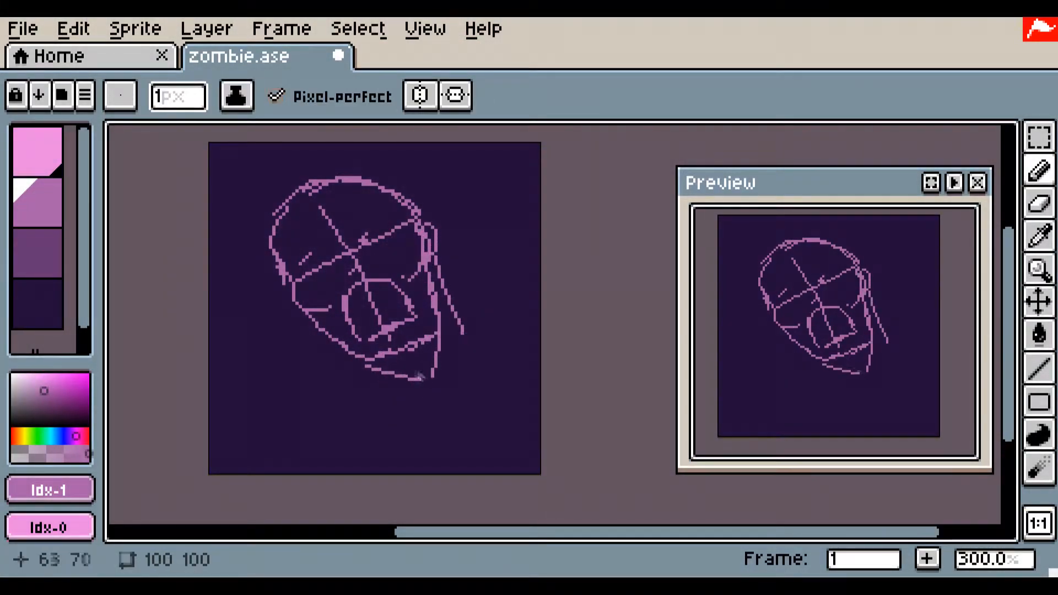
# - Sketch the sides of the neck and the two shoulder lines below the head
pyautogui.moveTo(334, 342); pyautogui.dragTo(369, 393)
pyautogui.moveTo(462, 319); pyautogui.dragTo(459, 364)
pyautogui.moveTo(478, 376); pyautogui.dragTo(499, 386)
pyautogui.moveTo(482, 379); pyautogui.dragTo(538, 395)
pyautogui.hotkey('ctrl', 'z')
pyautogui.moveTo(460, 352); pyautogui.dragTo(537, 377)
pyautogui.moveTo(368, 390)
pyautogui.mouseDown()
pyautogui.moveTo(289, 412)
pyautogui.moveTo(255, 473)
pyautogui.mouseUp()
# - Select the whole sketch, enlarge it to about 120 by 119 pixels, apply the transformation and deselect
pyautogui.click(1040, 141)
pyautogui.moveTo(209, 147); pyautogui.dragTo(552, 478)
pyautogui.moveTo(547, 140); pyautogui.dragTo(579, 132)
pyautogui.hotkey('ctrl', 'z')
pyautogui.moveTo(567, 404); pyautogui.dragTo(589, 230)
pyautogui.scroll(-1, 589, 230)
pyautogui.moveTo(344, 397)
pyautogui.mouseDown()
pyautogui.moveTo(325, 432)
pyautogui.moveTo(300, 439)
pyautogui.mouseUp()
pyautogui.moveTo(510, 344); pyautogui.dragTo(528, 338)
pyautogui.press('Return')
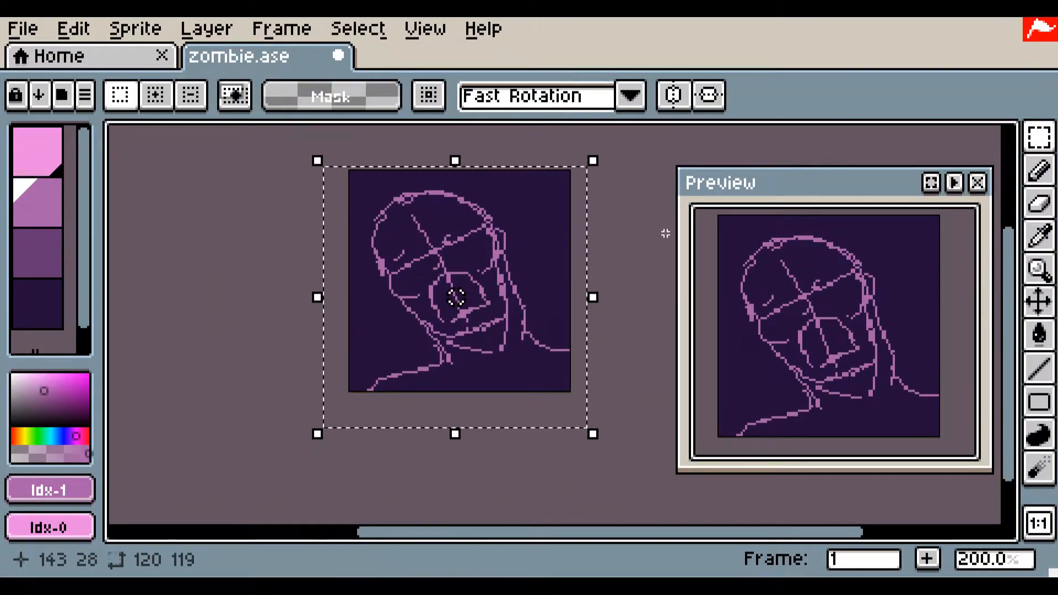
pyautogui.hotkey('ctrl', 'd')
pyautogui.scroll(1, 665, 234)
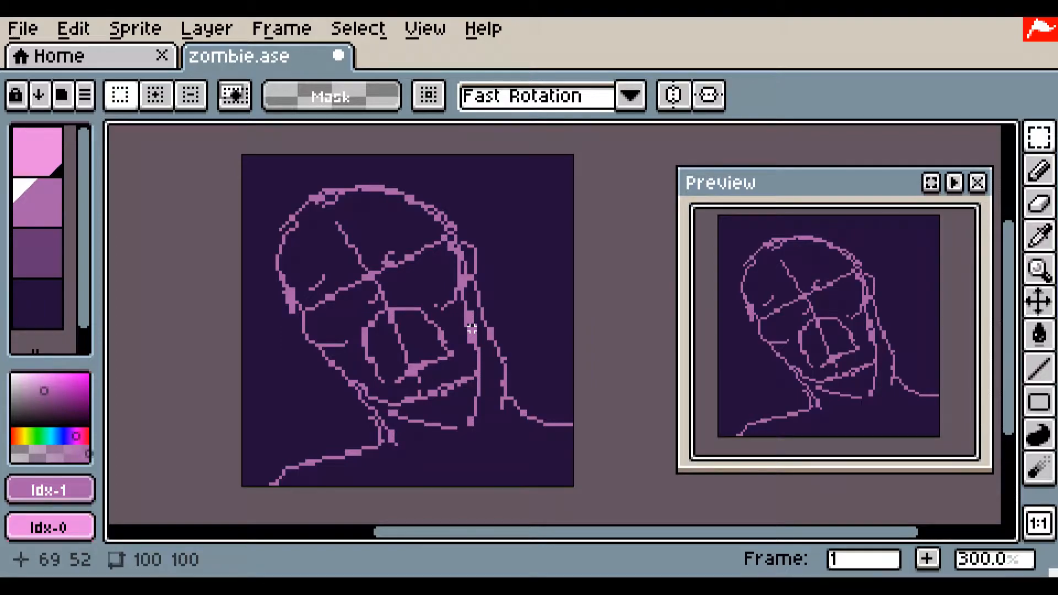
# - Redraw the left shoulder line and fill the neck and shoulders with the medium pink
pyautogui.moveTo(375, 433); pyautogui.dragTo(283, 453)
pyautogui.hotkey('ctrl', 'd')
pyautogui.click(1040, 175)
pyautogui.moveTo(380, 440); pyautogui.dragTo(253, 485)
pyautogui.click(1040, 334)
pyautogui.click(436, 455)
pyautogui.click(316, 453)
# - Build up the left shoulder into a rounder shape and smooth the right edge of the neck
pyautogui.click(1040, 170)
pyautogui.moveTo(359, 395)
pyautogui.mouseDown()
pyautogui.moveTo(379, 415)
pyautogui.moveTo(276, 457)
pyautogui.mouseUp()
pyautogui.moveTo(386, 426)
pyautogui.mouseDown()
pyautogui.moveTo(326, 440)
pyautogui.moveTo(336, 442)
pyautogui.moveTo(310, 432)
pyautogui.moveTo(254, 480)
pyautogui.mouseUp()
pyautogui.moveTo(327, 435)
pyautogui.mouseDown()
pyautogui.moveTo(267, 455)
pyautogui.moveTo(312, 436)
pyautogui.mouseUp()
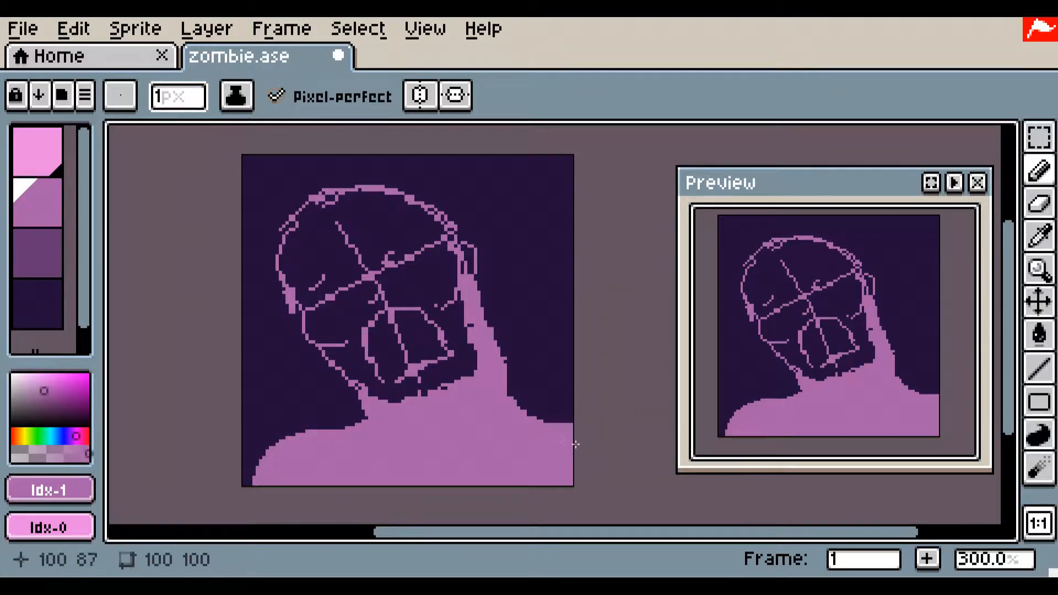
pyautogui.moveTo(512, 408); pyautogui.dragTo(466, 271)
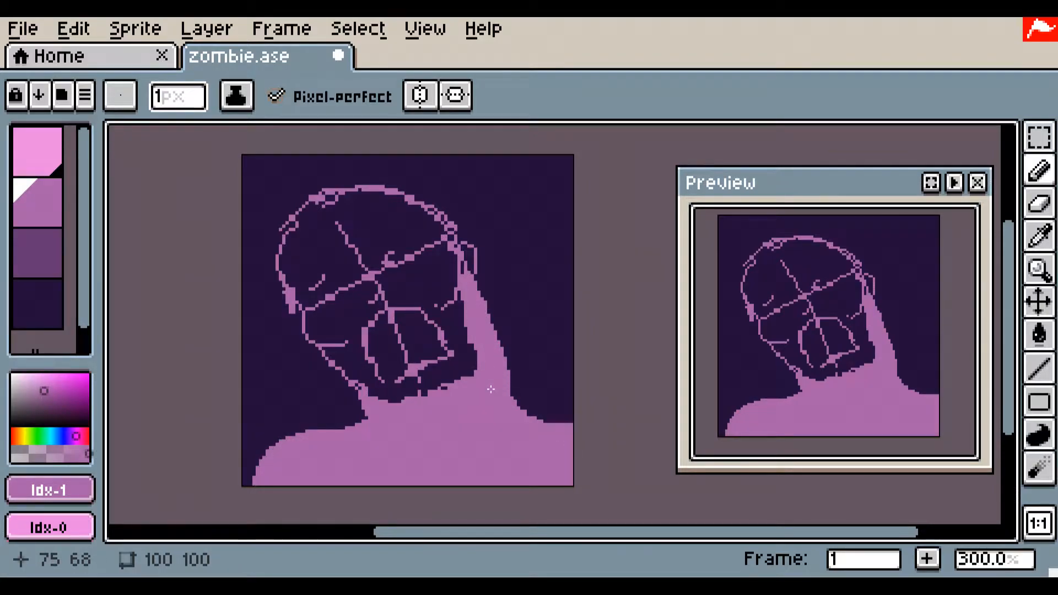
# - Paint the right eye as a small slanted shape in the light pink, trimming its edge with the background colour
pyautogui.click(37, 152)
pyautogui.scroll(2, 179, 214)
pyautogui.moveTo(537, 331); pyautogui.dragTo(345, 291)
pyautogui.moveTo(343, 248)
pyautogui.mouseDown()
pyautogui.moveTo(351, 211)
pyautogui.moveTo(375, 246)
pyautogui.moveTo(332, 240)
pyautogui.moveTo(333, 289)
pyautogui.moveTo(329, 267)
pyautogui.mouseUp()
pyautogui.keyDown('alt'); pyautogui.click(362, 228); pyautogui.keyUp('alt')
pyautogui.moveTo(385, 230)
pyautogui.mouseDown()
pyautogui.moveTo(377, 226)
pyautogui.moveTo(393, 222)
pyautogui.mouseUp()
pyautogui.keyDown('alt'); pyautogui.click(354, 242); pyautogui.keyUp('alt')
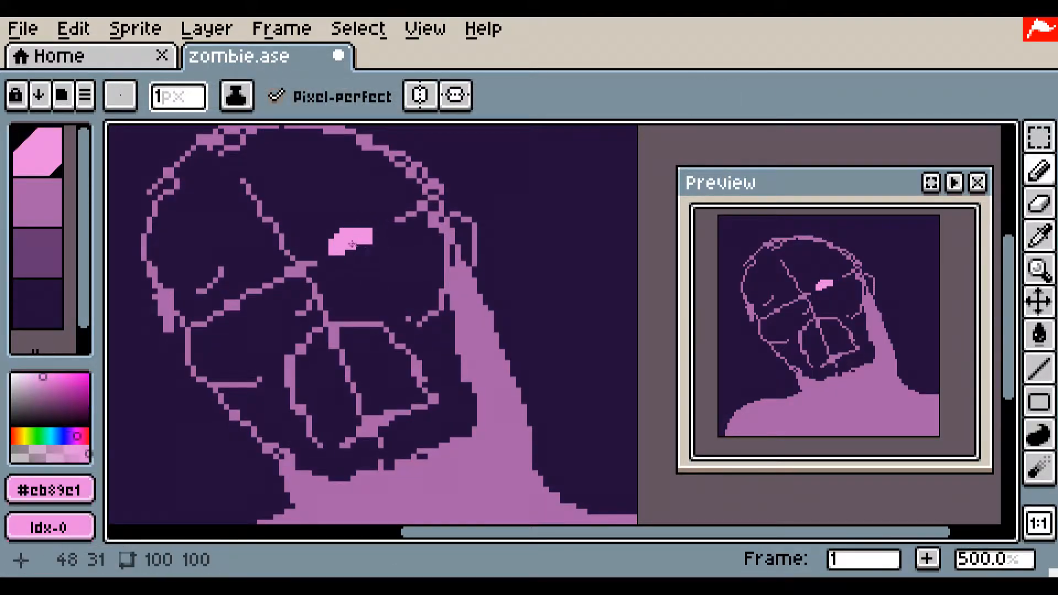
# - Paint the matching left eye in light pink and trim its shape with the dark background colour #240f3b
pyautogui.scroll(1, 234, 303)
pyautogui.moveTo(233, 303); pyautogui.dragTo(336, 252)
pyautogui.keyDown('alt'); pyautogui.click(298, 435); pyautogui.keyUp('alt')
pyautogui.moveTo(290, 279); pyautogui.dragTo(277, 291)
# - Erase the brow and forehead guidelines by painting over them in the background colour
pyautogui.moveTo(271, 252)
pyautogui.mouseDown()
pyautogui.moveTo(296, 225)
pyautogui.moveTo(361, 244)
pyautogui.moveTo(402, 223)
pyautogui.mouseUp()
pyautogui.click(315, 272)
pyautogui.moveTo(402, 279); pyautogui.dragTo(381, 352)
pyautogui.moveTo(301, 194); pyautogui.dragTo(344, 264)
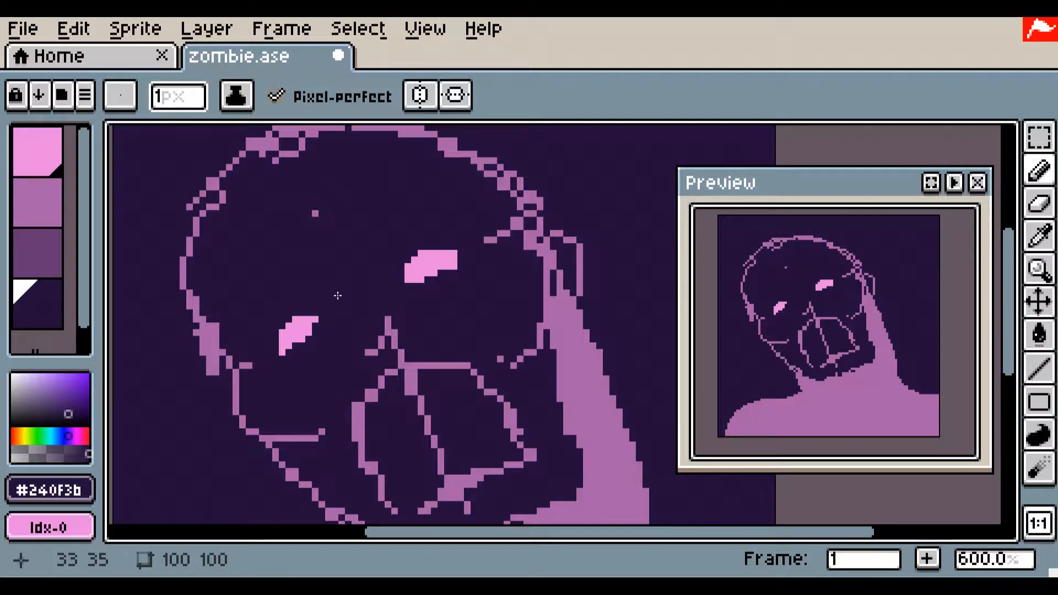
pyautogui.scroll(-1, 337, 246)
pyautogui.moveTo(337, 246); pyautogui.dragTo(359, 306)
pyautogui.moveTo(337, 231); pyautogui.dragTo(254, 358)
# - Erase the nose sketch and the old mouth lines with the background colour
pyautogui.click(341, 280)
pyautogui.moveTo(352, 289)
pyautogui.mouseDown()
pyautogui.moveTo(278, 211)
pyautogui.moveTo(351, 304)
pyautogui.moveTo(342, 325)
pyautogui.mouseUp()
pyautogui.moveTo(350, 347)
pyautogui.mouseDown()
pyautogui.moveTo(367, 393)
pyautogui.moveTo(342, 327)
pyautogui.mouseUp()
pyautogui.moveTo(367, 391)
pyautogui.mouseDown()
pyautogui.moveTo(366, 436)
pyautogui.moveTo(448, 407)
pyautogui.mouseUp()
pyautogui.moveTo(311, 364)
pyautogui.mouseDown()
pyautogui.moveTo(328, 452)
pyautogui.moveTo(365, 333)
pyautogui.moveTo(426, 360)
pyautogui.mouseUp()
pyautogui.click(393, 331)
# - Draw a new gaping mouth outline and the nose contours in the darker purple
pyautogui.click(38, 253)
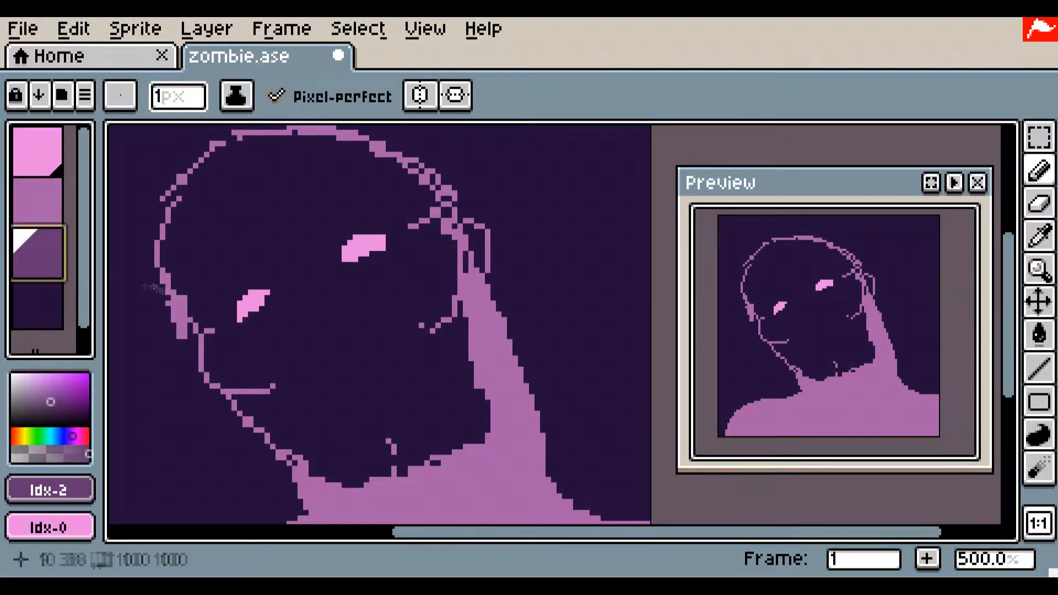
pyautogui.moveTo(344, 359)
pyautogui.mouseDown()
pyautogui.moveTo(334, 424)
pyautogui.moveTo(345, 441)
pyautogui.mouseUp()
pyautogui.moveTo(350, 353)
pyautogui.mouseDown()
pyautogui.moveTo(444, 408)
pyautogui.moveTo(356, 446)
pyautogui.mouseUp()
pyautogui.moveTo(312, 319); pyautogui.dragTo(311, 342)
pyautogui.moveTo(334, 314); pyautogui.dragTo(355, 326)
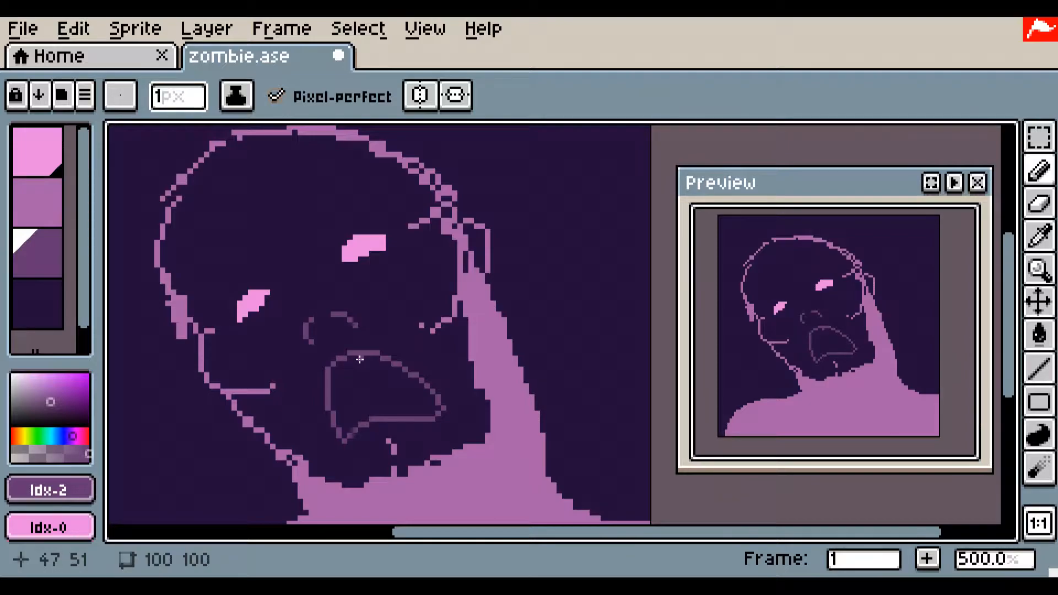
# - Clean up the head outline near the ear and reshape the left cheek, and save the file
pyautogui.keyDown('alt'); pyautogui.click(401, 303); pyautogui.keyUp('alt')
pyautogui.moveTo(406, 210)
pyautogui.mouseDown()
pyautogui.moveTo(433, 215)
pyautogui.moveTo(444, 189)
pyautogui.moveTo(446, 203)
pyautogui.mouseUp()
pyautogui.moveTo(208, 304)
pyautogui.mouseDown()
pyautogui.moveTo(261, 375)
pyautogui.moveTo(262, 437)
pyautogui.moveTo(300, 470)
pyautogui.moveTo(181, 332)
pyautogui.moveTo(237, 381)
pyautogui.moveTo(302, 474)
pyautogui.mouseUp()
pyautogui.keyDown('alt'); pyautogui.click(327, 484); pyautogui.keyUp('alt')
pyautogui.keyDown('alt'); pyautogui.click(190, 408); pyautogui.keyUp('alt')
pyautogui.scroll(-1, 435, 416)
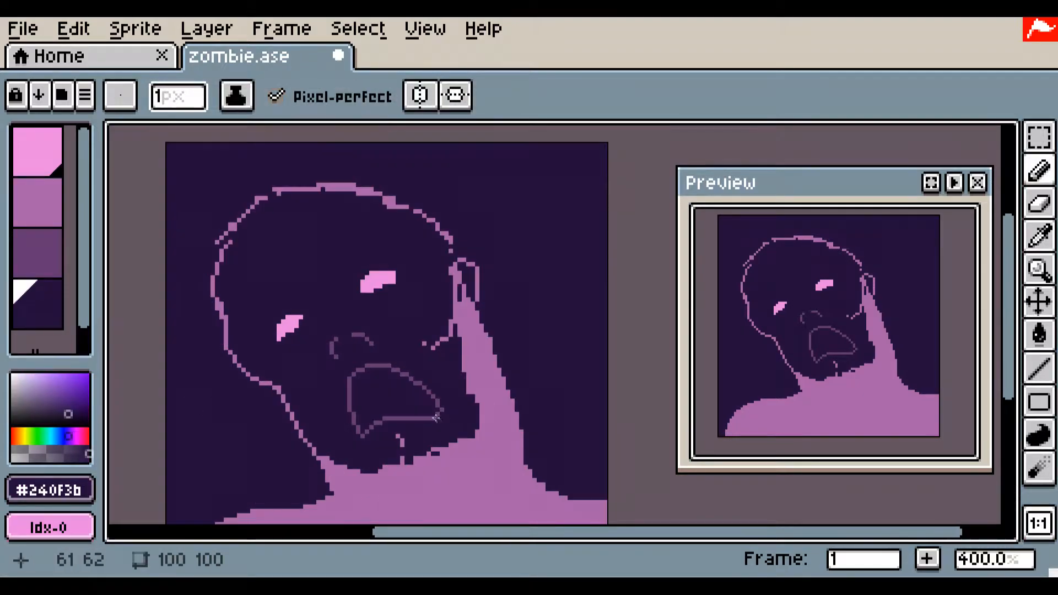
pyautogui.hotkey('ctrl', 's')
# - Carve the chin out of the neck in the background colour and erase the stray cheek line below the ear
pyautogui.moveTo(443, 440); pyautogui.dragTo(417, 392)
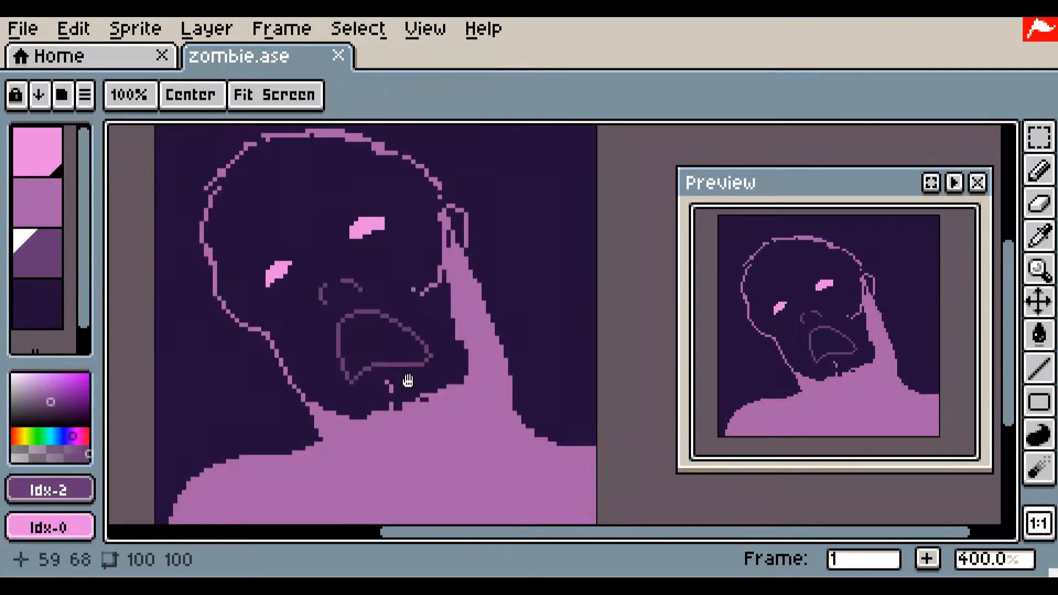
pyautogui.moveTo(351, 414)
pyautogui.mouseDown()
pyautogui.moveTo(413, 435)
pyautogui.moveTo(448, 393)
pyautogui.mouseUp()
pyautogui.moveTo(435, 410); pyautogui.dragTo(453, 384)
pyautogui.moveTo(307, 396); pyautogui.dragTo(355, 418)
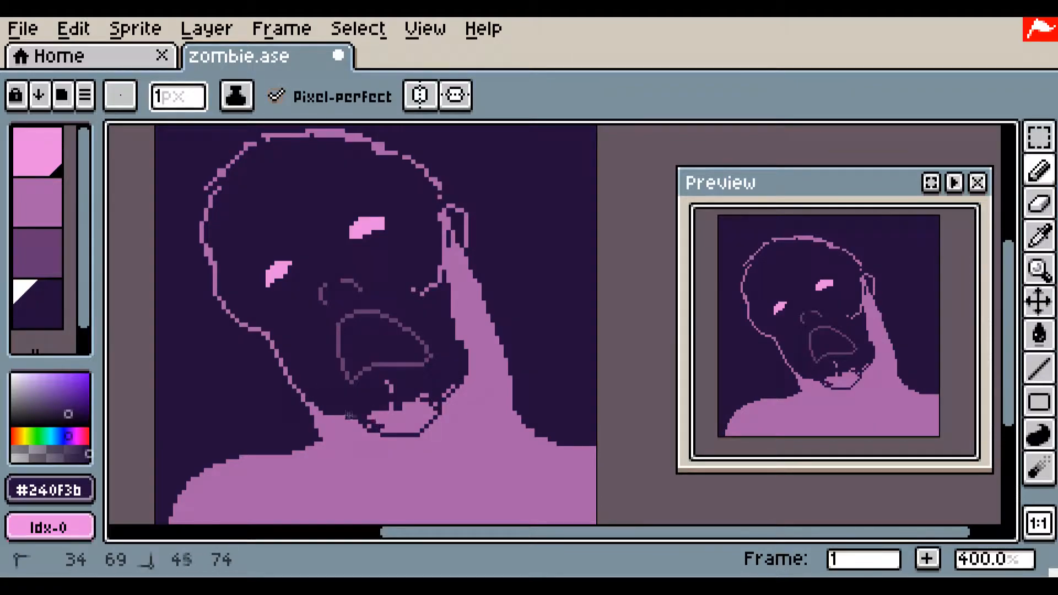
pyautogui.click(1039, 335)
pyautogui.click(406, 417)
pyautogui.click(1039, 170)
pyautogui.moveTo(448, 383)
pyautogui.mouseDown()
pyautogui.moveTo(387, 384)
pyautogui.moveTo(369, 428)
pyautogui.mouseUp()
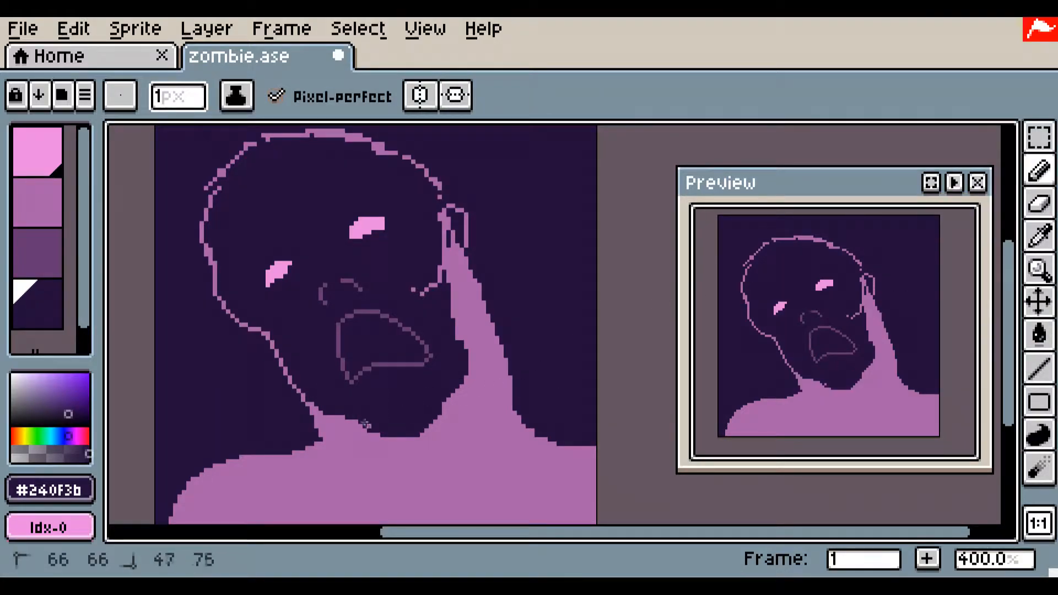
pyautogui.moveTo(418, 306); pyautogui.dragTo(436, 207)
# - Recolour the neck, shoulders and head outline with the darker purple and save the file
pyautogui.click(37, 252)
pyautogui.moveTo(344, 458)
pyautogui.mouseDown()
pyautogui.moveTo(313, 440)
pyautogui.moveTo(516, 410)
pyautogui.moveTo(511, 426)
pyautogui.moveTo(508, 394)
pyautogui.mouseUp()
pyautogui.click(1039, 334)
pyautogui.click(473, 454)
pyautogui.click(588, 488)
pyautogui.scroll(-1, 551, 459)
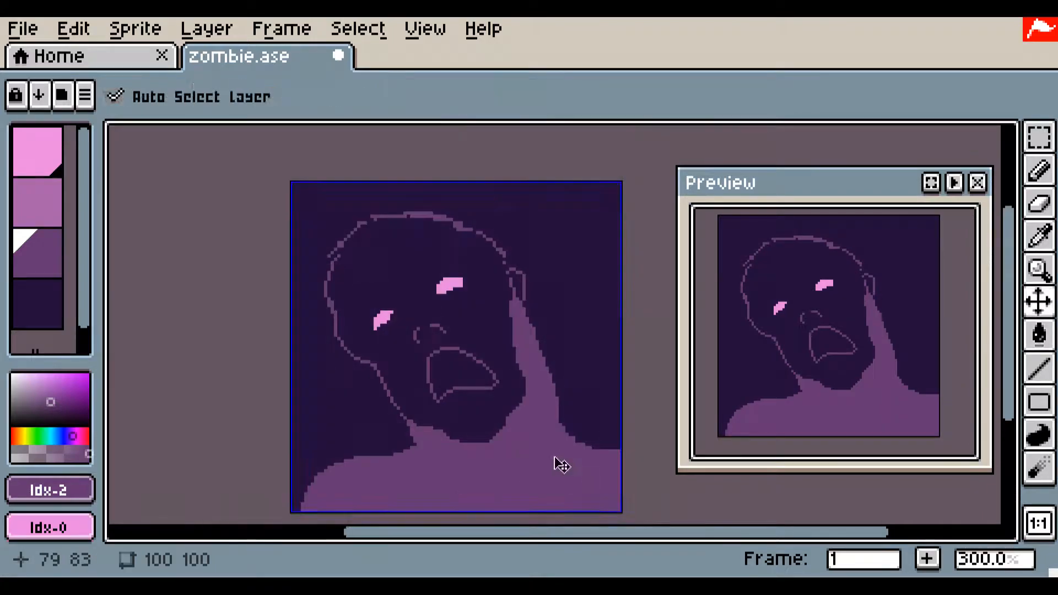
pyautogui.moveTo(546, 460); pyautogui.dragTo(523, 427)
pyautogui.hotkey('ctrl', 's')
# - Paint darker purple shading below and beside the right eye, and save the file
pyautogui.scroll(1, 523, 427)
pyautogui.moveTo(430, 275); pyautogui.dragTo(459, 344)
pyautogui.scroll(2, 457, 347)
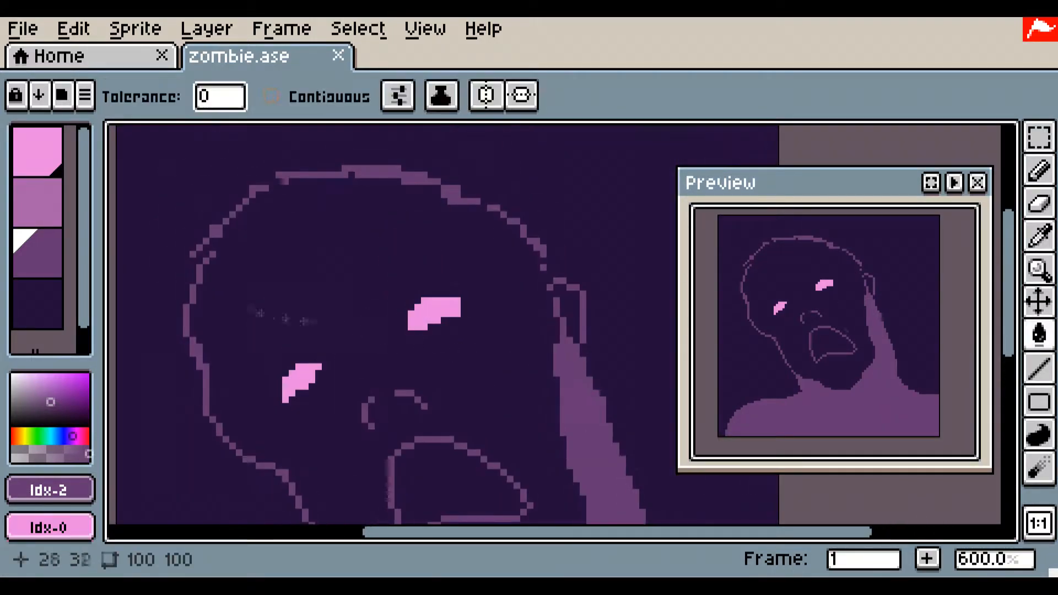
pyautogui.scroll(3, 441, 342)
pyautogui.hotkey('ctrl', 'z')
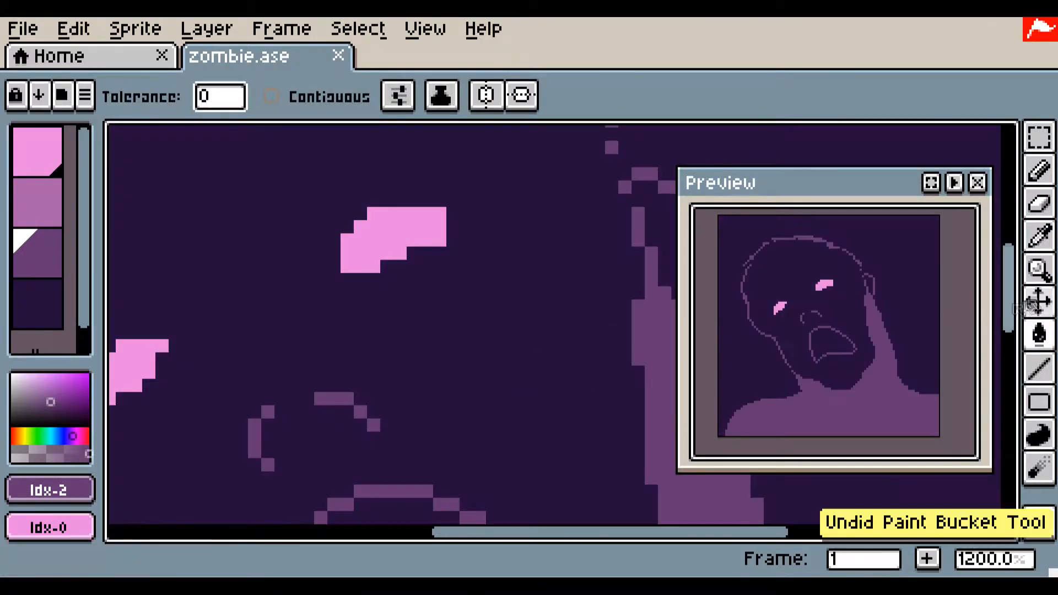
pyautogui.press('b')
pyautogui.moveTo(413, 254)
pyautogui.mouseDown()
pyautogui.moveTo(453, 227)
pyautogui.moveTo(379, 278)
pyautogui.moveTo(334, 254)
pyautogui.moveTo(294, 306)
pyautogui.mouseUp()
pyautogui.moveTo(334, 293); pyautogui.dragTo(440, 267)
pyautogui.moveTo(466, 227); pyautogui.dragTo(506, 214)
pyautogui.scroll(3, 468, 307)
pyautogui.hotkey('ctrl', 'z')
pyautogui.scroll(-3, 465, 307)
pyautogui.hotkey('ctrl', 's')
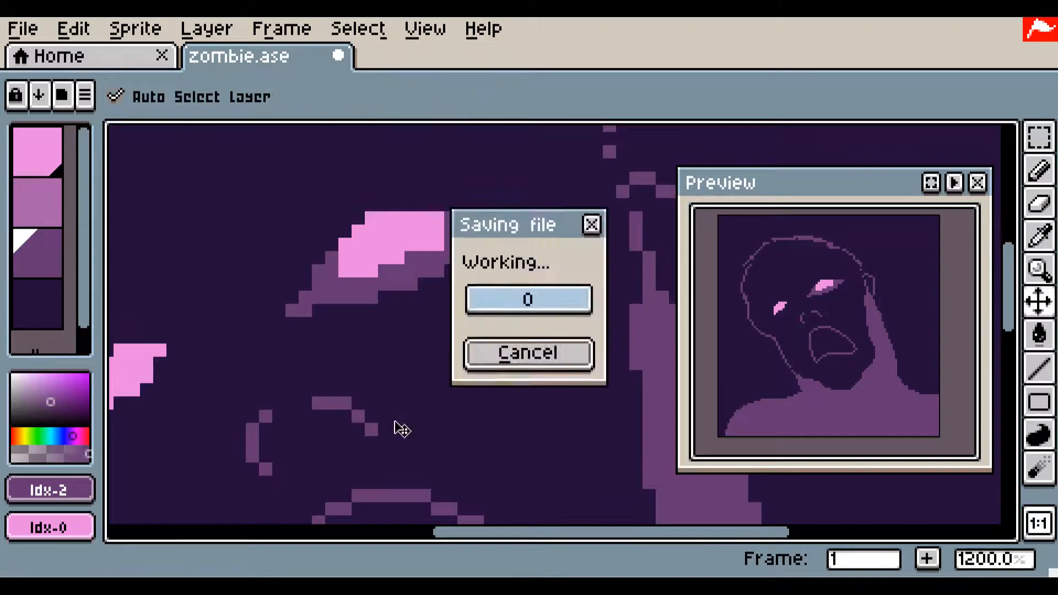
# - Blend the right eye's edge with medium pink pixels and widen the surrounding shadow in purple #673873
pyautogui.press('[')
pyautogui.moveTo(364, 284)
pyautogui.mouseDown()
pyautogui.moveTo(447, 251)
pyautogui.moveTo(464, 218)
pyautogui.mouseUp()
pyautogui.moveTo(398, 271); pyautogui.dragTo(411, 272)
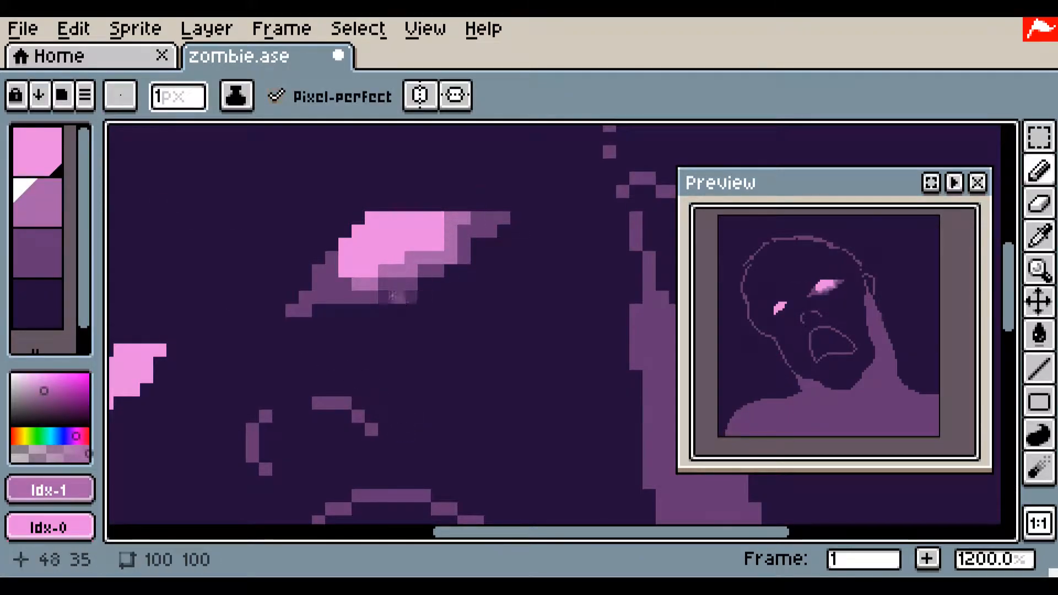
pyautogui.moveTo(346, 285); pyautogui.dragTo(332, 272)
pyautogui.keyDown('alt'); pyautogui.click(302, 506); pyautogui.keyUp('alt')
pyautogui.moveTo(385, 297); pyautogui.dragTo(490, 244)
pyautogui.moveTo(456, 281); pyautogui.dragTo(477, 258)
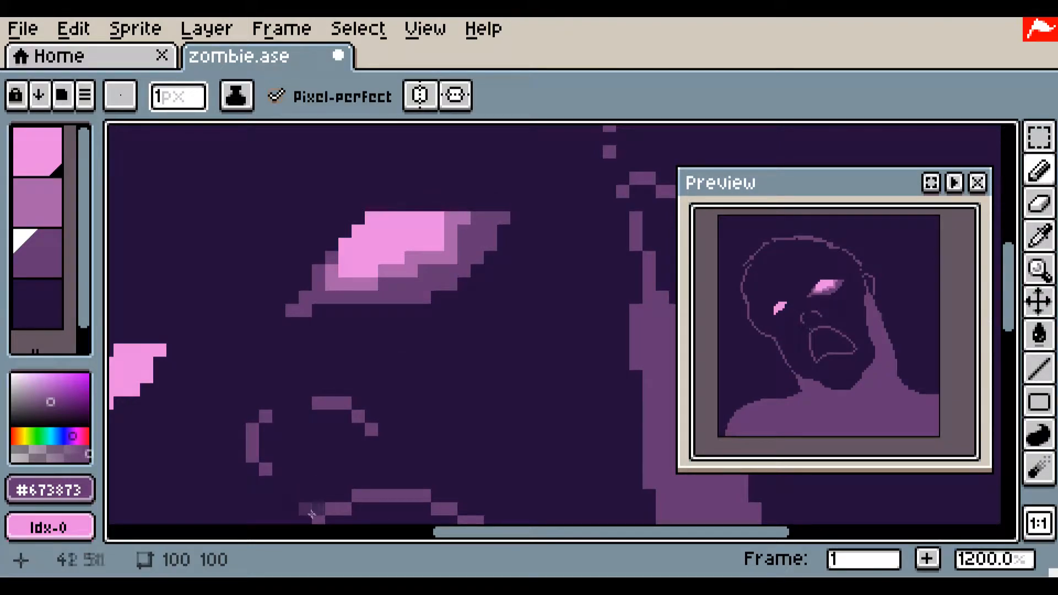
# - Remove the shading around the right eye with contiguous Paint Bucket fills in the background colour #240f3b
pyautogui.scroll(-4, 315, 520)
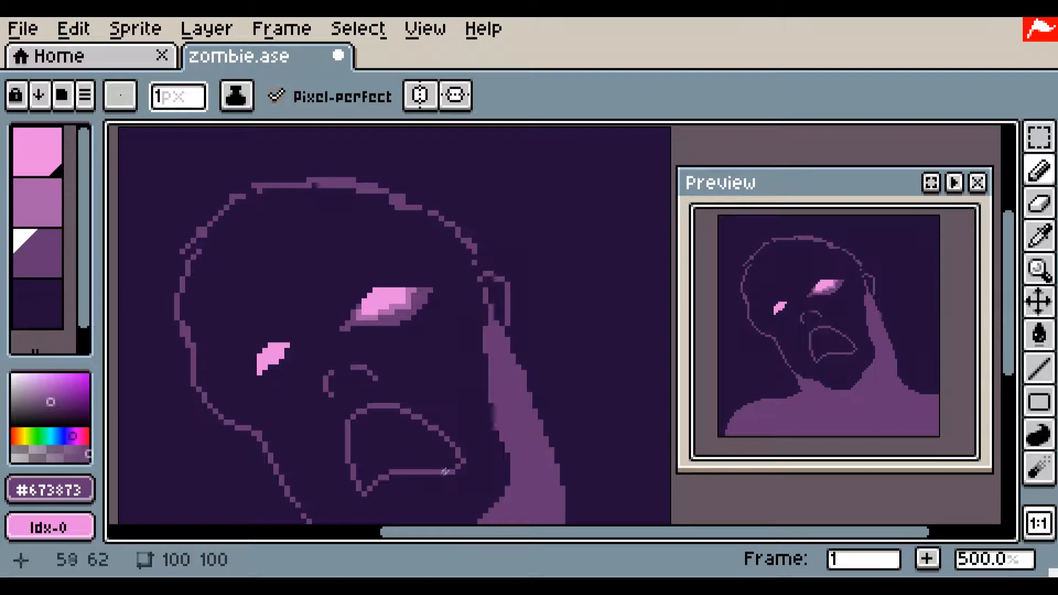
pyautogui.click(1039, 334)
pyautogui.keyDown('alt'); pyautogui.click(444, 303); pyautogui.keyUp('alt')
pyautogui.click(414, 295)
pyautogui.hotkey('ctrl', 'z')
pyautogui.click(273, 96)
pyautogui.click(420, 306)
pyautogui.click(411, 301)
pyautogui.click(378, 318)
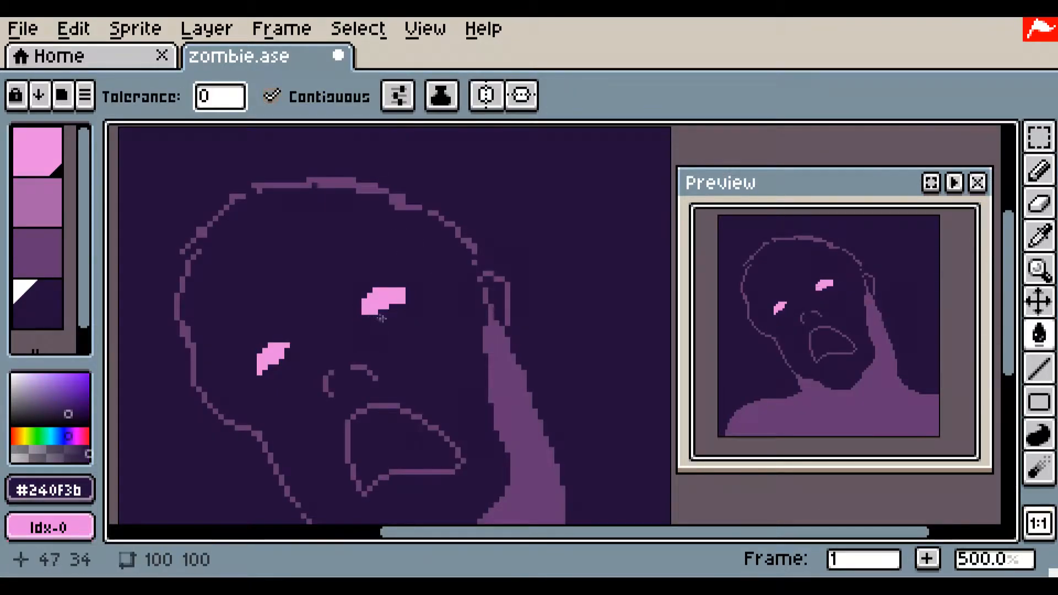
# - Add a thin darker purple shadow along the lower and right edges of the right eye, and save the file
pyautogui.click(37, 254)
pyautogui.click(1038, 169)
pyautogui.scroll(2, 470, 386)
pyautogui.moveTo(299, 240)
pyautogui.mouseDown()
pyautogui.moveTo(308, 231)
pyautogui.moveTo(324, 275)
pyautogui.moveTo(306, 275)
pyautogui.mouseUp()
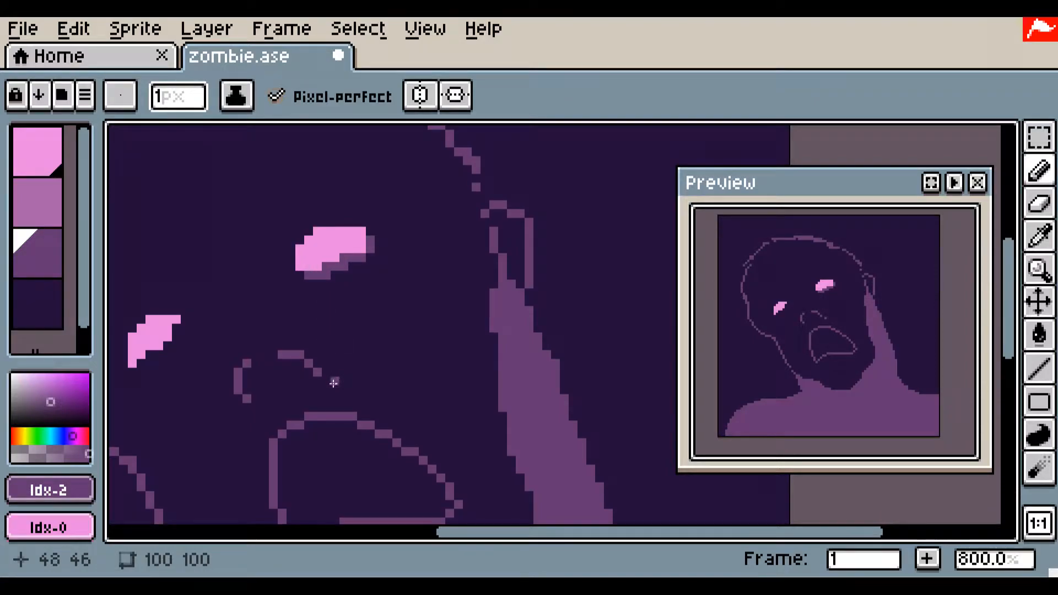
pyautogui.scroll(-3, 333, 382)
pyautogui.moveTo(395, 448); pyautogui.dragTo(439, 360)
pyautogui.hotkey('ctrl', 's')
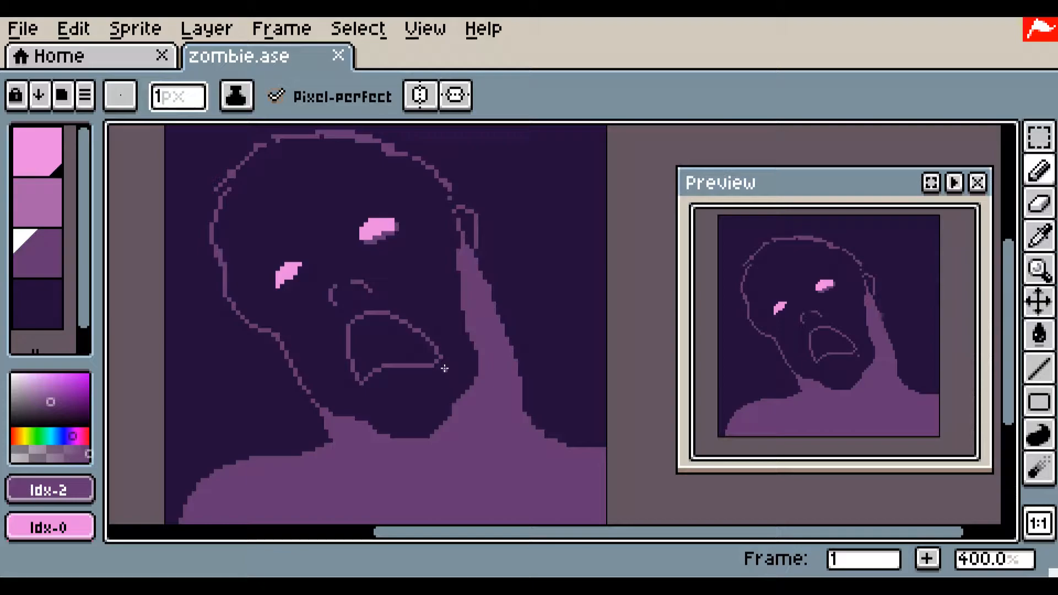
# - Try filling the face area with the medium pink and with the darker purple
pyautogui.click(37, 203)
pyautogui.moveTo(422, 253); pyautogui.dragTo(423, 285)
pyautogui.hotkey('ctrl', 'z')
pyautogui.click(1039, 334)
pyautogui.click(454, 330)
pyautogui.hotkey('ctrl', 'z')
pyautogui.keyDown('alt'); pyautogui.click(480, 295); pyautogui.keyUp('alt')
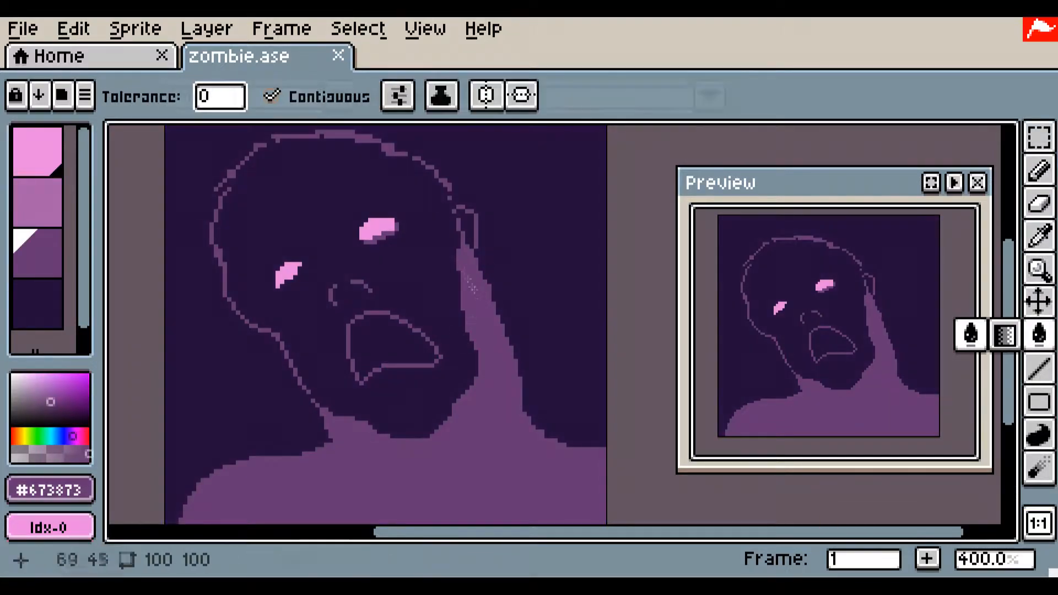
pyautogui.click(452, 248)
pyautogui.hotkey('ctrl', 'z')
# - Close the gap in the head outline above the ear with the Pencil in darker purple
pyautogui.click(1039, 169)
pyautogui.moveTo(410, 159); pyautogui.dragTo(463, 238)
# - Try filling the enclosed face with the medium pink, undo the fill and return to the Pencil tool
pyautogui.click(38, 203)
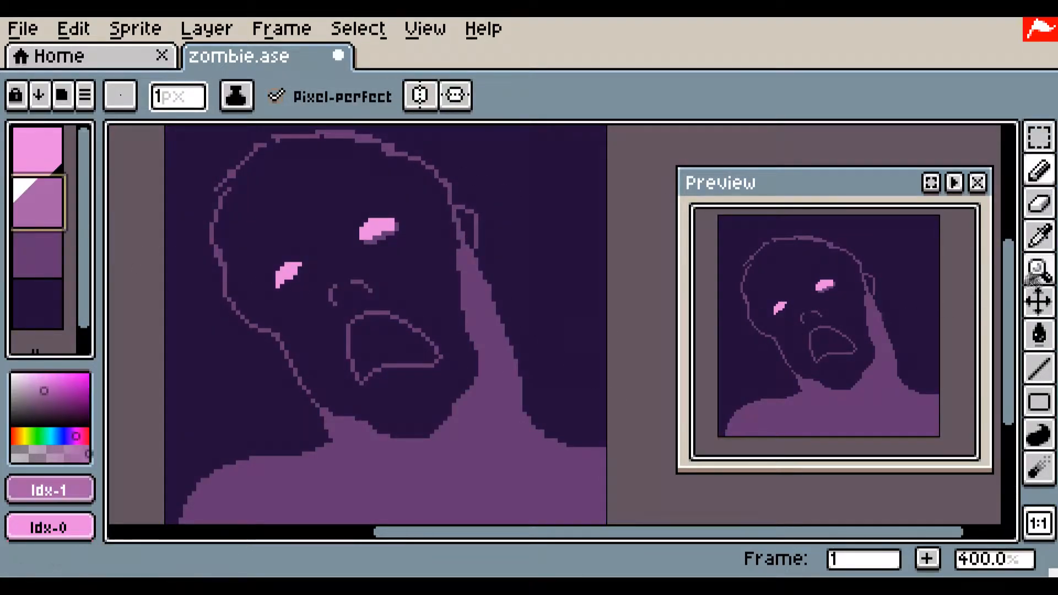
pyautogui.click(1038, 334)
pyautogui.click(454, 331)
pyautogui.hotkey('ctrl', 'z')
pyautogui.click(1038, 171)
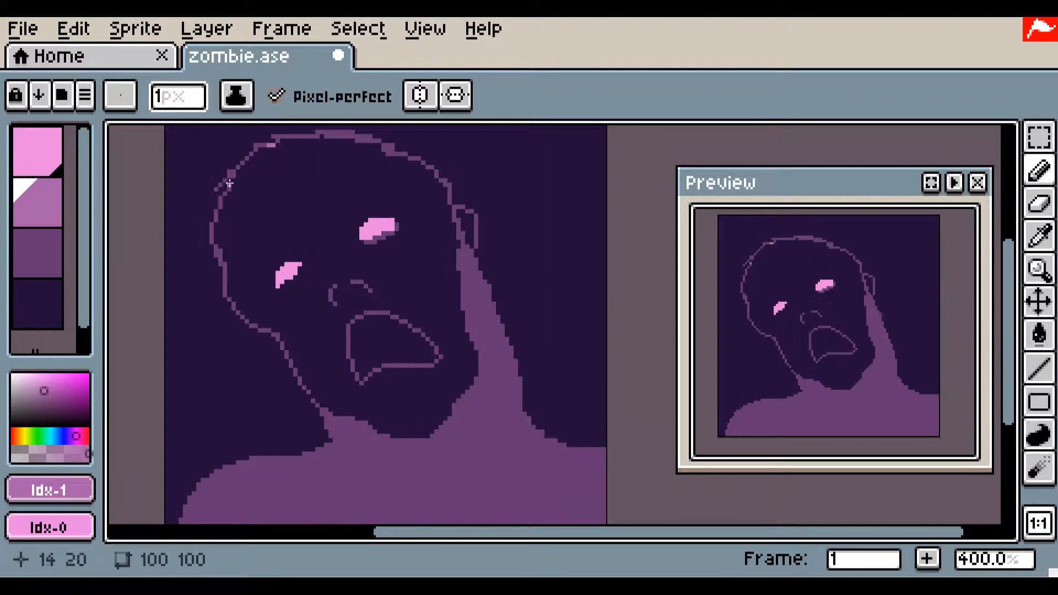
pyautogui.click(1038, 335)
pyautogui.click(427, 312)
pyautogui.hotkey('ctrl', 'z')
pyautogui.click(511, 317)
pyautogui.hotkey('ctrl', 'z')
# - Fill the enclosed face area with the medium pink and save the file
pyautogui.click(1039, 171)
pyautogui.click(1038, 334)
pyautogui.click(438, 320)
pyautogui.hotkey('ctrl', 's')
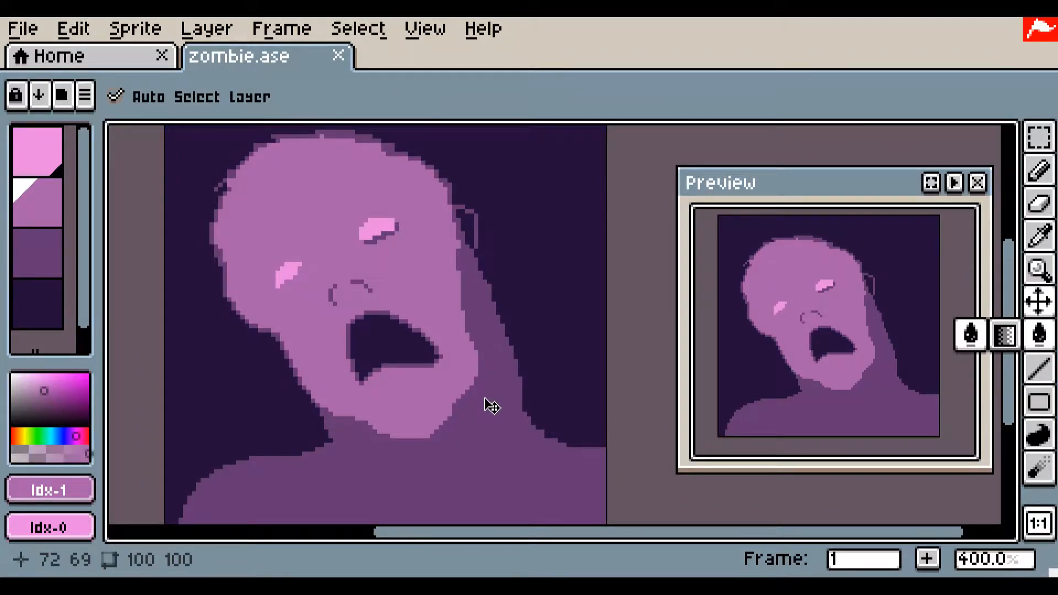
# - Paint over the darker purple outline along the crown and the left jaw with medium pink
pyautogui.click(1038, 171)
pyautogui.moveTo(449, 194); pyautogui.dragTo(450, 199)
pyautogui.moveTo(313, 397)
pyautogui.mouseDown()
pyautogui.moveTo(282, 344)
pyautogui.moveTo(308, 396)
pyautogui.mouseUp()
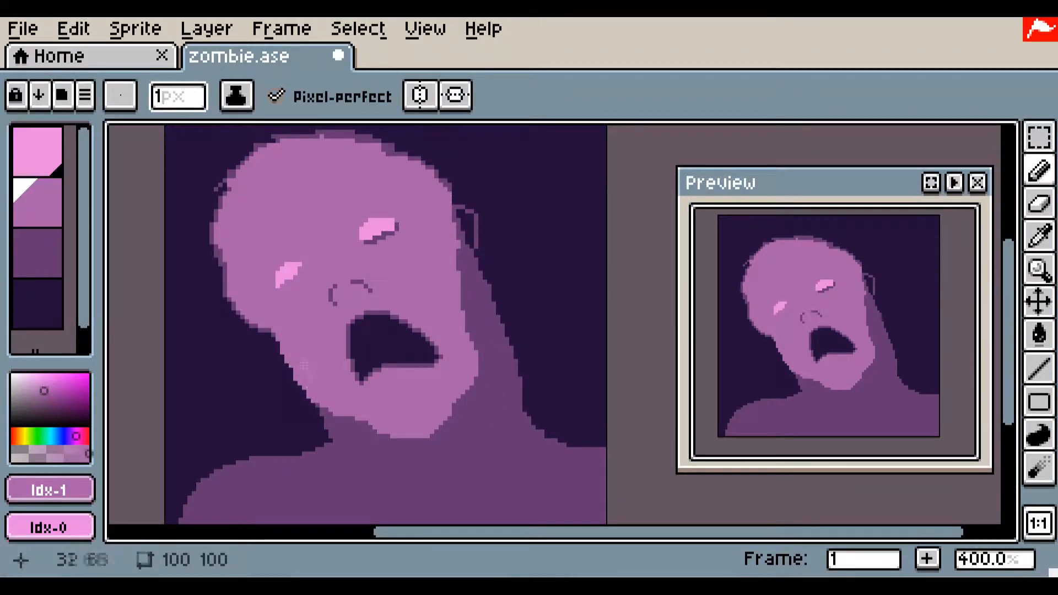
pyautogui.click(1038, 333)
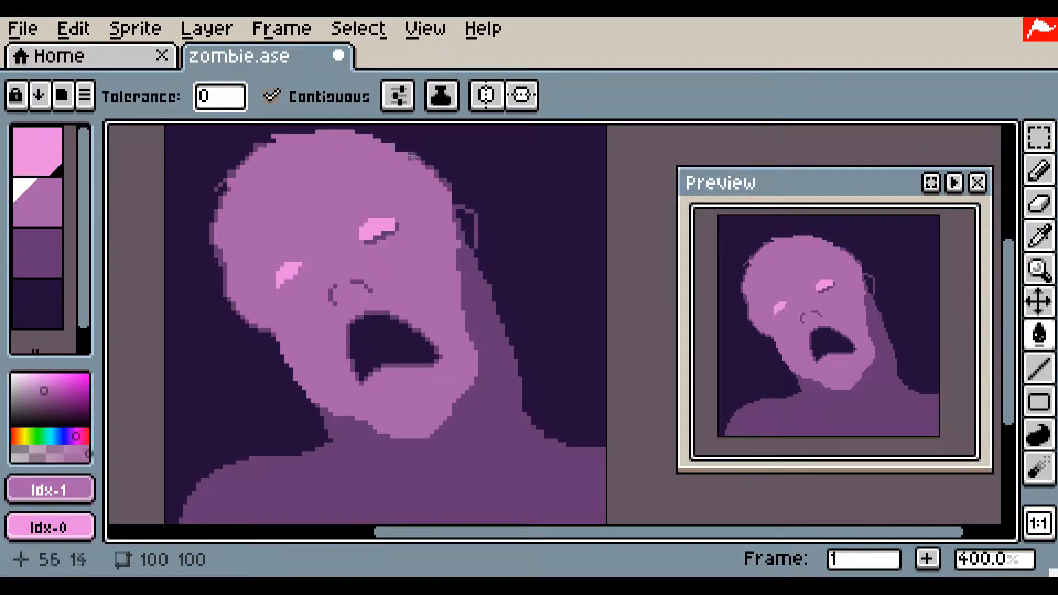
# - Cover the rest of the left head outline in medium pink, leaving small ragged tufts at the temple and left ear
pyautogui.click(1038, 171)
pyautogui.moveTo(312, 219); pyautogui.dragTo(374, 245)
pyautogui.moveTo(335, 168)
pyautogui.mouseDown()
pyautogui.moveTo(330, 175)
pyautogui.moveTo(375, 160)
pyautogui.mouseUp()
pyautogui.moveTo(308, 187)
pyautogui.mouseDown()
pyautogui.moveTo(286, 222)
pyautogui.moveTo(268, 292)
pyautogui.moveTo(276, 279)
pyautogui.mouseUp()
pyautogui.moveTo(282, 284); pyautogui.dragTo(286, 324)
pyautogui.moveTo(290, 319); pyautogui.dragTo(330, 357)
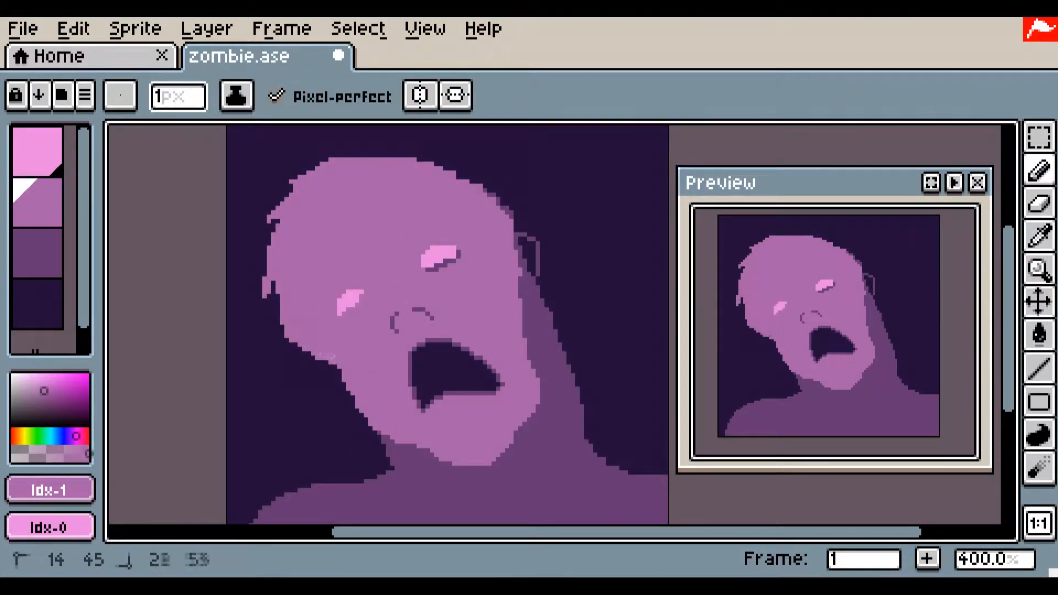
# - Fill the right ear with medium pink and trim its lower inner edge with the darkest purple
pyautogui.moveTo(506, 210)
pyautogui.mouseDown()
pyautogui.moveTo(528, 263)
pyautogui.moveTo(541, 248)
pyautogui.mouseUp()
pyautogui.keyDown('alt'); pyautogui.click(546, 246); pyautogui.keyUp('alt')
pyautogui.moveTo(542, 251); pyautogui.dragTo(541, 248)
pyautogui.moveTo(528, 233); pyautogui.dragTo(539, 242)
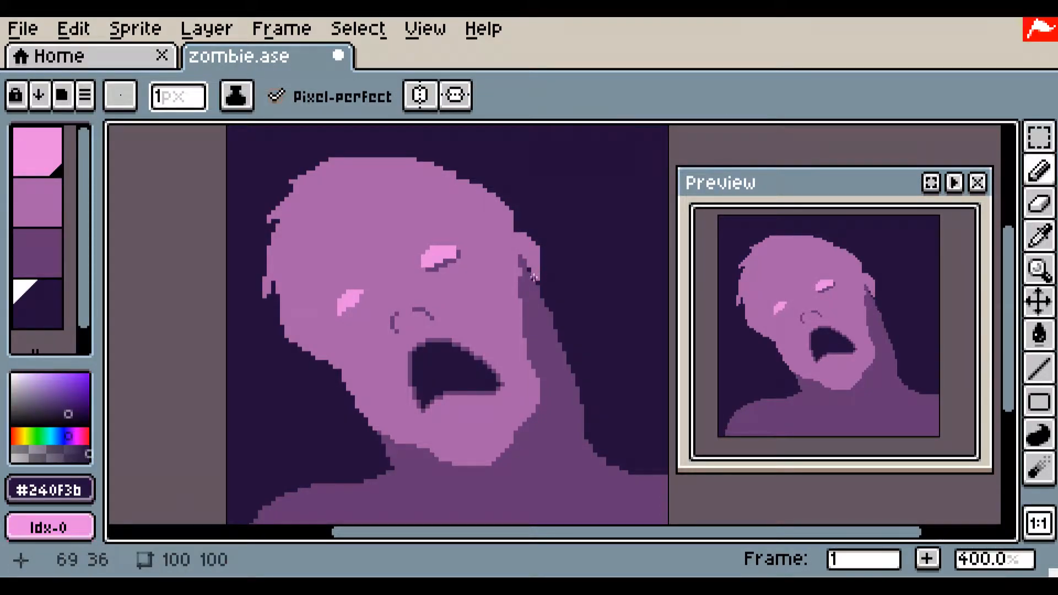
pyautogui.keyDown('alt'); pyautogui.click(509, 333); pyautogui.keyUp('alt')
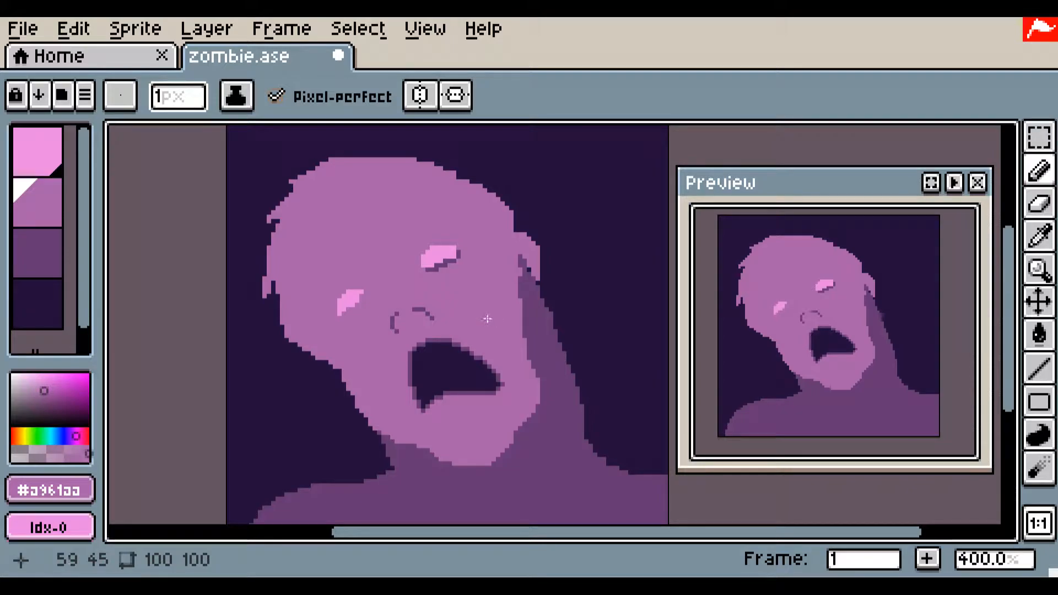
# - Reshape the mouth with a thick darker purple lower lip and a light pink strip of lower teeth
pyautogui.keyDown('alt'); pyautogui.click(479, 355); pyautogui.keyUp('alt')
pyautogui.scroll(2, 480, 353)
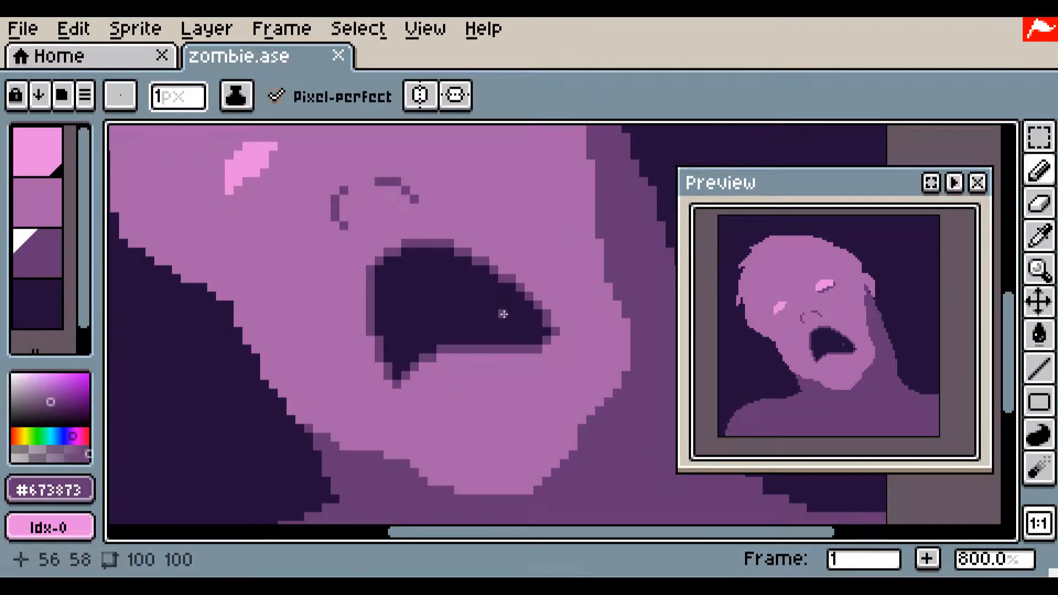
pyautogui.scroll(-1, 467, 247)
pyautogui.moveTo(514, 312)
pyautogui.mouseDown()
pyautogui.moveTo(452, 313)
pyautogui.moveTo(502, 320)
pyautogui.moveTo(413, 275)
pyautogui.moveTo(308, 191)
pyautogui.moveTo(319, 178)
pyautogui.moveTo(304, 186)
pyautogui.moveTo(440, 299)
pyautogui.moveTo(435, 311)
pyautogui.moveTo(493, 297)
pyautogui.moveTo(468, 298)
pyautogui.moveTo(509, 307)
pyautogui.moveTo(434, 317)
pyautogui.mouseUp()
pyautogui.keyDown('alt'); pyautogui.click(320, 178); pyautogui.keyUp('alt')
pyautogui.hotkey('ctrl', 'z')
pyautogui.keyDown('alt'); pyautogui.click(526, 316); pyautogui.keyUp('alt')
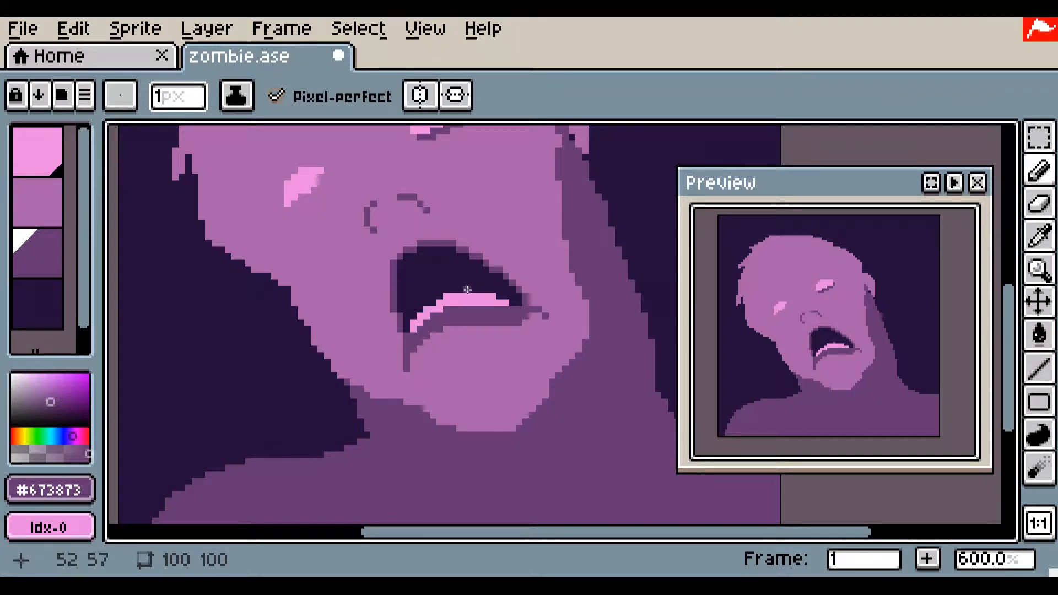
# - Notch the base of the lower teeth strip with evenly spaced darker purple pixels
pyautogui.click(484, 304)
pyautogui.click(465, 305)
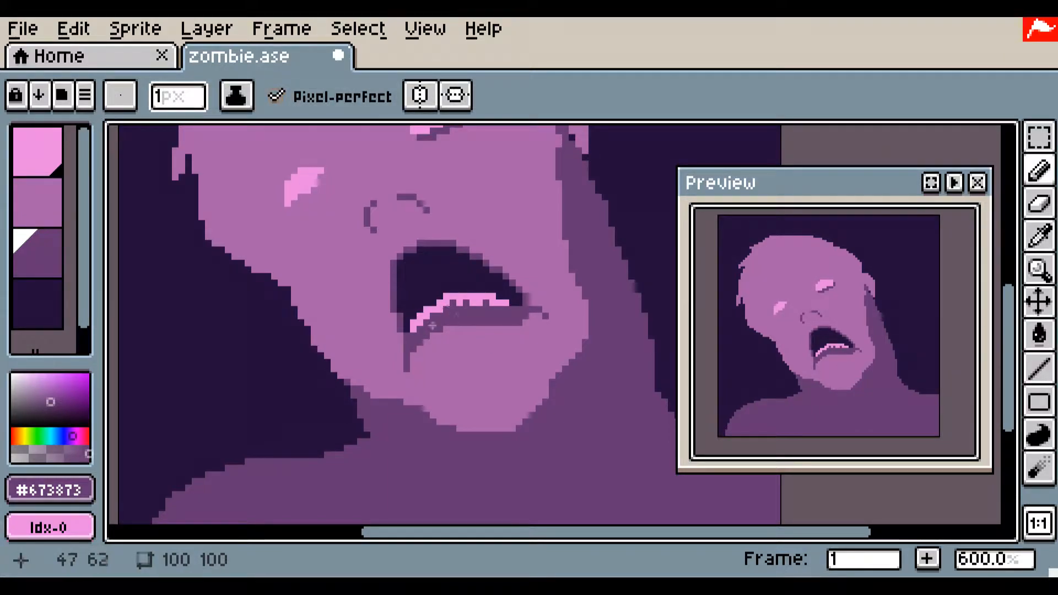
pyautogui.scroll(1, 473, 348)
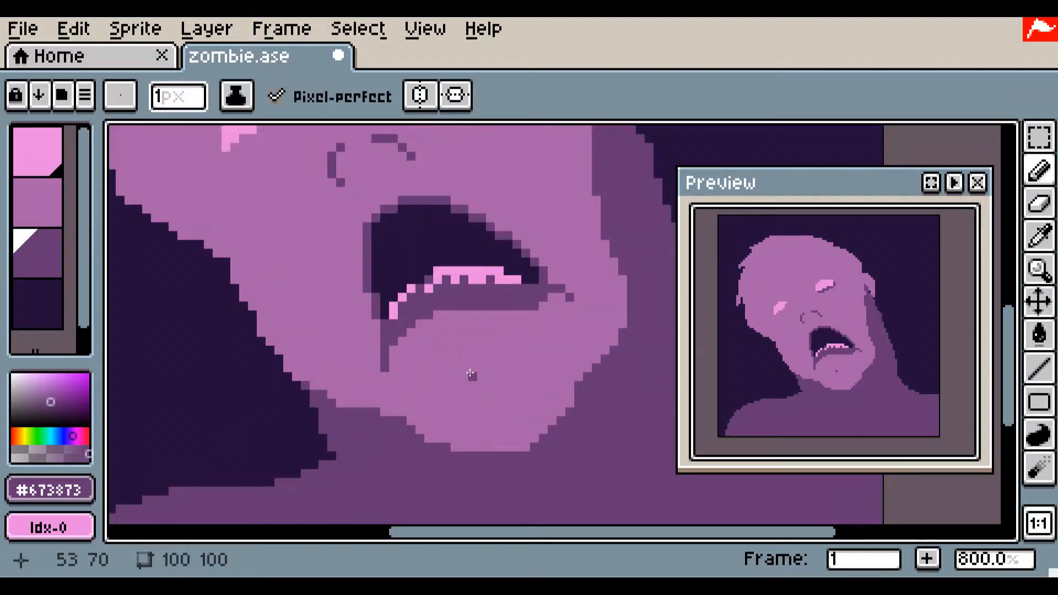
pyautogui.hotkey('ctrl', 'z')
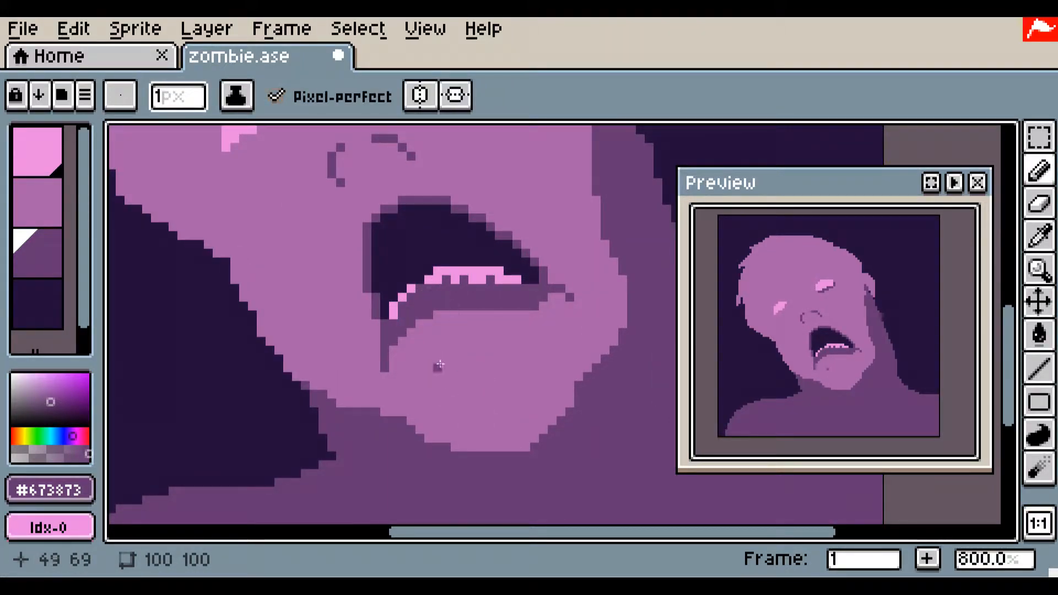
# - Extend the gaps through the lower teeth strip to separate the teeth, and heighten a left tooth in light pink
pyautogui.click(439, 280)
pyautogui.click(473, 280)
pyautogui.click(491, 280)
pyautogui.click(490, 271)
pyautogui.click(472, 271)
pyautogui.click(455, 271)
pyautogui.click(437, 271)
pyautogui.keyDown('alt'); pyautogui.click(411, 288); pyautogui.keyUp('alt')
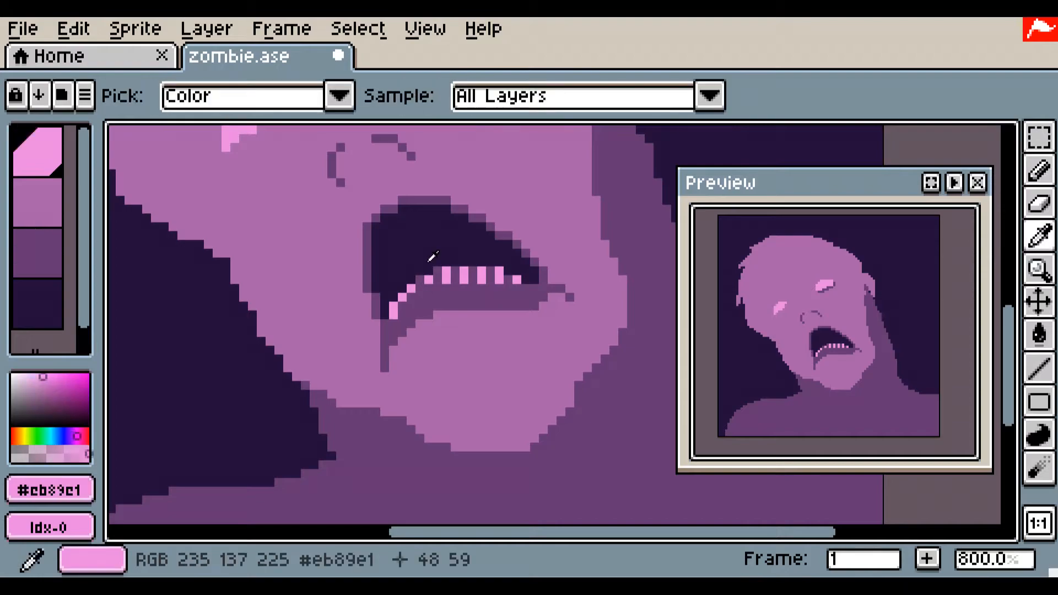
# - Paint a medium pink gum line directly beneath the lower teeth
pyautogui.keyDown('alt'); pyautogui.click(540, 221); pyautogui.keyUp('alt')
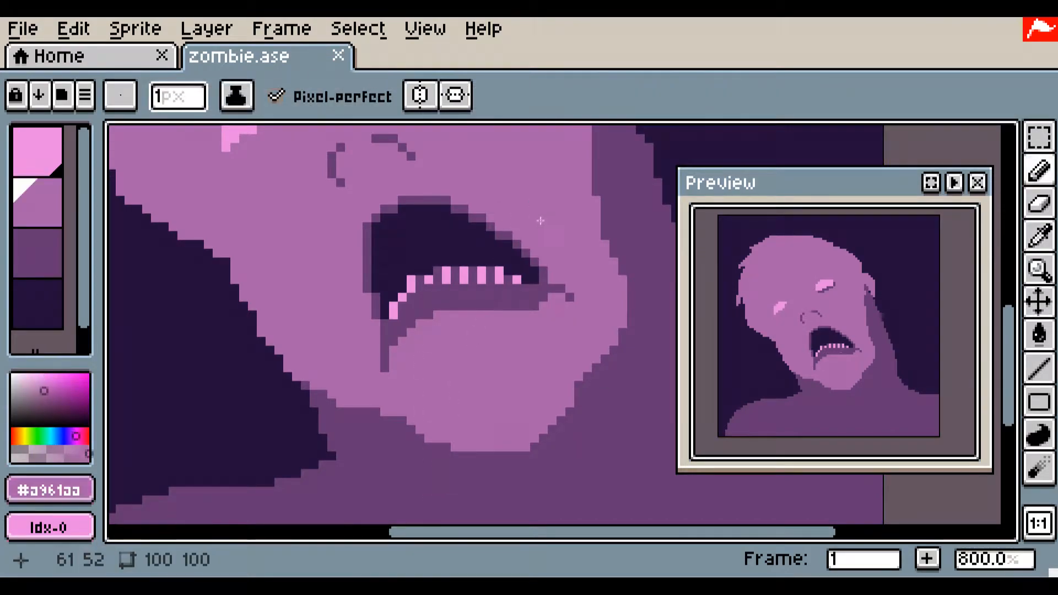
pyautogui.moveTo(427, 291); pyautogui.dragTo(473, 292)
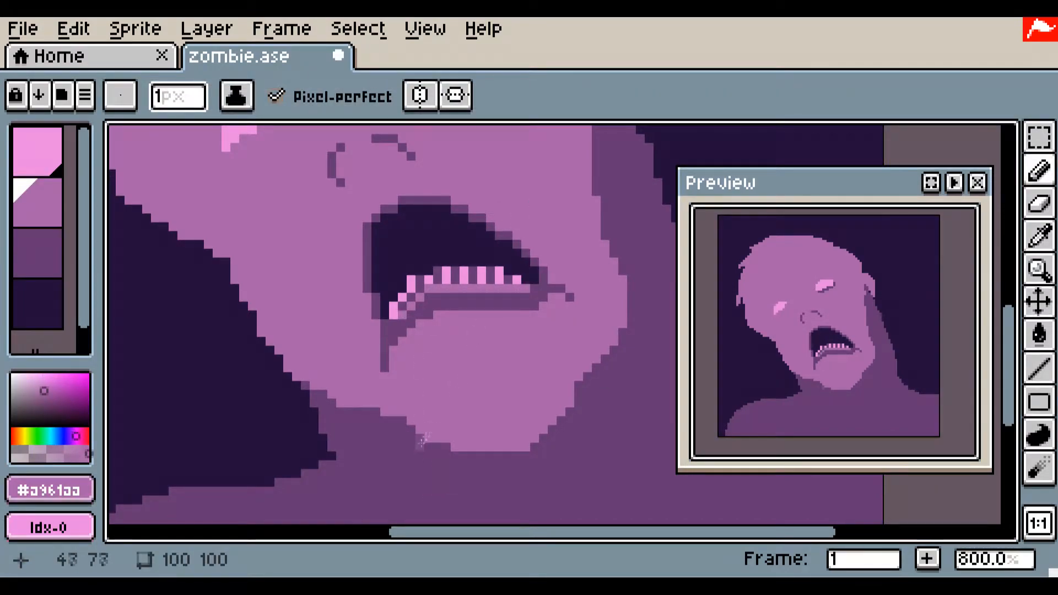
pyautogui.hotkey('ctrl', 'z')
pyautogui.click(446, 298)
pyautogui.click(464, 298)
pyautogui.click(482, 298)
pyautogui.click(499, 298)
pyautogui.click(517, 301)
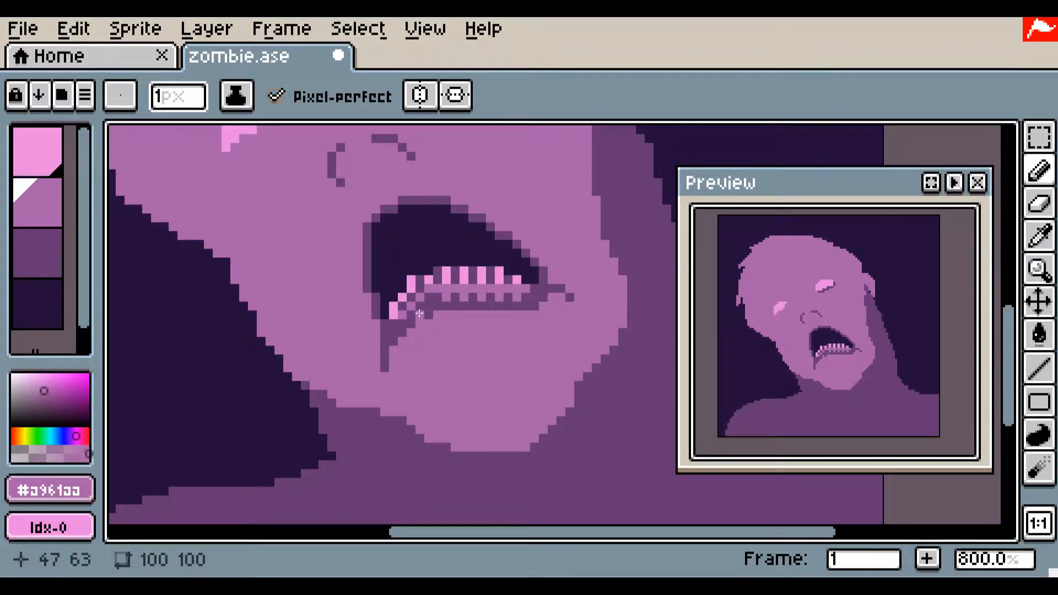
pyautogui.hotkey('ctrl', 'z')
pyautogui.keyDown('alt'); pyautogui.click(415, 439); pyautogui.keyUp('alt')
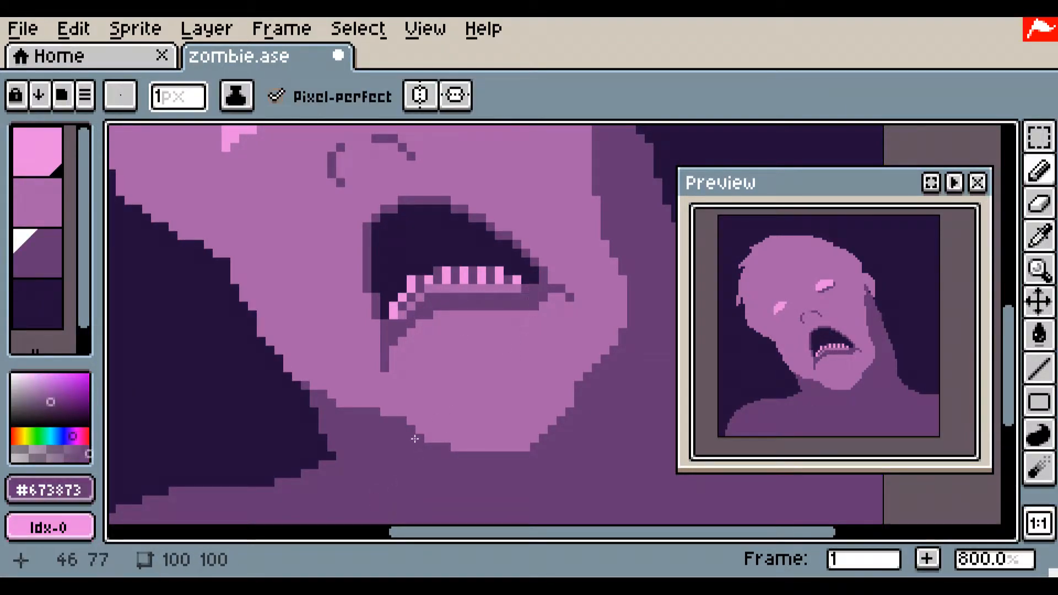
# - Paint a medium pink upper gum inside the mouth with a notched row of light pink upper teeth below it
pyautogui.keyDown('alt'); pyautogui.click(429, 391); pyautogui.keyUp('alt')
pyautogui.moveTo(375, 235); pyautogui.dragTo(447, 210)
pyautogui.moveTo(428, 218)
pyautogui.mouseDown()
pyautogui.moveTo(489, 213)
pyautogui.moveTo(506, 242)
pyautogui.moveTo(419, 212)
pyautogui.moveTo(392, 222)
pyautogui.moveTo(532, 249)
pyautogui.moveTo(378, 247)
pyautogui.moveTo(448, 226)
pyautogui.moveTo(453, 235)
pyautogui.moveTo(403, 227)
pyautogui.moveTo(376, 253)
pyautogui.mouseUp()
pyautogui.keyDown('alt'); pyautogui.click(499, 272); pyautogui.keyUp('alt')
pyautogui.keyDown('alt'); pyautogui.click(491, 274); pyautogui.keyUp('alt')
pyautogui.click(447, 227)
pyautogui.click(429, 227)
pyautogui.hotkey('ctrl', 'z')
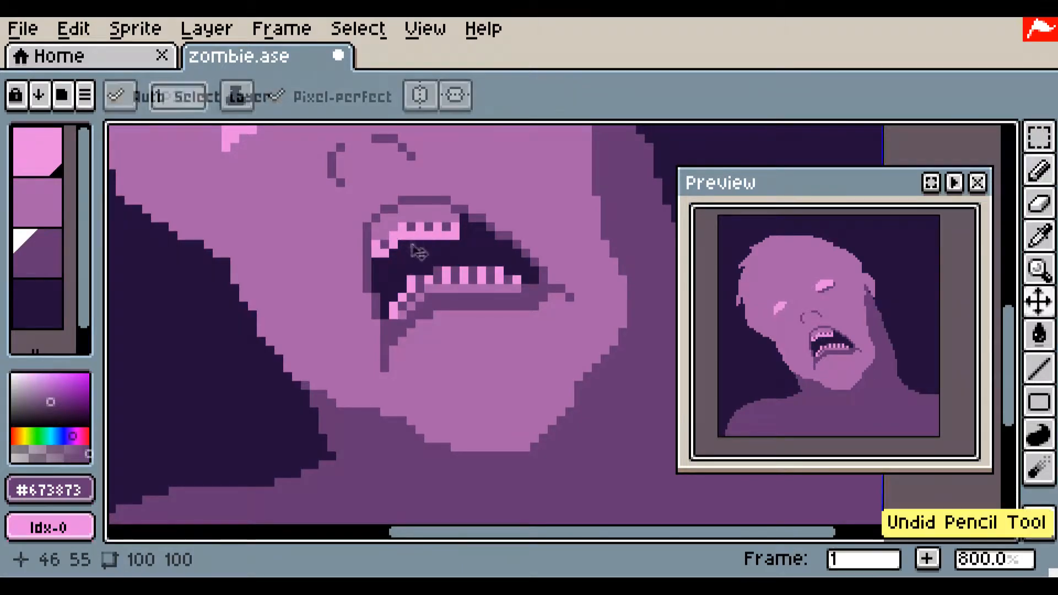
# - Widen the lower gum with medium pink and thicken the lip outline around the mouth with darker purple
pyautogui.keyDown('alt'); pyautogui.click(490, 287); pyautogui.keyUp('alt')
pyautogui.moveTo(419, 297); pyautogui.dragTo(532, 294)
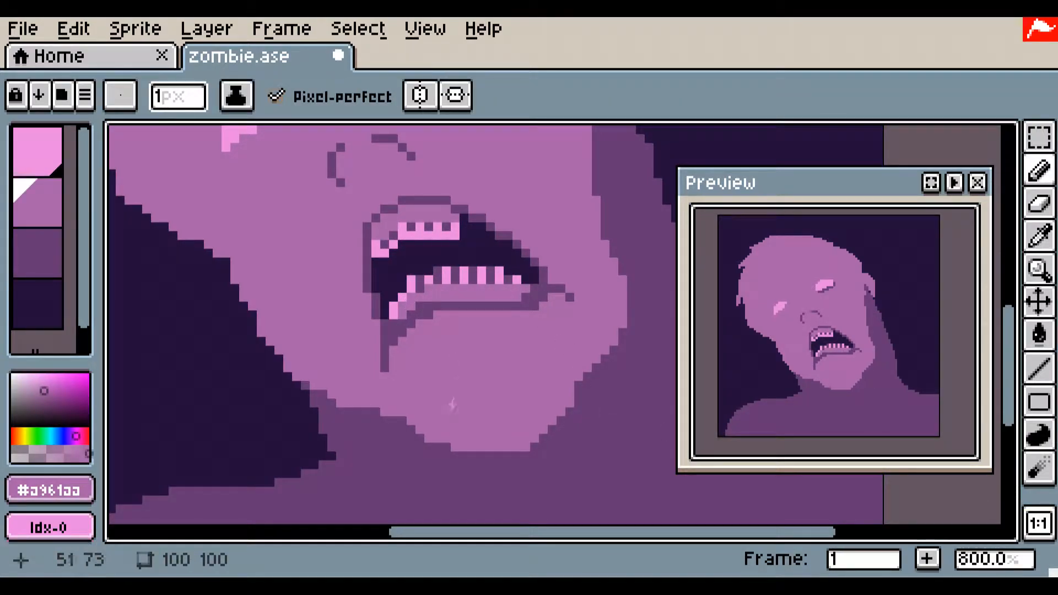
pyautogui.keyDown('alt'); pyautogui.click(447, 200); pyautogui.keyUp('alt')
pyautogui.moveTo(446, 200)
pyautogui.mouseDown()
pyautogui.moveTo(489, 217)
pyautogui.moveTo(482, 211)
pyautogui.moveTo(552, 270)
pyautogui.mouseUp()
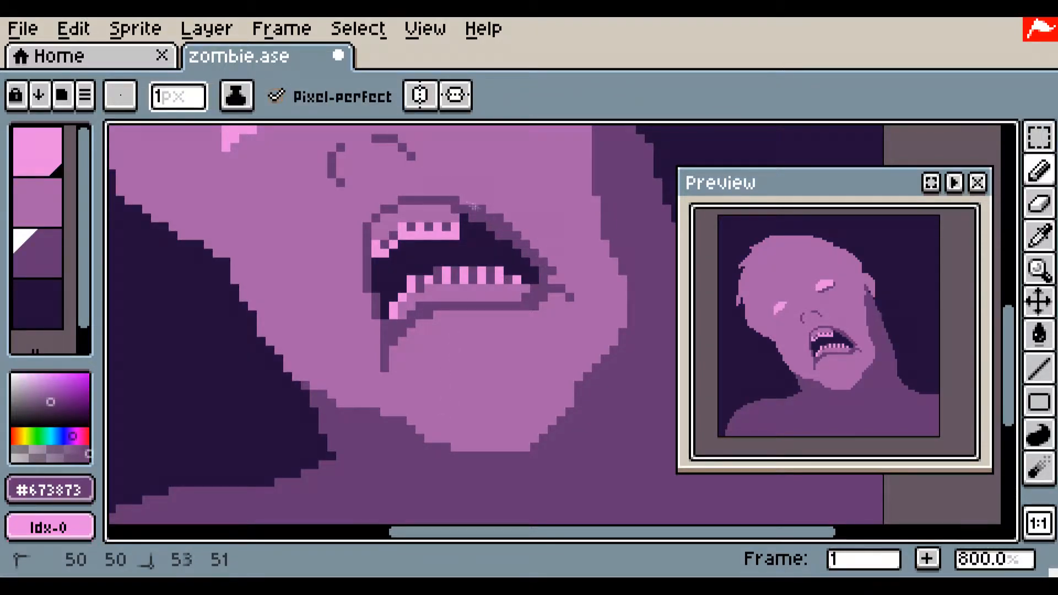
pyautogui.moveTo(491, 209)
pyautogui.mouseDown()
pyautogui.moveTo(357, 250)
pyautogui.moveTo(396, 200)
pyautogui.mouseUp()
pyautogui.moveTo(429, 191)
pyautogui.mouseDown()
pyautogui.moveTo(358, 227)
pyautogui.moveTo(376, 341)
pyautogui.mouseUp()
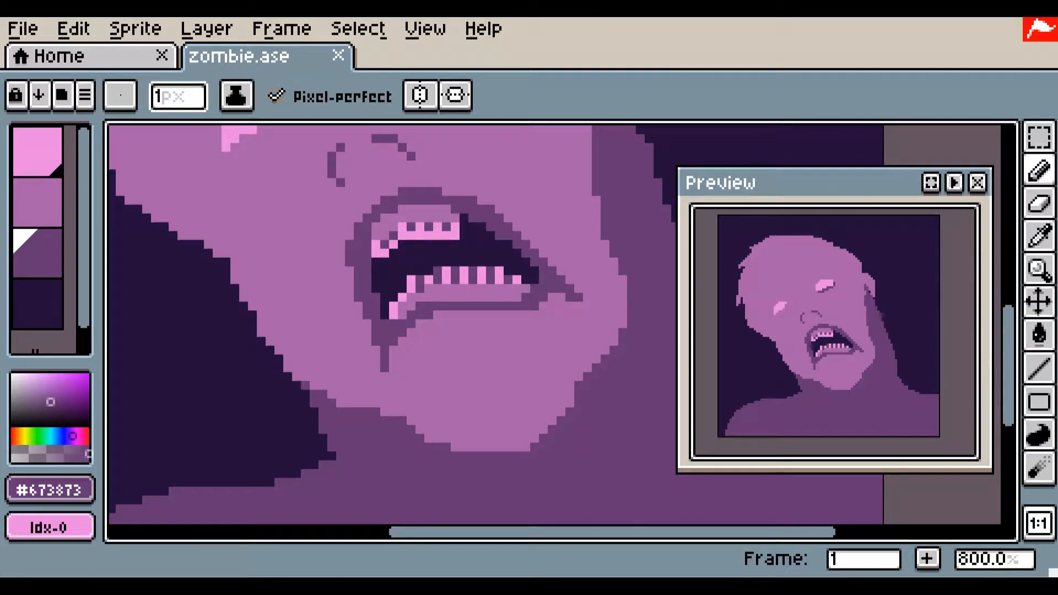
# - Shade both nostrils with darker purple and add the darkest purple along their upper edges
pyautogui.moveTo(455, 253); pyautogui.dragTo(441, 329)
pyautogui.keyDown('alt'); pyautogui.click(371, 224); pyautogui.keyUp('alt')
pyautogui.click(327, 233)
pyautogui.keyDown('alt'); pyautogui.click(319, 233); pyautogui.keyUp('alt')
pyautogui.moveTo(327, 233); pyautogui.dragTo(344, 224)
pyautogui.moveTo(362, 215)
pyautogui.mouseDown()
pyautogui.moveTo(384, 229)
pyautogui.moveTo(317, 246)
pyautogui.moveTo(335, 223)
pyautogui.mouseUp()
pyautogui.click(37, 305)
pyautogui.moveTo(370, 215); pyautogui.dragTo(397, 233)
pyautogui.keyDown('alt'); pyautogui.click(384, 232); pyautogui.keyUp('alt')
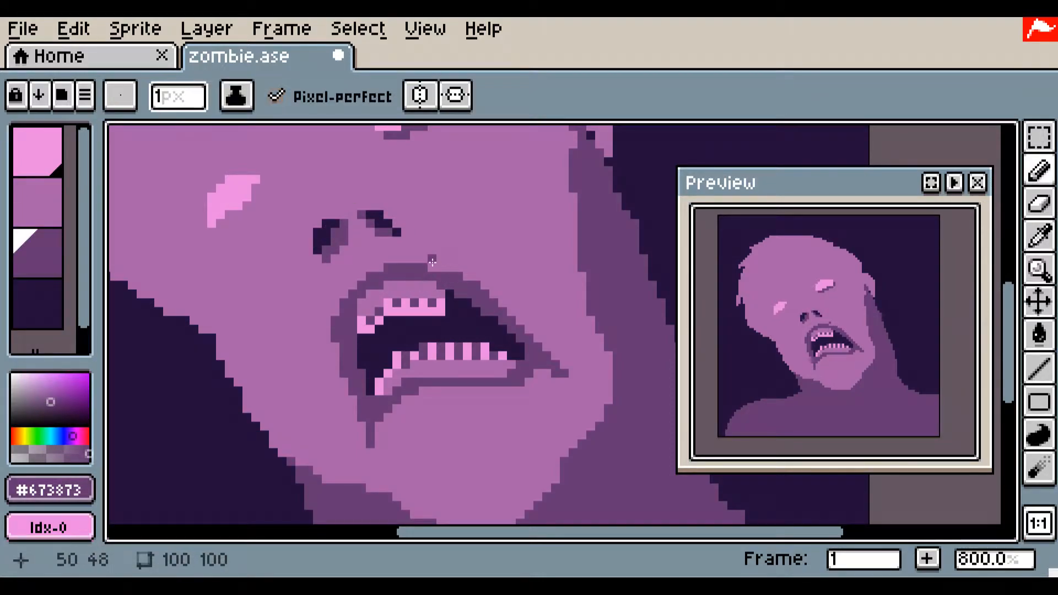
# - Draw a jagged outline around the lips in the darkest purple
pyautogui.scroll(-3, 484, 346)
pyautogui.scroll(3, 489, 329)
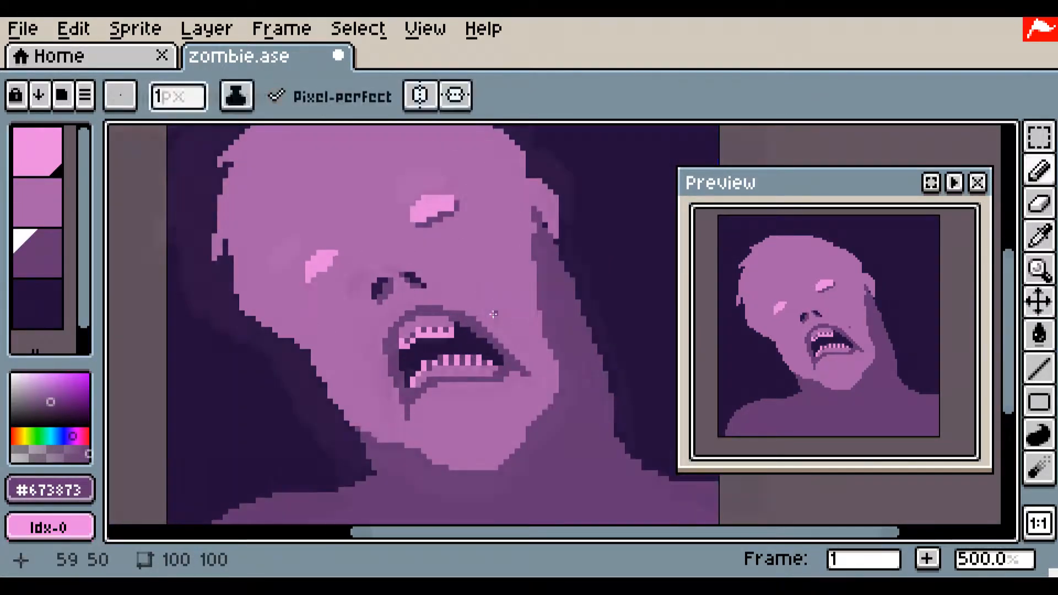
pyautogui.keyDown('alt'); pyautogui.click(487, 334); pyautogui.keyUp('alt')
pyautogui.scroll(1, 485, 333)
pyautogui.scroll(-2, 430, 341)
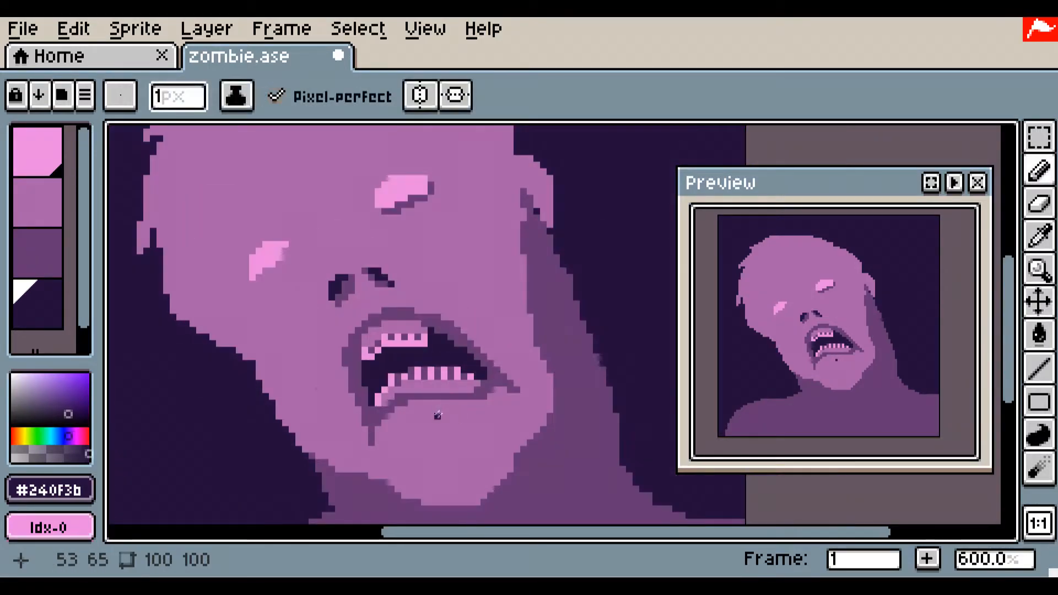
pyautogui.moveTo(373, 313)
pyautogui.mouseDown()
pyautogui.moveTo(406, 303)
pyautogui.moveTo(449, 316)
pyautogui.moveTo(465, 302)
pyautogui.mouseUp()
pyautogui.moveTo(518, 393)
pyautogui.mouseDown()
pyautogui.moveTo(364, 460)
pyautogui.moveTo(331, 326)
pyautogui.moveTo(317, 331)
pyautogui.mouseUp()
# - Fill the outlined patches around the lips with the darkest purple and add spikes at the upper right and lower left of the mouth
pyautogui.click(1039, 335)
pyautogui.click(498, 396)
pyautogui.click(438, 416)
pyautogui.click(339, 380)
pyautogui.click(1039, 170)
pyautogui.moveTo(465, 314)
pyautogui.mouseDown()
pyautogui.moveTo(503, 363)
pyautogui.moveTo(501, 398)
pyautogui.moveTo(481, 342)
pyautogui.moveTo(499, 362)
pyautogui.mouseUp()
pyautogui.moveTo(375, 423); pyautogui.dragTo(360, 433)
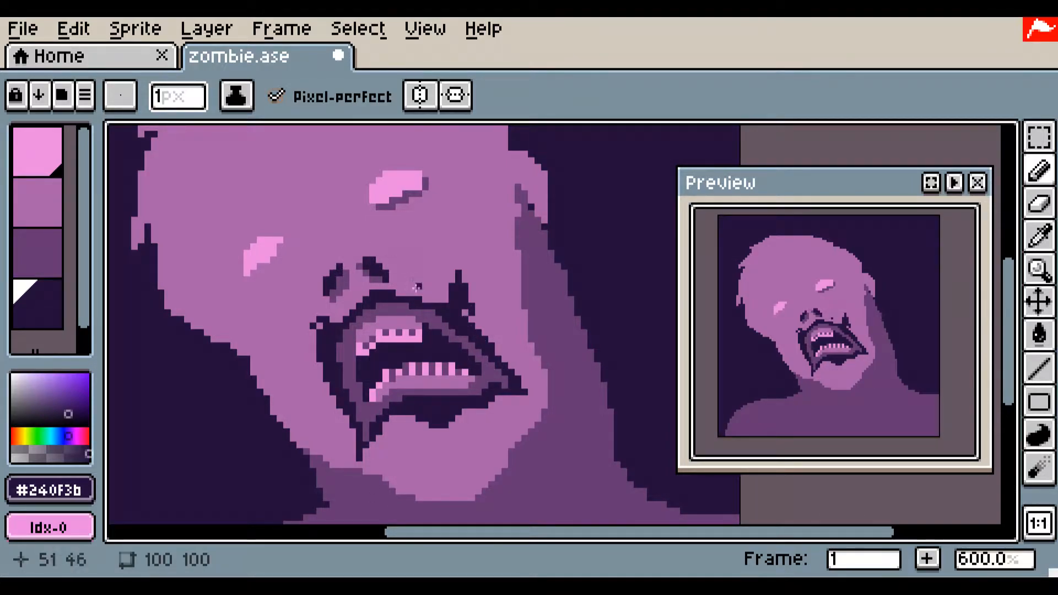
# - Extend the outer edges of both nostrils with a few darkest purple pixels
pyautogui.click(359, 253)
pyautogui.press('space')
pyautogui.scroll(1, 352, 267)
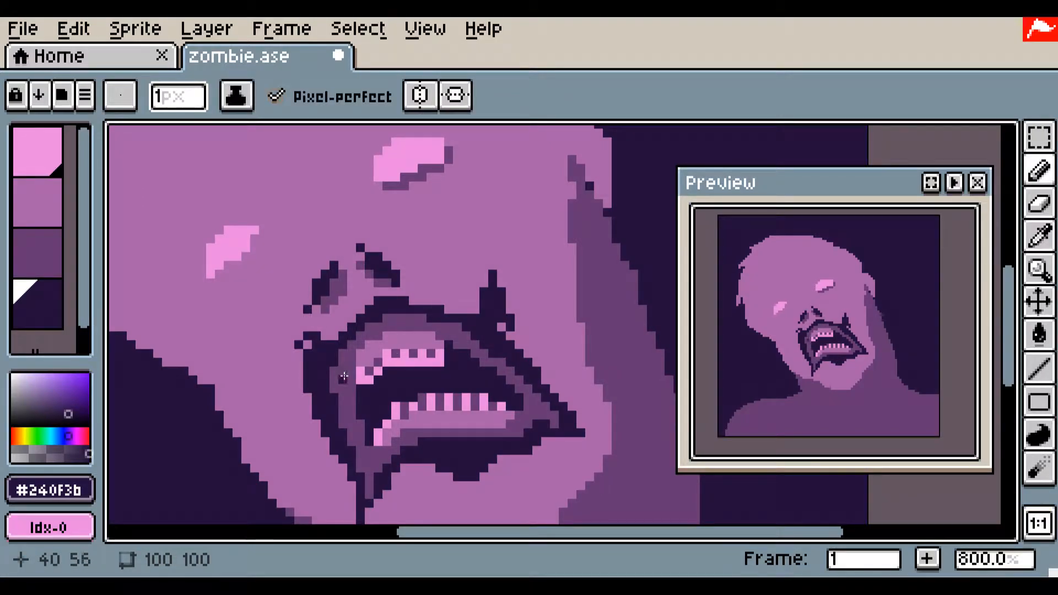
# - Draw darker purple eyelid shadows around both eyes, extending past their corners
pyautogui.keyDown('alt'); pyautogui.click(440, 168); pyautogui.keyUp('alt')
pyautogui.moveTo(423, 186); pyautogui.dragTo(467, 133)
pyautogui.moveTo(387, 195)
pyautogui.mouseDown()
pyautogui.moveTo(368, 185)
pyautogui.moveTo(352, 195)
pyautogui.mouseUp()
pyautogui.hotkey('ctrl', 'z')
pyautogui.moveTo(335, 274); pyautogui.dragTo(446, 280)
pyautogui.moveTo(368, 228)
pyautogui.mouseDown()
pyautogui.moveTo(304, 292)
pyautogui.moveTo(367, 271)
pyautogui.moveTo(373, 244)
pyautogui.moveTo(367, 261)
pyautogui.moveTo(314, 300)
pyautogui.mouseUp()
pyautogui.scroll(-1, 314, 301)
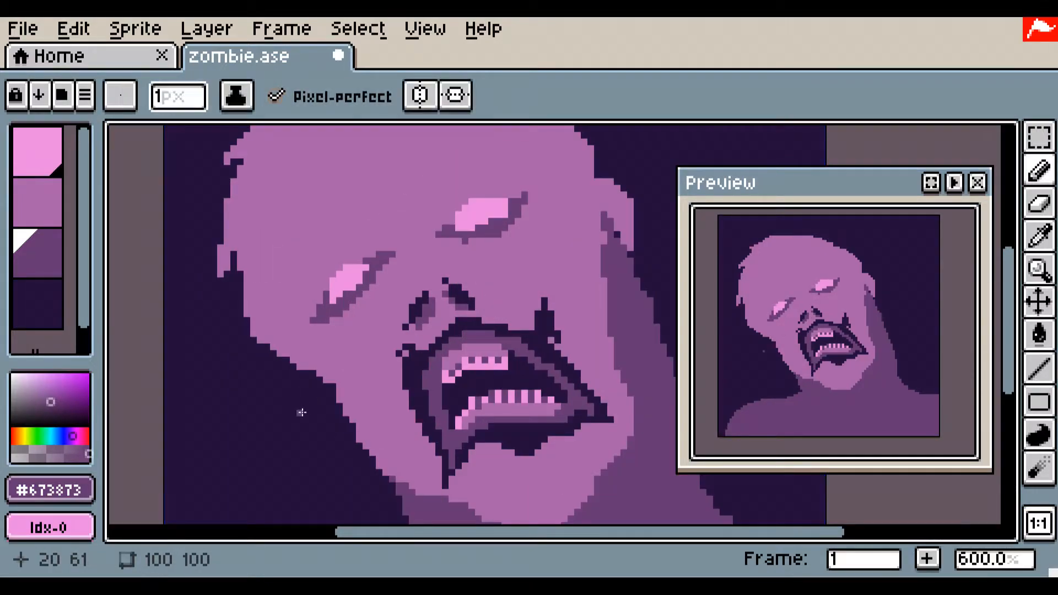
# - Deepen the nostril shading with darker purple and clean up the edge between the nostrils in medium pink
pyautogui.press('v')
pyautogui.click(1039, 171)
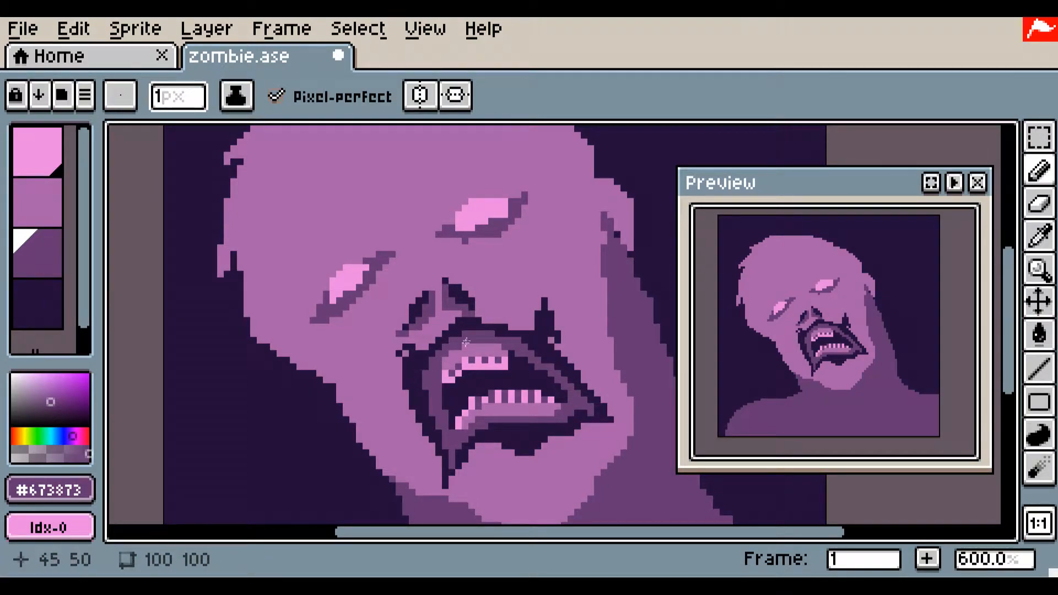
pyautogui.keyDown('alt'); pyautogui.click(439, 301); pyautogui.keyUp('alt')
pyautogui.moveTo(439, 301); pyautogui.dragTo(438, 315)
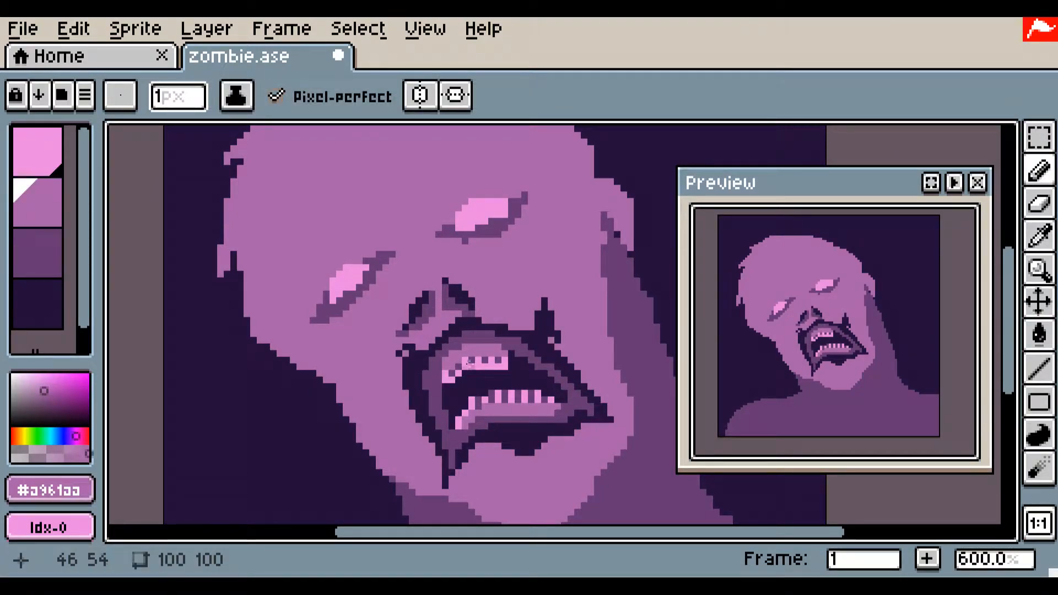
pyautogui.keyDown('alt'); pyautogui.click(468, 361); pyautogui.keyUp('alt')
pyautogui.click(35, 206)
# - Draw darker purple crease lines above the right eye and along the outer side of the left eye
pyautogui.keyDown('alt'); pyautogui.click(443, 355); pyautogui.keyUp('alt')
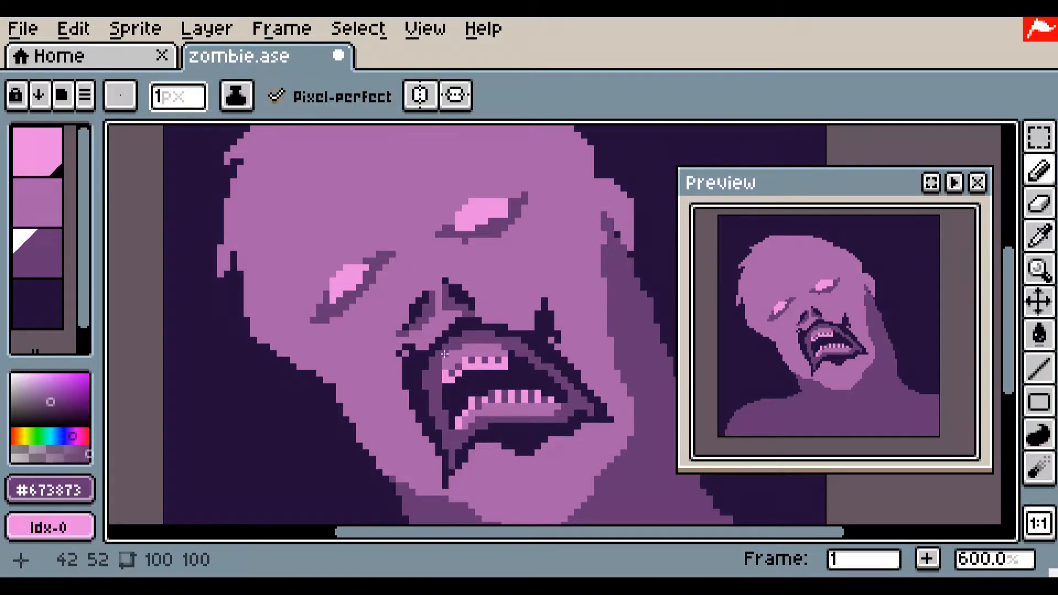
pyautogui.scroll(3, 490, 301)
pyautogui.moveTo(449, 262); pyautogui.dragTo(526, 286)
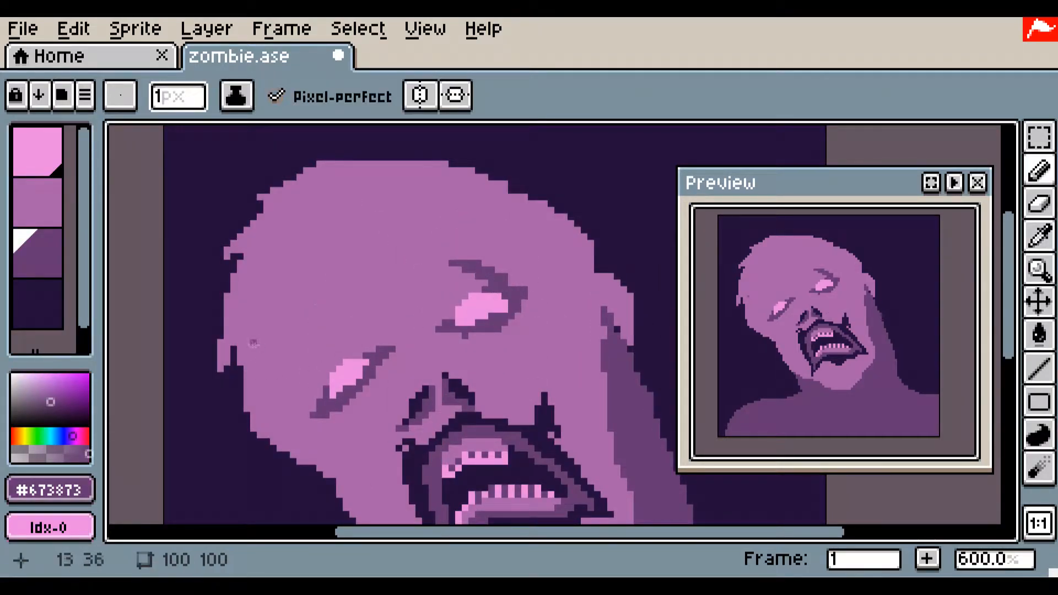
pyautogui.moveTo(332, 328); pyautogui.dragTo(319, 392)
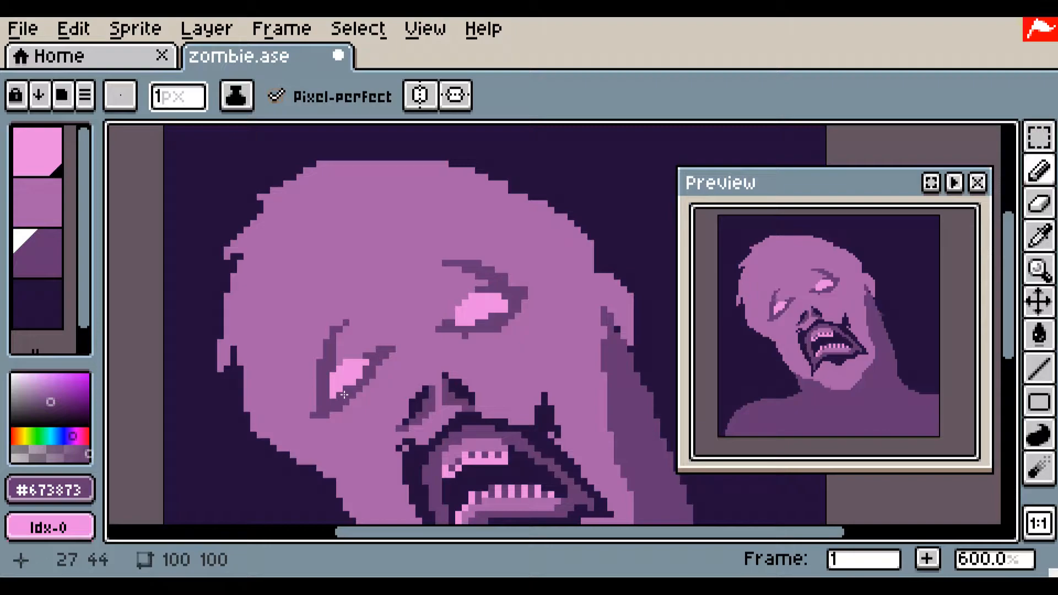
# - Add darker purple wrinkles around the inner corners of both eyes and extend the crease above the right eye
pyautogui.moveTo(391, 343); pyautogui.dragTo(372, 329)
pyautogui.moveTo(406, 349); pyautogui.dragTo(392, 395)
pyautogui.moveTo(445, 290)
pyautogui.mouseDown()
pyautogui.moveTo(439, 329)
pyautogui.moveTo(458, 356)
pyautogui.mouseUp()
pyautogui.moveTo(432, 324); pyautogui.dragTo(432, 315)
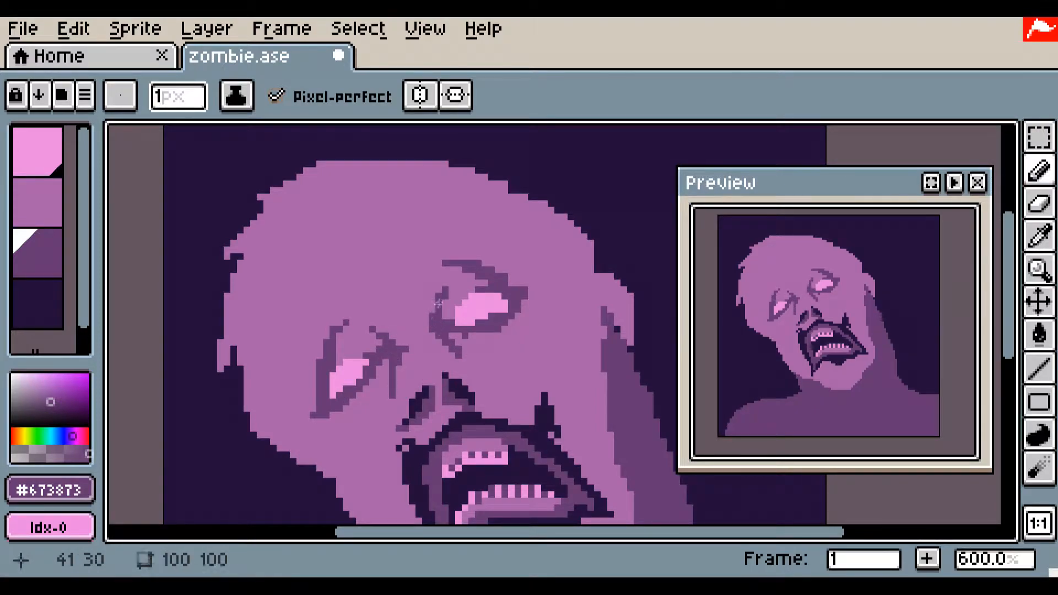
pyautogui.click(438, 258)
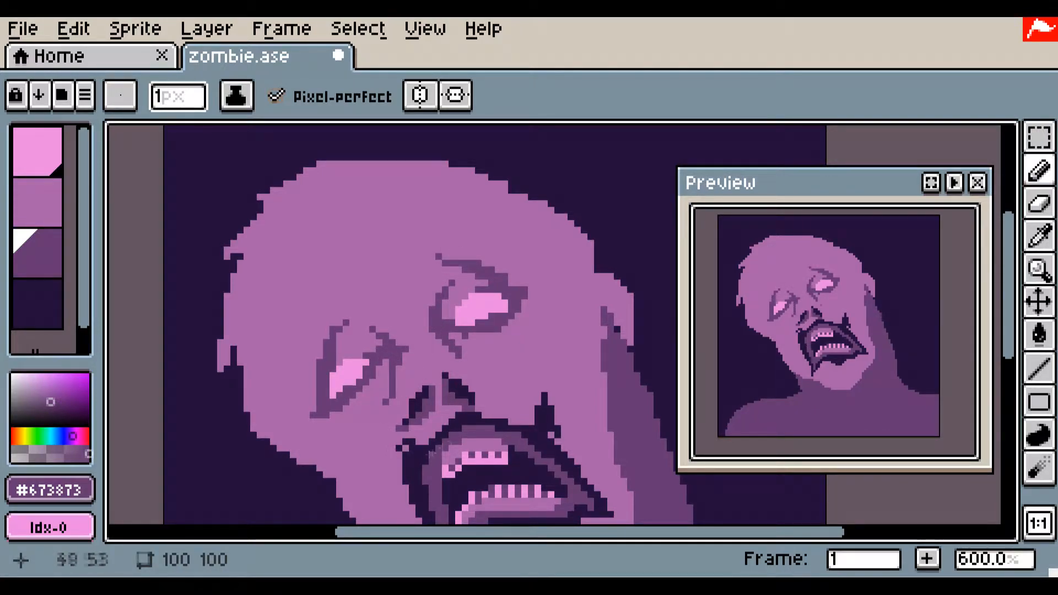
# - Draw a darker purple crease from the right temple to the cheek, and shade the inner ear and jaw edge in the darkest purple
pyautogui.moveTo(544, 308)
pyautogui.mouseDown()
pyautogui.moveTo(472, 275)
pyautogui.moveTo(499, 180)
pyautogui.moveTo(502, 212)
pyautogui.moveTo(460, 285)
pyautogui.mouseUp()
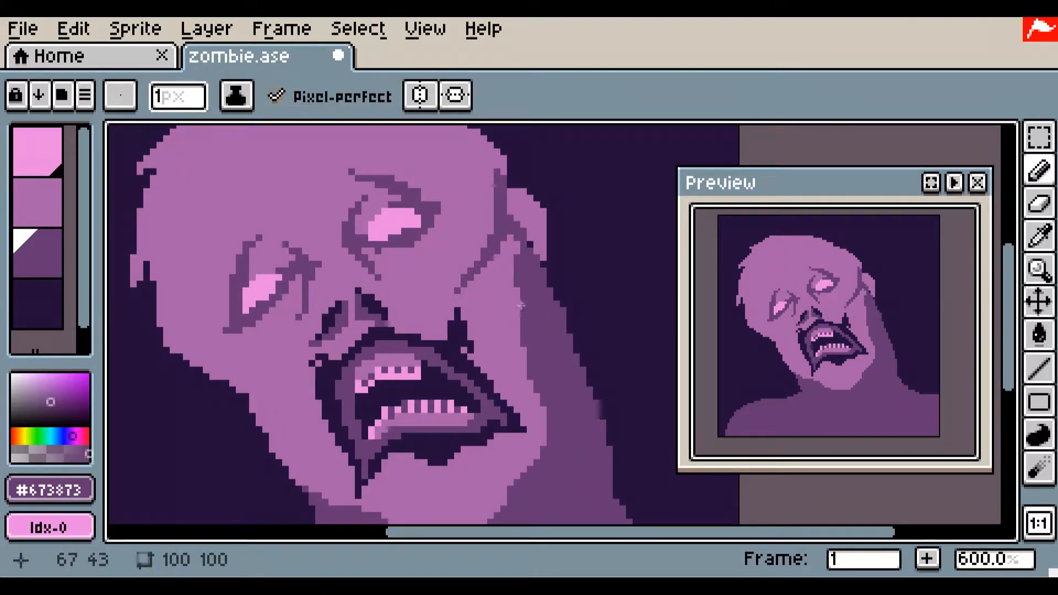
pyautogui.click(37, 305)
pyautogui.moveTo(518, 207); pyautogui.dragTo(540, 258)
pyautogui.moveTo(537, 251)
pyautogui.mouseDown()
pyautogui.moveTo(524, 218)
pyautogui.moveTo(537, 238)
pyautogui.moveTo(517, 303)
pyautogui.mouseUp()
# - Refine the shadow between the right ear and the head with the Pencil, and save the file
pyautogui.click(37, 254)
pyautogui.keyDown('alt'); pyautogui.click(563, 251); pyautogui.keyUp('alt')
pyautogui.moveTo(524, 232); pyautogui.dragTo(523, 256)
pyautogui.scroll(-2, 522, 255)
pyautogui.hotkey('ctrl', 's')
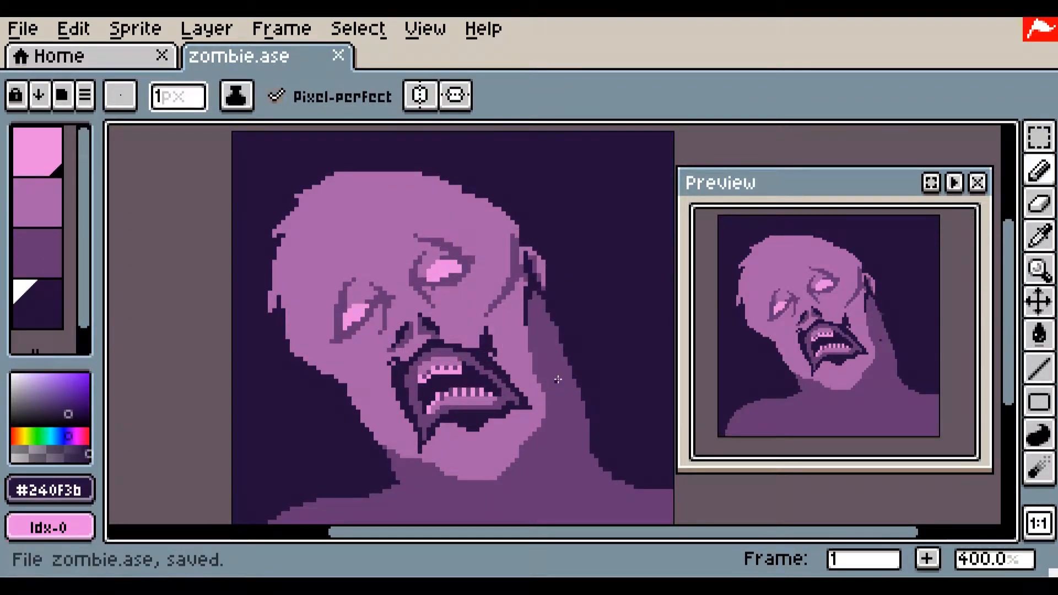
# - Darken the inner and outer corners of the right eye with darkest purple #240f3b pixels
pyautogui.scroll(3, 483, 409)
pyautogui.press('space')
pyautogui.moveTo(452, 271)
pyautogui.mouseDown()
pyautogui.moveTo(434, 321)
pyautogui.moveTo(449, 384)
pyautogui.mouseUp()
pyautogui.moveTo(424, 222); pyautogui.dragTo(450, 240)
pyautogui.moveTo(364, 247); pyautogui.dragTo(381, 274)
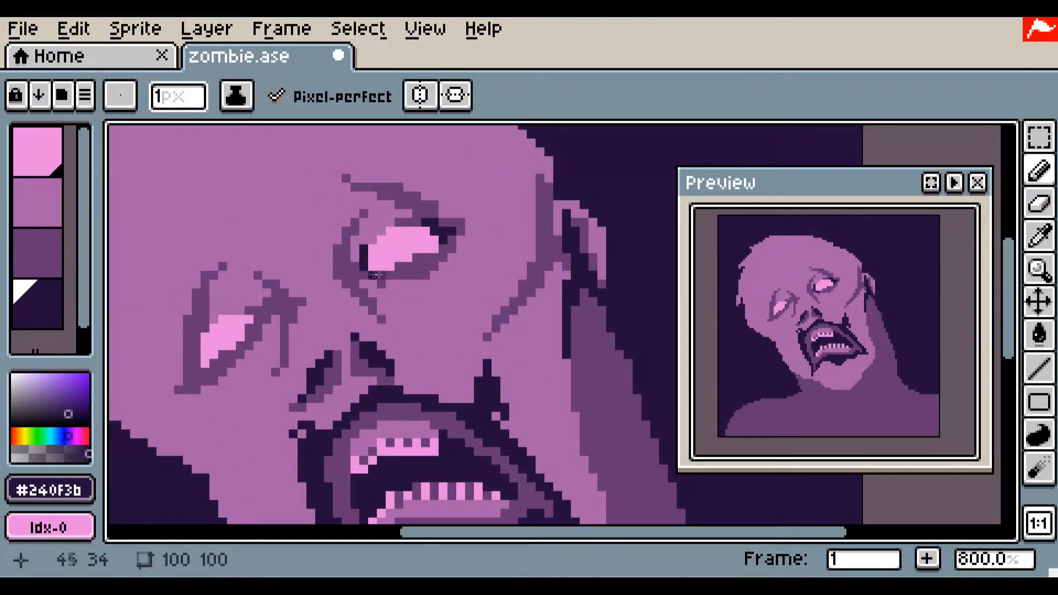
# - Darken both corners of the left eye in the darkest purple, and save the file
pyautogui.moveTo(249, 311)
pyautogui.mouseDown()
pyautogui.moveTo(257, 320)
pyautogui.moveTo(267, 310)
pyautogui.mouseUp()
pyautogui.hotkey('ctrl', 'z')
pyautogui.moveTo(196, 346); pyautogui.dragTo(197, 372)
pyautogui.click(188, 381)
pyautogui.rightClick(249, 319)
pyautogui.keyDown('alt'); pyautogui.click(206, 319); pyautogui.keyUp('alt')
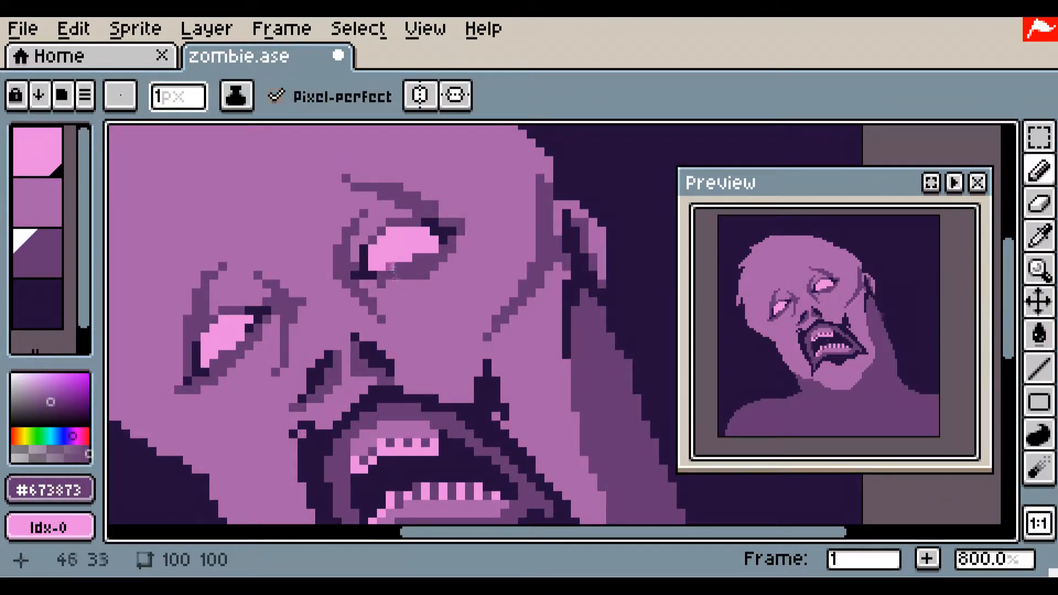
pyautogui.keyDown('alt'); pyautogui.click(258, 311); pyautogui.keyUp('alt')
pyautogui.click(292, 310)
pyautogui.hotkey('ctrl', 'z')
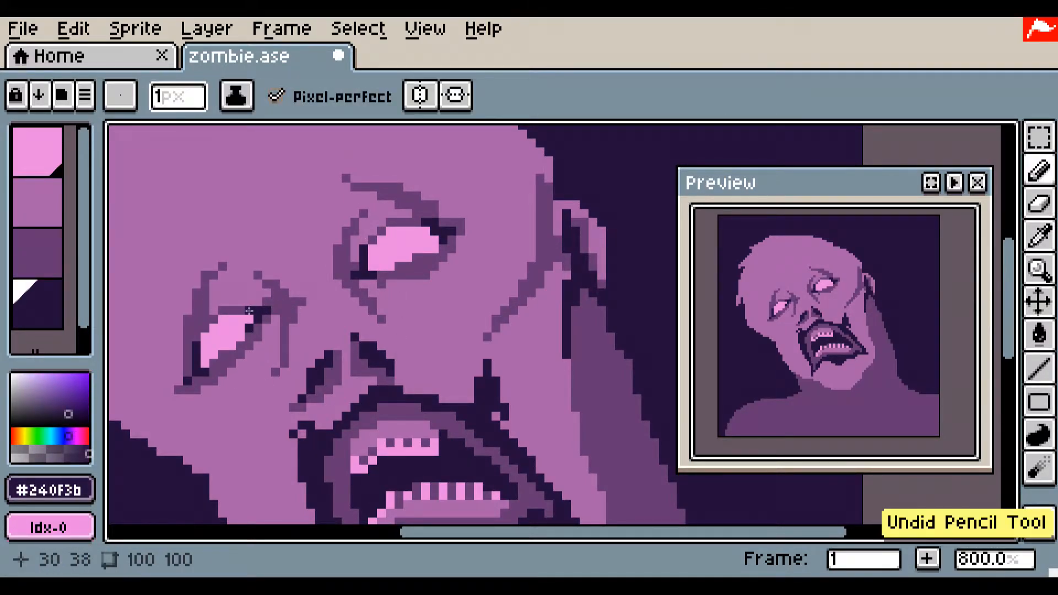
pyautogui.scroll(-3, 264, 451)
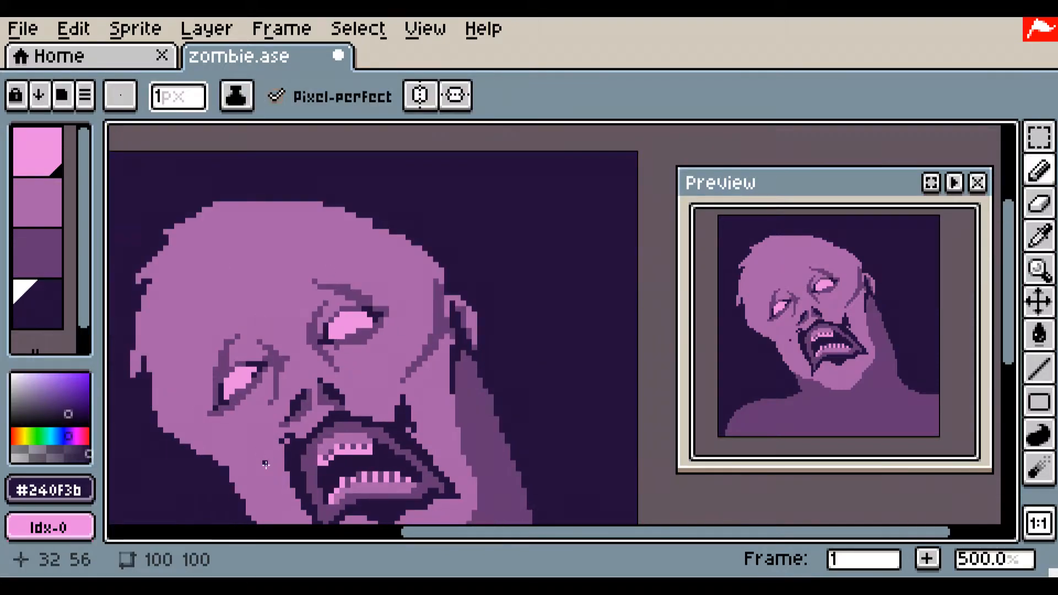
pyautogui.hotkey('ctrl', 's')
# - Draw #673873 purple creases down the left cheek, under the right eye and across the chin
pyautogui.moveTo(370, 365); pyautogui.dragTo(405, 276)
pyautogui.keyDown('alt'); pyautogui.click(306, 391); pyautogui.keyUp('alt')
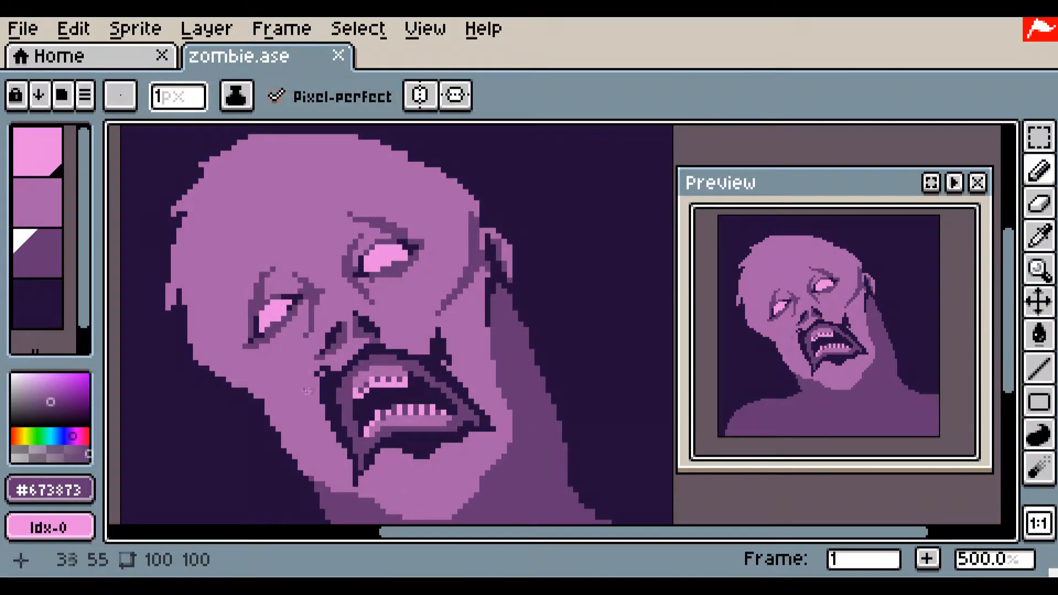
pyautogui.moveTo(296, 384); pyautogui.dragTo(345, 463)
pyautogui.moveTo(296, 391); pyautogui.dragTo(244, 367)
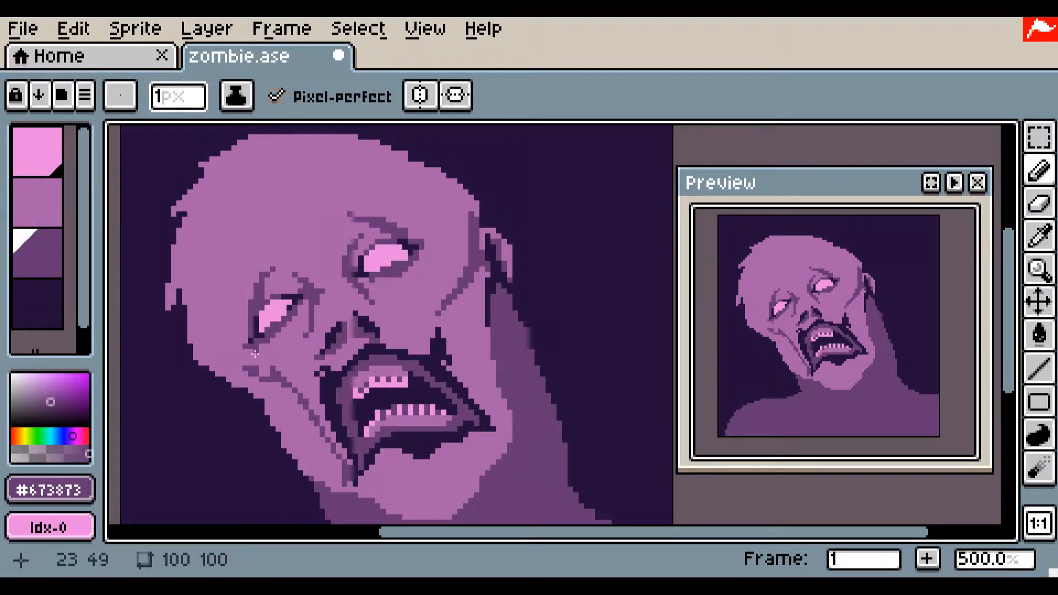
pyautogui.moveTo(430, 468); pyautogui.dragTo(382, 388)
pyautogui.moveTo(390, 396); pyautogui.dragTo(429, 371)
pyautogui.moveTo(376, 393); pyautogui.dragTo(335, 405)
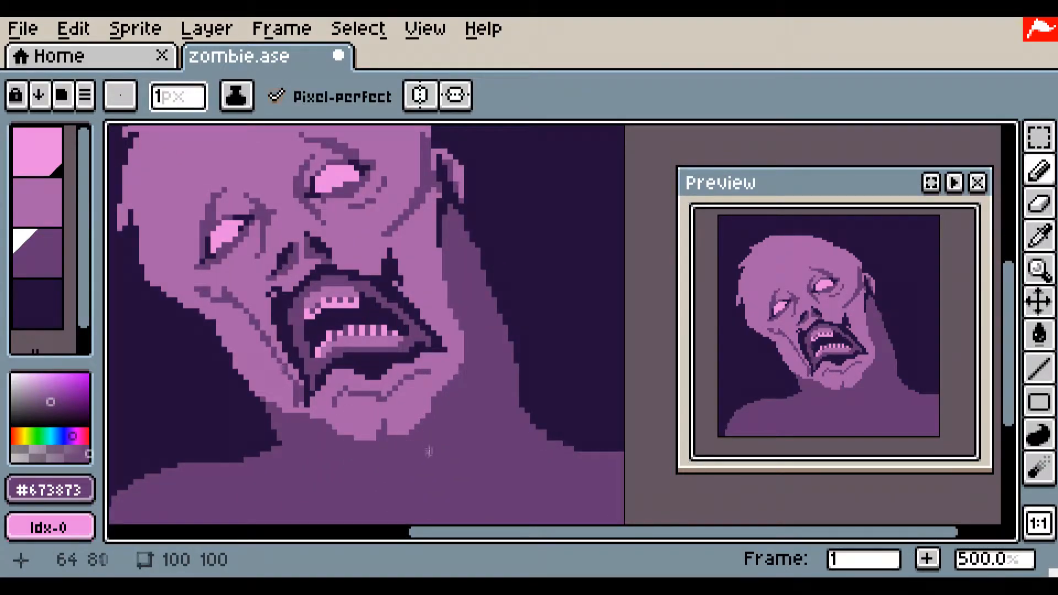
# - Draw purple vein lines on the forehead above the right eye and at the left temple, and save the file
pyautogui.scroll(-2, 383, 441)
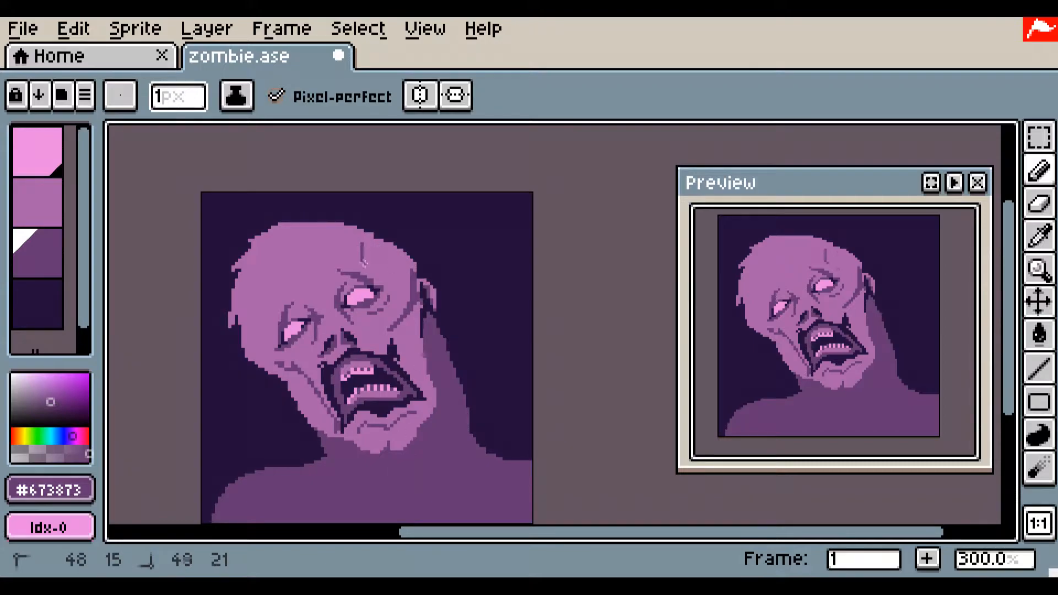
pyautogui.hotkey('ctrl', 'z')
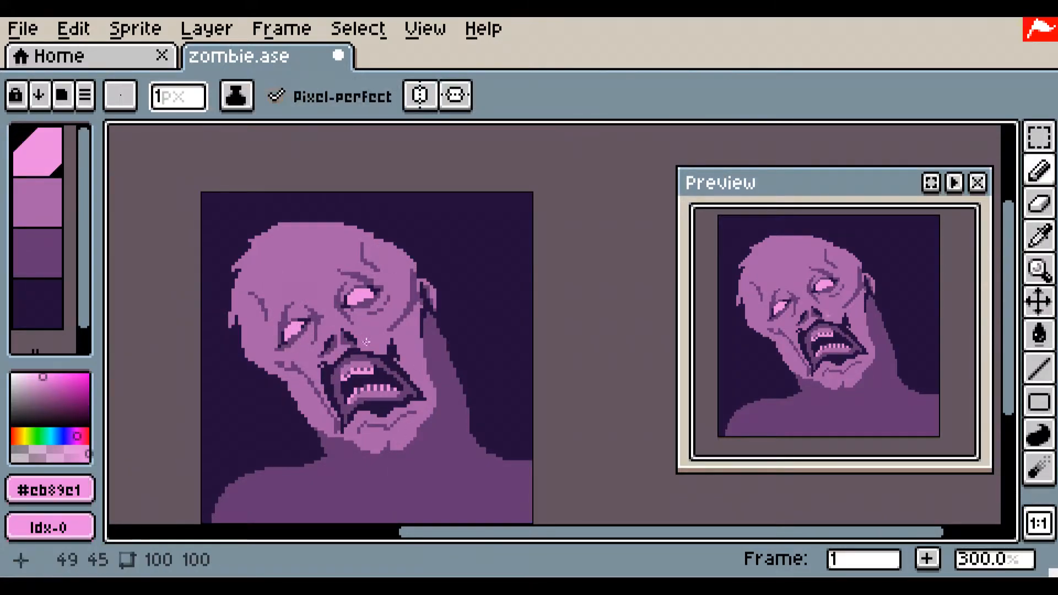
pyautogui.keyDown('alt'); pyautogui.click(292, 329); pyautogui.keyUp('alt')
pyautogui.keyDown('alt'); pyautogui.click(298, 307); pyautogui.keyUp('alt')
pyautogui.keyDown('alt'); pyautogui.click(299, 324); pyautogui.keyUp('alt')
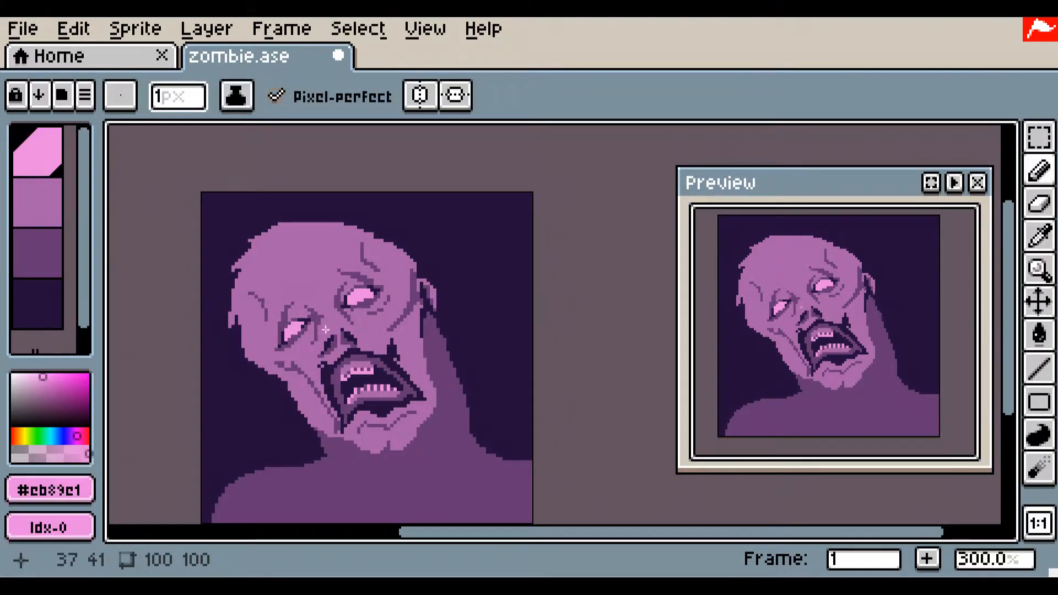
pyautogui.hotkey('ctrl', 's')
# - Paint light pink hair with loose strands along the top and left edge of the head, down to the cheekbone
pyautogui.scroll(3, 326, 334)
pyautogui.moveTo(292, 204); pyautogui.dragTo(430, 296)
pyautogui.moveTo(345, 227)
pyautogui.mouseDown()
pyautogui.moveTo(364, 217)
pyautogui.moveTo(406, 202)
pyautogui.mouseUp()
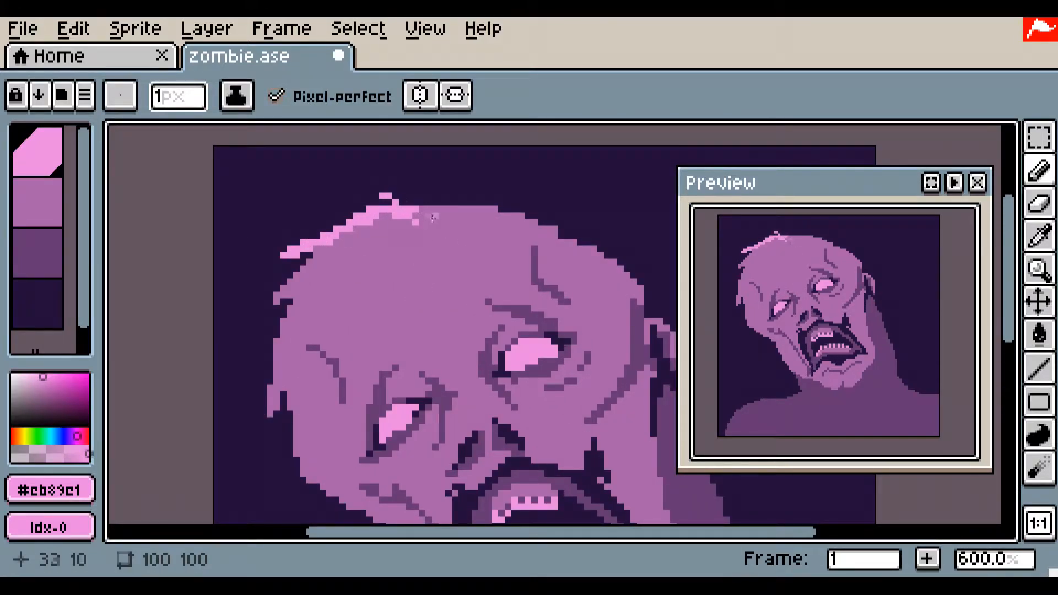
pyautogui.moveTo(316, 254)
pyautogui.mouseDown()
pyautogui.moveTo(270, 302)
pyautogui.moveTo(316, 283)
pyautogui.moveTo(319, 252)
pyautogui.moveTo(312, 289)
pyautogui.moveTo(270, 356)
pyautogui.moveTo(257, 453)
pyautogui.moveTo(306, 259)
pyautogui.mouseUp()
pyautogui.moveTo(267, 263)
pyautogui.mouseDown()
pyautogui.moveTo(299, 359)
pyautogui.moveTo(255, 400)
pyautogui.moveTo(231, 405)
pyautogui.mouseUp()
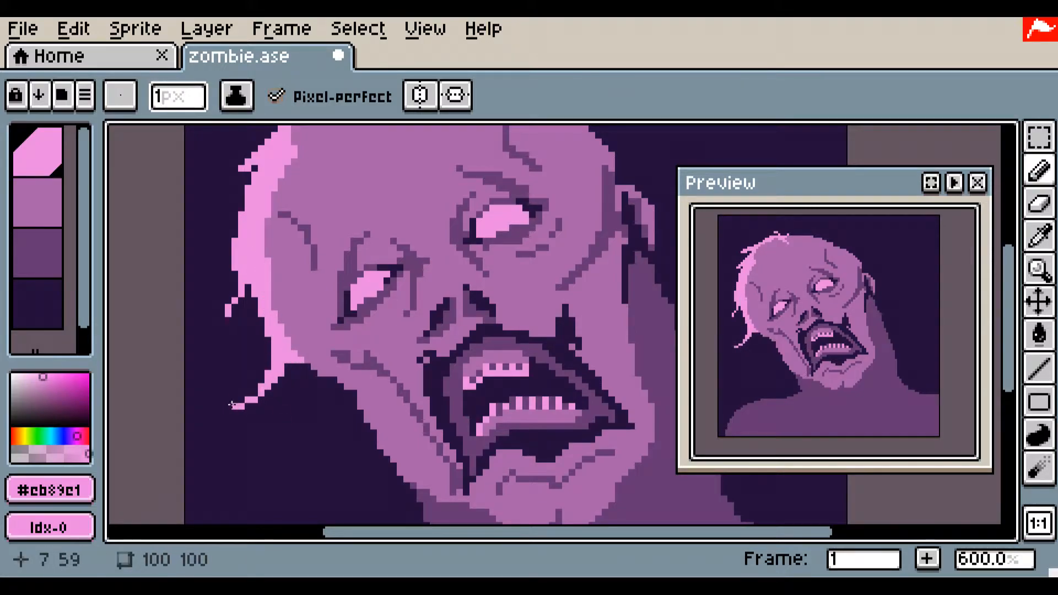
# - Extend the light pink hair with ragged strands hanging beside the left cheek and jaw
pyautogui.moveTo(335, 418); pyautogui.dragTo(272, 319)
pyautogui.moveTo(242, 267); pyautogui.dragTo(239, 386)
pyautogui.moveTo(278, 288)
pyautogui.mouseDown()
pyautogui.moveTo(241, 348)
pyautogui.moveTo(265, 286)
pyautogui.moveTo(330, 367)
pyautogui.moveTo(296, 316)
pyautogui.moveTo(300, 352)
pyautogui.mouseUp()
pyautogui.hotkey('ctrl', 'z')
pyautogui.moveTo(297, 362)
pyautogui.mouseDown()
pyautogui.moveTo(304, 348)
pyautogui.moveTo(315, 423)
pyautogui.moveTo(330, 377)
pyautogui.mouseUp()
pyautogui.scroll(-1, 366, 414)
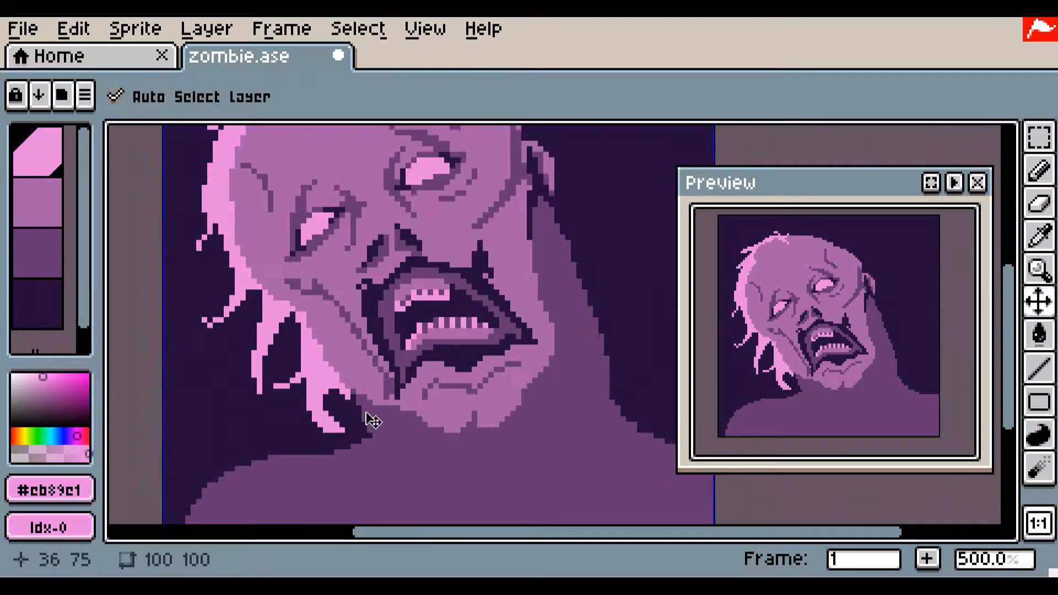
pyautogui.scroll(-2, 373, 421)
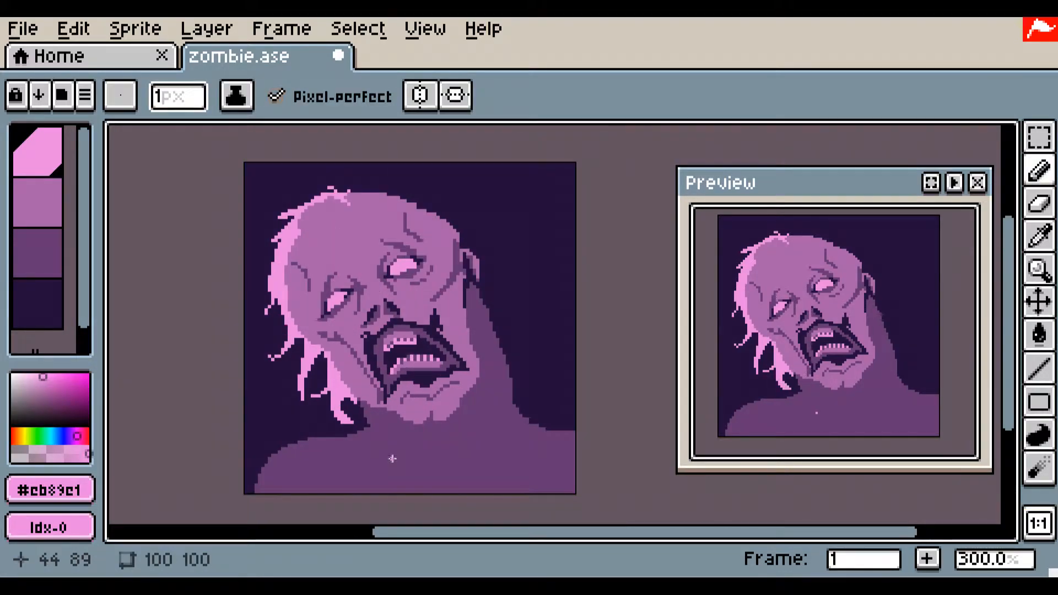
# - Outline spiky hair on the right side of the head in #673873 and fill it with the same purple
pyautogui.keyDown('alt'); pyautogui.click(486, 348); pyautogui.keyUp('alt')
pyautogui.moveTo(386, 193)
pyautogui.mouseDown()
pyautogui.moveTo(457, 202)
pyautogui.moveTo(519, 279)
pyautogui.mouseUp()
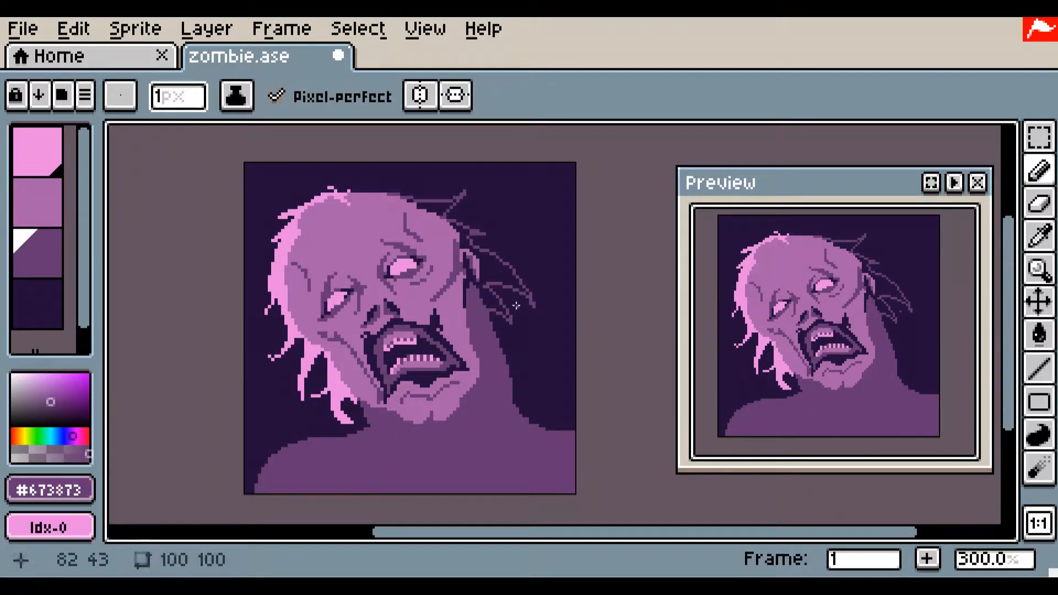
pyautogui.press('g')
pyautogui.click(493, 270)
pyautogui.press('b')
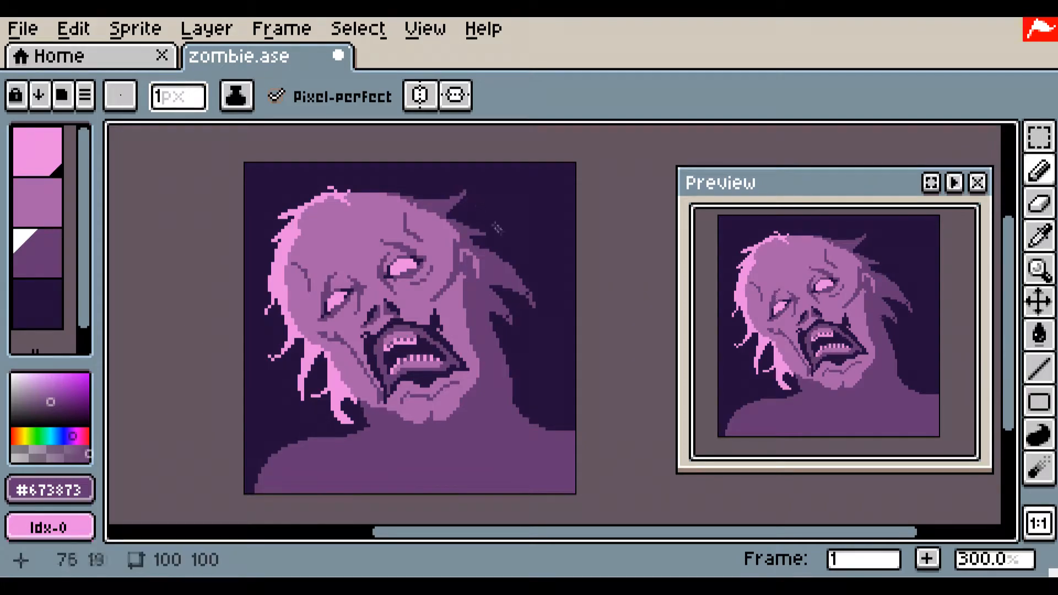
pyautogui.hotkey('ctrl', 'z')
pyautogui.scroll(2, 506, 266)
pyautogui.keyDown('alt'); pyautogui.click(464, 270); pyautogui.keyUp('alt')
pyautogui.moveTo(452, 299); pyautogui.dragTo(462, 402)
pyautogui.hotkey('ctrl', 'z')
# - Add #673873 purple strands across the top of the head and thin wisps at the right-side hair tips
pyautogui.keyDown('alt'); pyautogui.click(387, 172); pyautogui.keyUp('alt')
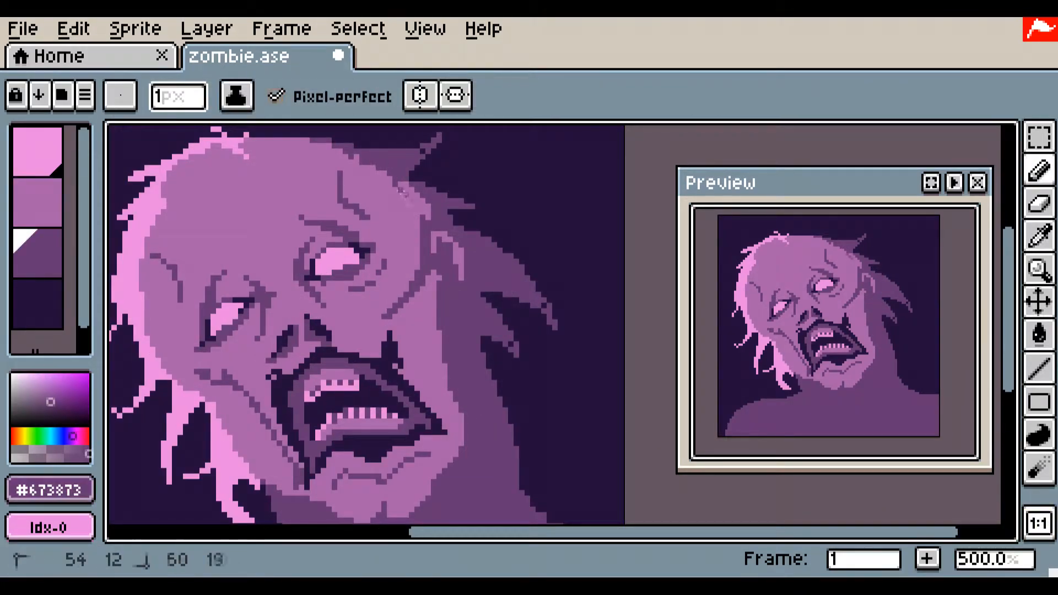
pyautogui.moveTo(420, 250); pyautogui.dragTo(467, 337)
pyautogui.moveTo(301, 222); pyautogui.dragTo(405, 236)
pyautogui.moveTo(315, 220)
pyautogui.mouseDown()
pyautogui.moveTo(338, 220)
pyautogui.moveTo(343, 237)
pyautogui.mouseUp()
pyautogui.moveTo(388, 221); pyautogui.dragTo(385, 221)
pyautogui.moveTo(601, 414); pyautogui.dragTo(611, 415)
pyautogui.moveTo(562, 442)
pyautogui.mouseDown()
pyautogui.moveTo(572, 443)
pyautogui.moveTo(561, 453)
pyautogui.mouseUp()
pyautogui.hotkey('ctrl', 'z')
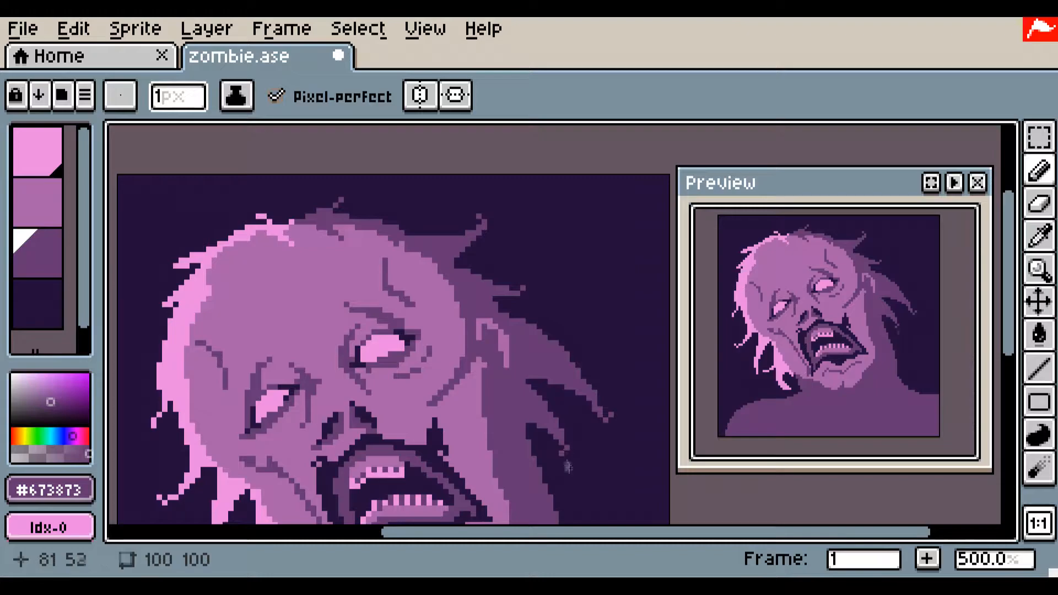
pyautogui.scroll(-2, 568, 467)
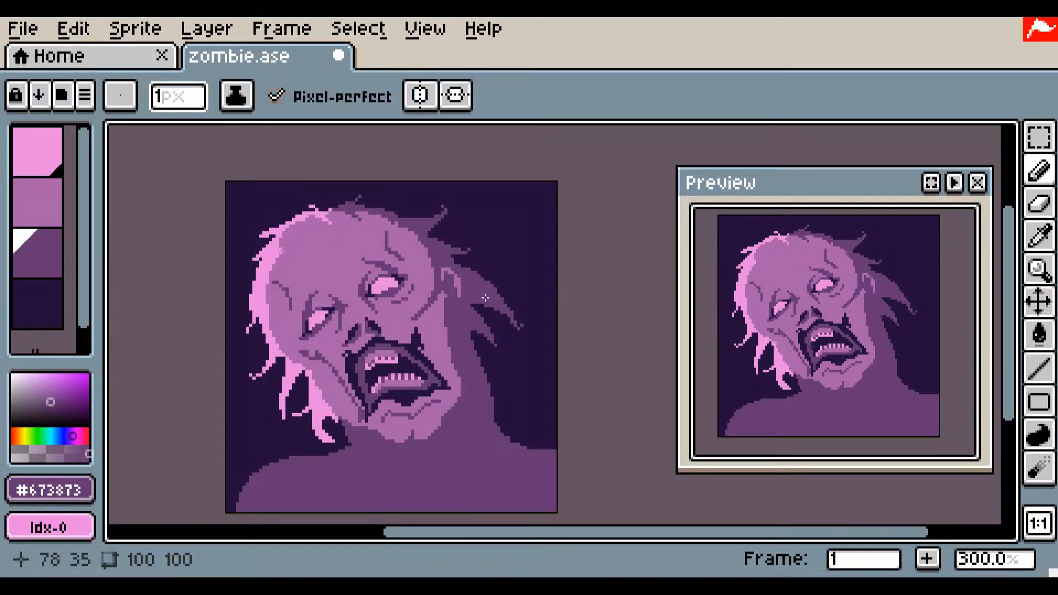
# - Draw darkest purple #240f3b neck folds forming a V below the chin, plus a tendon line on the right side of the neck
pyautogui.scroll(1, 485, 298)
pyautogui.moveTo(495, 415); pyautogui.dragTo(472, 290)
pyautogui.keyDown('alt'); pyautogui.click(474, 291); pyautogui.keyUp('alt')
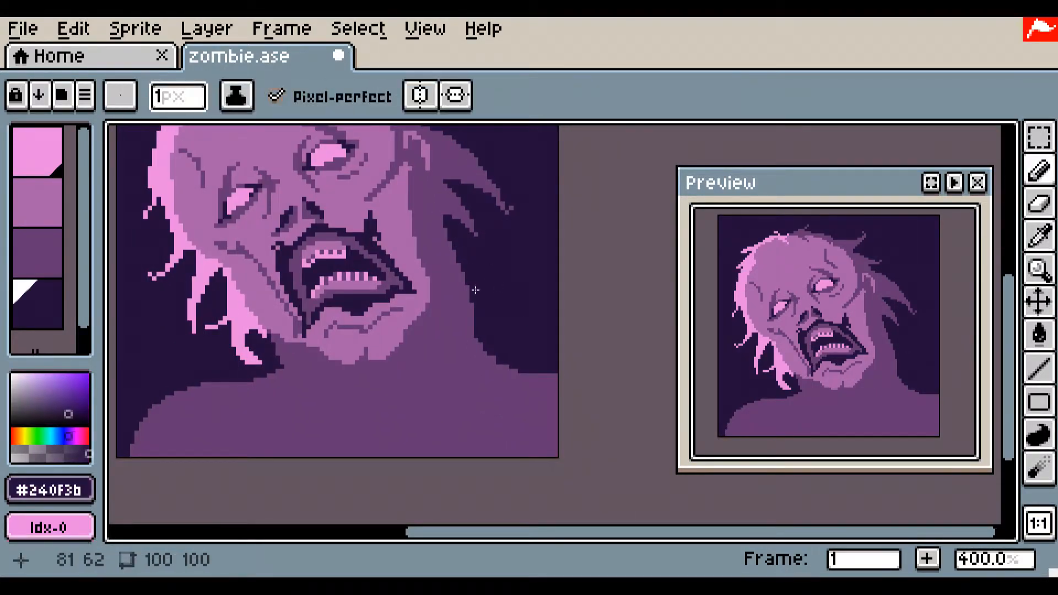
pyautogui.moveTo(372, 404)
pyautogui.mouseDown()
pyautogui.moveTo(393, 423)
pyautogui.moveTo(412, 338)
pyautogui.mouseUp()
pyautogui.moveTo(441, 394); pyautogui.dragTo(452, 250)
pyautogui.moveTo(450, 341)
pyautogui.mouseDown()
pyautogui.moveTo(454, 310)
pyautogui.moveTo(444, 357)
pyautogui.mouseUp()
pyautogui.moveTo(366, 402); pyautogui.dragTo(339, 376)
pyautogui.moveTo(280, 360); pyautogui.dragTo(304, 376)
pyautogui.moveTo(317, 375); pyautogui.dragTo(345, 397)
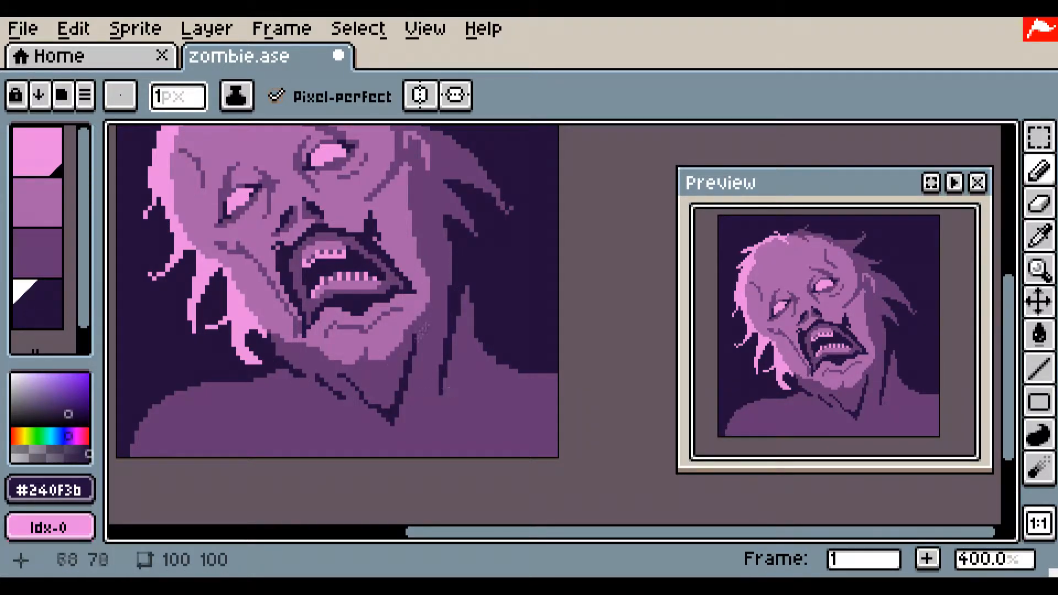
# - Outline the underside of the chin and jaw in the darkest purple, and thicken the V-shaped neck folds
pyautogui.moveTo(371, 361)
pyautogui.mouseDown()
pyautogui.moveTo(411, 349)
pyautogui.moveTo(429, 287)
pyautogui.mouseUp()
pyautogui.hotkey('ctrl', 'z')
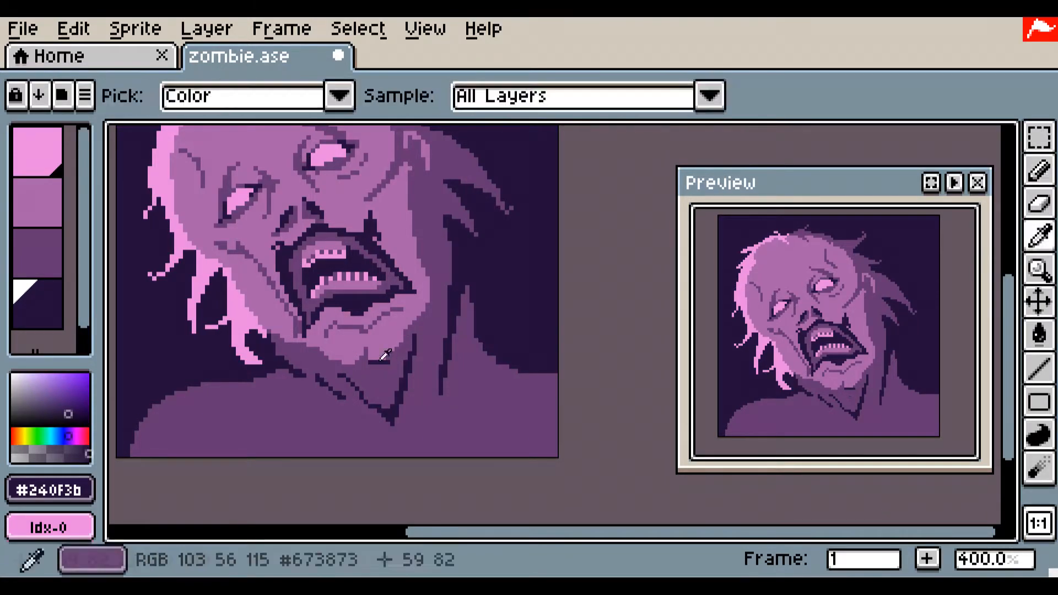
pyautogui.scroll(1, 436, 365)
pyautogui.scroll(1, 436, 365)
pyautogui.moveTo(425, 238); pyautogui.dragTo(405, 342)
pyautogui.moveTo(409, 312)
pyautogui.mouseDown()
pyautogui.moveTo(395, 397)
pyautogui.moveTo(439, 339)
pyautogui.mouseUp()
pyautogui.moveTo(315, 324)
pyautogui.mouseDown()
pyautogui.moveTo(249, 329)
pyautogui.moveTo(414, 405)
pyautogui.mouseUp()
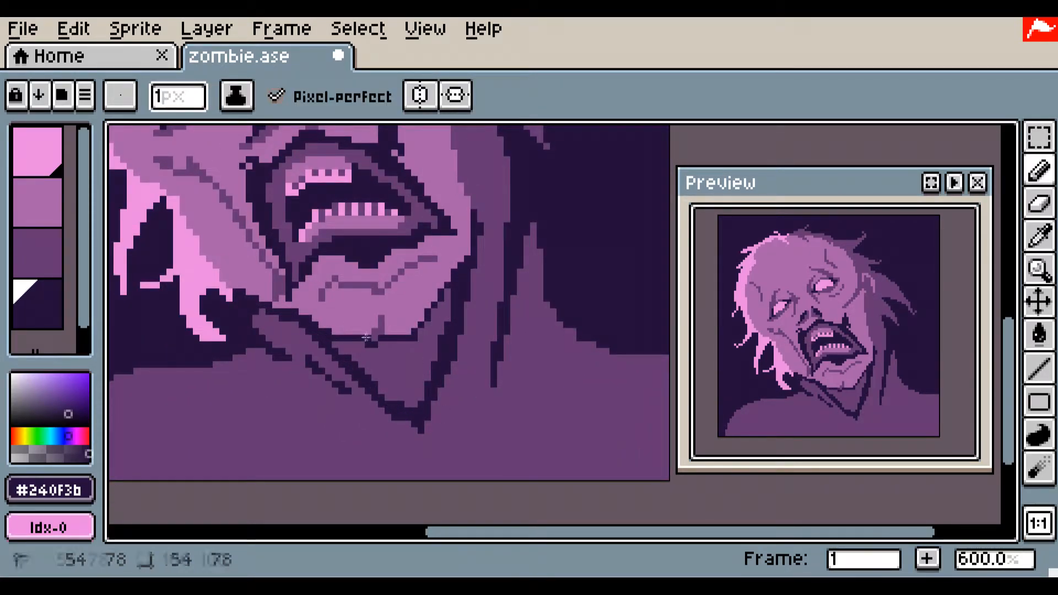
pyautogui.moveTo(373, 337); pyautogui.dragTo(373, 331)
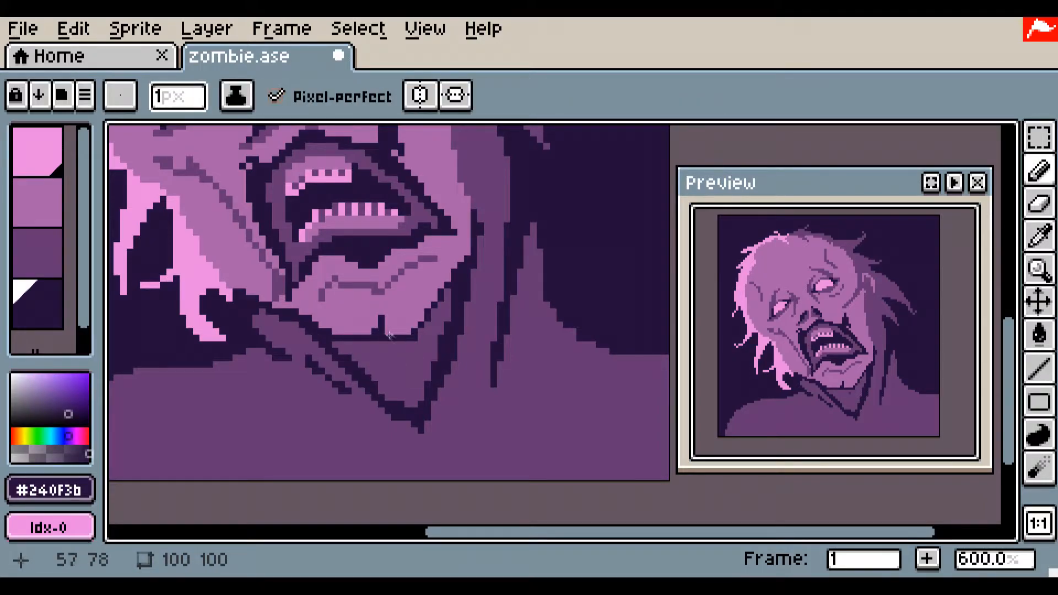
pyautogui.scroll(-4, 394, 340)
pyautogui.scroll(4, 389, 371)
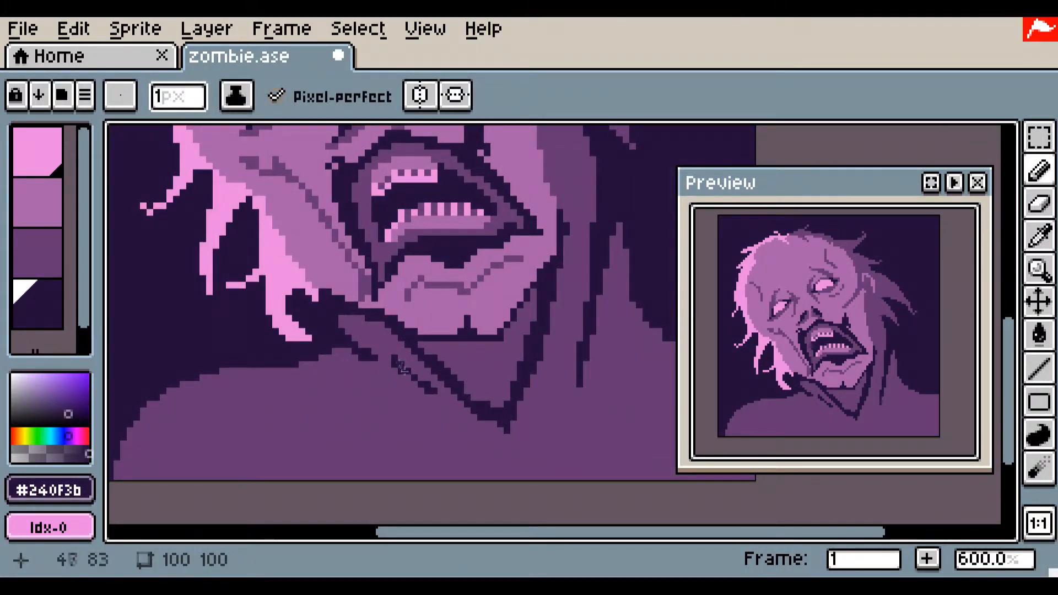
pyautogui.scroll(-2, 387, 329)
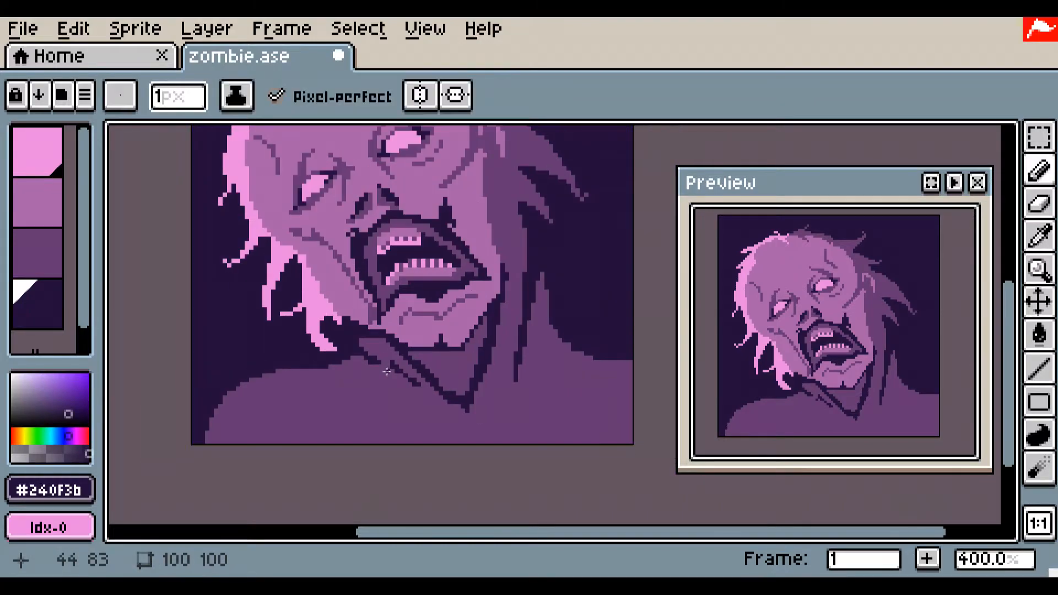
# - Shade the area between the right jaw, neck and hair in the darkest purple, and save the file
pyautogui.moveTo(502, 280); pyautogui.dragTo(510, 249)
pyautogui.moveTo(520, 209)
pyautogui.mouseDown()
pyautogui.moveTo(509, 231)
pyautogui.moveTo(528, 249)
pyautogui.mouseUp()
pyautogui.moveTo(504, 295); pyautogui.dragTo(501, 259)
pyautogui.scroll(-2, 511, 385)
pyautogui.hotkey('ctrl', 's')
pyautogui.press('v')
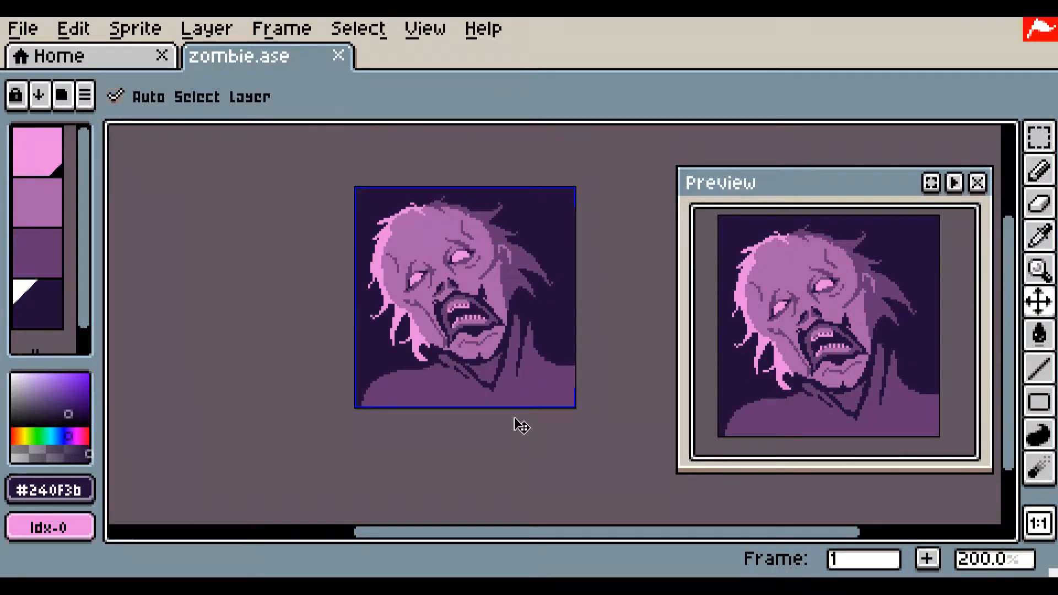
# - Add a pointed #673873 hair lock behind the right jaw and clean up its edges
pyautogui.scroll(1, 521, 426)
pyautogui.press('b')
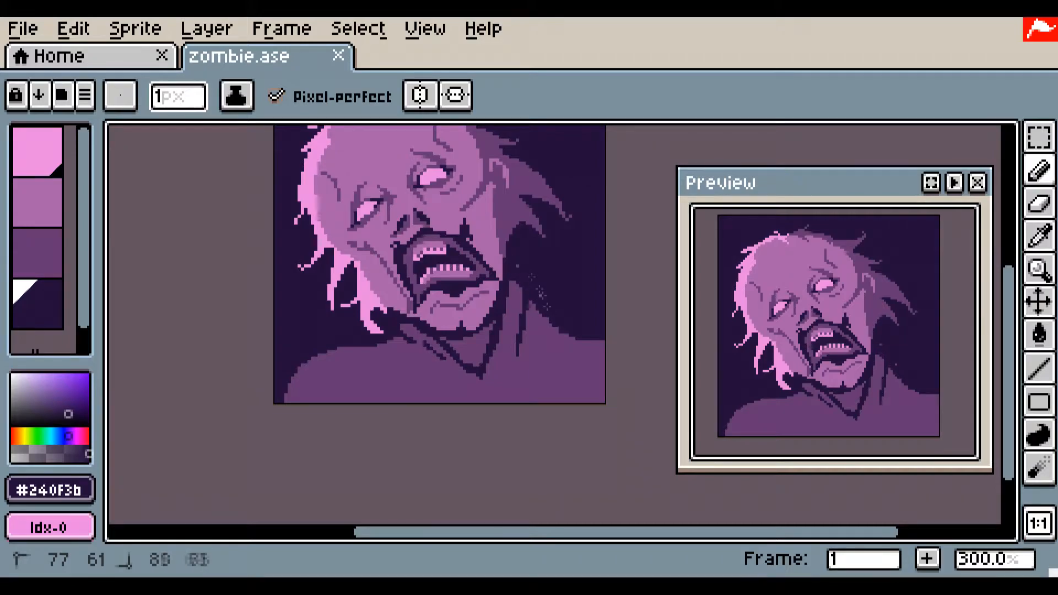
pyautogui.keyDown('alt'); pyautogui.click(513, 230); pyautogui.keyUp('alt')
pyautogui.press('d')
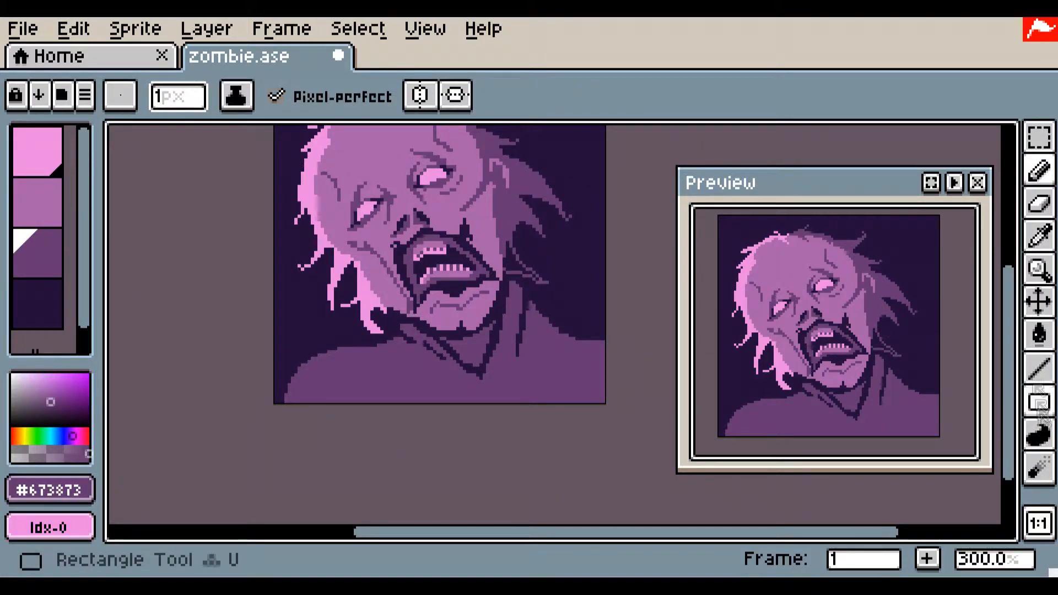
pyautogui.press('g')
pyautogui.press('b')
pyautogui.scroll(4, 531, 281)
pyautogui.keyDown('alt'); pyautogui.click(526, 287); pyautogui.keyUp('alt')
pyautogui.scroll(-5, 518, 312)
pyautogui.scroll(2, 452, 339)
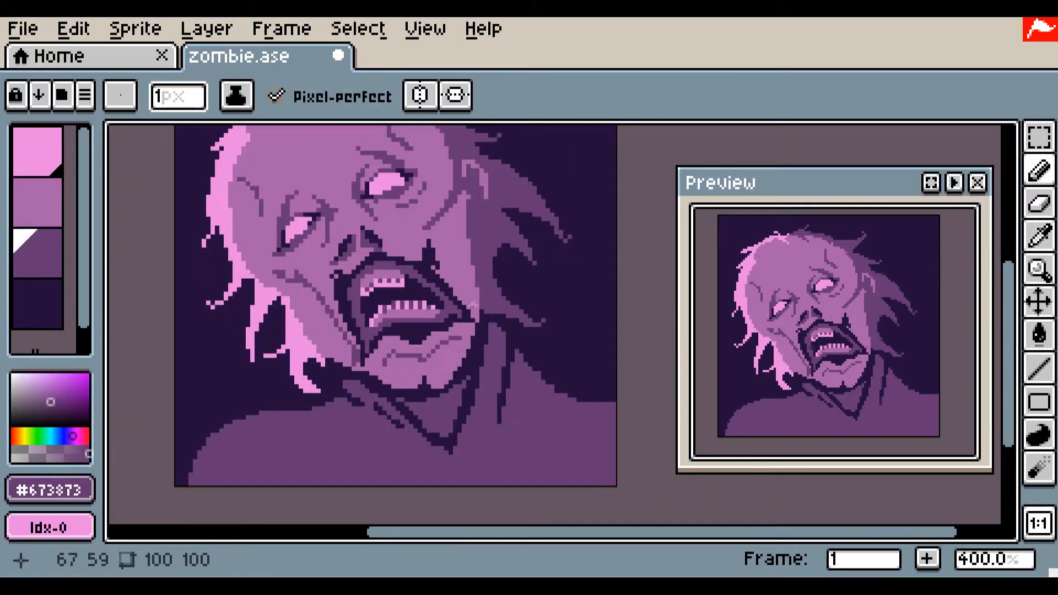
# - Highlight the upper edge of the left neck fold and the left shoulder outline in #a961aa
pyautogui.keyDown('alt'); pyautogui.click(452, 339); pyautogui.keyUp('alt')
pyautogui.scroll(5, 452, 338)
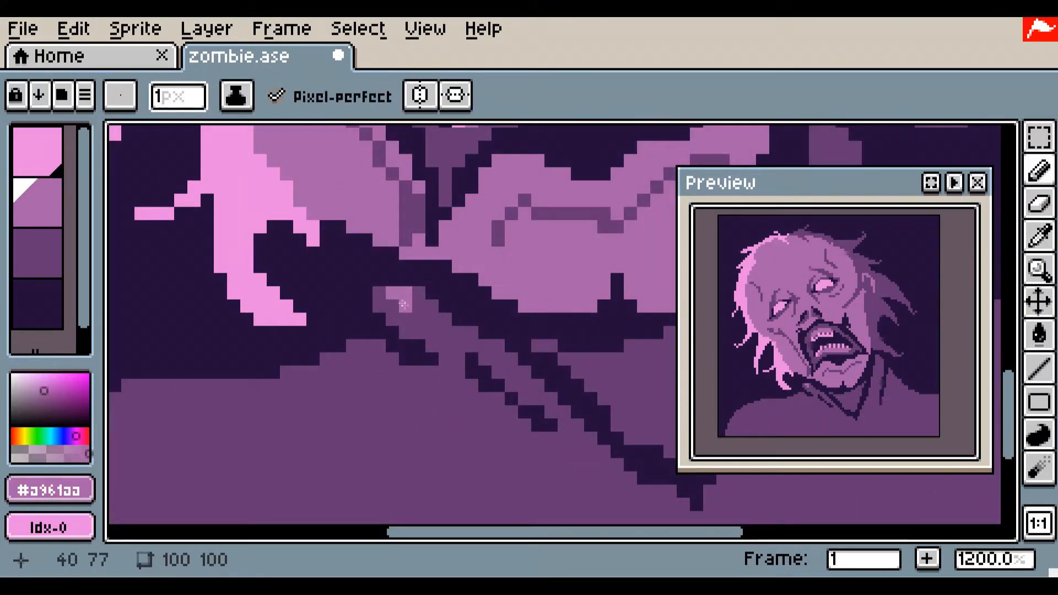
pyautogui.moveTo(451, 329); pyautogui.dragTo(477, 334)
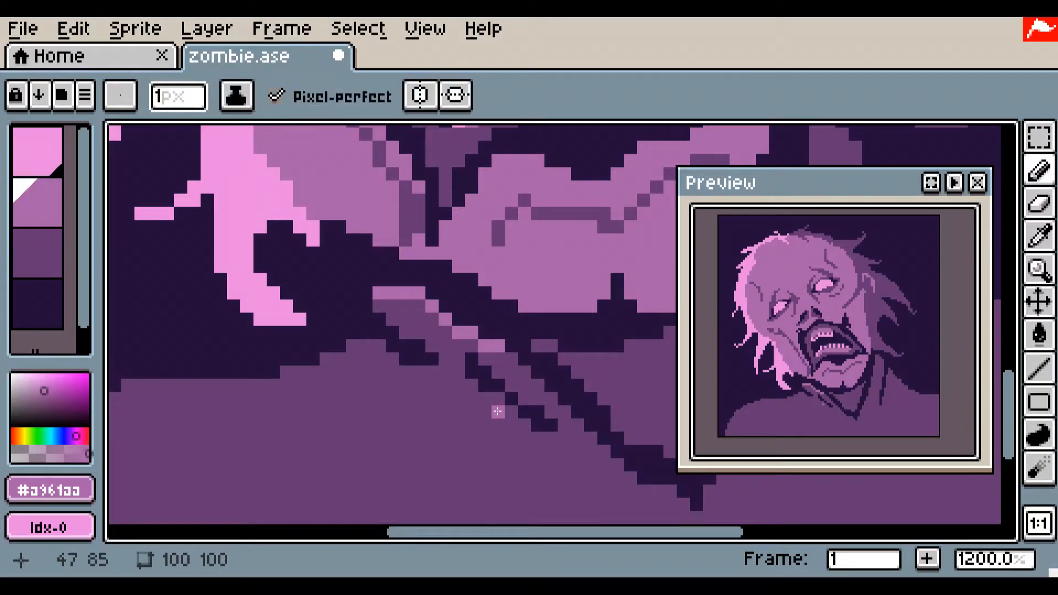
pyautogui.scroll(-2, 379, 425)
pyautogui.moveTo(479, 309)
pyautogui.mouseDown()
pyautogui.moveTo(455, 342)
pyautogui.moveTo(329, 339)
pyautogui.moveTo(427, 336)
pyautogui.moveTo(280, 356)
pyautogui.moveTo(244, 374)
pyautogui.moveTo(197, 428)
pyautogui.moveTo(181, 489)
pyautogui.mouseUp()
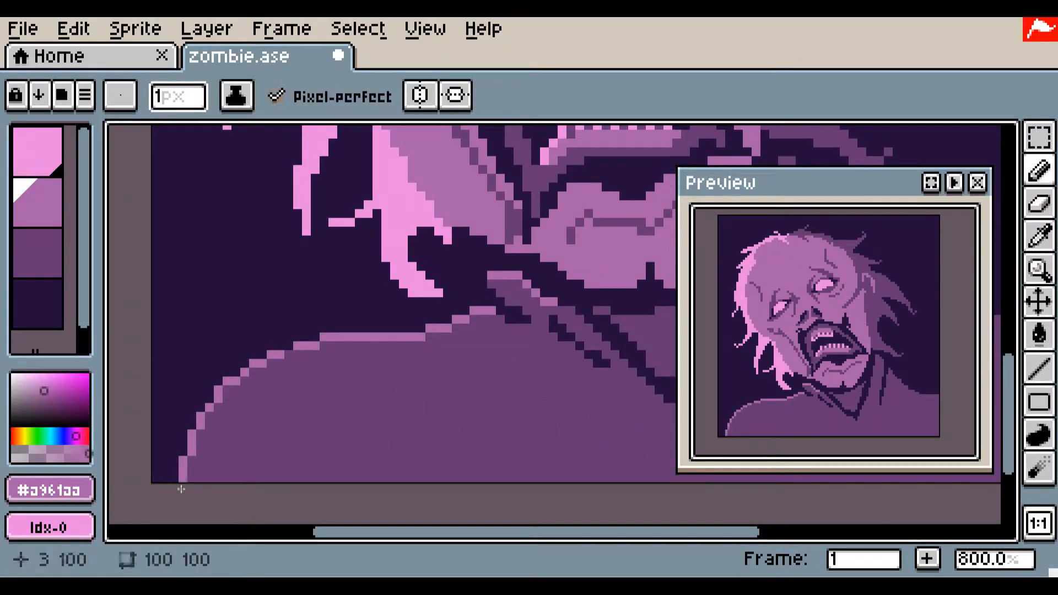
# - Draw a #a961aa highlight along the right neck tendon down to the base of the throat
pyautogui.scroll(-1, 200, 498)
pyautogui.moveTo(433, 405); pyautogui.dragTo(215, 383)
pyautogui.moveTo(417, 224); pyautogui.dragTo(408, 288)
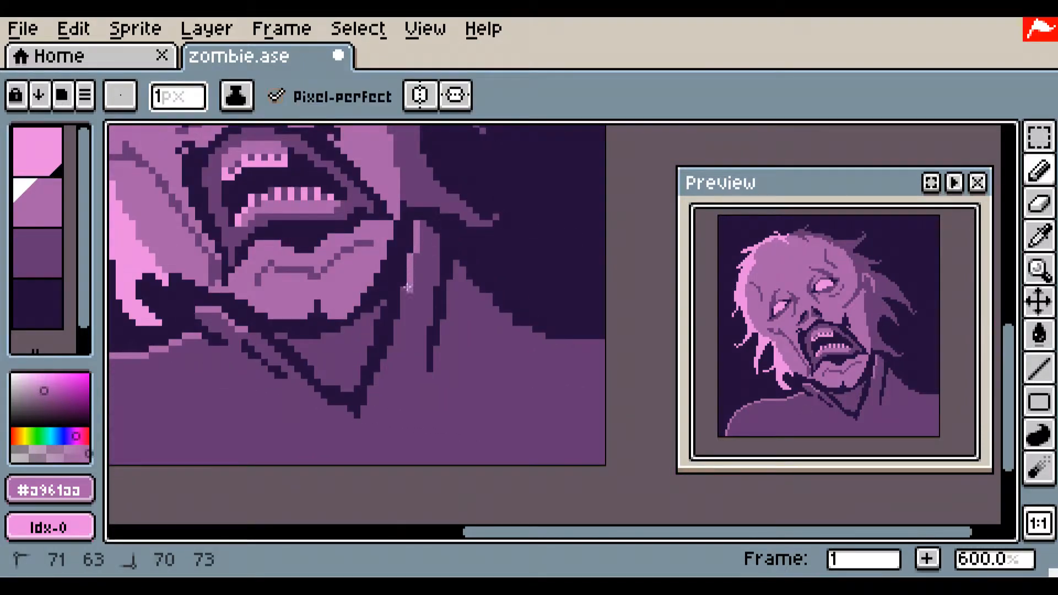
pyautogui.moveTo(390, 351); pyautogui.dragTo(348, 441)
pyautogui.scroll(-2, 532, 407)
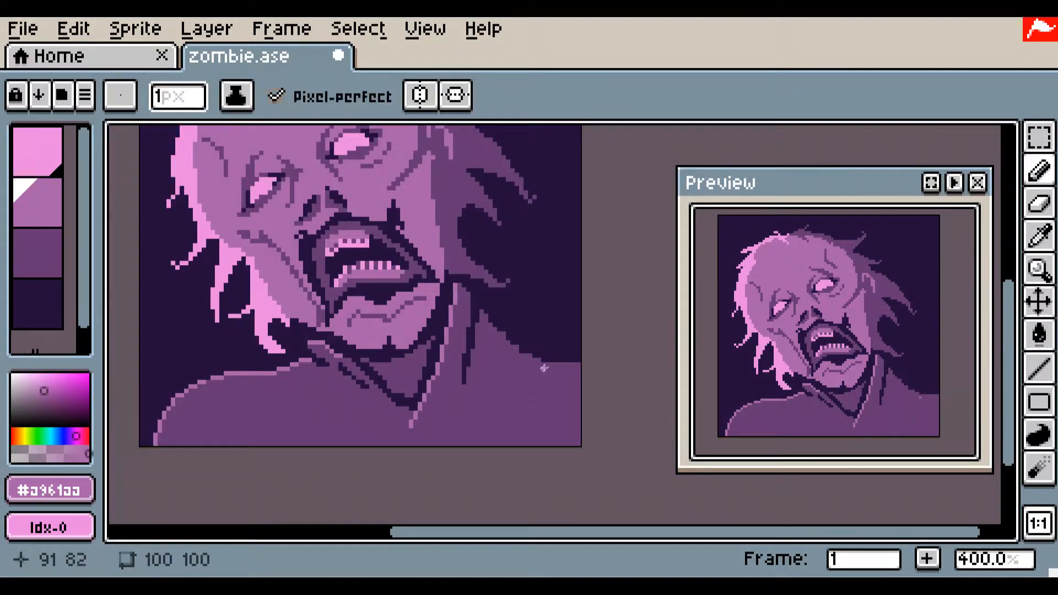
# - Redraw the upper edge of the right shoulder as a #a961aa highlight and save the file
pyautogui.hotkey('ctrl', 'z')
pyautogui.hotkey('ctrl', 'z')
pyautogui.moveTo(578, 365); pyautogui.dragTo(529, 376)
pyautogui.hotkey('ctrl', 'z')
pyautogui.moveTo(526, 357); pyautogui.dragTo(532, 358)
pyautogui.hotkey('ctrl', 'z')
pyautogui.moveTo(487, 304); pyautogui.dragTo(512, 393)
pyautogui.hotkey('ctrl', 's')
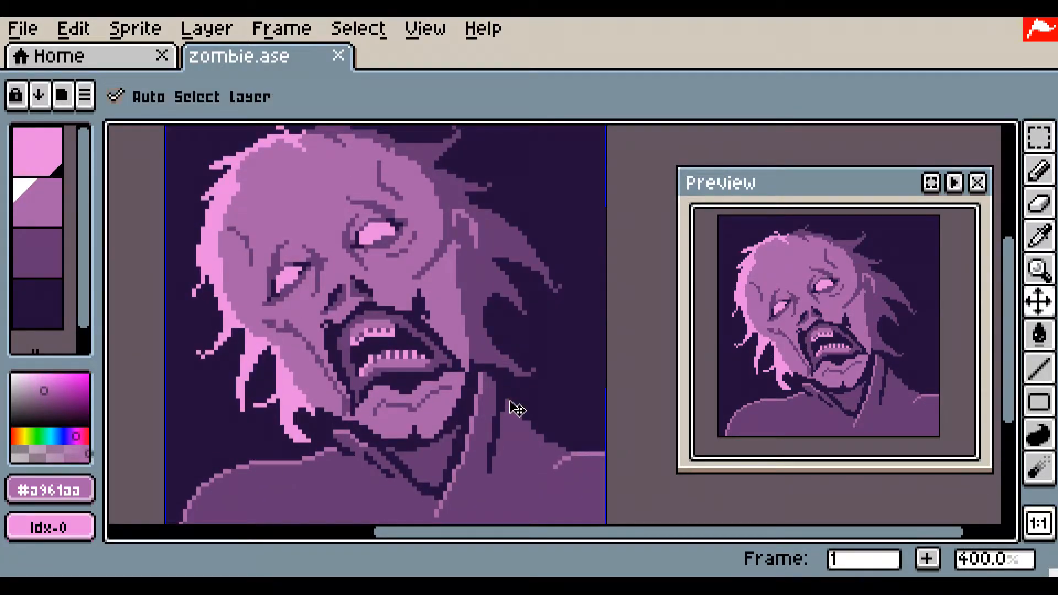
pyautogui.hotkey('ctrl', 'z')
pyautogui.hotkey('ctrl', 'z')
pyautogui.hotkey('ctrl', 'y')
pyautogui.hotkey('ctrl', 'y')
pyautogui.hotkey('ctrl', 'y')
pyautogui.hotkey('ctrl', 'z')
# - Outline the right jaw edge up to below the ear in #240f3b, trim its upper end with #673873, and save the file
pyautogui.keyDown('alt'); pyautogui.click(571, 343); pyautogui.keyUp('alt')
pyautogui.scroll(2, 572, 343)
pyautogui.moveTo(414, 370)
pyautogui.mouseDown()
pyautogui.moveTo(398, 226)
pyautogui.moveTo(410, 304)
pyautogui.mouseUp()
pyautogui.hotkey('ctrl', 'z')
pyautogui.hotkey('ctrl', 'z')
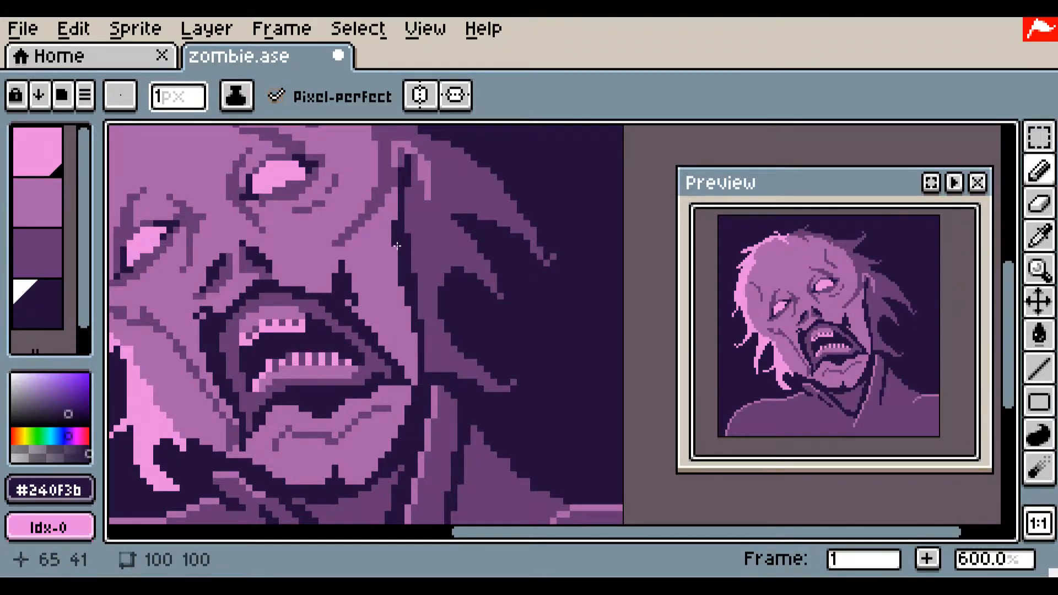
pyautogui.keyDown('alt'); pyautogui.click(414, 205); pyautogui.keyUp('alt')
pyautogui.moveTo(400, 182); pyautogui.dragTo(404, 160)
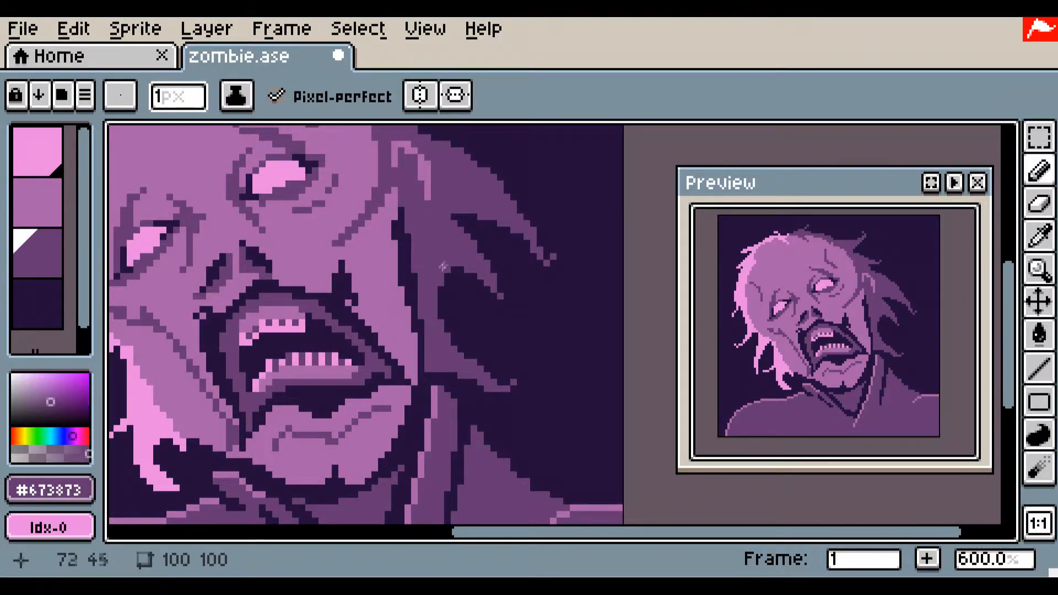
pyautogui.scroll(-2, 449, 262)
pyautogui.moveTo(366, 335); pyautogui.dragTo(408, 296)
pyautogui.hotkey('ctrl', 's')
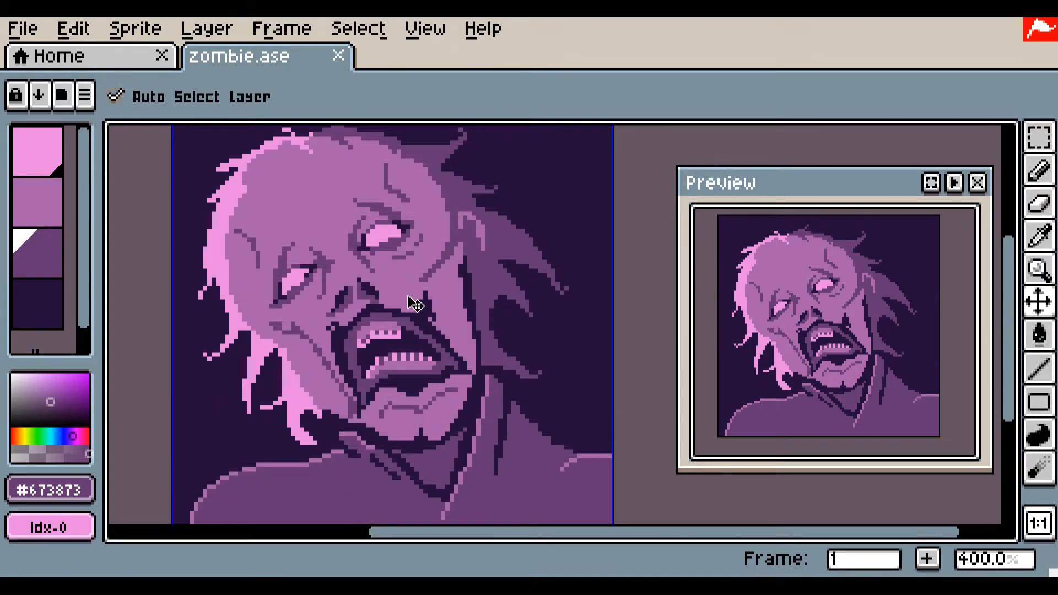
# - Darken the right eye's upper lid, inner corner and the crease beneath it with #240f3b
pyautogui.scroll(3, 408, 297)
pyautogui.keyDown('alt'); pyautogui.click(408, 331); pyautogui.keyUp('alt')
pyautogui.moveTo(329, 206)
pyautogui.mouseDown()
pyautogui.moveTo(320, 217)
pyautogui.moveTo(355, 244)
pyautogui.mouseUp()
pyautogui.moveTo(316, 187); pyautogui.dragTo(346, 146)
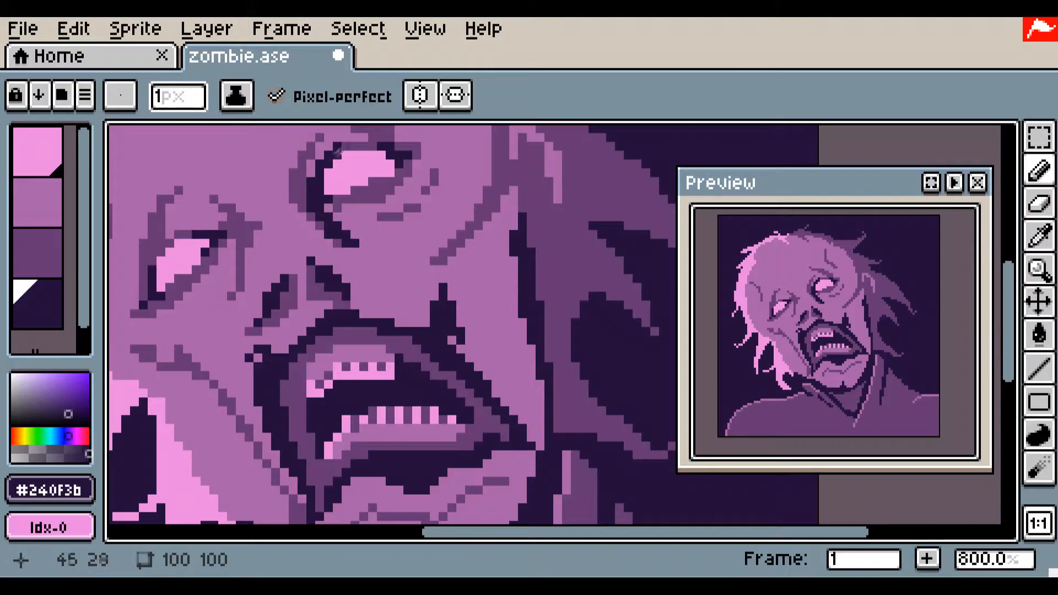
# - Deepen the end of the right cheek crease and the shadow inside and in front of the ear with #240f3b
pyautogui.moveTo(485, 219); pyautogui.dragTo(512, 180)
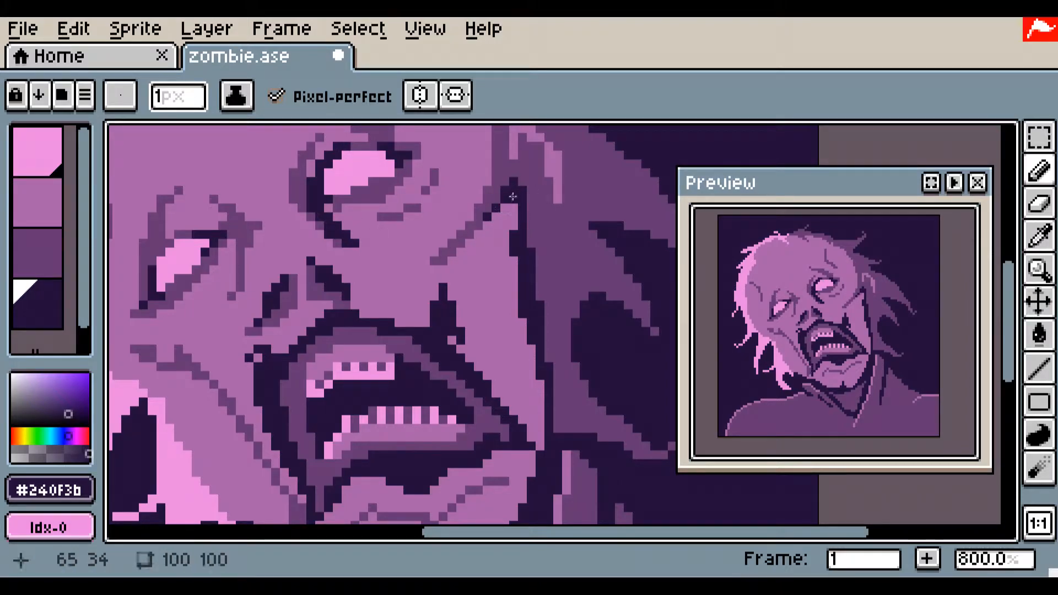
pyautogui.hotkey('ctrl', 'z')
pyautogui.hotkey('ctrl', 'y')
pyautogui.scroll(3, 460, 247)
pyautogui.hscroll(2, 460, 248)
pyautogui.moveTo(461, 248); pyautogui.dragTo(459, 258)
pyautogui.moveTo(475, 230); pyautogui.dragTo(474, 282)
pyautogui.moveTo(448, 247)
pyautogui.mouseDown()
pyautogui.moveTo(415, 312)
pyautogui.moveTo(440, 214)
pyautogui.moveTo(440, 269)
pyautogui.mouseUp()
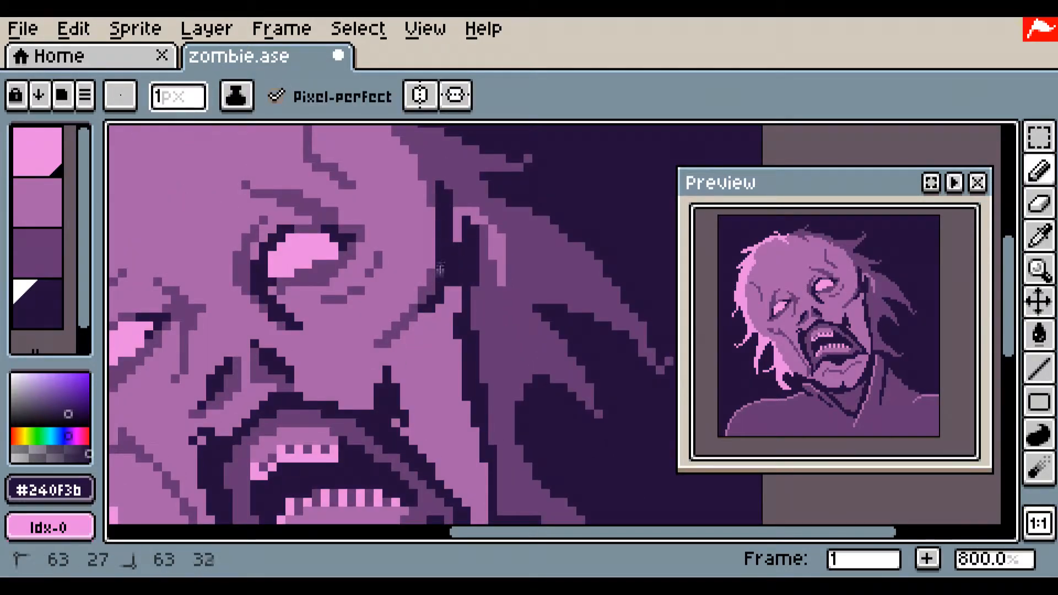
pyautogui.moveTo(475, 212); pyautogui.dragTo(475, 222)
pyautogui.moveTo(431, 321); pyautogui.dragTo(509, 260)
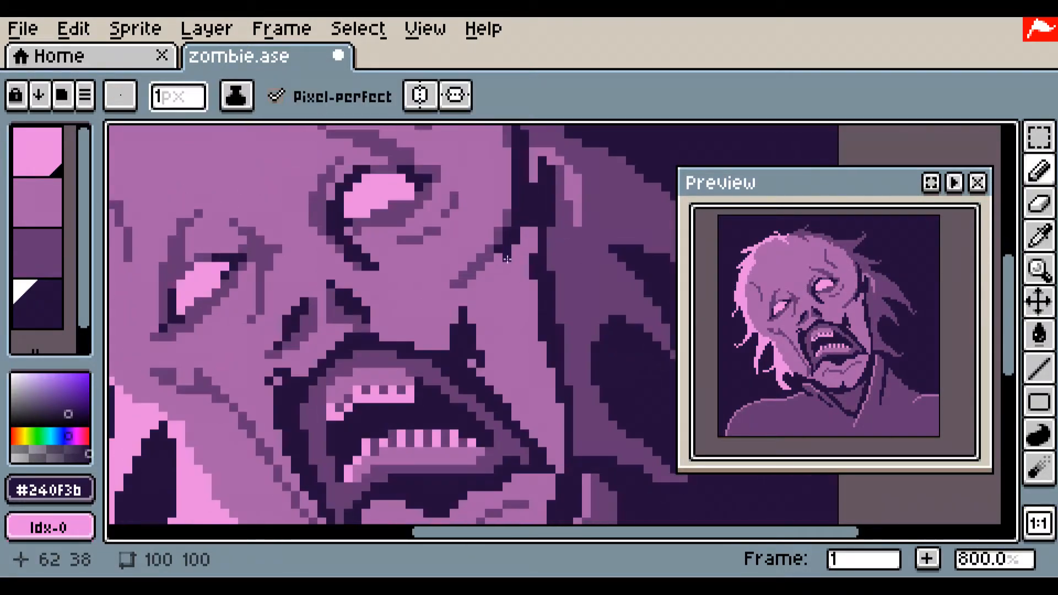
# - Darken the left eye's lids and inner brow crease with #240f3b, and soften the area above the lid with #673873
pyautogui.scroll(-3, 510, 260)
pyautogui.scroll(3, 398, 271)
pyautogui.moveTo(399, 271); pyautogui.dragTo(463, 296)
pyautogui.moveTo(374, 287); pyautogui.dragTo(330, 326)
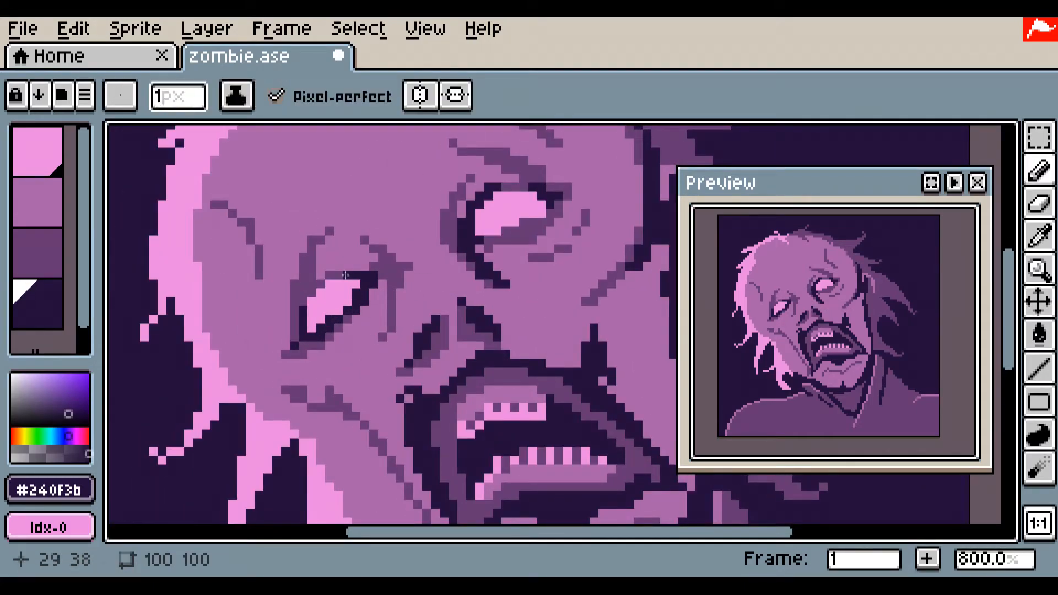
pyautogui.moveTo(380, 273); pyautogui.dragTo(390, 319)
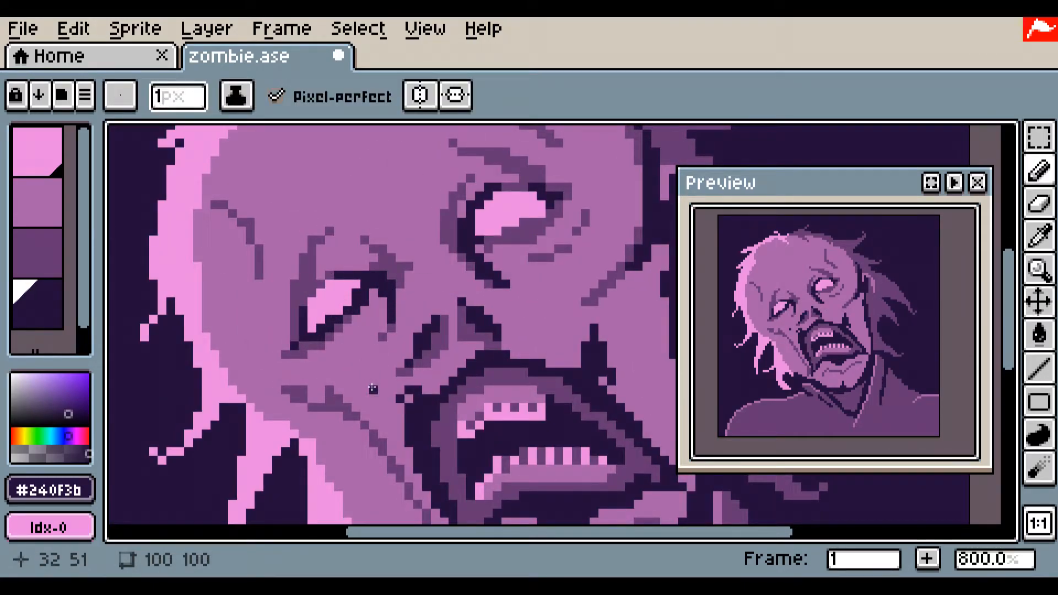
pyautogui.moveTo(454, 226); pyautogui.dragTo(453, 204)
pyautogui.moveTo(381, 252)
pyautogui.mouseDown()
pyautogui.moveTo(382, 270)
pyautogui.moveTo(402, 271)
pyautogui.mouseUp()
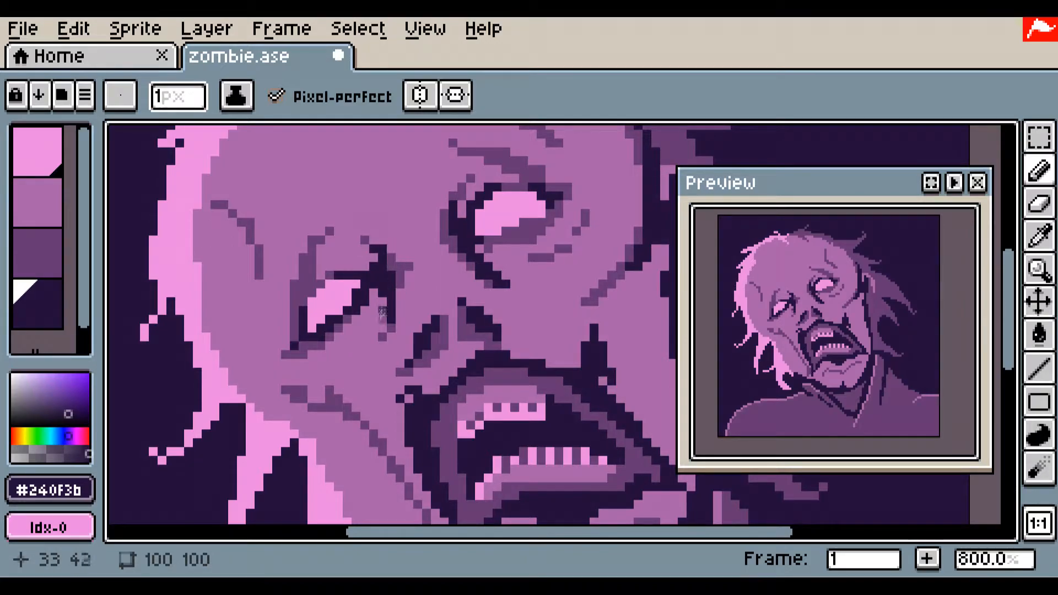
pyautogui.keyDown('alt'); pyautogui.click(380, 253); pyautogui.keyUp('alt')
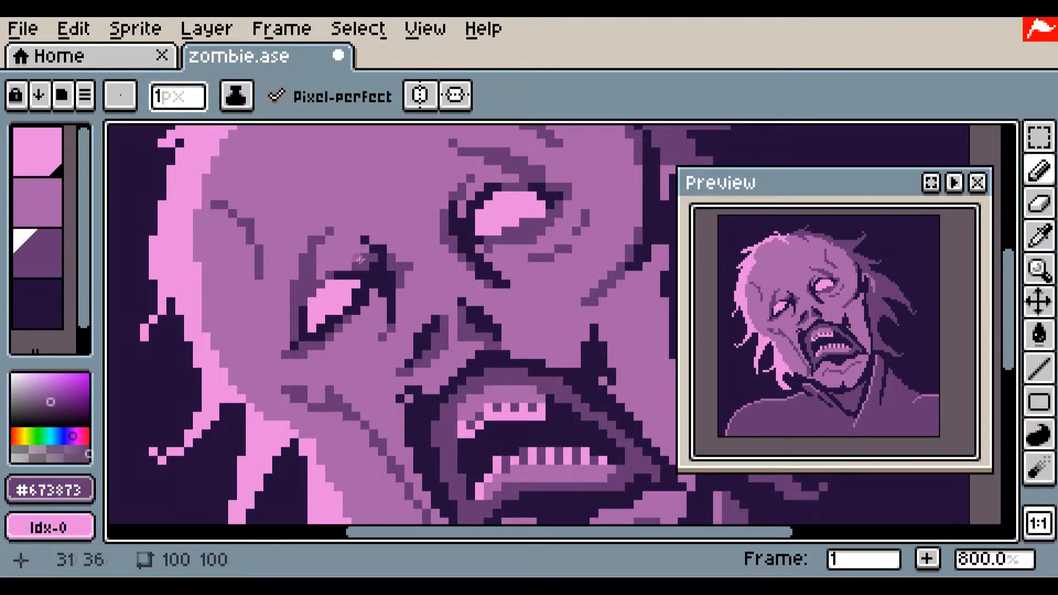
pyautogui.keyDown('alt'); pyautogui.click(338, 311); pyautogui.keyUp('alt')
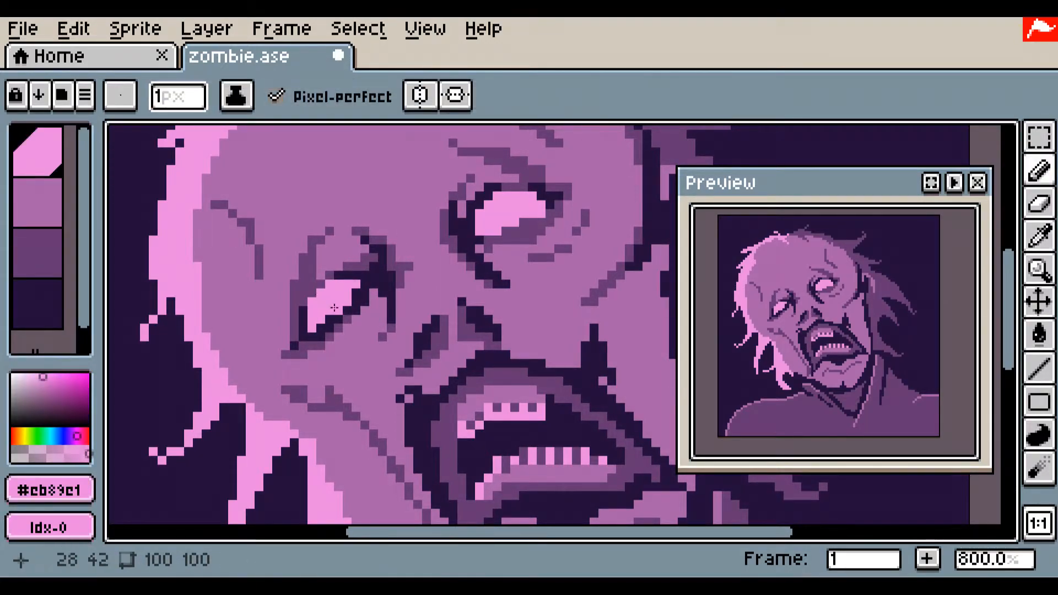
# - Outline the right eye's lower lid in #240f3b and shade beneath it and from its outer corner towards the temple in #673873
pyautogui.scroll(-2, 357, 291)
pyautogui.keyDown('alt'); pyautogui.click(476, 231); pyautogui.keyUp('alt')
pyautogui.scroll(3, 476, 231)
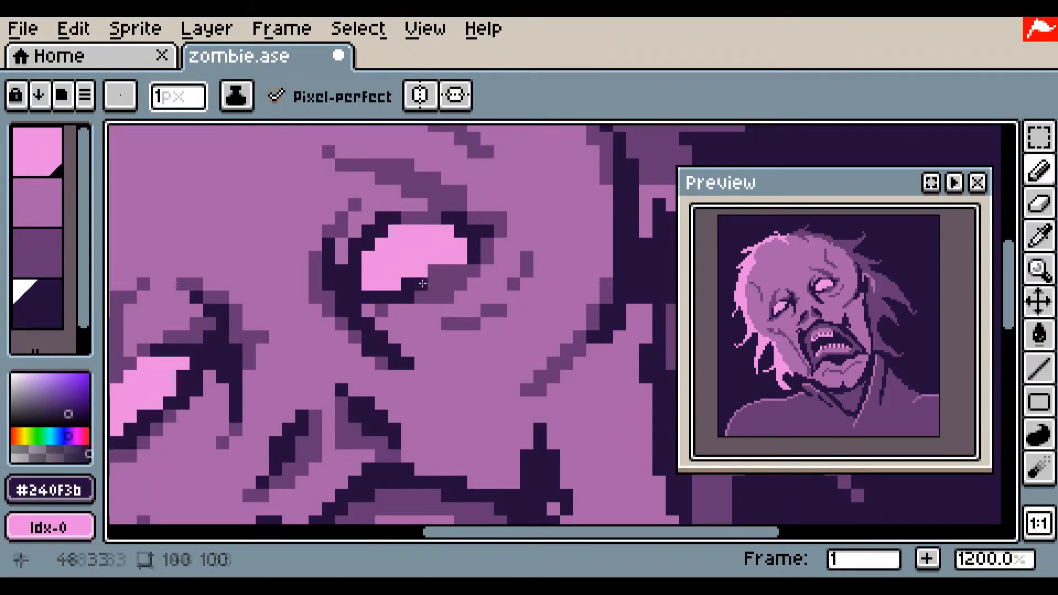
pyautogui.keyDown('alt'); pyautogui.click(500, 254); pyautogui.keyUp('alt')
pyautogui.moveTo(395, 335); pyautogui.dragTo(408, 351)
pyautogui.moveTo(341, 337); pyautogui.dragTo(434, 377)
pyautogui.click(408, 337)
pyautogui.click(421, 311)
pyautogui.moveTo(500, 245); pyautogui.dragTo(527, 206)
pyautogui.scroll(-3, 527, 206)
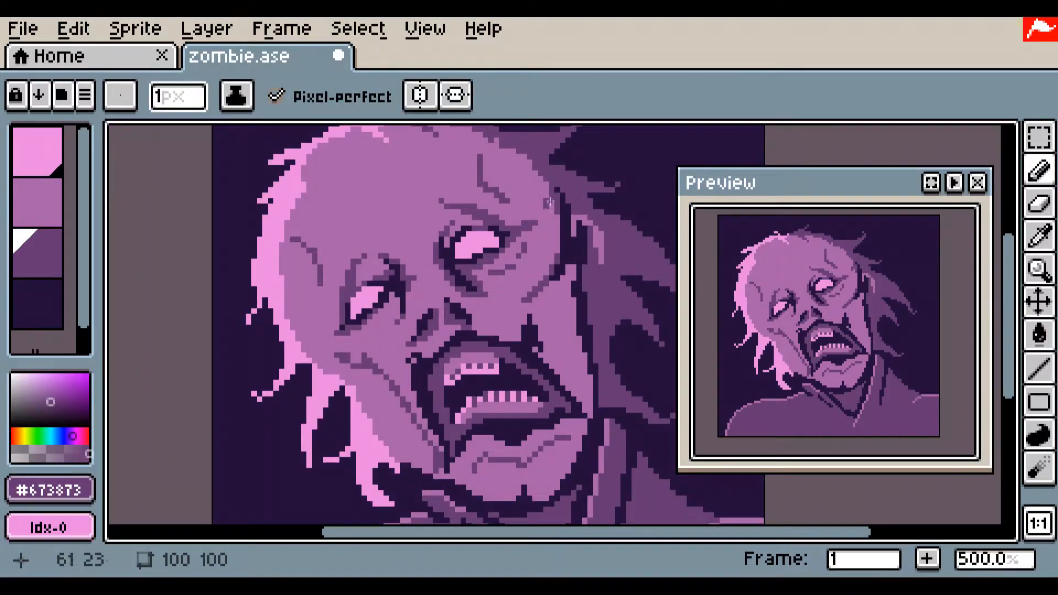
pyautogui.hotkey('ctrl', 'z')
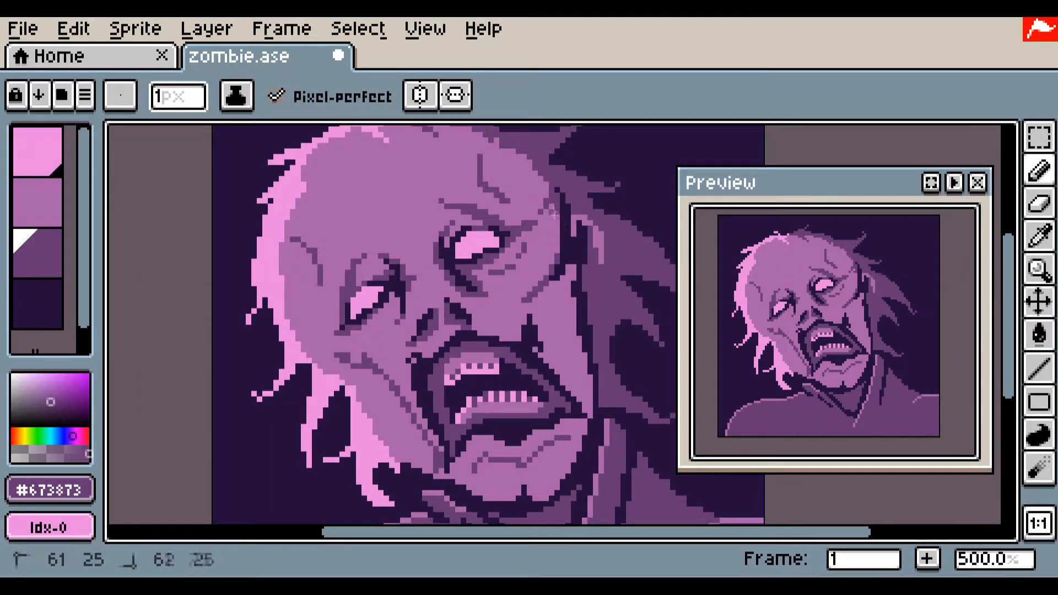
# - Shade the right side of the cheek and chin with #673873 and save the file
pyautogui.moveTo(562, 276); pyautogui.dragTo(564, 375)
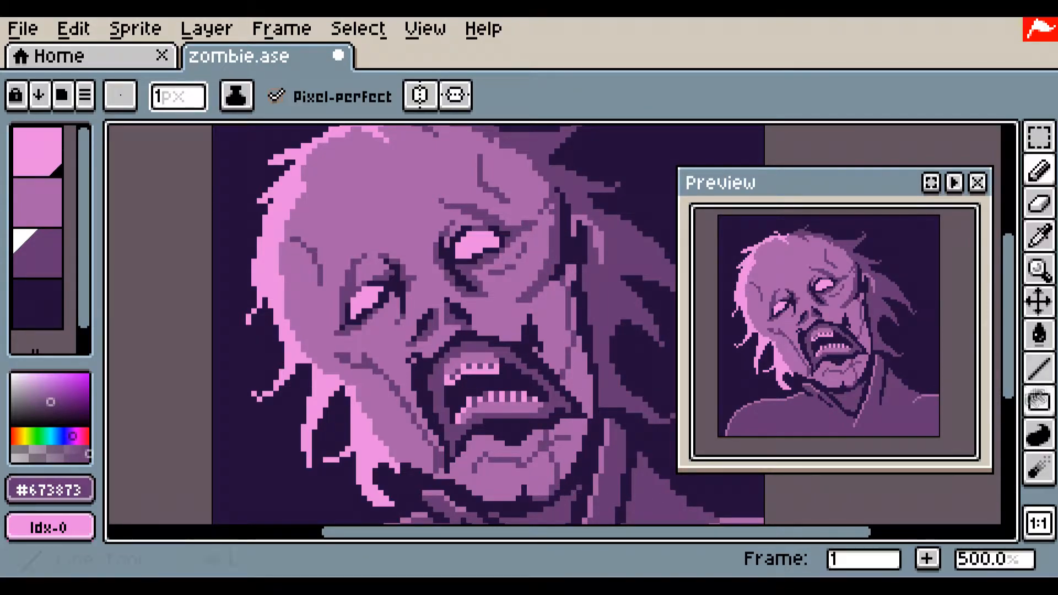
pyautogui.click(1039, 333)
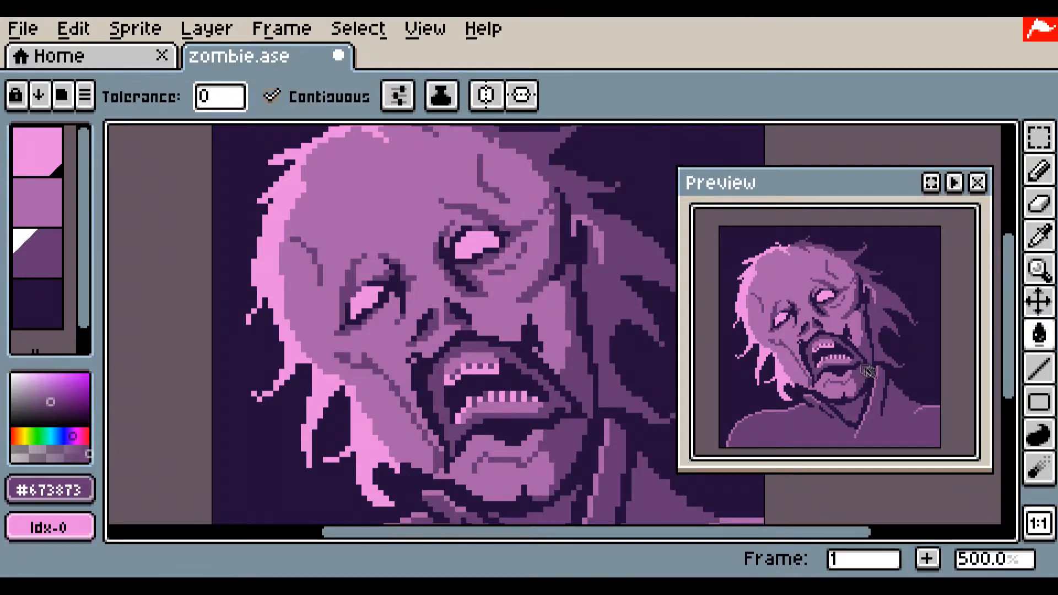
pyautogui.click(545, 474)
pyautogui.hotkey('ctrl', 'z')
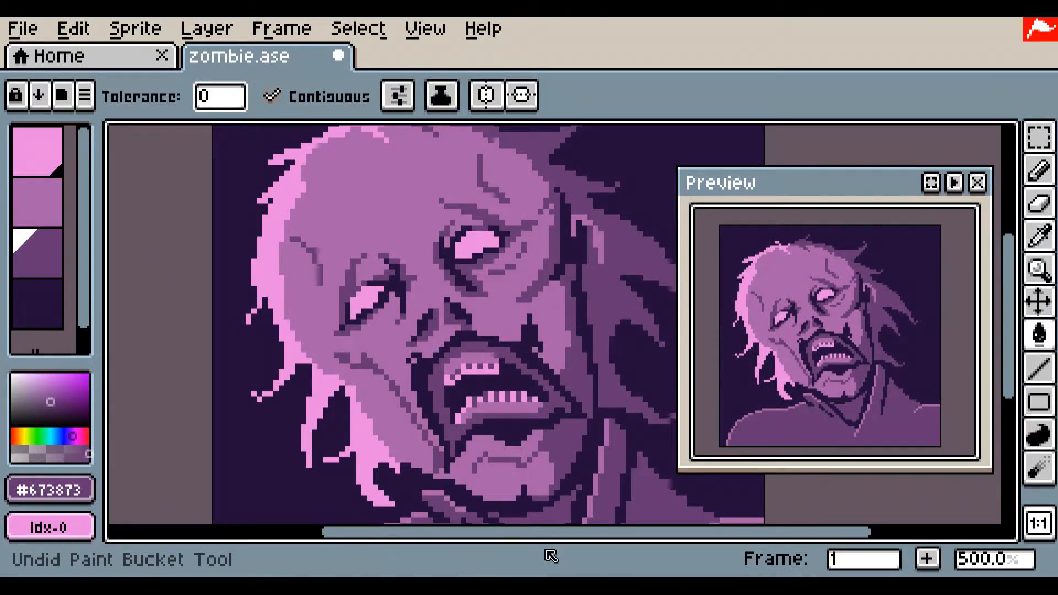
pyautogui.moveTo(541, 192)
pyautogui.mouseDown()
pyautogui.moveTo(543, 239)
pyautogui.moveTo(437, 172)
pyautogui.mouseUp()
pyautogui.click(1039, 169)
pyautogui.moveTo(552, 243); pyautogui.dragTo(493, 186)
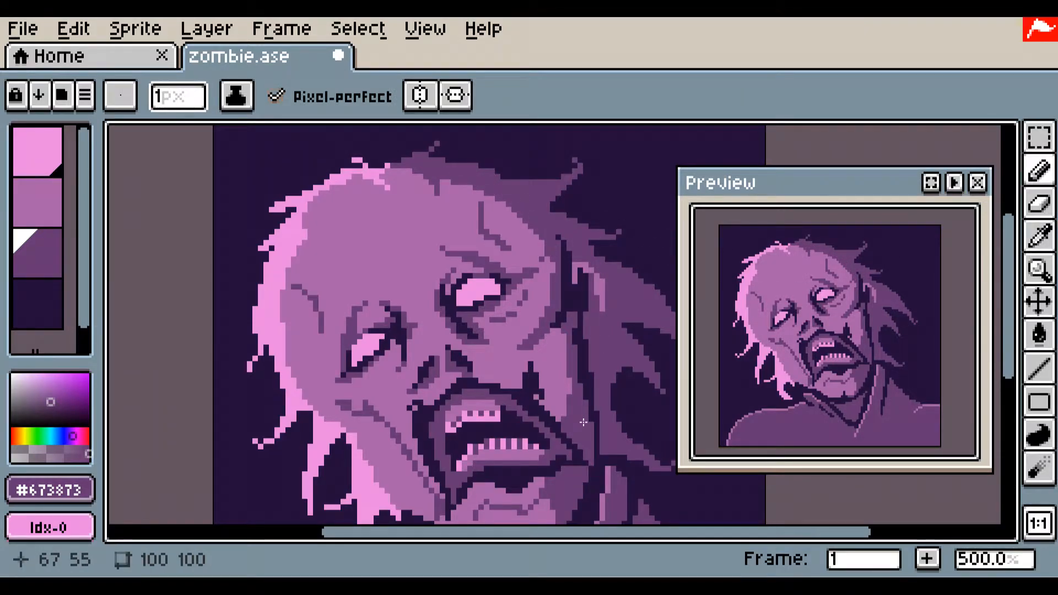
pyautogui.hotkey('ctrl', 's')
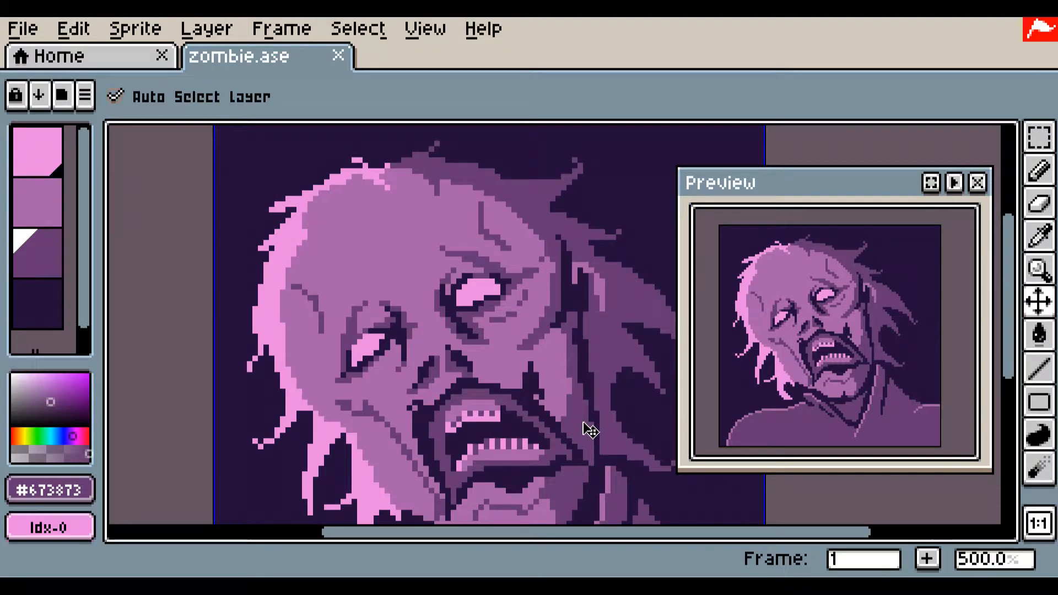
pyautogui.keyDown('alt'); pyautogui.click(371, 353); pyautogui.keyUp('alt')
pyautogui.scroll(3, 382, 325)
pyautogui.moveTo(342, 285); pyautogui.dragTo(366, 265)
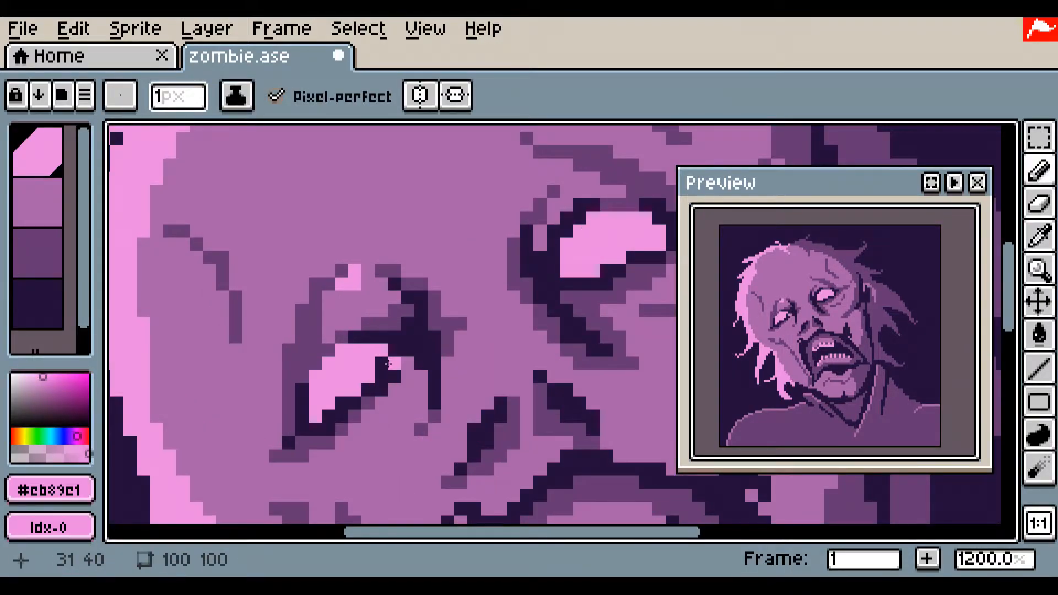
pyautogui.hotkey('ctrl', 'z')
# - Dot small #673873 wrinkles across the nose bridge between the two eyes
pyautogui.scroll(-3, 364, 309)
pyautogui.keyDown('alt'); pyautogui.click(436, 282); pyautogui.keyUp('alt')
pyautogui.scroll(3, 396, 295)
pyautogui.hotkey('ctrl', 'z')
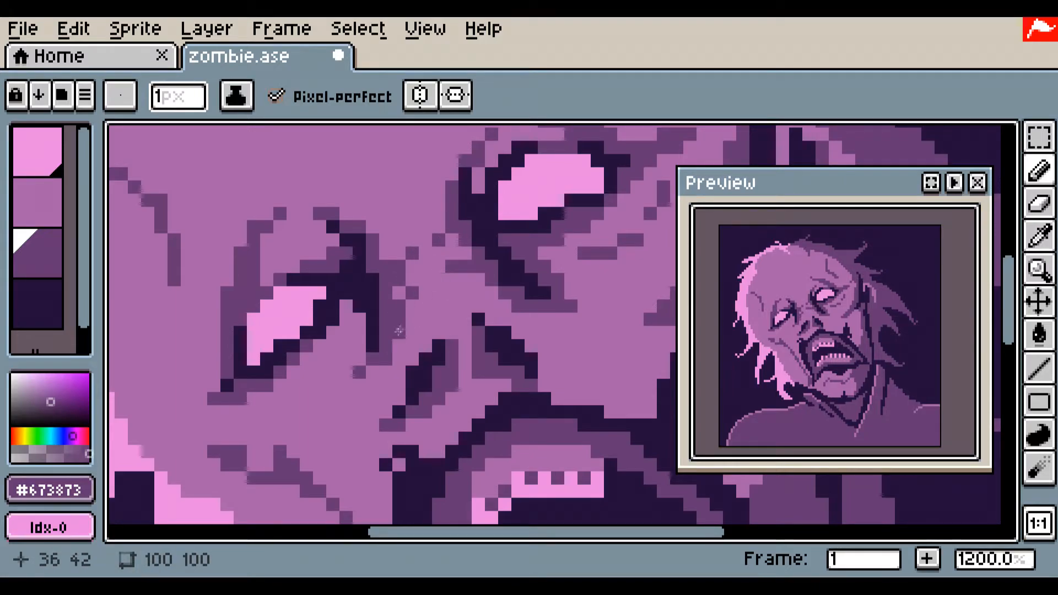
pyautogui.moveTo(414, 332); pyautogui.dragTo(426, 319)
pyautogui.moveTo(466, 305); pyautogui.dragTo(491, 320)
pyautogui.click(452, 293)
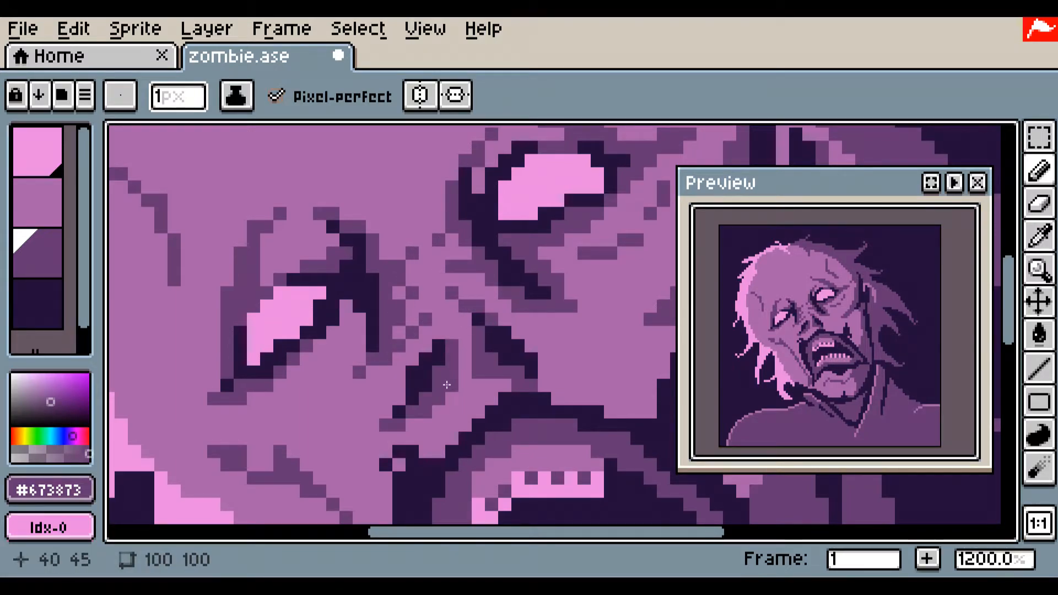
pyautogui.moveTo(400, 295); pyautogui.dragTo(425, 280)
pyautogui.scroll(-3, 435, 304)
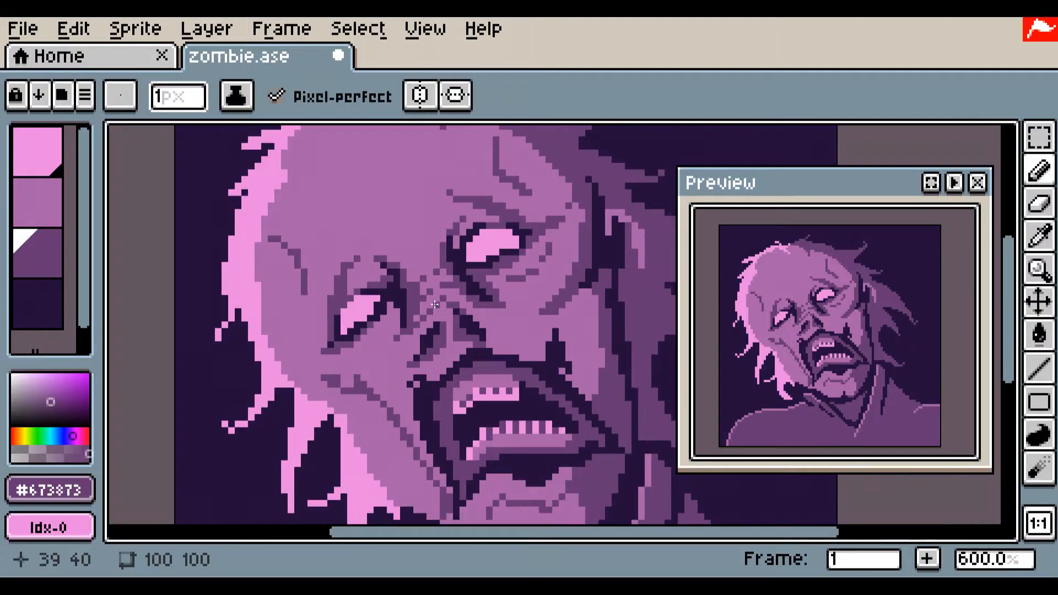
# - Add fine #673873 wrinkles around both brows and at the left eye's outer corner
pyautogui.scroll(2, 486, 228)
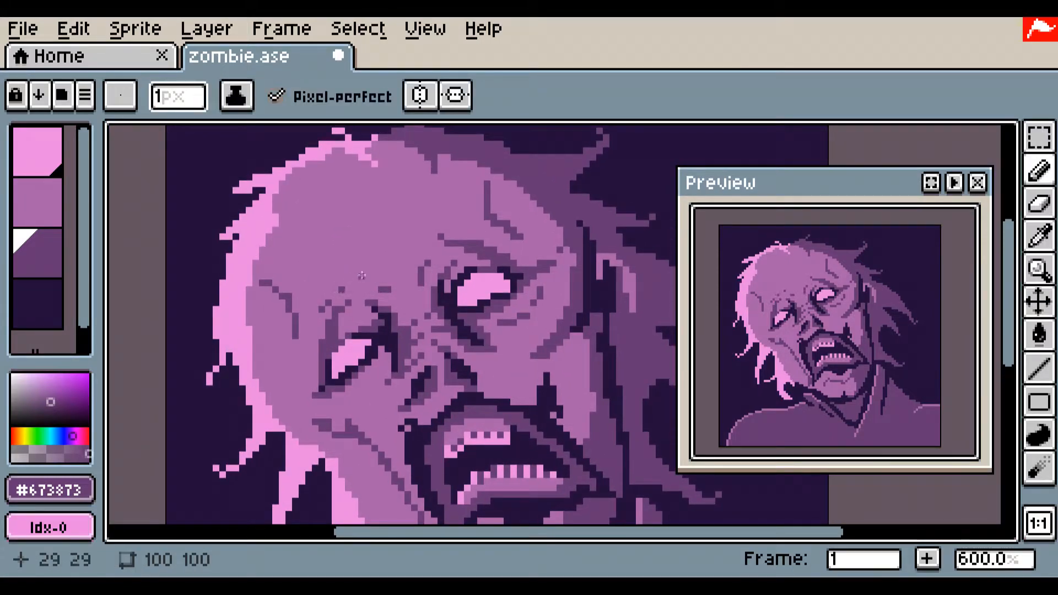
pyautogui.hotkey('ctrl', 'z')
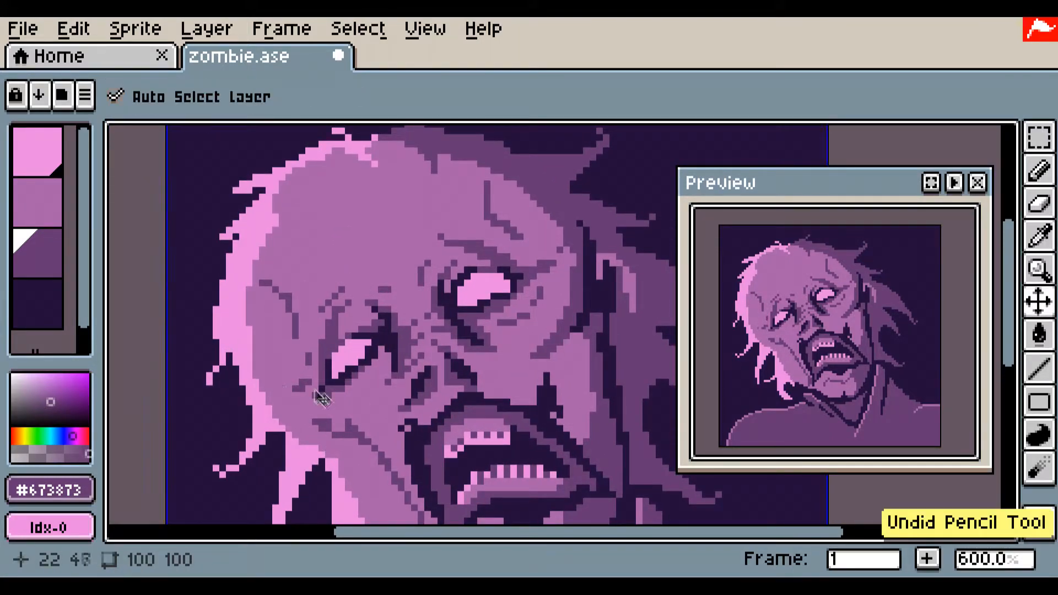
pyautogui.scroll(1, 371, 384)
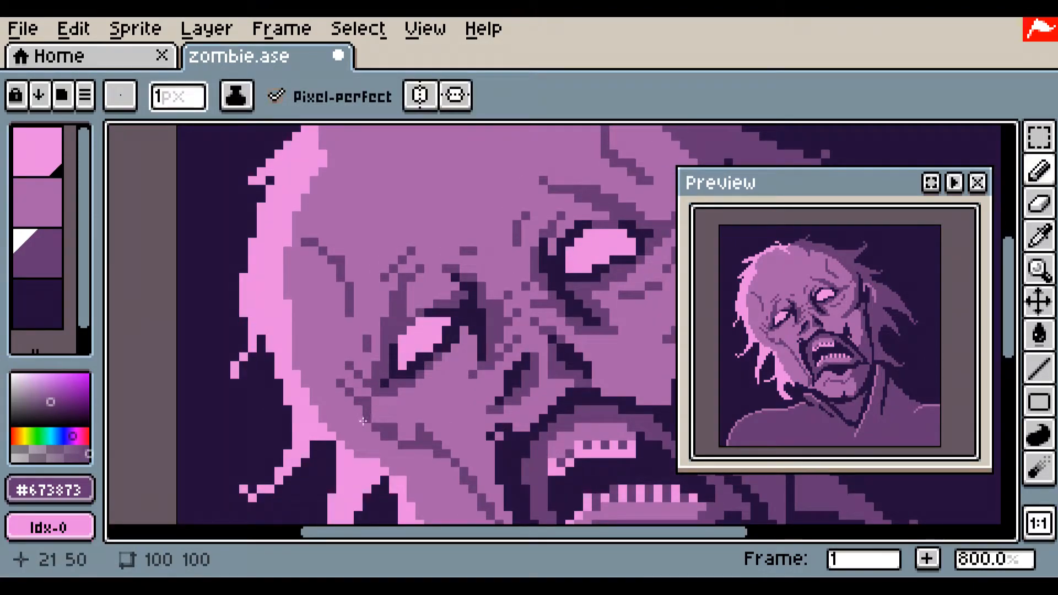
# - Draw #673873 wrinkle lines down the left cheek alongside the long cheek crease
pyautogui.moveTo(425, 463); pyautogui.dragTo(340, 285)
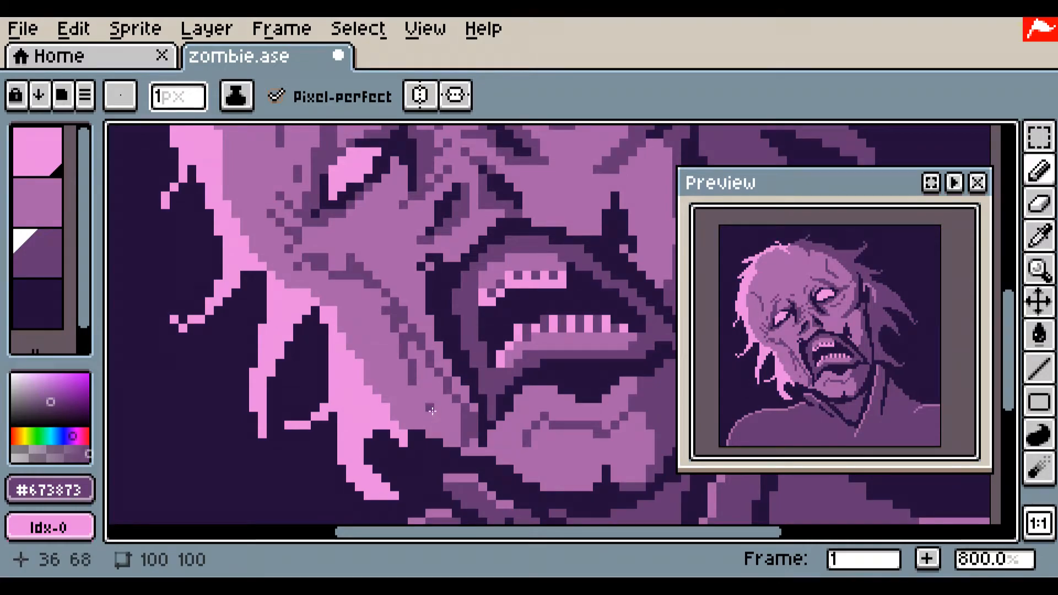
pyautogui.hotkey('ctrl', 'z')
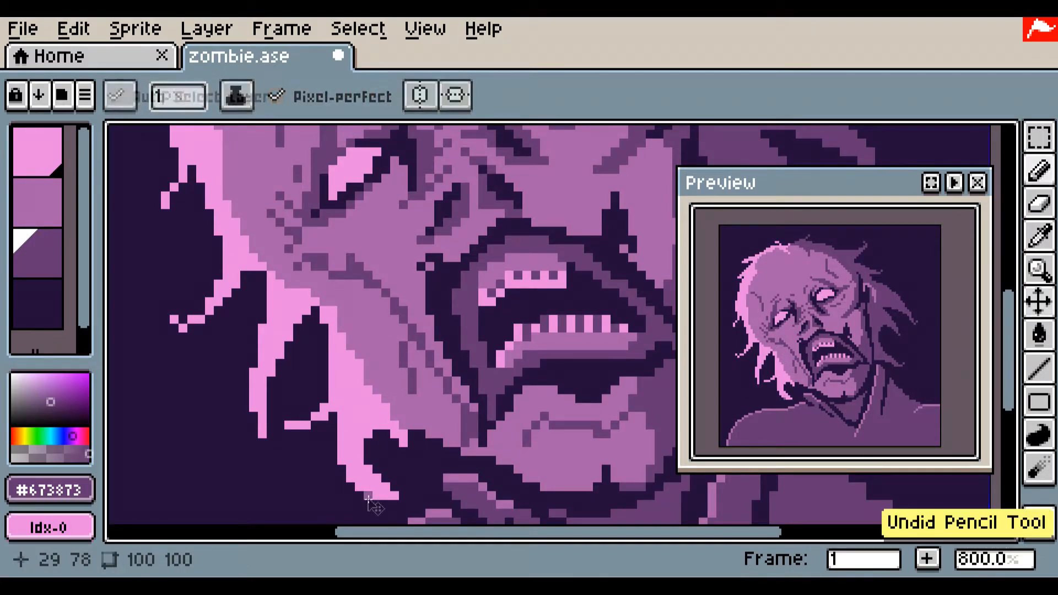
pyautogui.moveTo(395, 381); pyautogui.dragTo(403, 408)
pyautogui.hotkey('ctrl', 'z')
# - Brighten the left jaw edge with #eb89e1, save the file, and touch up the lower jaw corner with #a961aa
pyautogui.keyDown('alt'); pyautogui.click(341, 337); pyautogui.keyUp('alt')
pyautogui.moveTo(333, 320)
pyautogui.mouseDown()
pyautogui.moveTo(368, 390)
pyautogui.moveTo(405, 424)
pyautogui.mouseUp()
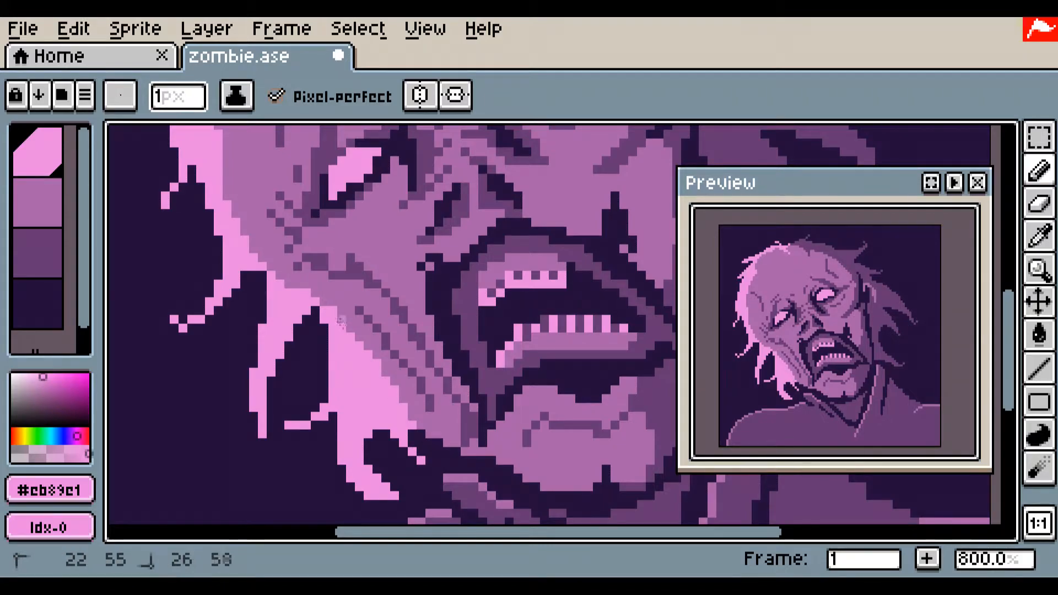
pyautogui.scroll(-2, 347, 347)
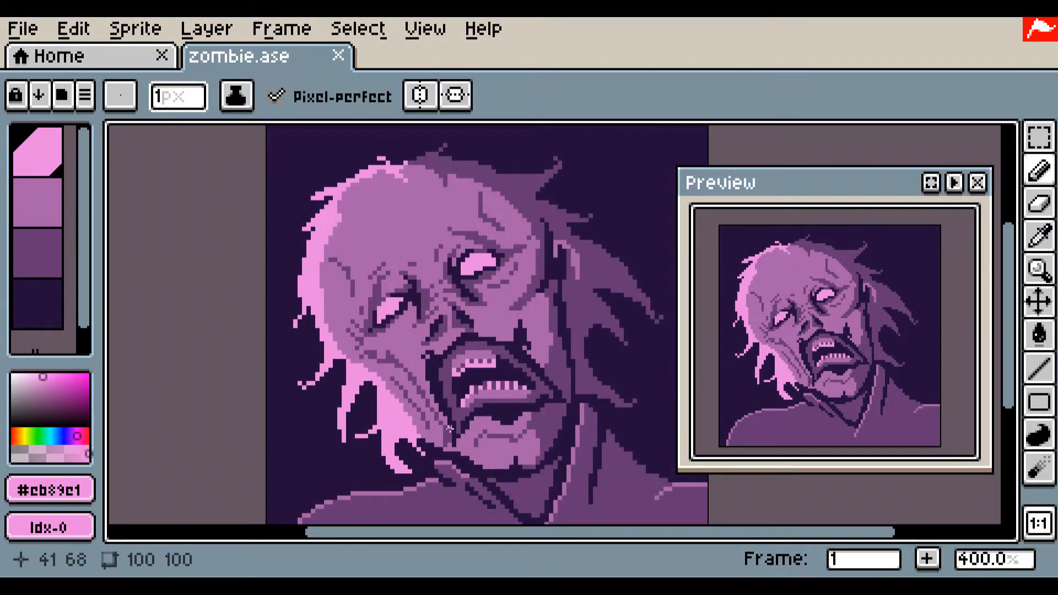
pyautogui.scroll(6, 449, 429)
pyautogui.scroll(-4, 449, 428)
pyautogui.keyDown('alt'); pyautogui.click(453, 486); pyautogui.keyUp('alt')
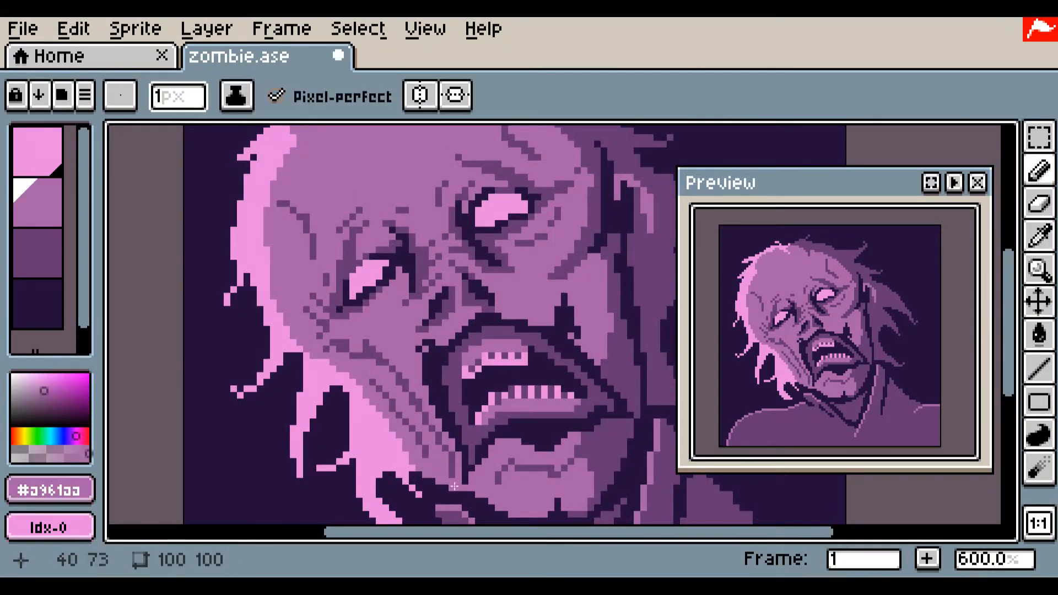
# - Add #673873 wrinkles to the right cheek and paint over the dark spike above the mouth's right corner with #a961aa
pyautogui.moveTo(584, 249); pyautogui.dragTo(414, 266)
pyautogui.keyDown('alt'); pyautogui.click(415, 266); pyautogui.keyUp('alt')
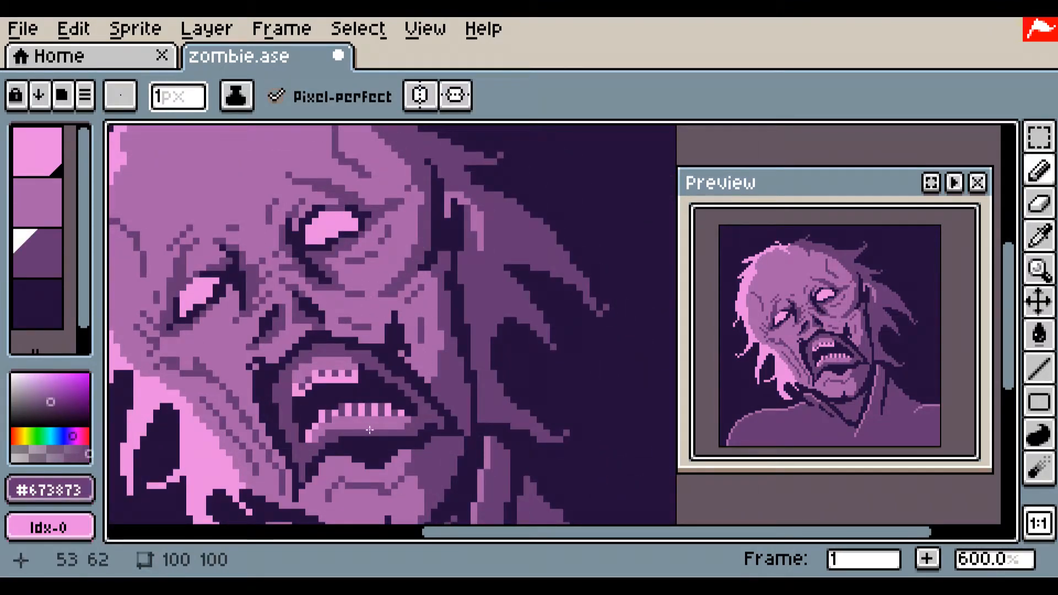
pyautogui.keyDown('alt'); pyautogui.click(405, 362); pyautogui.keyUp('alt')
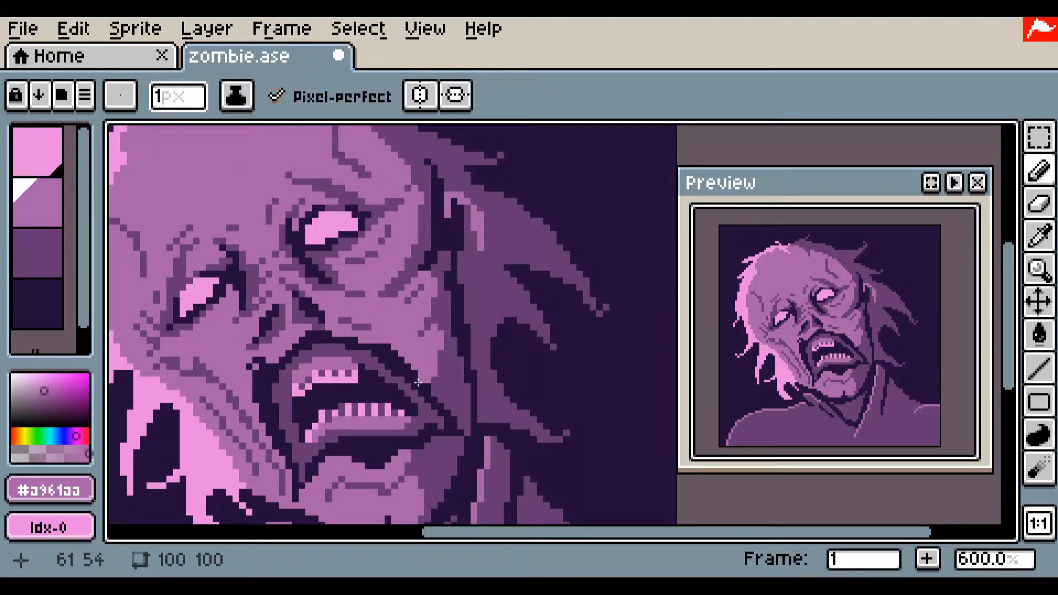
# - Save the file and recolour the heavy dark outline around the mouth with #a961aa fill
pyautogui.hotkey('ctrl', 's')
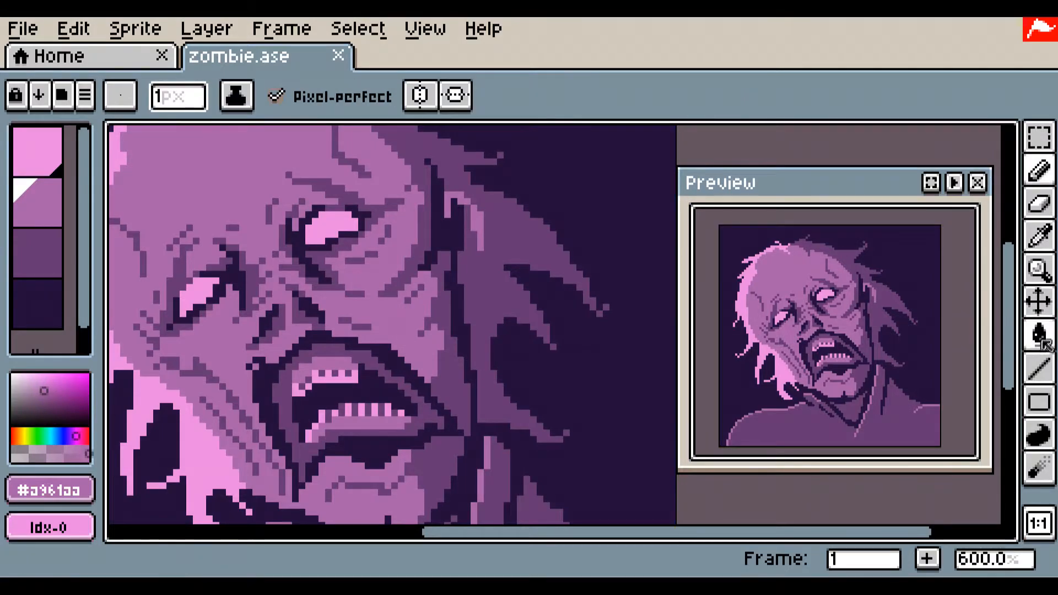
pyautogui.press('g')
pyautogui.click(396, 363)
pyautogui.keyDown('alt'); pyautogui.click(460, 260); pyautogui.keyUp('alt')
pyautogui.keyDown('alt'); pyautogui.click(454, 262); pyautogui.keyUp('alt')
pyautogui.scroll(2, 386, 326)
pyautogui.moveTo(385, 326); pyautogui.dragTo(421, 161)
pyautogui.click(317, 384)
pyautogui.hotkey('ctrl', 'z')
# - Redraw the edge of the open mouth pixel by pixel, keeping a thin #240f3b border around teeth and gums
pyautogui.press('b')
pyautogui.moveTo(263, 411)
pyautogui.mouseDown()
pyautogui.moveTo(354, 378)
pyautogui.moveTo(302, 401)
pyautogui.moveTo(351, 383)
pyautogui.moveTo(485, 361)
pyautogui.mouseUp()
pyautogui.hotkey('ctrl', 'z')
pyautogui.click(306, 396)
pyautogui.click(383, 240)
pyautogui.click(369, 239)
pyautogui.click(237, 297)
pyautogui.moveTo(236, 293)
pyautogui.mouseDown()
pyautogui.moveTo(250, 246)
pyautogui.moveTo(349, 226)
pyautogui.mouseUp()
# - Draw short #673873 wrinkles hanging below the lower lip
pyautogui.keyDown('alt'); pyautogui.click(436, 265); pyautogui.keyUp('alt')
pyautogui.moveTo(329, 398)
pyautogui.mouseDown()
pyautogui.moveTo(369, 398)
pyautogui.moveTo(370, 437)
pyautogui.mouseUp()
pyautogui.moveTo(376, 398); pyautogui.dragTo(435, 397)
pyautogui.moveTo(395, 410); pyautogui.dragTo(422, 424)
pyautogui.moveTo(488, 398); pyautogui.dragTo(448, 398)
pyautogui.click(435, 436)
pyautogui.hotkey('ctrl', 'z')
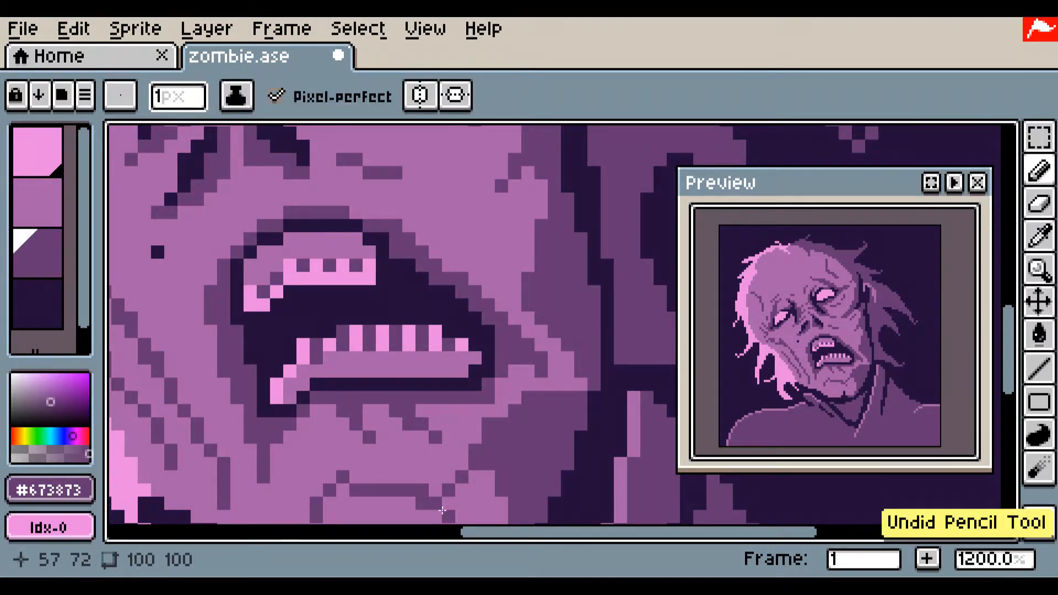
# - Paint over the chin wrinkles with #a961aa, fill the dark patches under the jaw with #673873, and save the file
pyautogui.scroll(-4, 441, 474)
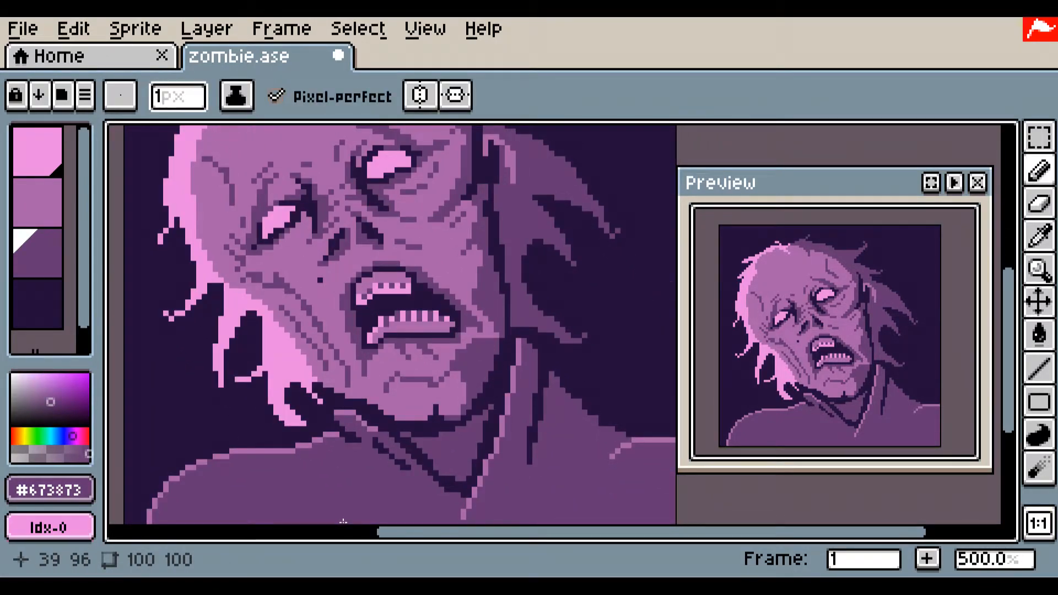
pyautogui.keyDown('alt'); pyautogui.click(398, 366); pyautogui.keyUp('alt')
pyautogui.moveTo(392, 376)
pyautogui.mouseDown()
pyautogui.moveTo(448, 375)
pyautogui.moveTo(446, 418)
pyautogui.moveTo(393, 416)
pyautogui.mouseUp()
pyautogui.keyDown('alt'); pyautogui.click(458, 364); pyautogui.keyUp('alt')
pyautogui.keyDown('alt'); pyautogui.click(463, 377); pyautogui.keyUp('alt')
pyautogui.keyDown('alt'); pyautogui.click(461, 364); pyautogui.keyUp('alt')
pyautogui.click(1039, 335)
pyautogui.click(459, 395)
pyautogui.click(436, 410)
pyautogui.click(1039, 171)
pyautogui.hotkey('ctrl', 's')
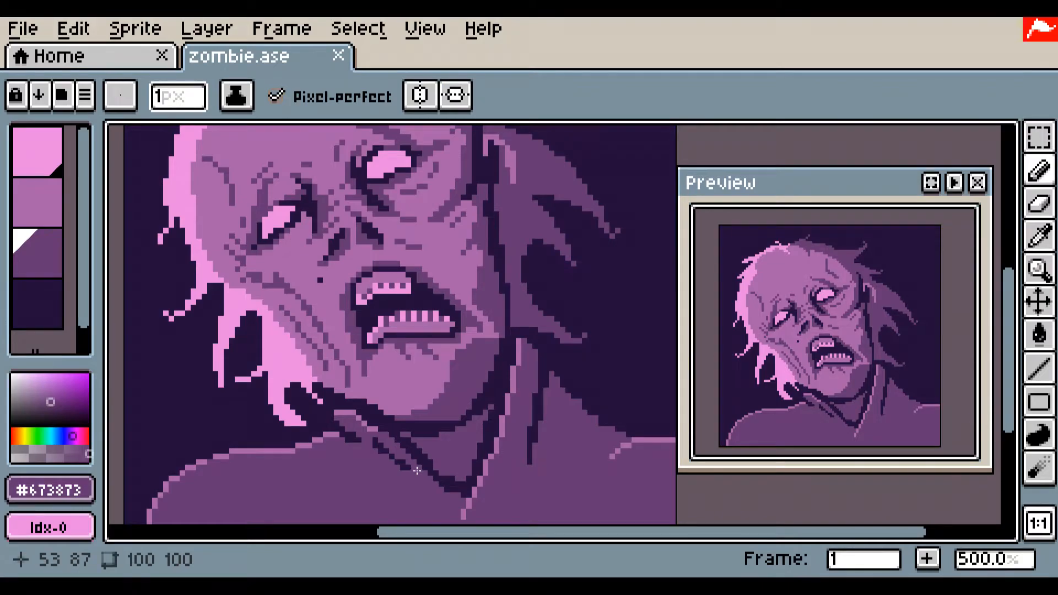
# - Add evenly spaced #673873 shading pixels along the upper and lower gums, and save the file
pyautogui.hotkey('ctrl', 'z')
pyautogui.hotkey('ctrl', 'y')
pyautogui.scroll(5, 419, 470)
pyautogui.moveTo(425, 448); pyautogui.dragTo(401, 518)
pyautogui.click(342, 269)
pyautogui.hotkey('ctrl', 'z')
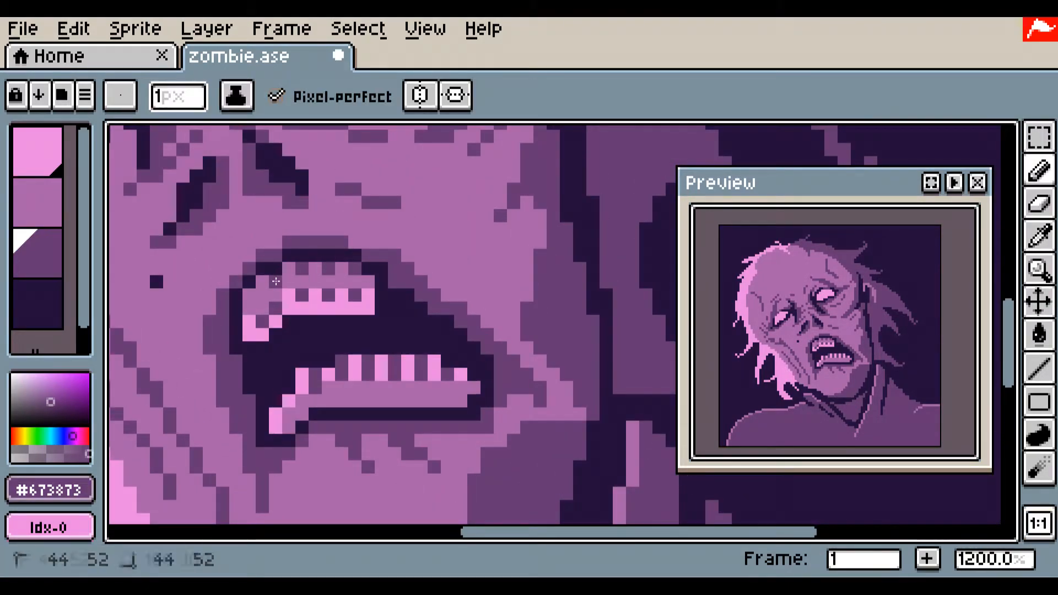
pyautogui.click(341, 400)
pyautogui.click(367, 400)
pyautogui.click(393, 400)
pyautogui.click(420, 400)
pyautogui.click(446, 400)
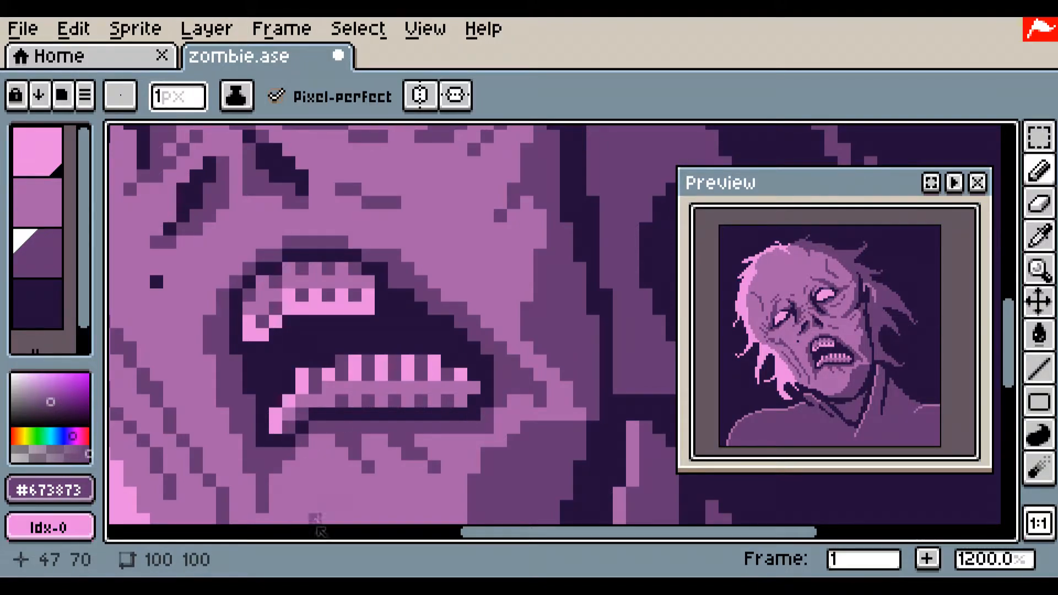
pyautogui.scroll(-3, 435, 449)
pyautogui.hotkey('ctrl', 's')
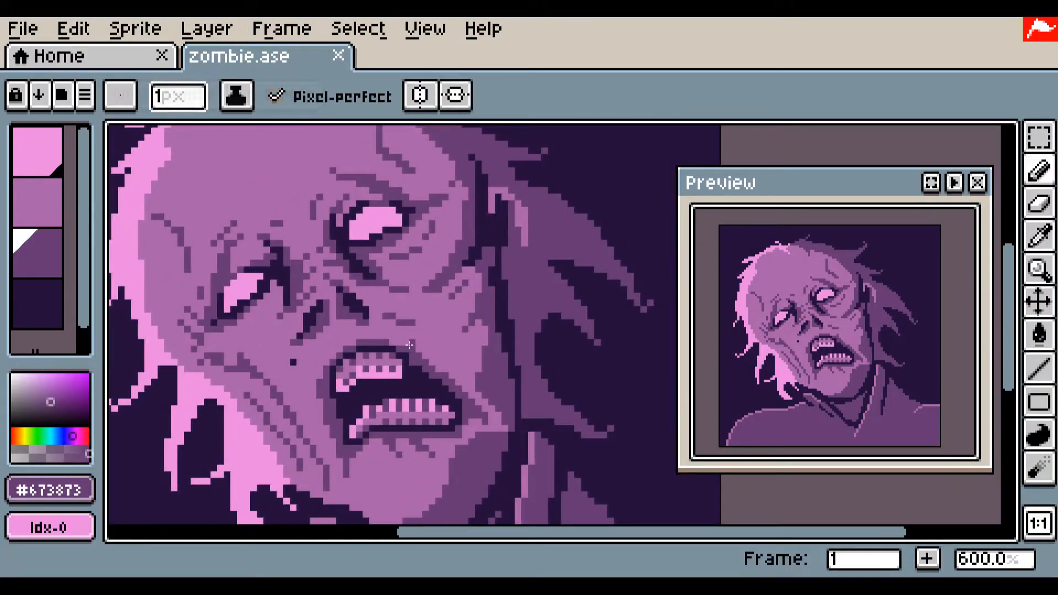
# - Darken the upper eyelids with #240f3b, touch up the eye surrounds with #673873, and save the file
pyautogui.moveTo(410, 345)
pyautogui.mouseDown()
pyautogui.moveTo(366, 166)
pyautogui.moveTo(415, 359)
pyautogui.moveTo(396, 368)
pyautogui.mouseUp()
pyautogui.keyDown('alt'); pyautogui.click(444, 329); pyautogui.keyUp('alt')
pyautogui.scroll(-4, 453, 395)
pyautogui.scroll(1, 453, 395)
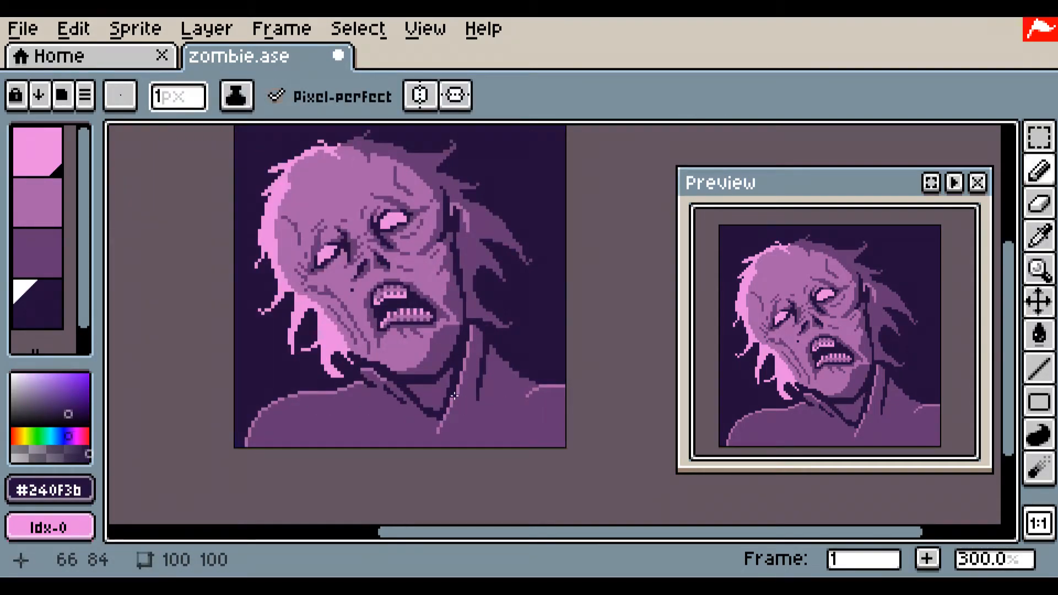
pyautogui.scroll(3, 454, 395)
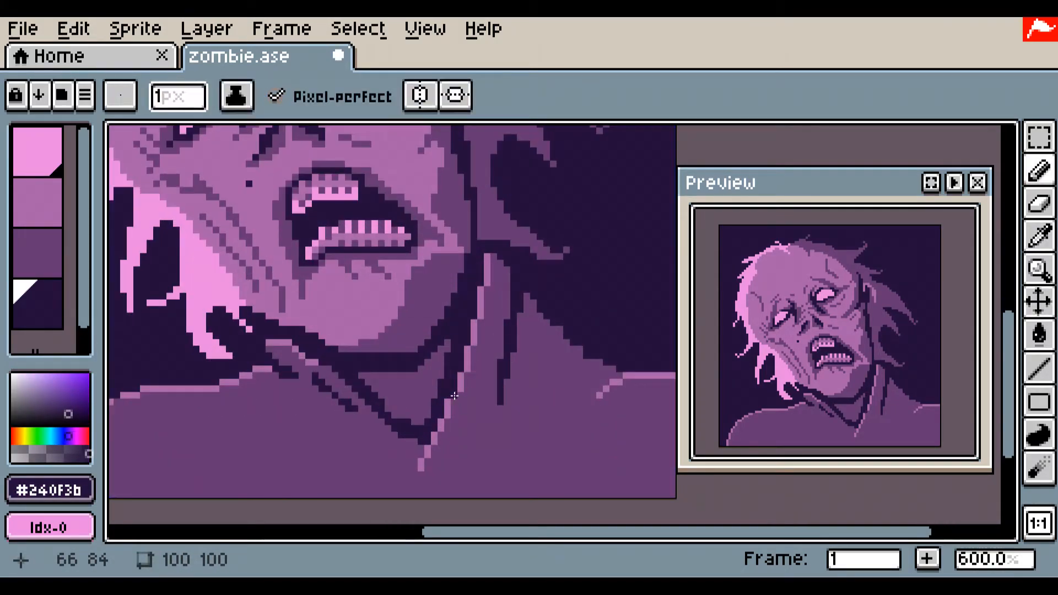
pyautogui.moveTo(348, 170); pyautogui.dragTo(457, 355)
pyautogui.scroll(3, 303, 215)
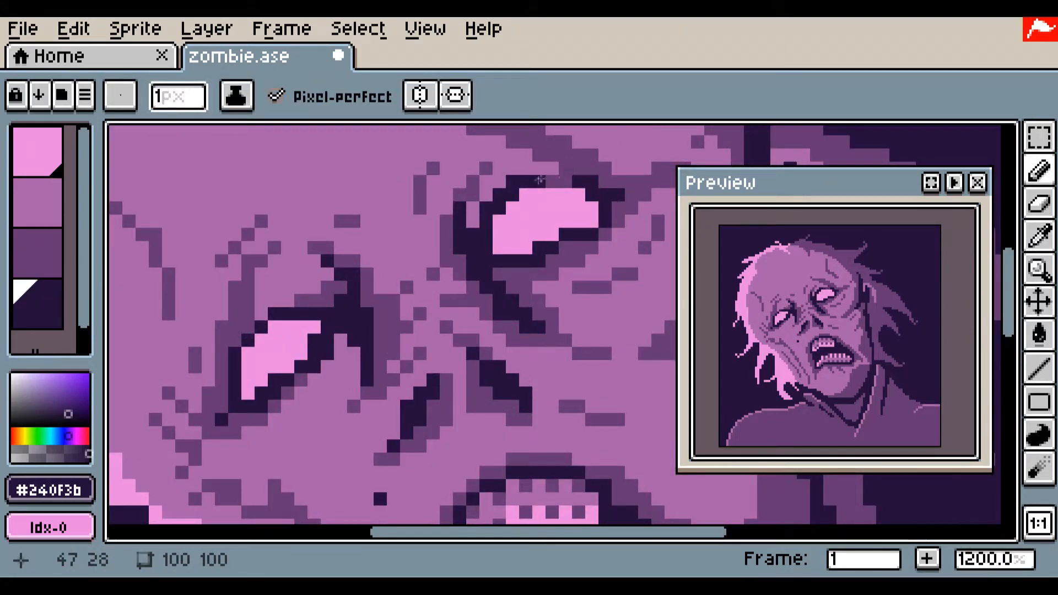
pyautogui.keyDown('alt'); pyautogui.click(262, 312); pyautogui.keyUp('alt')
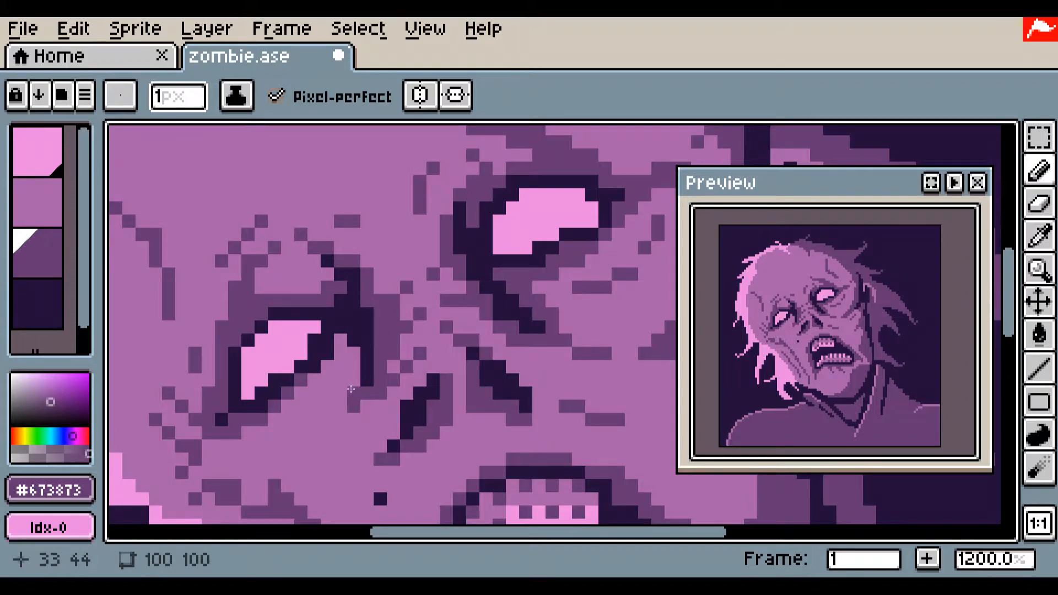
pyautogui.moveTo(605, 246)
pyautogui.mouseDown()
pyautogui.moveTo(448, 271)
pyautogui.moveTo(489, 233)
pyautogui.moveTo(488, 286)
pyautogui.mouseUp()
pyautogui.scroll(-5, 466, 445)
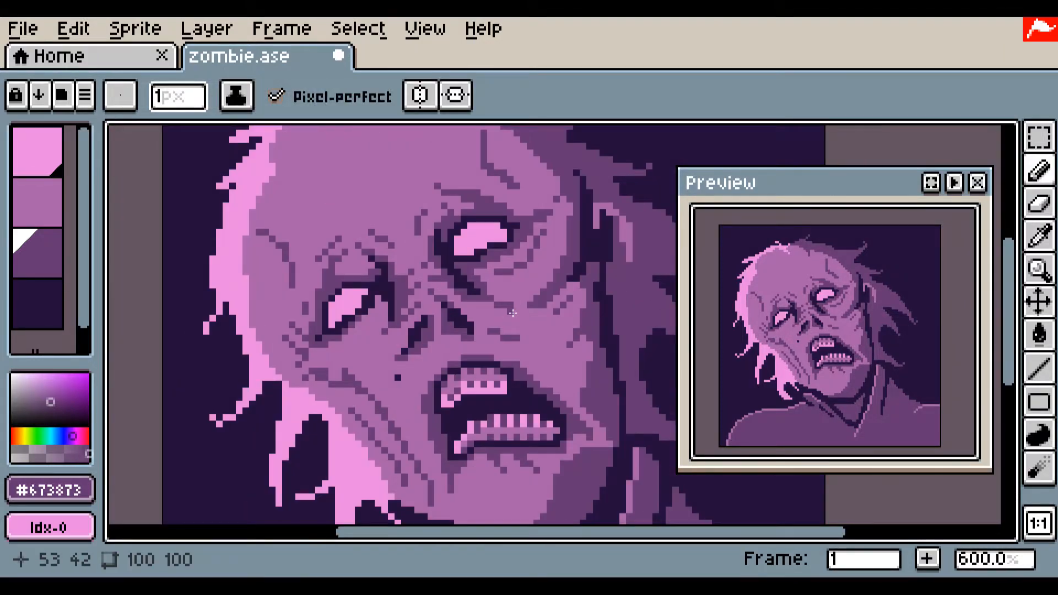
pyautogui.hotkey('ctrl', 's')
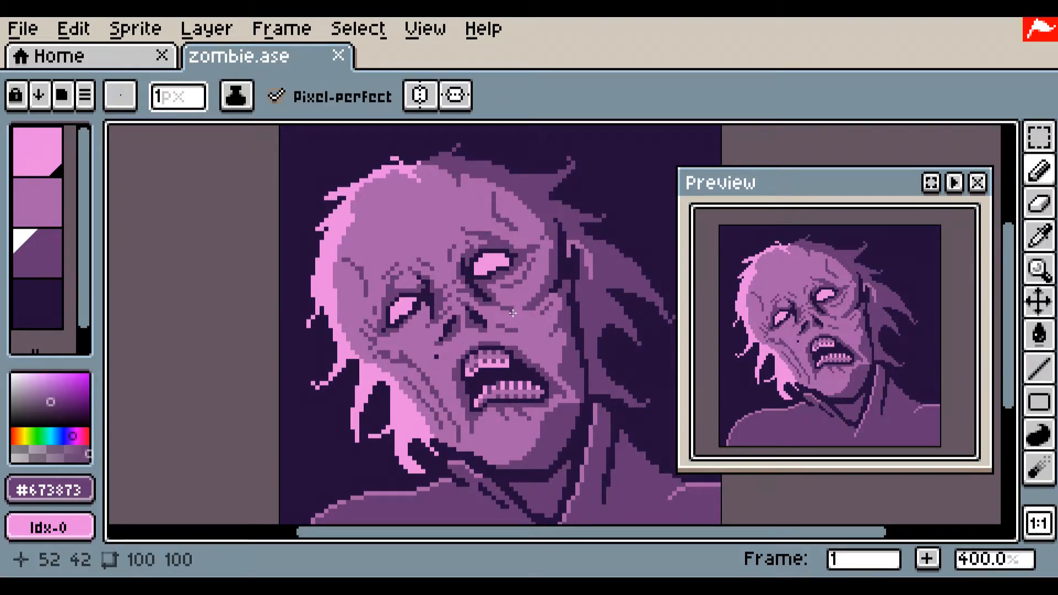
# - Draw two long curved #673873 wrinkles across the forehead
pyautogui.scroll(2, 512, 313)
pyautogui.moveTo(475, 264); pyautogui.dragTo(410, 268)
pyautogui.moveTo(360, 300); pyautogui.dragTo(407, 276)
pyautogui.moveTo(339, 270); pyautogui.dragTo(439, 243)
pyautogui.moveTo(405, 296); pyautogui.dragTo(420, 296)
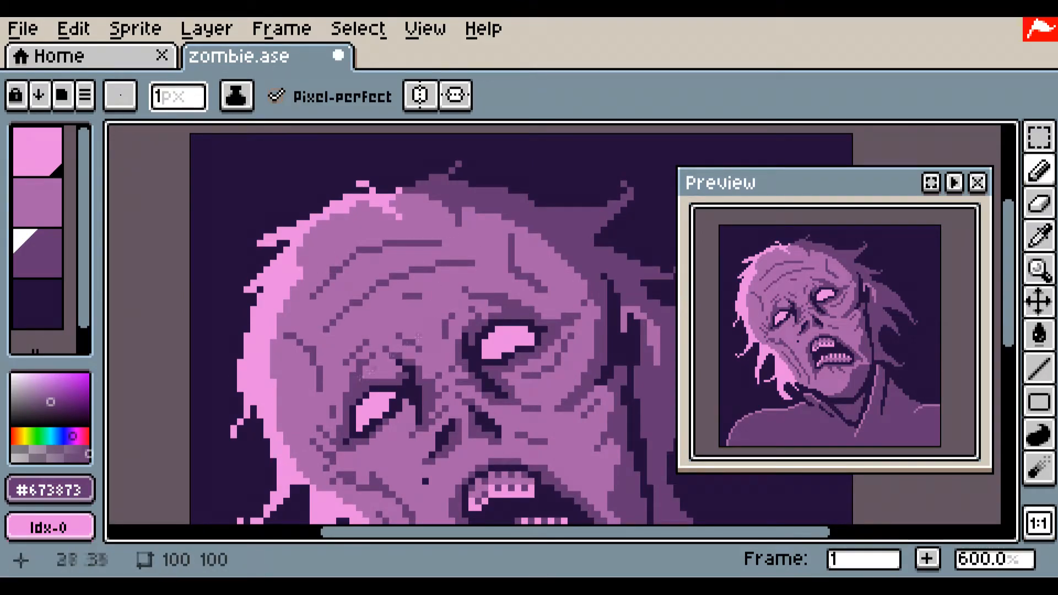
pyautogui.hotkey('ctrl', 'z')
pyautogui.hotkey('ctrl', 'z')
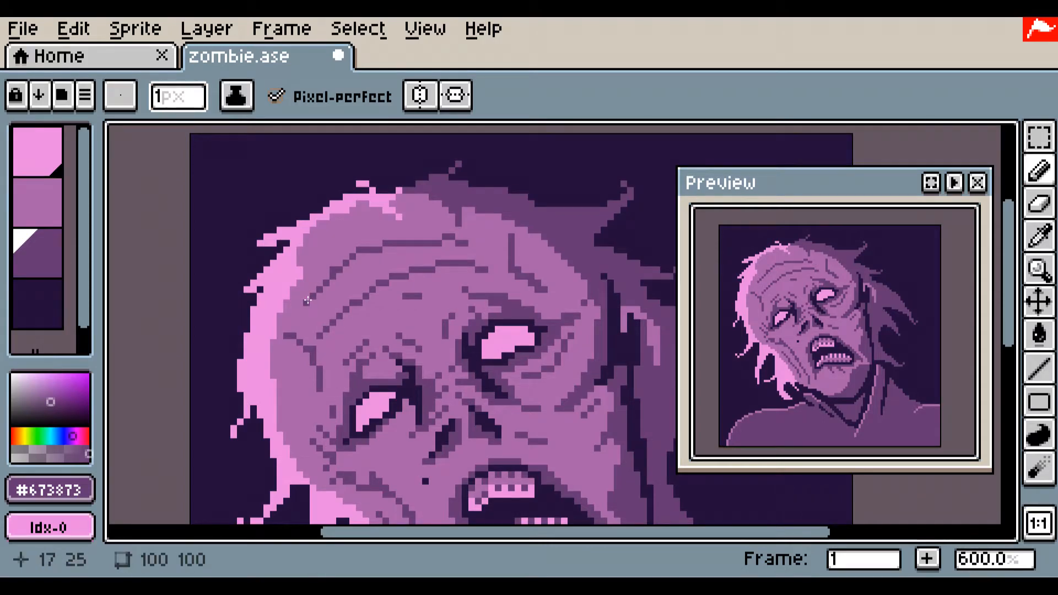
pyautogui.hotkey('ctrl', 'z')
# - Refine the curves and ends of the two forehead wrinkles, trimming with #a961aa and extending with #673873
pyautogui.keyDown('alt'); pyautogui.click(347, 408); pyautogui.keyUp('alt')
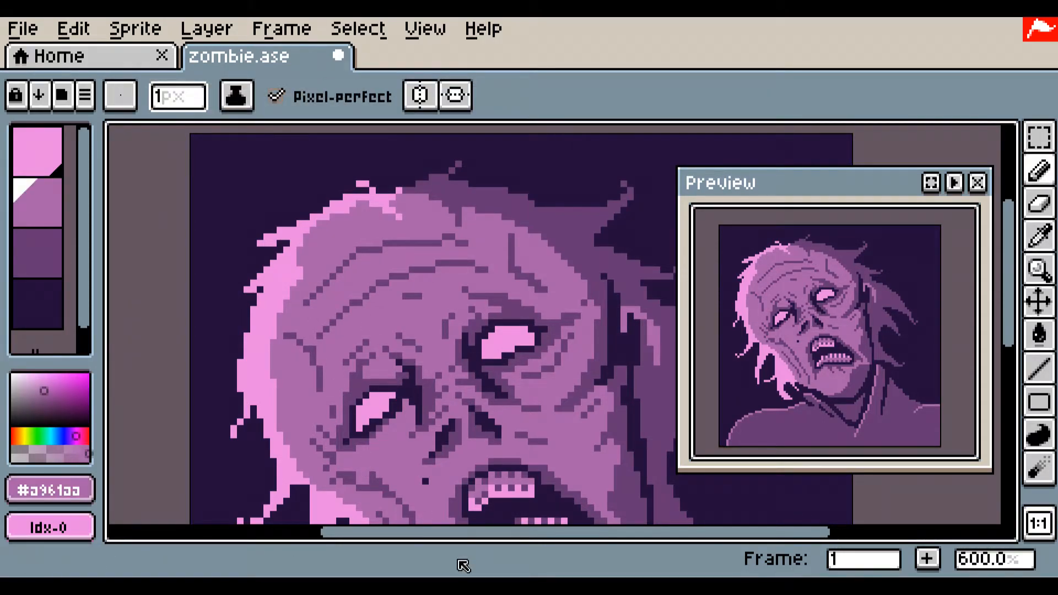
pyautogui.moveTo(372, 249)
pyautogui.mouseDown()
pyautogui.moveTo(465, 243)
pyautogui.moveTo(439, 238)
pyautogui.mouseUp()
pyautogui.keyDown('alt'); pyautogui.click(360, 249); pyautogui.keyUp('alt')
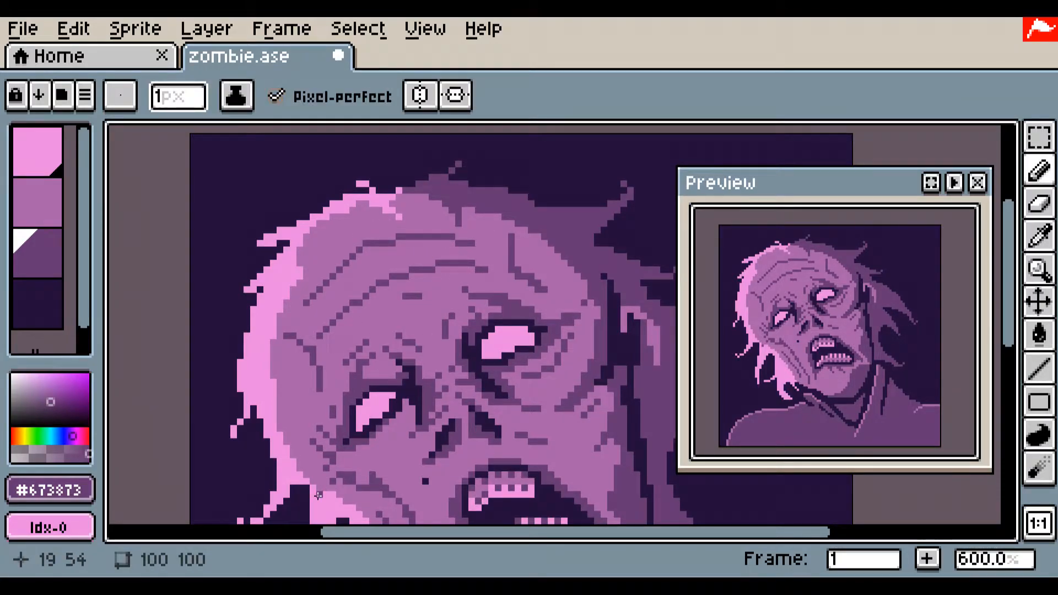
pyautogui.keyDown('alt'); pyautogui.click(337, 317); pyautogui.keyUp('alt')
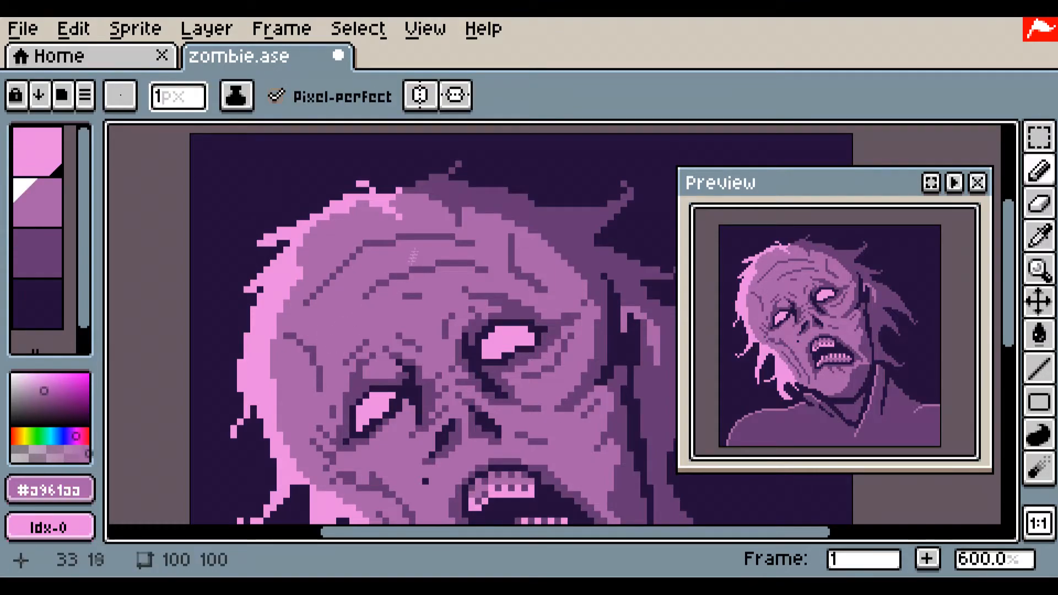
pyautogui.keyDown('alt'); pyautogui.click(328, 337); pyautogui.keyUp('alt')
pyautogui.keyDown('alt'); pyautogui.click(374, 312); pyautogui.keyUp('alt')
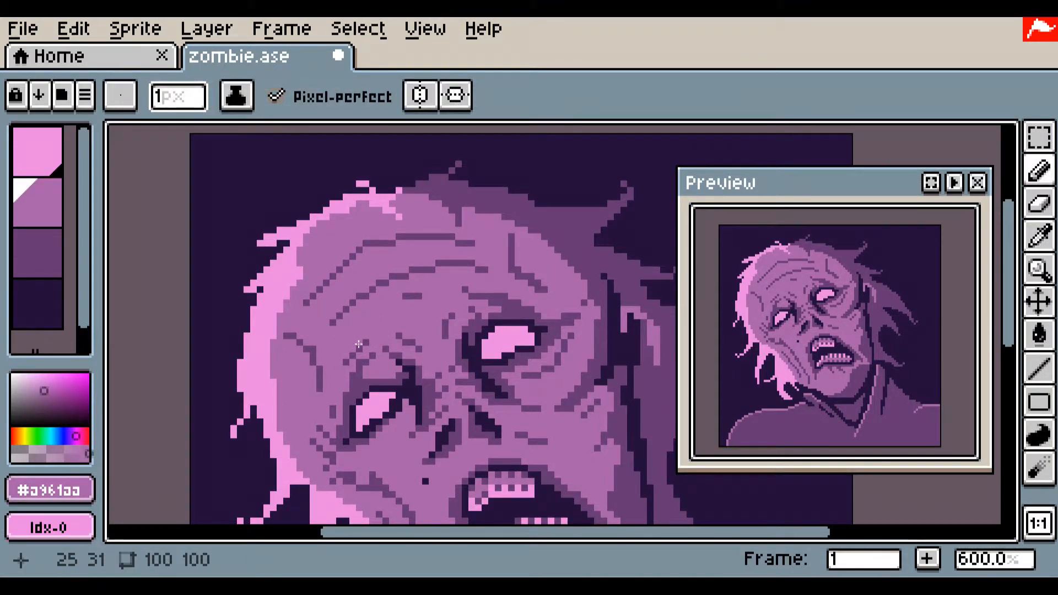
pyautogui.scroll(4, 392, 307)
pyautogui.keyDown('alt'); pyautogui.click(420, 235); pyautogui.keyUp('alt')
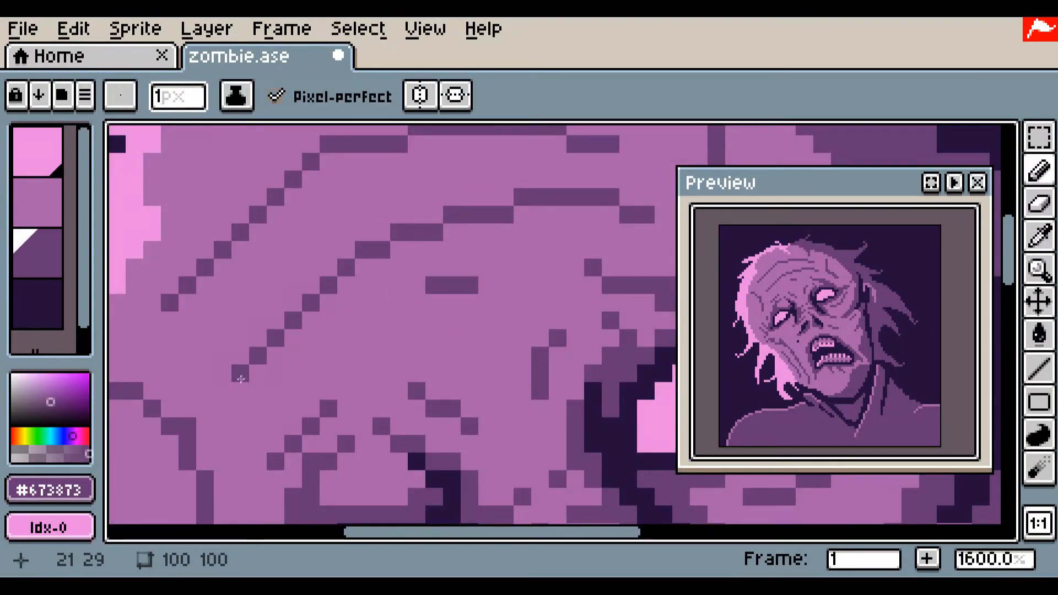
# - Add short #673873 frown wrinkles between the brows and fine creases beneath the left eye
pyautogui.scroll(-3, 241, 379)
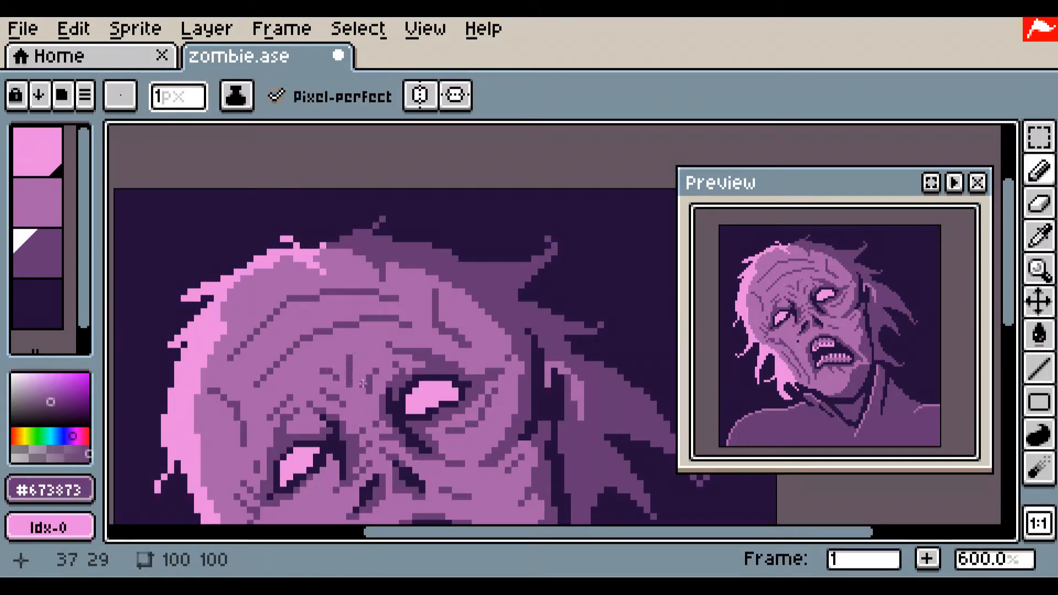
pyautogui.scroll(1, 362, 383)
pyautogui.scroll(-1, 233, 571)
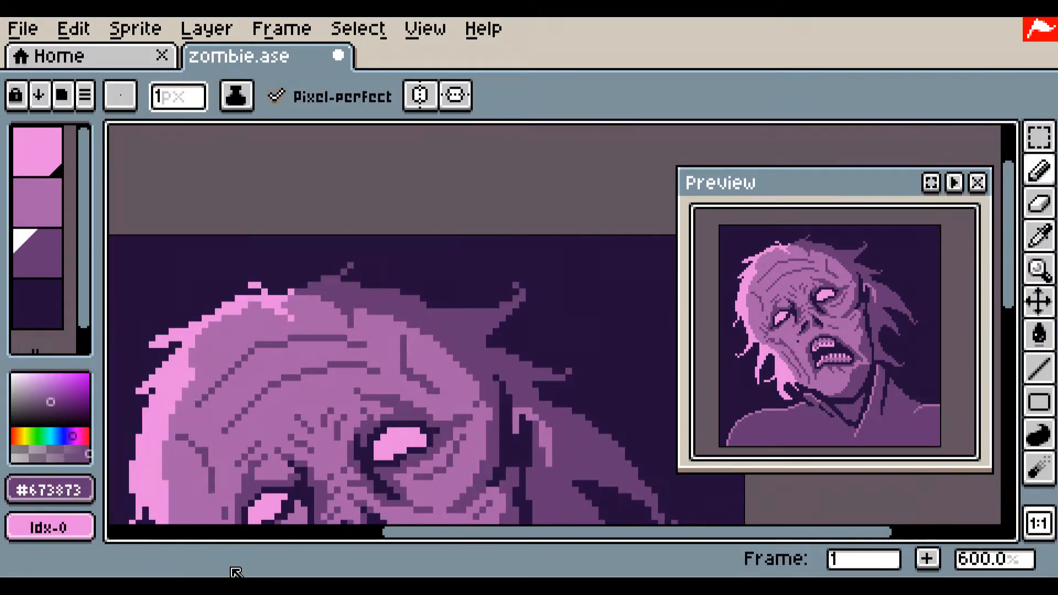
pyautogui.scroll(2, 245, 530)
pyautogui.moveTo(391, 416); pyautogui.dragTo(469, 191)
pyautogui.moveTo(427, 247); pyautogui.dragTo(413, 330)
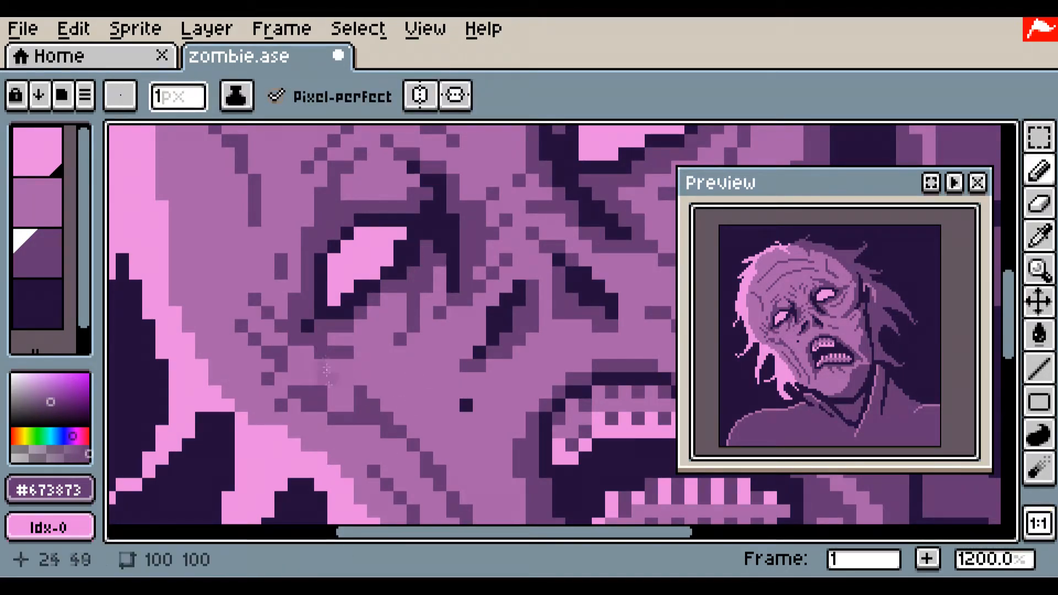
pyautogui.hotkey('ctrl', 'z')
# - Paint over the stray dark pixel on the cheek between nose and mouth with #a961aa
pyautogui.scroll(-5, 333, 504)
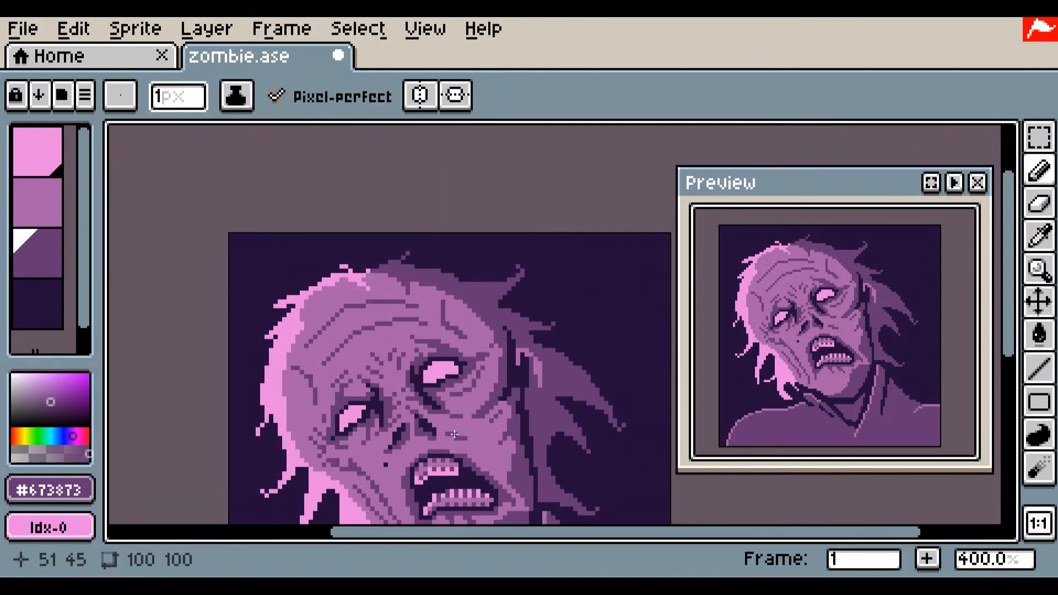
pyautogui.moveTo(454, 463); pyautogui.dragTo(421, 304)
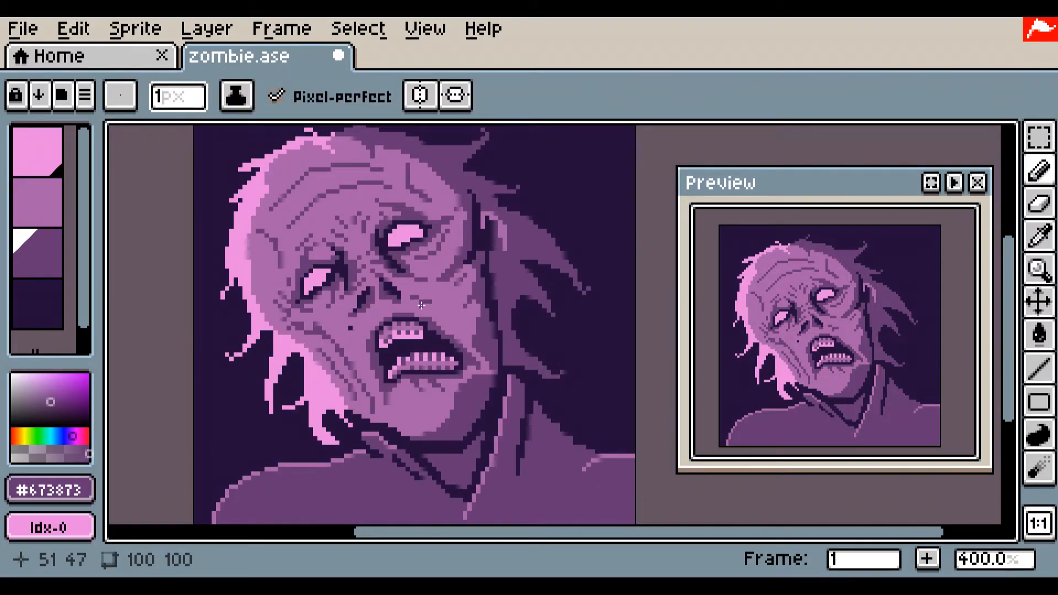
pyautogui.keyDown('alt'); pyautogui.click(387, 401); pyautogui.keyUp('alt')
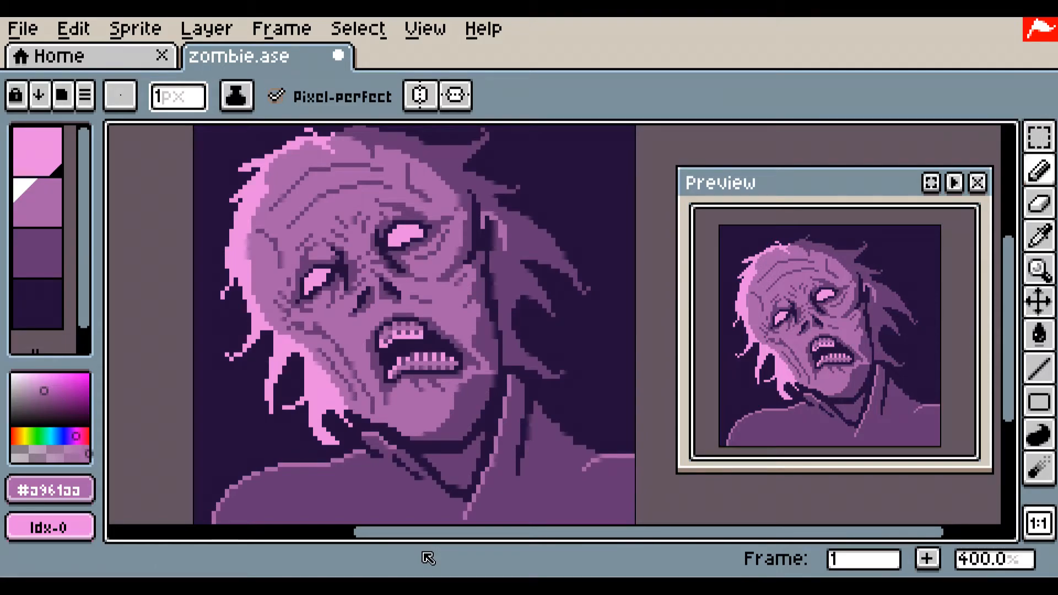
# - Deepen the mouth's interior with #240f3b above the upper gum and along the underside of the lower gum
pyautogui.press('4')
pyautogui.moveTo(410, 235); pyautogui.dragTo(417, 353)
pyautogui.press('5')
pyautogui.keyDown('alt'); pyautogui.click(428, 183); pyautogui.keyUp('alt')
pyautogui.moveTo(414, 183)
pyautogui.mouseDown()
pyautogui.moveTo(317, 183)
pyautogui.moveTo(269, 217)
pyautogui.mouseUp()
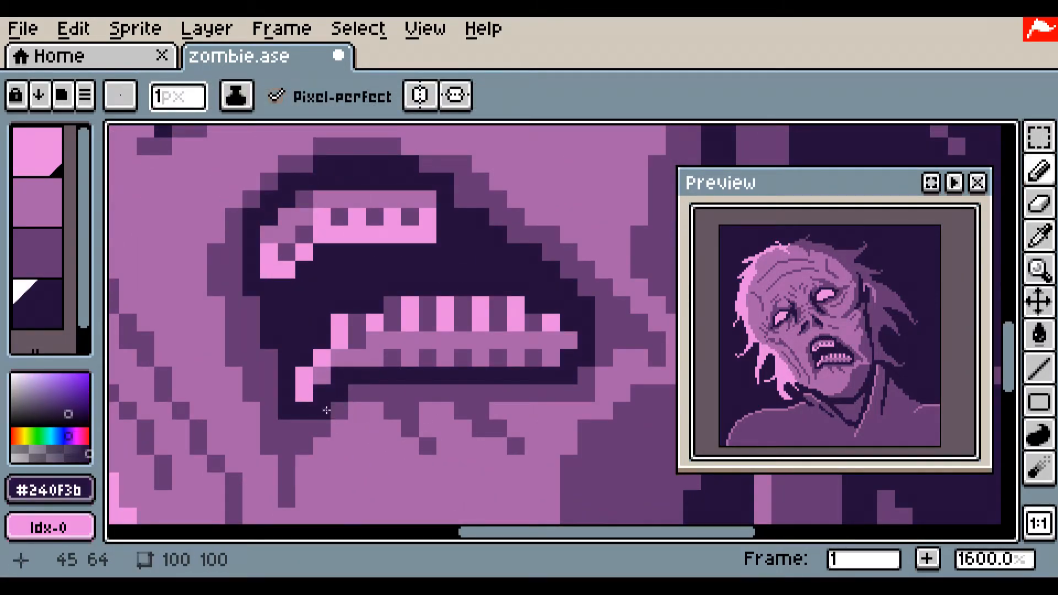
pyautogui.moveTo(553, 358)
pyautogui.mouseDown()
pyautogui.moveTo(324, 389)
pyautogui.moveTo(339, 359)
pyautogui.moveTo(305, 376)
pyautogui.mouseUp()
pyautogui.keyDown('alt'); pyautogui.click(371, 340); pyautogui.keyUp('alt')
pyautogui.click(357, 342)
pyautogui.click(323, 392)
# - Rebuild the left end of the lower teeth with #a961aa gum, #eb89e1 highlight and #673873 gap pixels
pyautogui.keyDown('alt'); pyautogui.click(367, 370); pyautogui.keyUp('alt')
pyautogui.keyDown('alt'); pyautogui.click(357, 341); pyautogui.keyUp('alt')
pyautogui.click(322, 341)
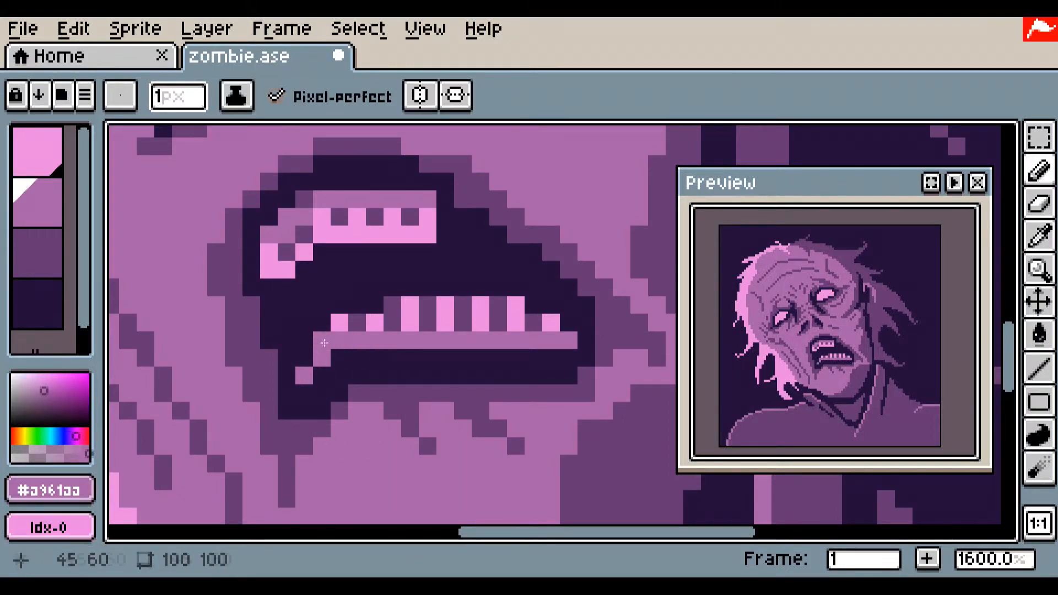
pyautogui.click(304, 358)
pyautogui.keyDown('alt'); pyautogui.click(340, 324); pyautogui.keyUp('alt')
pyautogui.moveTo(318, 326); pyautogui.dragTo(305, 340)
pyautogui.keyDown('alt'); pyautogui.click(377, 392); pyautogui.keyUp('alt')
pyautogui.click(322, 324)
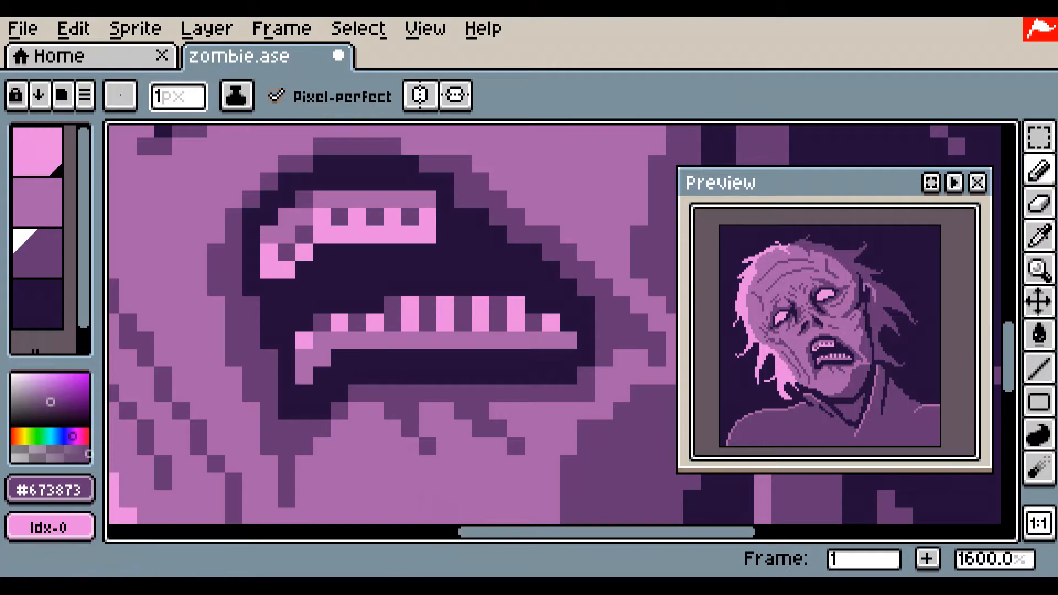
# - Paint over the old upper teeth with #240f3b and reshape the upper gum using #a961aa
pyautogui.keyDown('alt'); pyautogui.click(324, 252); pyautogui.keyUp('alt')
pyautogui.moveTo(269, 254)
pyautogui.mouseDown()
pyautogui.moveTo(307, 253)
pyautogui.moveTo(321, 231)
pyautogui.moveTo(272, 251)
pyautogui.moveTo(324, 311)
pyautogui.moveTo(270, 236)
pyautogui.mouseUp()
pyautogui.keyDown('alt'); pyautogui.click(322, 237); pyautogui.keyUp('alt')
pyautogui.keyDown('alt'); pyautogui.click(322, 322); pyautogui.keyUp('alt')
pyautogui.click(339, 200)
pyautogui.click(375, 200)
pyautogui.click(410, 200)
pyautogui.keyDown('alt'); pyautogui.click(392, 199); pyautogui.keyUp('alt')
pyautogui.moveTo(339, 200)
pyautogui.mouseDown()
pyautogui.moveTo(393, 200)
pyautogui.moveTo(269, 234)
pyautogui.moveTo(427, 217)
pyautogui.moveTo(410, 235)
pyautogui.mouseUp()
pyautogui.keyDown('alt'); pyautogui.click(304, 270); pyautogui.keyUp('alt')
pyautogui.keyDown('alt'); pyautogui.click(463, 339); pyautogui.keyUp('alt')
pyautogui.moveTo(269, 234)
pyautogui.mouseDown()
pyautogui.moveTo(326, 188)
pyautogui.moveTo(346, 188)
pyautogui.moveTo(433, 222)
pyautogui.moveTo(433, 284)
pyautogui.moveTo(285, 240)
pyautogui.moveTo(323, 220)
pyautogui.moveTo(410, 218)
pyautogui.mouseUp()
# - Extend the upper lip's #673873 outline and #240f3b shadow to the right, and lengthen the #a961aa gum beneath it
pyautogui.keyDown('alt'); pyautogui.click(439, 296); pyautogui.keyUp('alt')
pyautogui.keyDown('alt'); pyautogui.click(431, 177); pyautogui.keyUp('alt')
pyautogui.moveTo(410, 146); pyautogui.dragTo(428, 164)
pyautogui.keyDown('alt'); pyautogui.click(446, 164); pyautogui.keyUp('alt')
pyautogui.moveTo(410, 147); pyautogui.dragTo(428, 147)
pyautogui.keyDown('alt'); pyautogui.click(444, 215); pyautogui.keyUp('alt')
pyautogui.keyDown('alt'); pyautogui.click(392, 181); pyautogui.keyUp('alt')
pyautogui.click(410, 182)
# - Redraw the upper teeth in #eb89e1 and separate the right-hand ones with #673873 gaps
pyautogui.keyDown('alt'); pyautogui.click(392, 197); pyautogui.keyUp('alt')
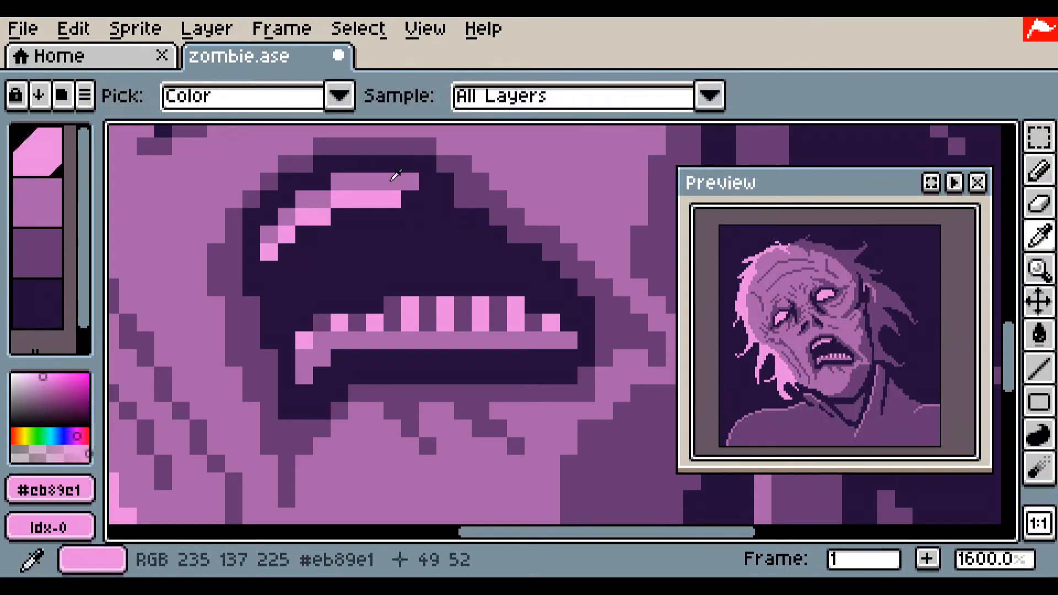
pyautogui.click(410, 199)
pyautogui.moveTo(410, 217)
pyautogui.mouseDown()
pyautogui.moveTo(345, 217)
pyautogui.moveTo(304, 235)
pyautogui.moveTo(269, 270)
pyautogui.mouseUp()
pyautogui.keyDown('alt'); pyautogui.click(322, 322); pyautogui.keyUp('alt')
pyautogui.moveTo(392, 200); pyautogui.dragTo(392, 217)
pyautogui.moveTo(357, 199)
pyautogui.mouseDown()
pyautogui.moveTo(308, 219)
pyautogui.moveTo(286, 254)
pyautogui.mouseUp()
pyautogui.hotkey('ctrl', 'z')
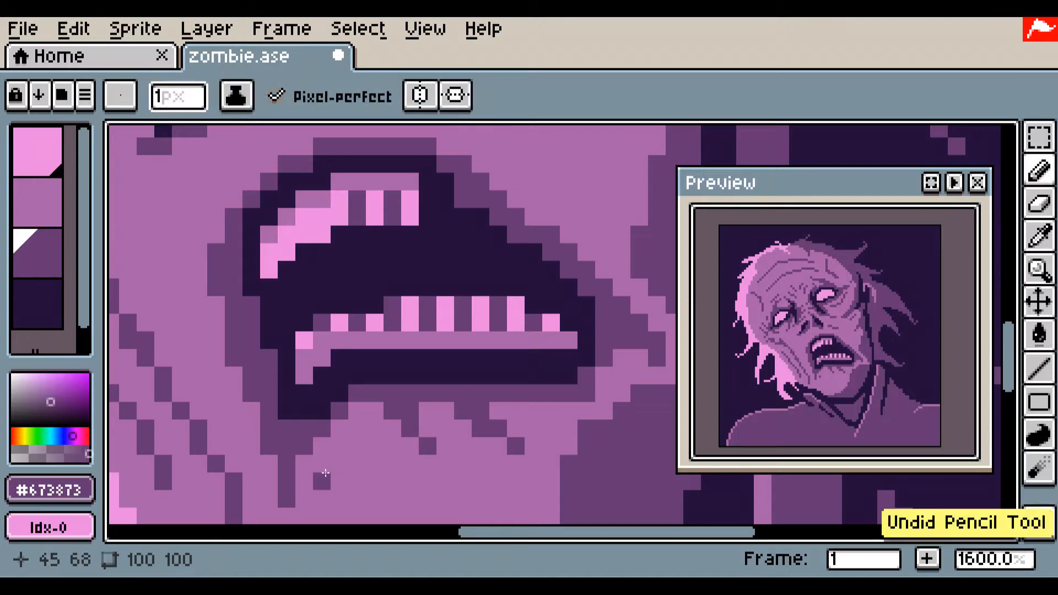
# - Trim the lower edge of the upper teeth with #240f3b and save the file
pyautogui.keyDown('alt'); pyautogui.click(336, 209); pyautogui.keyUp('alt')
pyautogui.keyDown('alt'); pyautogui.click(337, 242); pyautogui.keyUp('alt')
pyautogui.click(322, 235)
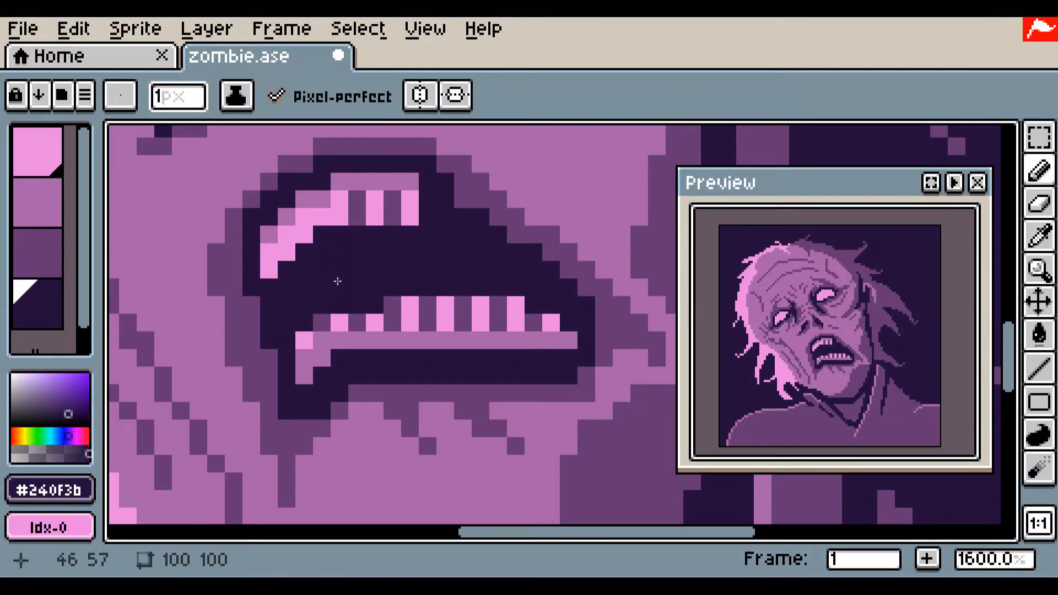
pyautogui.scroll(-6, 336, 282)
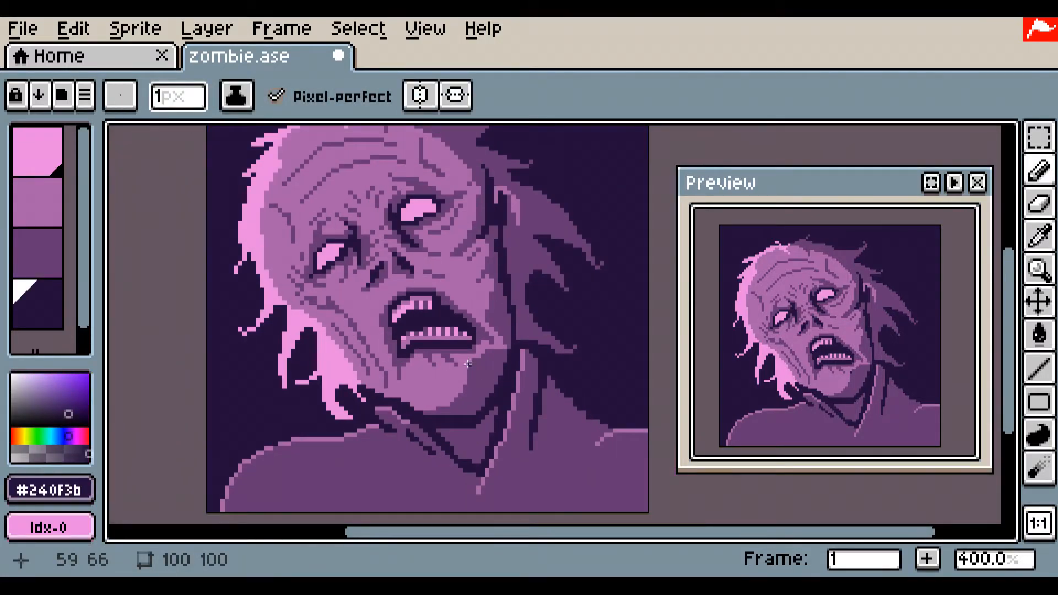
pyautogui.scroll(2, 309, 543)
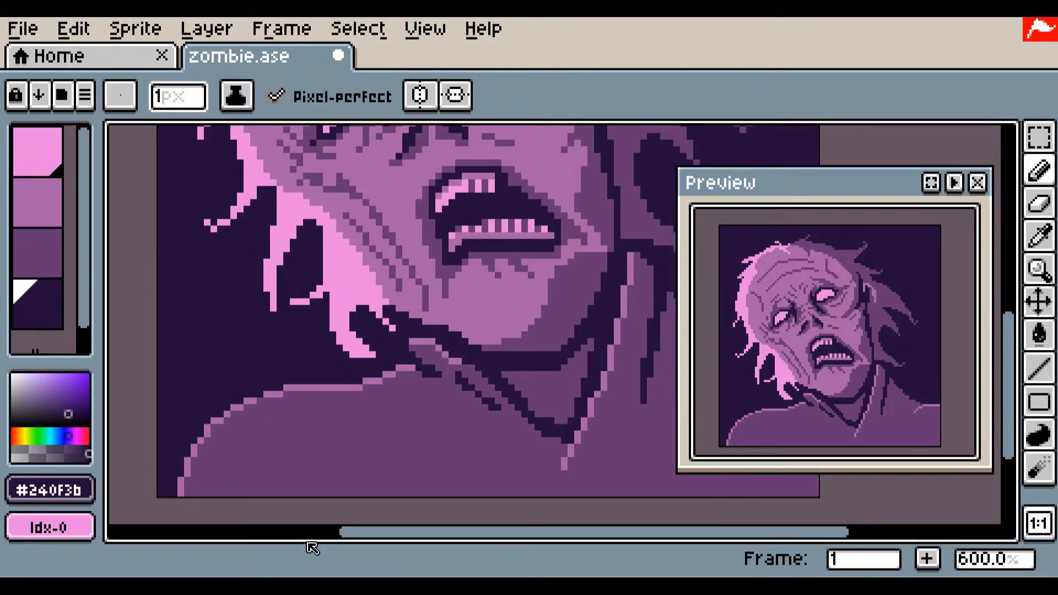
pyautogui.scroll(-3, 308, 543)
pyautogui.hotkey('ctrl', 's')
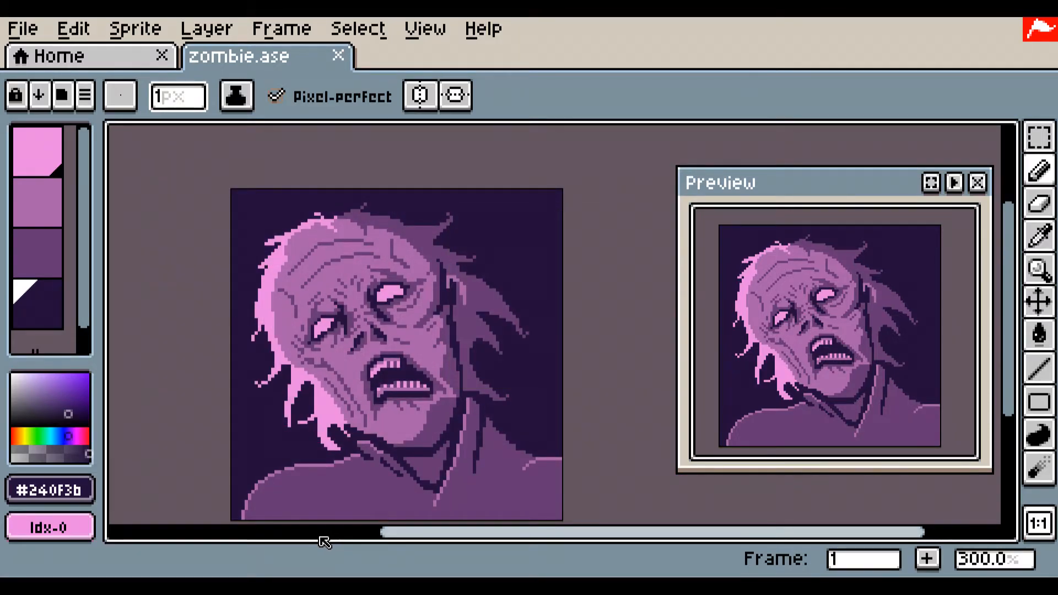
# - Add short #673873 wrinkles on the chin and the cheek beside the mouth, undo the unwanted strokes and save the file
pyautogui.scroll(3, 319, 537)
pyautogui.moveTo(482, 279); pyautogui.dragTo(370, 410)
pyautogui.keyDown('alt'); pyautogui.click(413, 333); pyautogui.keyUp('alt')
pyautogui.moveTo(414, 332); pyautogui.dragTo(402, 293)
pyautogui.moveTo(292, 368); pyautogui.dragTo(296, 371)
pyautogui.hotkey('ctrl', 'z')
pyautogui.hotkey('ctrl', 'z')
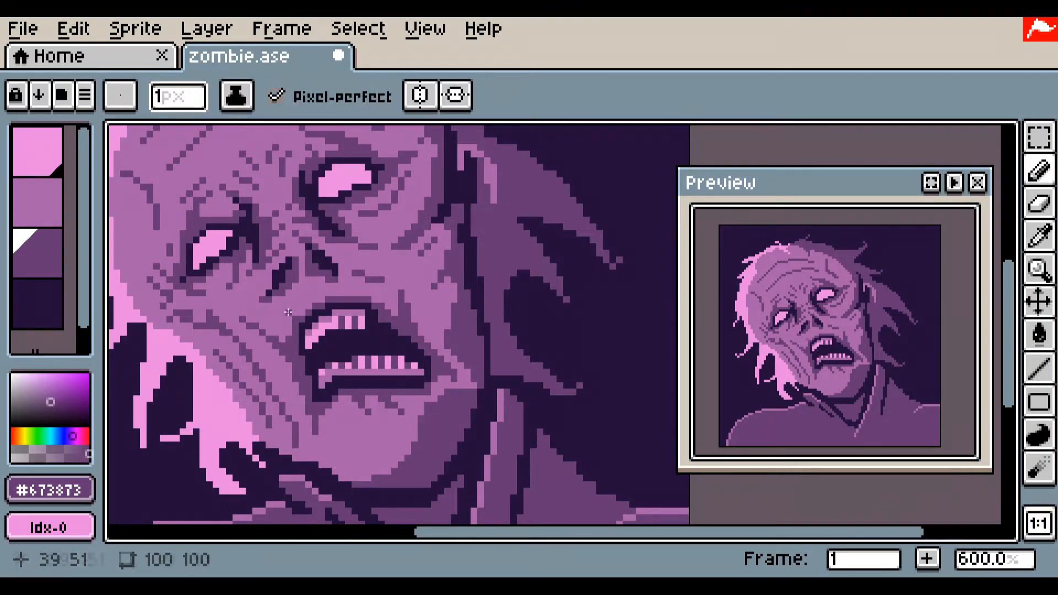
pyautogui.scroll(3, 287, 292)
pyautogui.hotkey('ctrl', 'z')
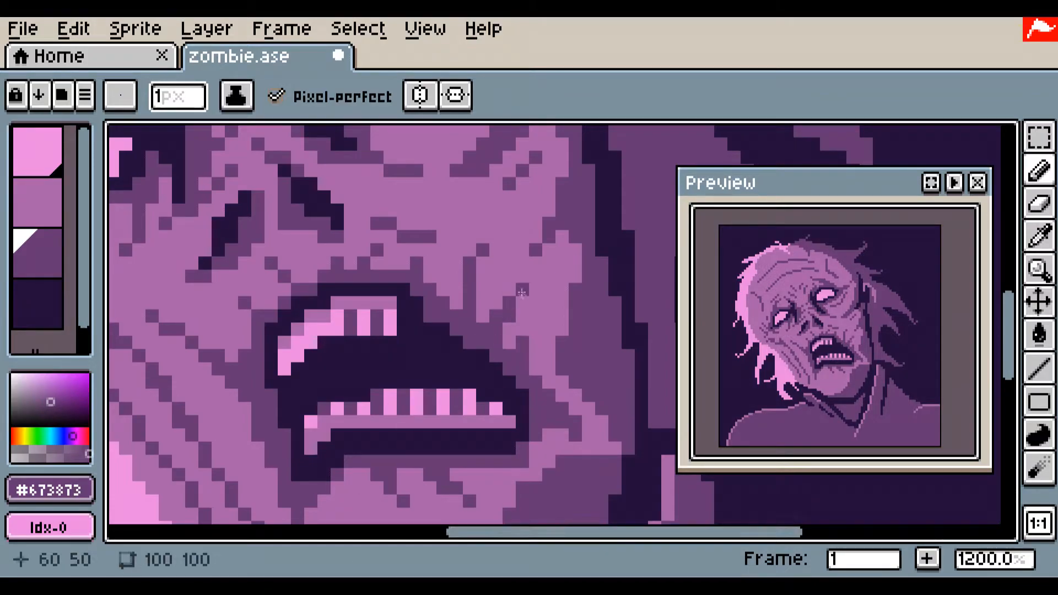
pyautogui.scroll(-3, 420, 409)
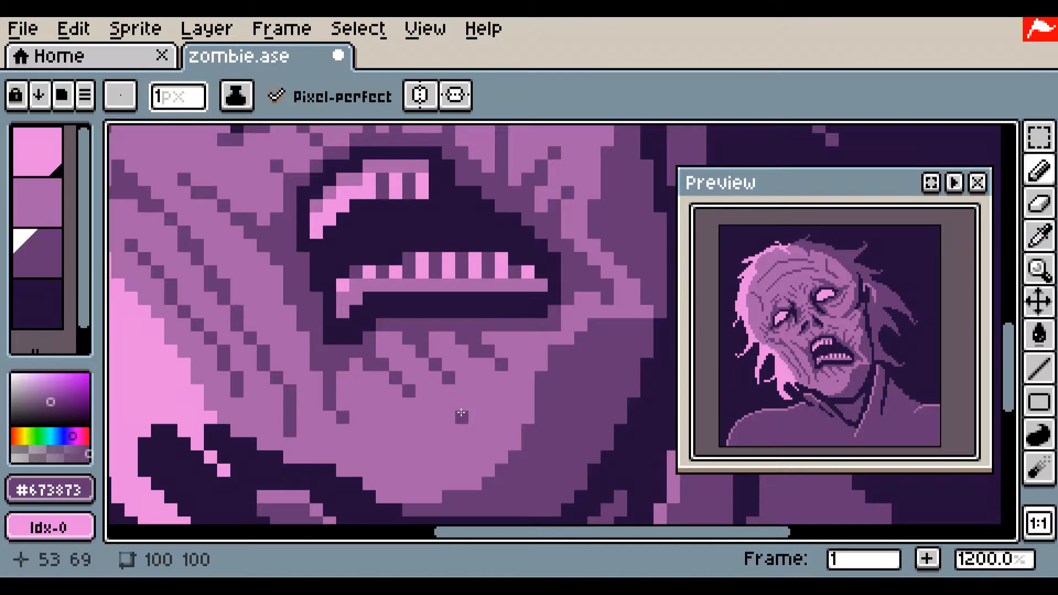
pyautogui.scroll(-4, 461, 413)
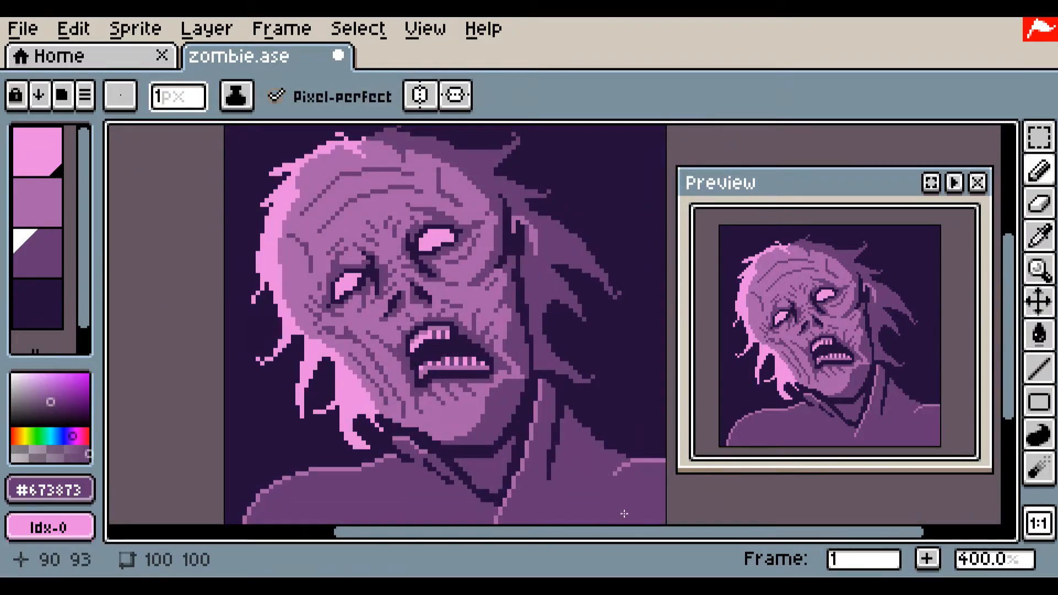
pyautogui.press(']')
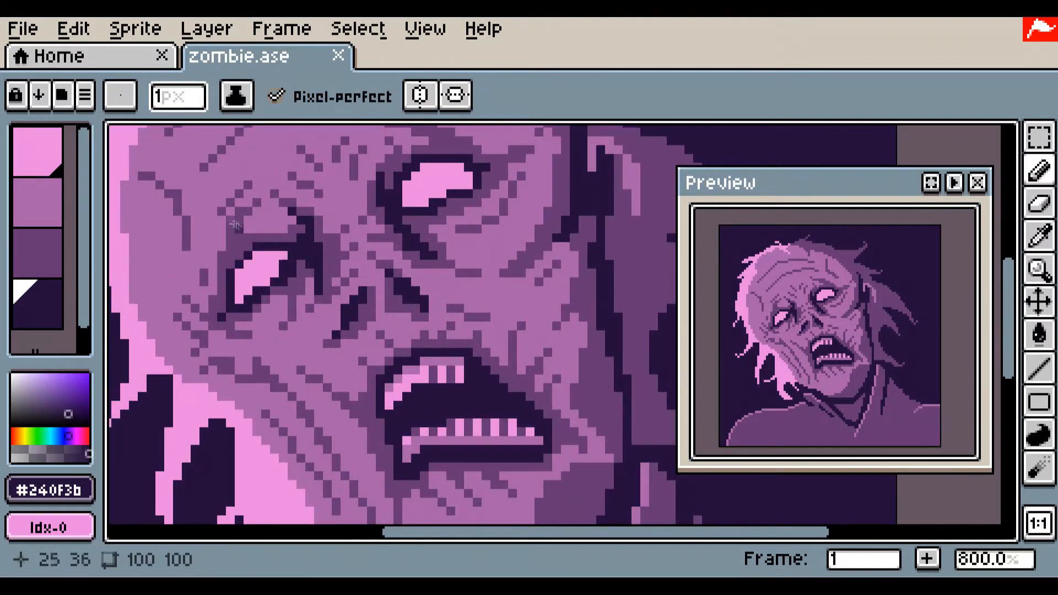
# - Extend the upper gum down to the right with #a961aa and continue the row of #eb89e1 teeth beneath it
pyautogui.keyDown('alt'); pyautogui.click(457, 229); pyautogui.keyUp('alt')
pyautogui.scroll(-3, 458, 229)
pyautogui.scroll(3, 343, 392)
pyautogui.scroll(-1, 343, 393)
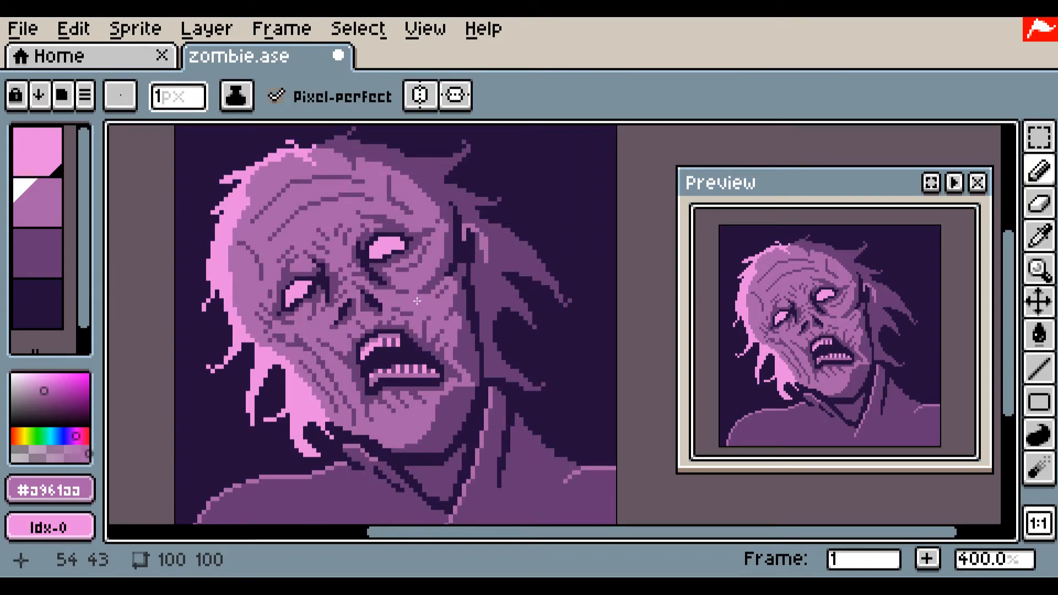
pyautogui.scroll(4, 417, 301)
pyautogui.moveTo(417, 301); pyautogui.dragTo(426, 201)
pyautogui.click(379, 318)
pyautogui.click(392, 318)
pyautogui.hotkey('ctrl', 'z')
pyautogui.moveTo(394, 332); pyautogui.dragTo(406, 344)
pyautogui.keyDown('alt'); pyautogui.click(367, 331); pyautogui.keyUp('alt')
pyautogui.click(379, 332)
pyautogui.click(393, 346)
pyautogui.click(406, 359)
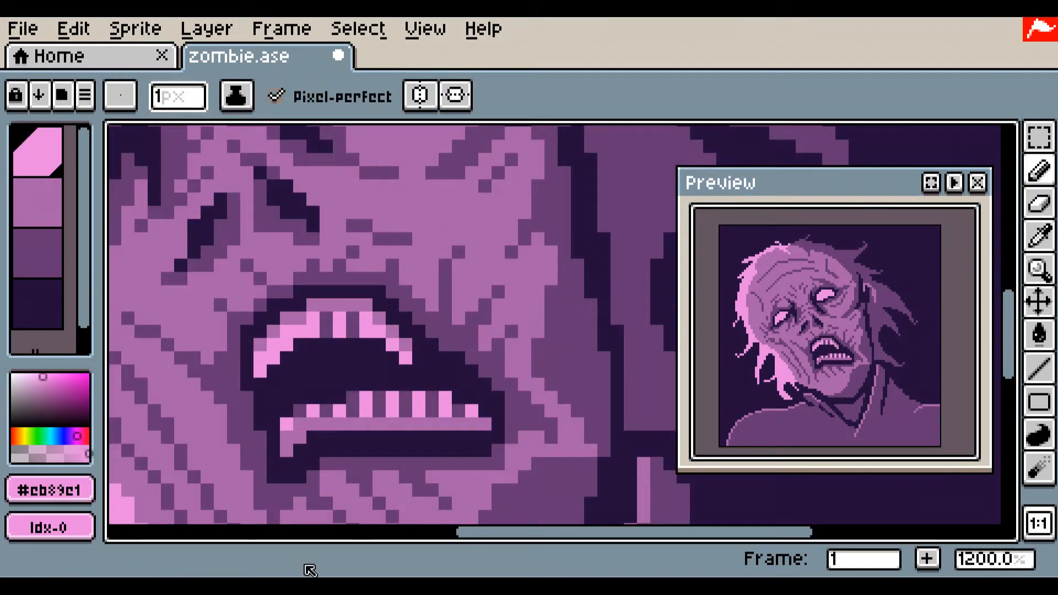
# - Paint out the lower teeth and gum with #240f3b and narrow the right and lower edges of the mouth with #673873
pyautogui.moveTo(390, 367); pyautogui.dragTo(400, 297)
pyautogui.keyDown('alt'); pyautogui.click(300, 335); pyautogui.keyUp('alt')
pyautogui.moveTo(297, 341)
pyautogui.mouseDown()
pyautogui.moveTo(324, 329)
pyautogui.moveTo(414, 328)
pyautogui.mouseUp()
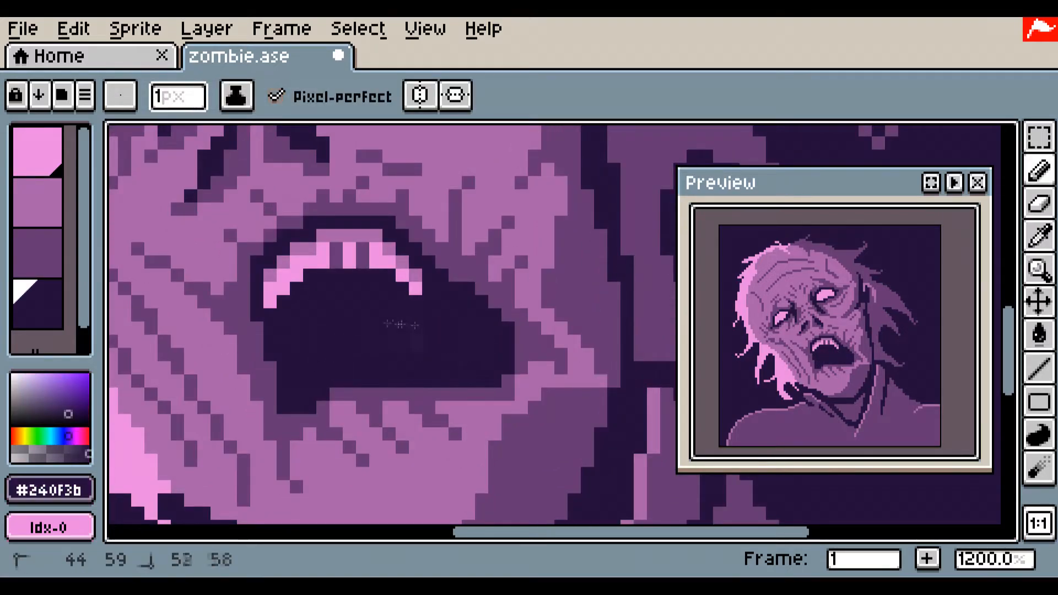
pyautogui.keyDown('alt'); pyautogui.click(349, 262); pyautogui.keyUp('alt')
pyautogui.keyDown('alt'); pyautogui.click(293, 424); pyautogui.keyUp('alt')
pyautogui.moveTo(336, 394)
pyautogui.mouseDown()
pyautogui.moveTo(300, 406)
pyautogui.moveTo(310, 408)
pyautogui.mouseUp()
pyautogui.moveTo(270, 367); pyautogui.dragTo(289, 382)
pyautogui.moveTo(442, 397)
pyautogui.mouseDown()
pyautogui.moveTo(468, 275)
pyautogui.moveTo(489, 382)
pyautogui.mouseUp()
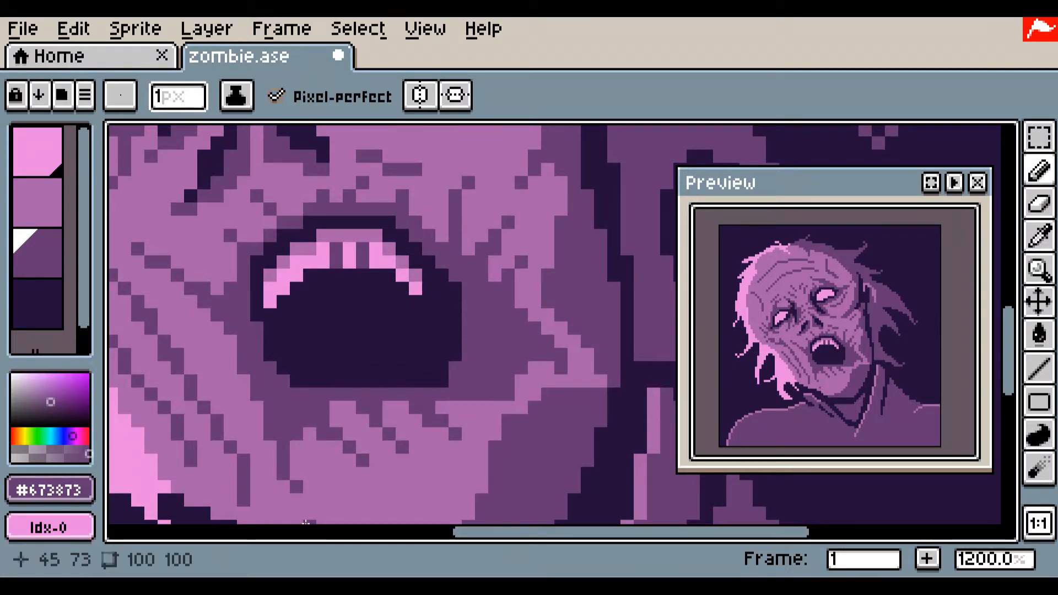
# - Extend the mouth opening downward into a rounder, wide-open shape with #240f3b
pyautogui.moveTo(336, 420); pyautogui.dragTo(429, 434)
pyautogui.keyDown('alt'); pyautogui.click(311, 355); pyautogui.keyUp('alt')
pyautogui.moveTo(310, 341)
pyautogui.mouseDown()
pyautogui.moveTo(399, 384)
pyautogui.moveTo(319, 413)
pyautogui.moveTo(468, 341)
pyautogui.mouseUp()
pyautogui.moveTo(323, 380)
pyautogui.mouseDown()
pyautogui.moveTo(349, 421)
pyautogui.moveTo(455, 368)
pyautogui.mouseUp()
pyautogui.moveTo(402, 433); pyautogui.dragTo(441, 421)
# - Draw a curved #a961aa lower gum and add #eb89e1 lower teeth separated by #673873 gaps
pyautogui.keyDown('alt'); pyautogui.click(482, 355); pyautogui.keyUp('alt')
pyautogui.keyDown('alt'); pyautogui.click(324, 464); pyautogui.keyUp('alt')
pyautogui.moveTo(349, 420)
pyautogui.mouseDown()
pyautogui.moveTo(427, 408)
pyautogui.moveTo(324, 396)
pyautogui.moveTo(324, 383)
pyautogui.moveTo(351, 406)
pyautogui.moveTo(412, 400)
pyautogui.moveTo(442, 381)
pyautogui.mouseUp()
pyautogui.keyDown('alt'); pyautogui.click(350, 406); pyautogui.keyUp('alt')
pyautogui.click(310, 408)
pyautogui.keyDown('alt'); pyautogui.click(349, 262); pyautogui.keyUp('alt')
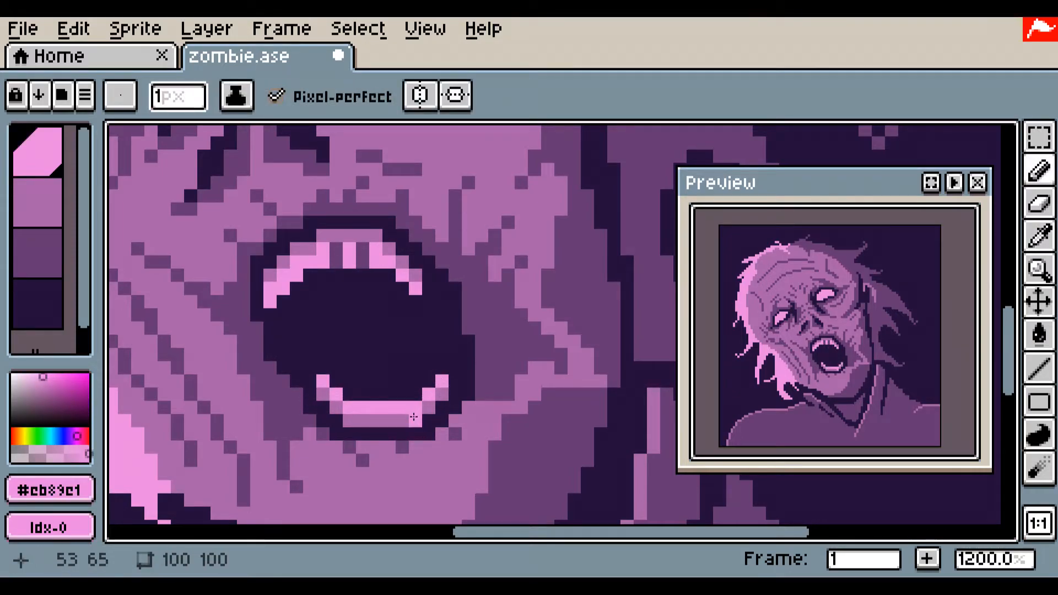
pyautogui.moveTo(350, 395)
pyautogui.mouseDown()
pyautogui.moveTo(415, 394)
pyautogui.moveTo(349, 408)
pyautogui.moveTo(375, 408)
pyautogui.mouseUp()
pyautogui.keyDown('alt'); pyautogui.click(362, 261); pyautogui.keyUp('alt')
pyautogui.moveTo(403, 394); pyautogui.dragTo(402, 408)
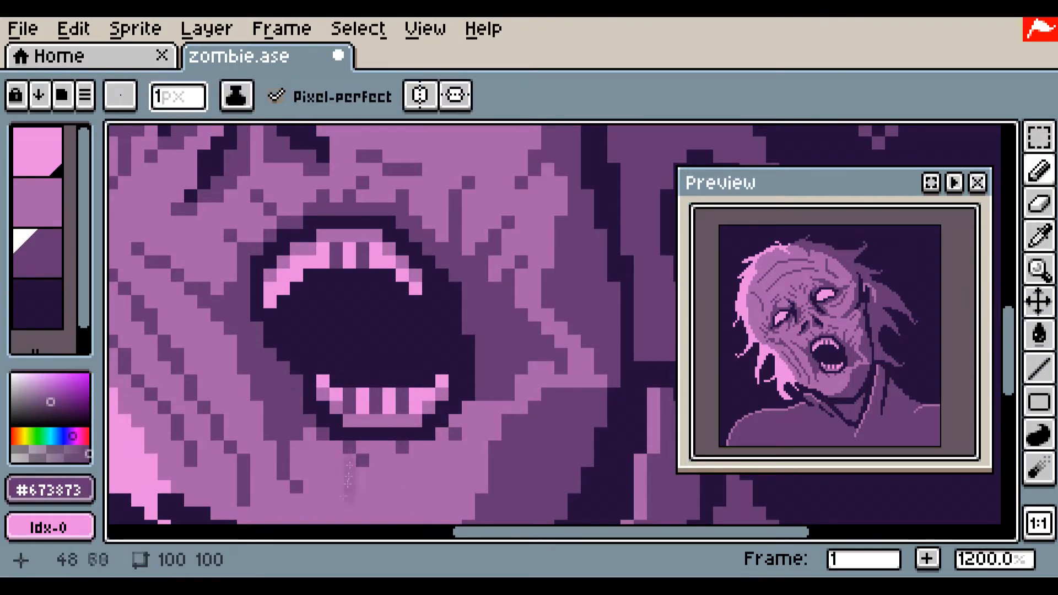
# - Rework the chin and jaw shading beneath the open mouth, adding curved #673873 wrinkles under the lower lip
pyautogui.keyDown('alt'); pyautogui.click(482, 406); pyautogui.keyUp('alt')
pyautogui.keyDown('alt'); pyautogui.click(482, 386); pyautogui.keyUp('alt')
pyautogui.moveTo(482, 386); pyautogui.dragTo(495, 304)
pyautogui.moveTo(323, 352); pyautogui.dragTo(495, 326)
pyautogui.moveTo(429, 378); pyautogui.dragTo(322, 365)
pyautogui.moveTo(363, 405)
pyautogui.mouseDown()
pyautogui.moveTo(442, 405)
pyautogui.moveTo(468, 392)
pyautogui.mouseUp()
pyautogui.click(455, 392)
pyautogui.click(494, 365)
pyautogui.moveTo(336, 392); pyautogui.dragTo(349, 405)
pyautogui.click(363, 485)
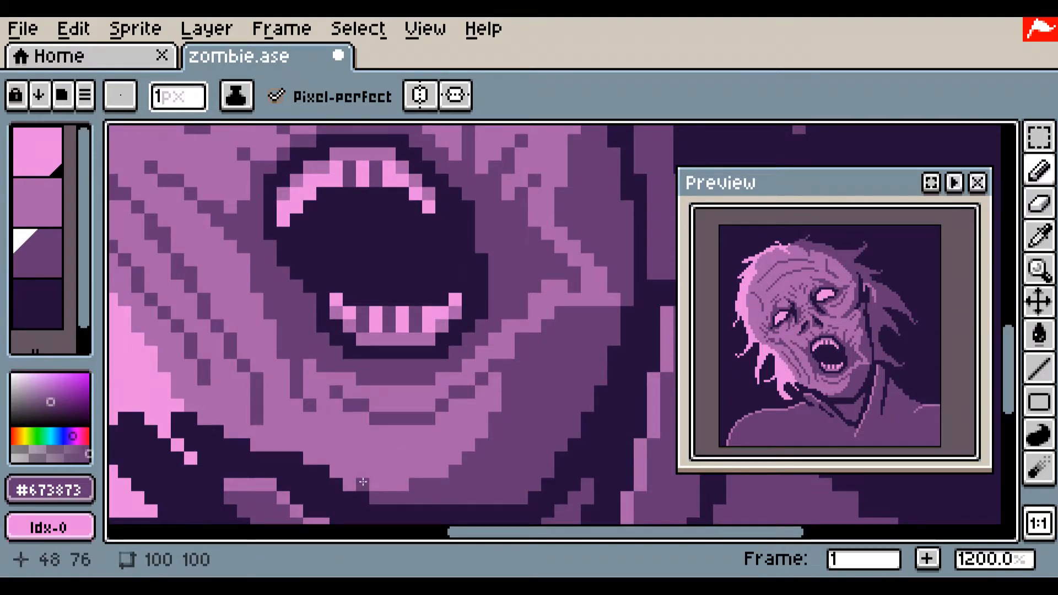
pyautogui.scroll(-3, 575, 235)
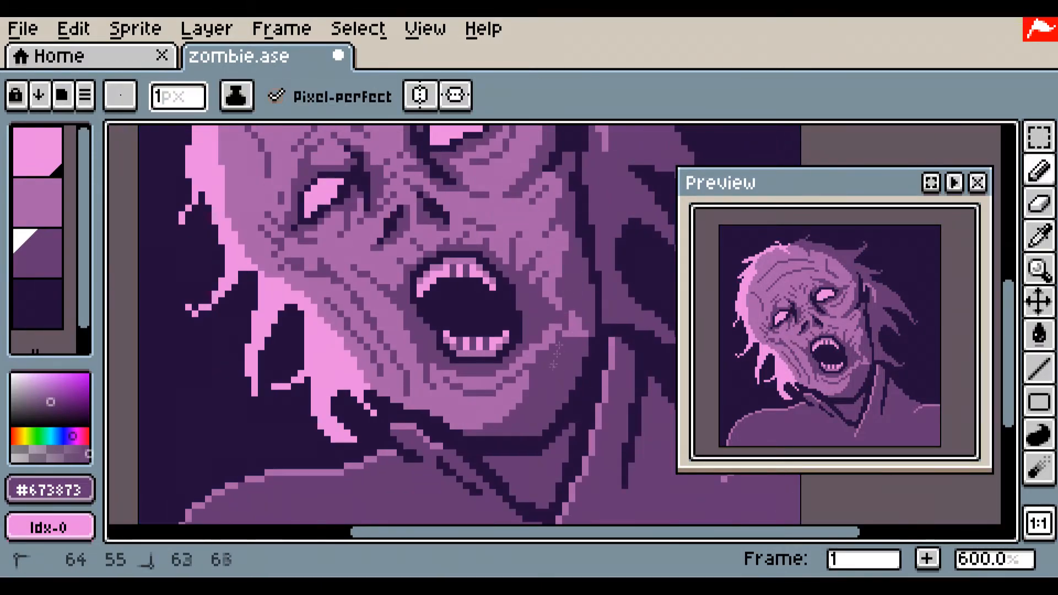
pyautogui.scroll(-3, 551, 418)
# - Paint over the light hair hanging beside the left cheek and jaw with the #240f3b background colour
pyautogui.keyDown('alt'); pyautogui.click(358, 248); pyautogui.keyUp('alt')
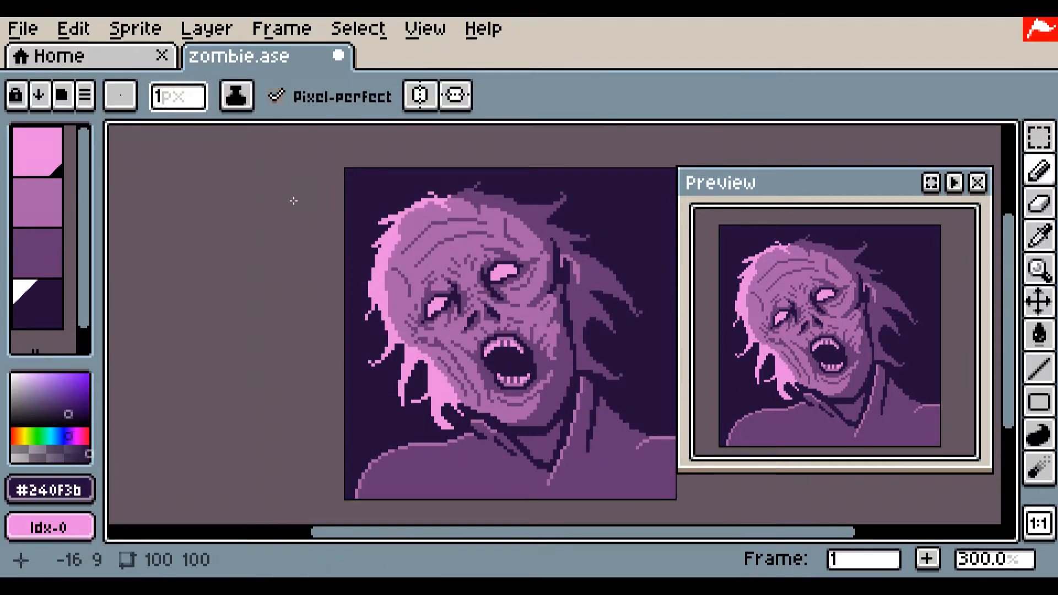
pyautogui.moveTo(178, 97); pyautogui.dragTo(209, 130)
pyautogui.moveTo(387, 387)
pyautogui.mouseDown()
pyautogui.moveTo(414, 370)
pyautogui.moveTo(382, 361)
pyautogui.mouseUp()
pyautogui.moveTo(178, 97)
pyautogui.mouseDown()
pyautogui.moveTo(165, 95)
pyautogui.moveTo(150, 130)
pyautogui.mouseUp()
pyautogui.moveTo(432, 371)
pyautogui.mouseDown()
pyautogui.moveTo(379, 319)
pyautogui.moveTo(396, 334)
pyautogui.mouseUp()
pyautogui.moveTo(409, 339)
pyautogui.mouseDown()
pyautogui.moveTo(432, 355)
pyautogui.moveTo(454, 407)
pyautogui.moveTo(417, 341)
pyautogui.moveTo(457, 377)
pyautogui.mouseUp()
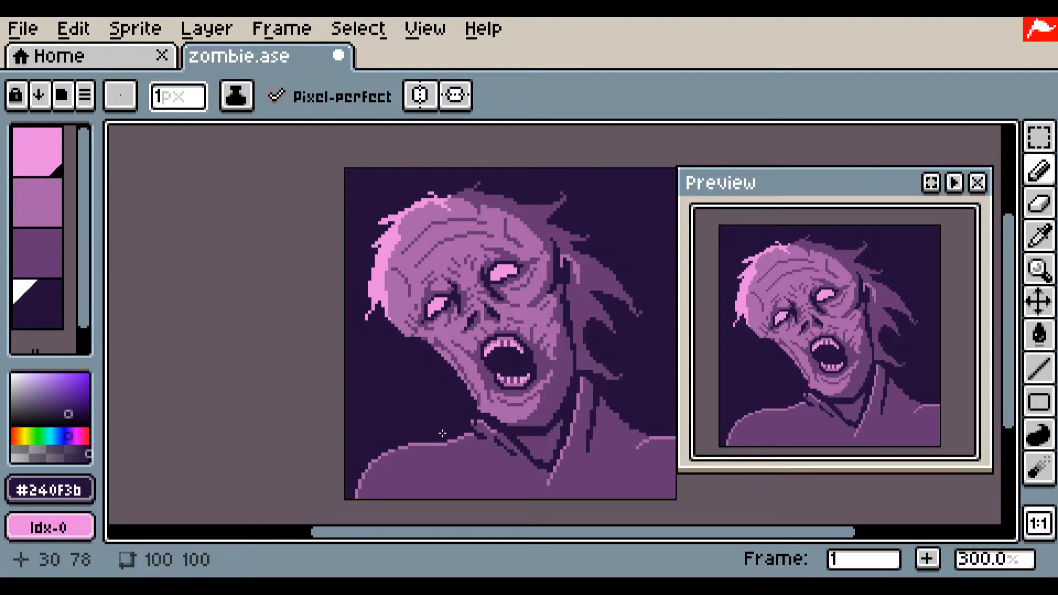
# - Fill out the left side of the chin and lower jaw with #a961aa
pyautogui.scroll(2, 442, 433)
pyautogui.moveTo(441, 433); pyautogui.dragTo(274, 371)
pyautogui.keyDown('alt'); pyautogui.click(364, 317); pyautogui.keyUp('alt')
pyautogui.moveTo(375, 351)
pyautogui.mouseDown()
pyautogui.moveTo(326, 329)
pyautogui.moveTo(325, 340)
pyautogui.mouseUp()
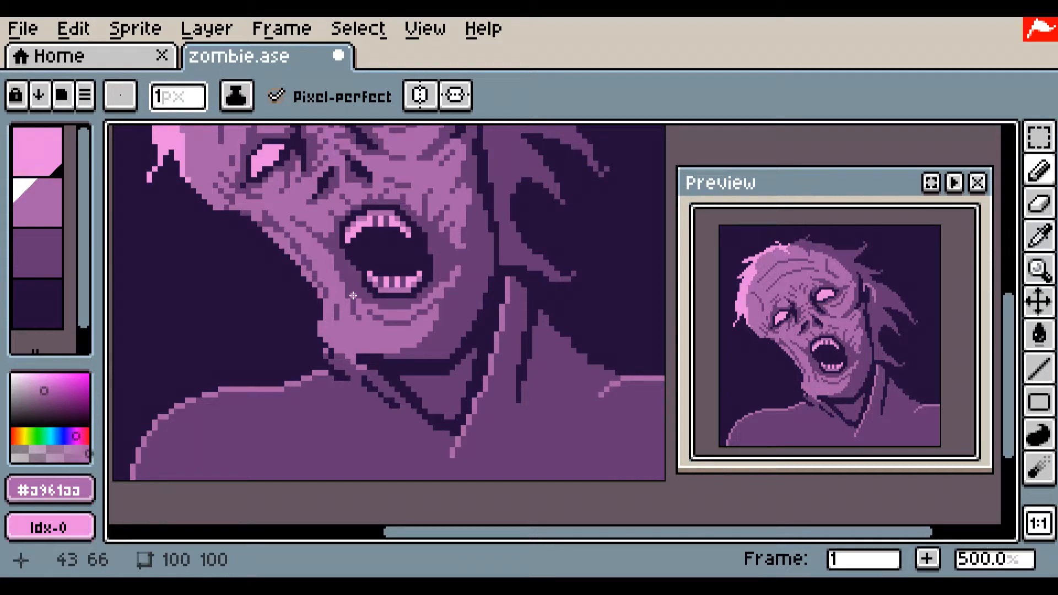
# - Paint out the remaining hair below the left temple and trim the left cheek and jawline with #240f3b
pyautogui.scroll(-2, 353, 296)
pyautogui.keyDown('alt'); pyautogui.click(313, 343); pyautogui.keyUp('alt')
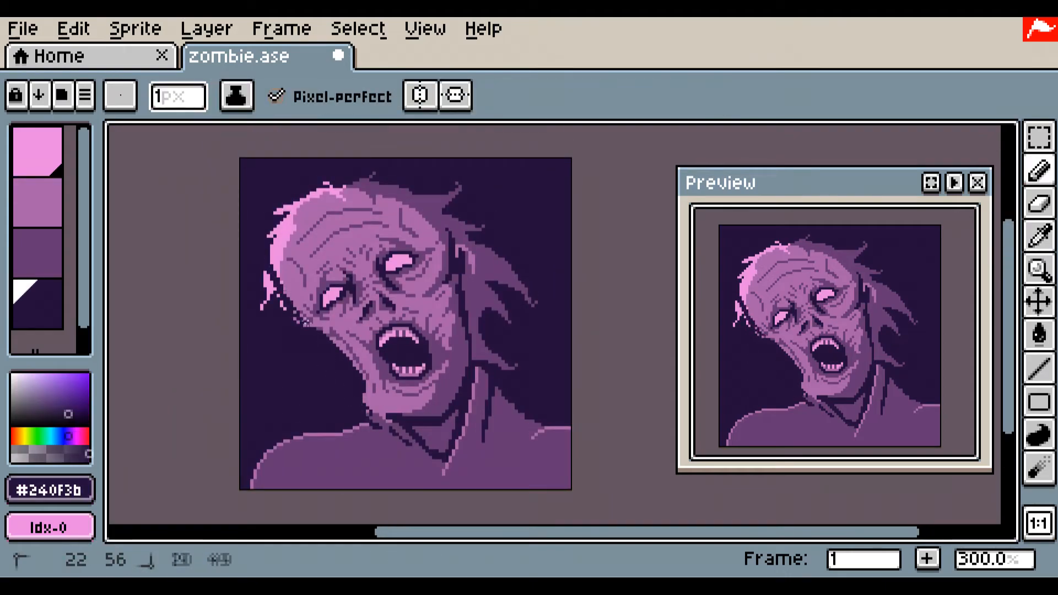
pyautogui.moveTo(305, 323); pyautogui.dragTo(304, 316)
pyautogui.moveTo(355, 375)
pyautogui.mouseDown()
pyautogui.moveTo(371, 379)
pyautogui.moveTo(365, 396)
pyautogui.mouseUp()
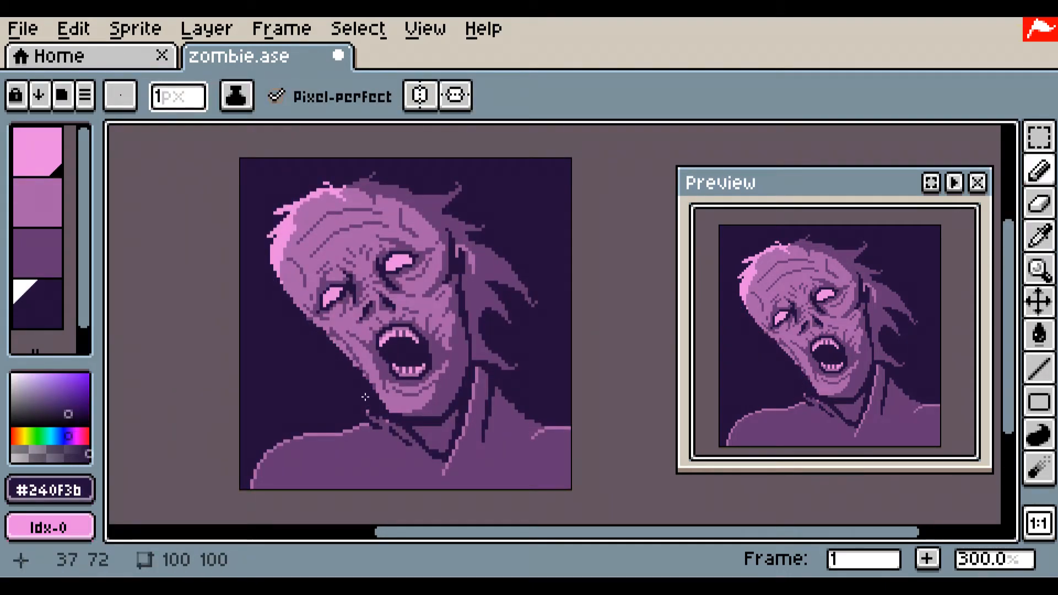
pyautogui.scroll(4, 364, 349)
pyautogui.moveTo(362, 439); pyautogui.dragTo(352, 322)
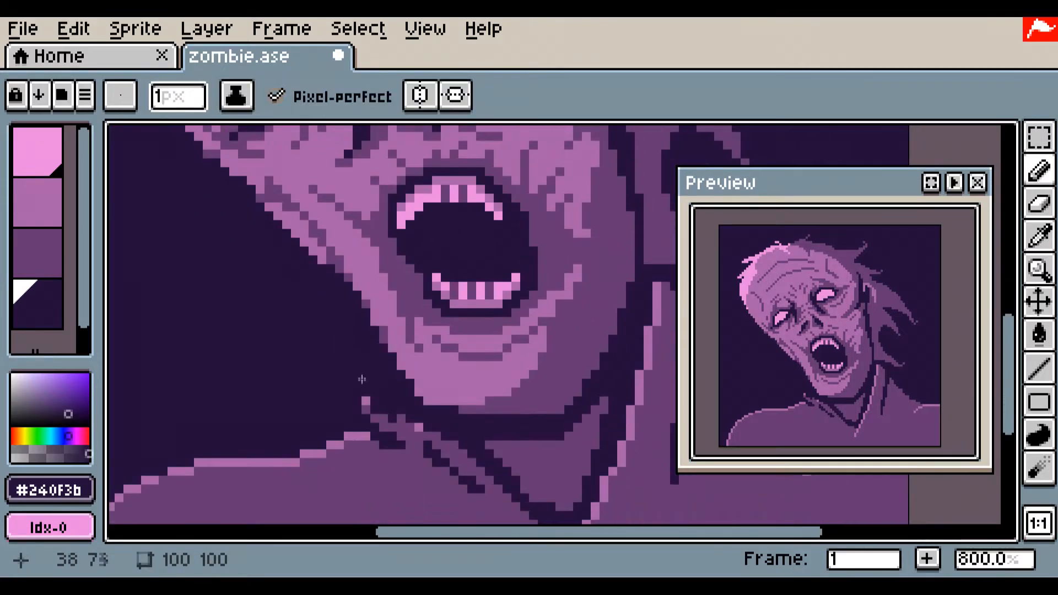
# - Refine the left cheek's lower outline, clear the stray collar tip with #240f3b and save the file
pyautogui.keyDown('alt'); pyautogui.click(305, 234); pyautogui.keyUp('alt')
pyautogui.moveTo(331, 269)
pyautogui.mouseDown()
pyautogui.moveTo(361, 305)
pyautogui.moveTo(367, 295)
pyautogui.moveTo(351, 285)
pyautogui.mouseUp()
pyautogui.keyDown('alt'); pyautogui.click(332, 260); pyautogui.keyUp('alt')
pyautogui.keyDown('alt'); pyautogui.click(349, 329); pyautogui.keyUp('alt')
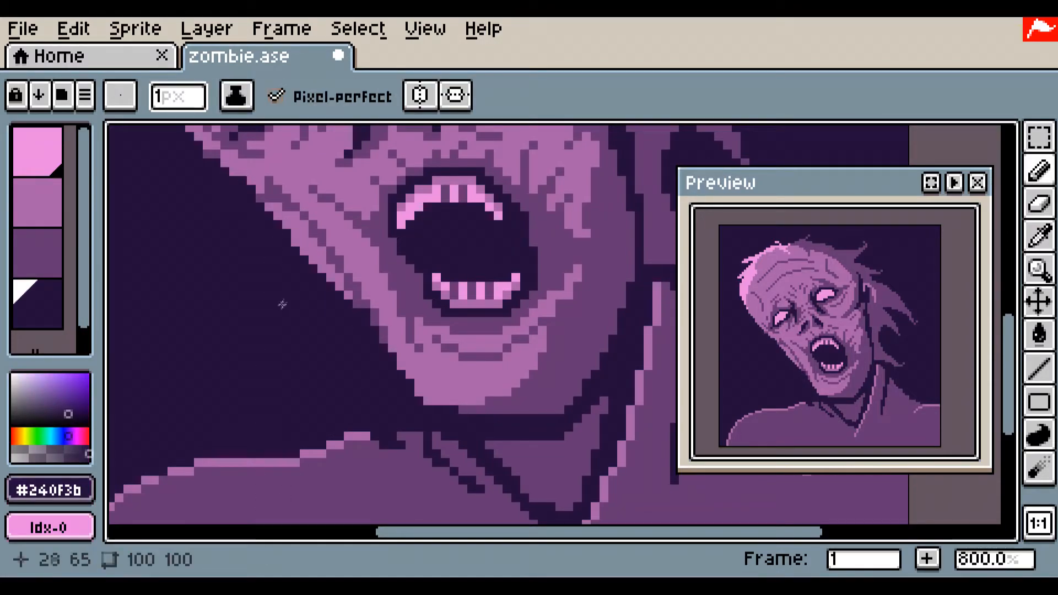
pyautogui.scroll(-5, 358, 432)
pyautogui.scroll(1, 384, 494)
pyautogui.hotkey('ctrl', 's')
# - Draw new hair strands in #eb89e1 hanging from the left temple and cheek, and fill them solid
pyautogui.keyDown('alt'); pyautogui.click(258, 222); pyautogui.keyUp('alt')
pyautogui.moveTo(258, 221); pyautogui.dragTo(254, 218)
pyautogui.moveTo(257, 269)
pyautogui.mouseDown()
pyautogui.moveTo(261, 304)
pyautogui.moveTo(310, 326)
pyautogui.mouseUp()
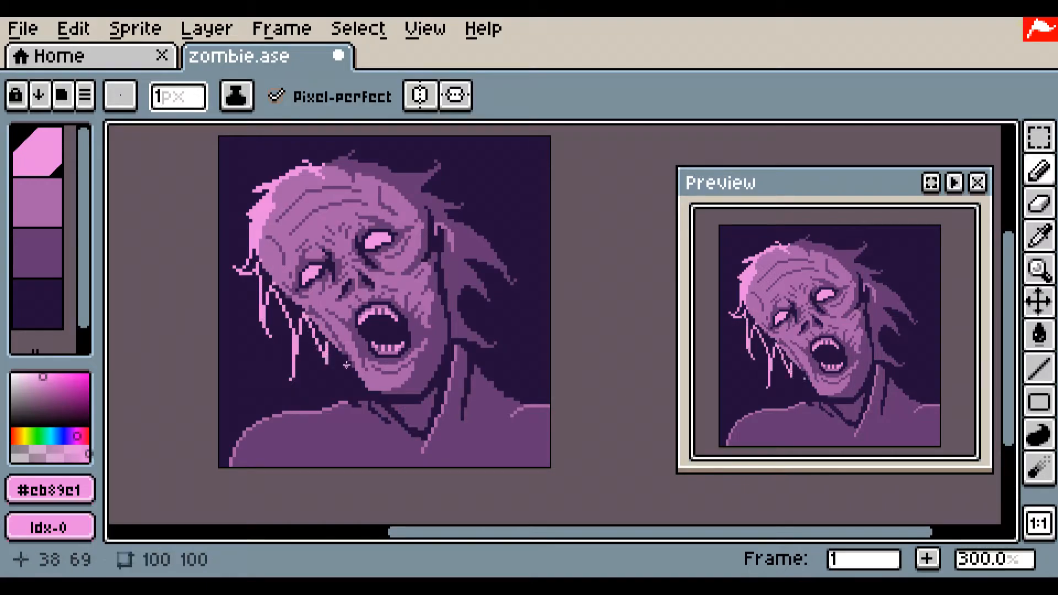
pyautogui.scroll(2, 341, 368)
pyautogui.press('g')
pyautogui.press('b')
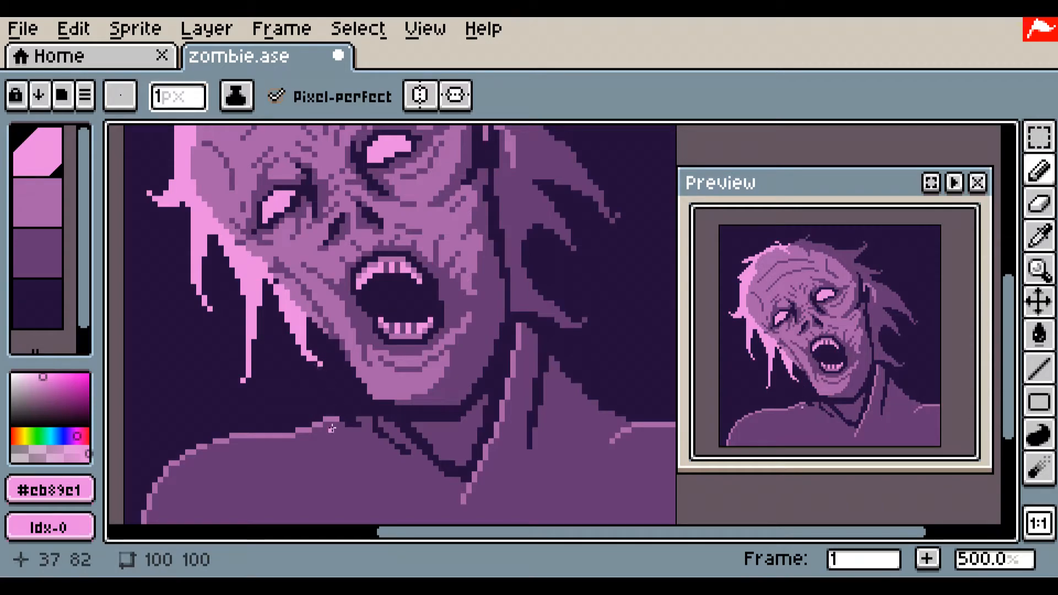
# - Touch up the edge between the left cheek and the hanging hair with #a961aa, #673873 and #240f3b
pyautogui.keyDown('alt'); pyautogui.click(285, 287); pyautogui.keyUp('alt')
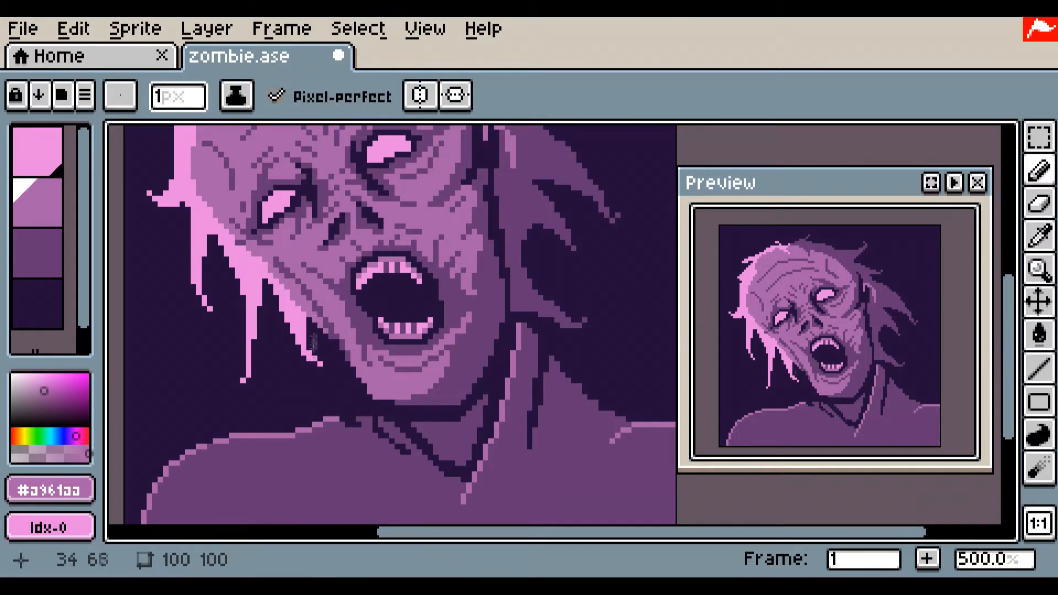
pyautogui.keyDown('alt'); pyautogui.click(323, 296); pyautogui.keyUp('alt')
pyautogui.scroll(-2, 379, 519)
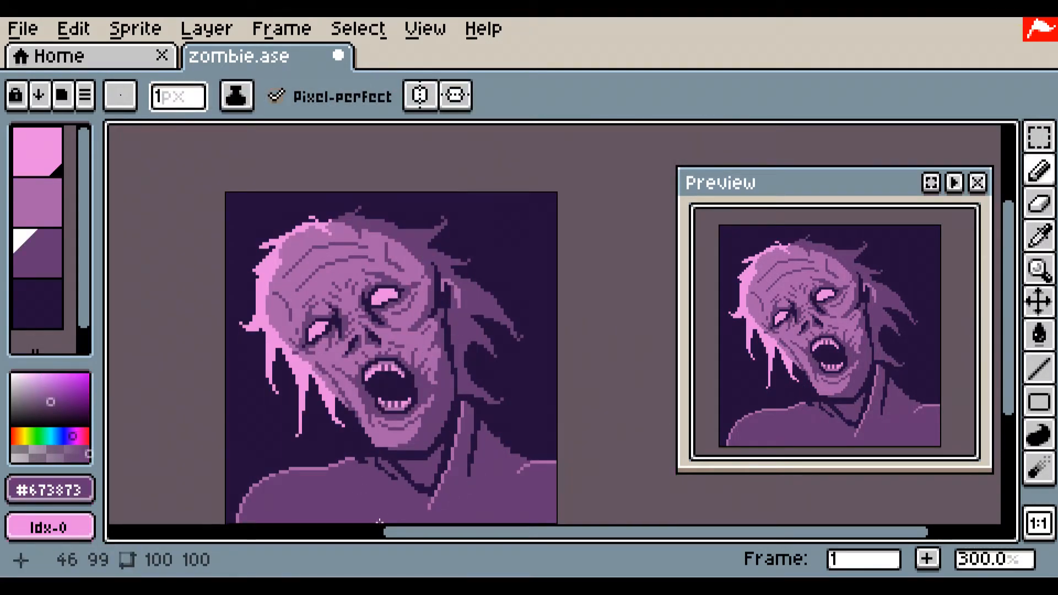
pyautogui.scroll(6, 312, 377)
pyautogui.keyDown('alt'); pyautogui.click(216, 256); pyautogui.keyUp('alt')
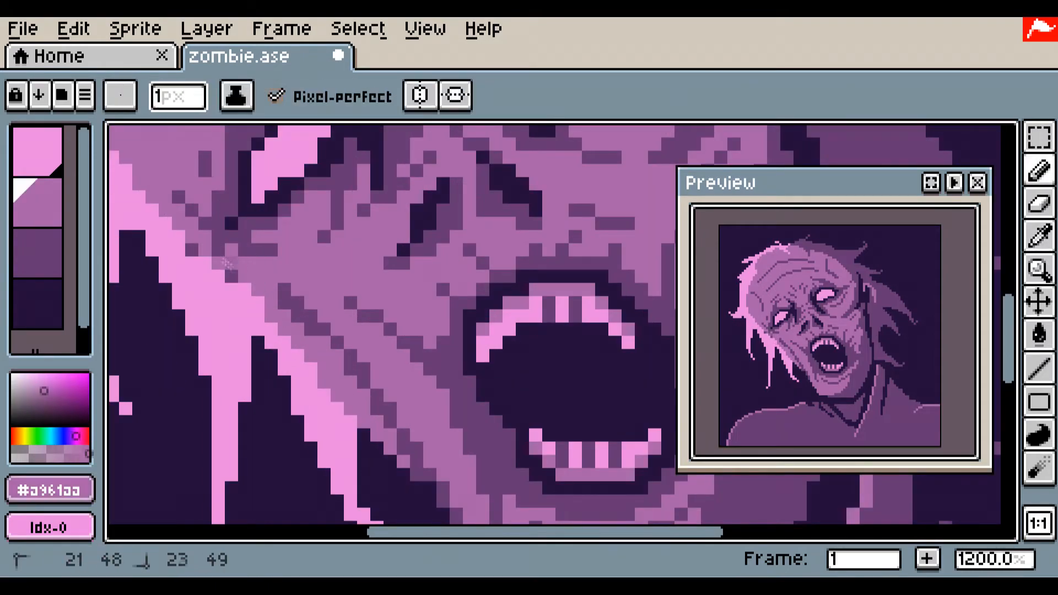
pyautogui.keyDown('alt'); pyautogui.click(244, 221); pyautogui.keyUp('alt')
pyautogui.scroll(-3, 245, 283)
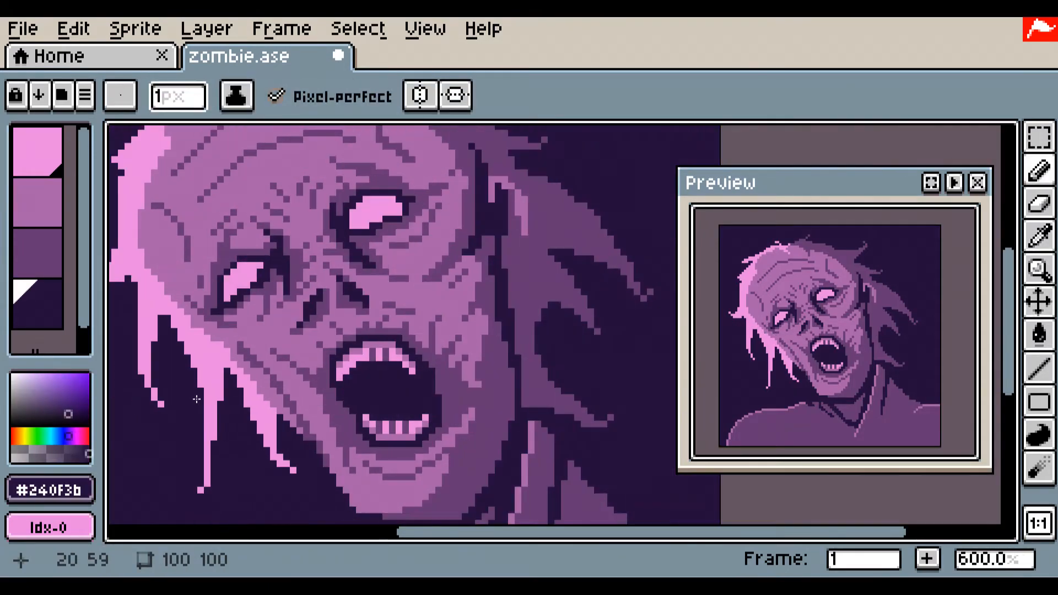
pyautogui.scroll(-1, 197, 400)
pyautogui.scroll(4, 197, 400)
# - Touch up the skin around the eyes with #a961aa, enlarge the #673873 shadow above the right-hand eye, and save the file
pyautogui.keyDown('alt'); pyautogui.click(292, 250); pyautogui.keyUp('alt')
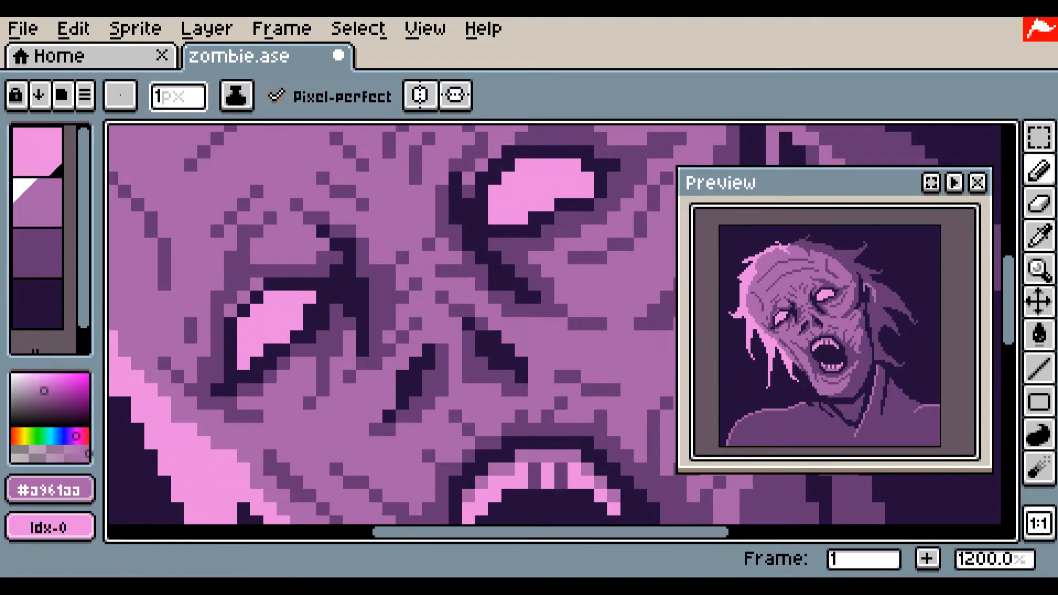
pyautogui.moveTo(396, 330); pyautogui.dragTo(352, 425)
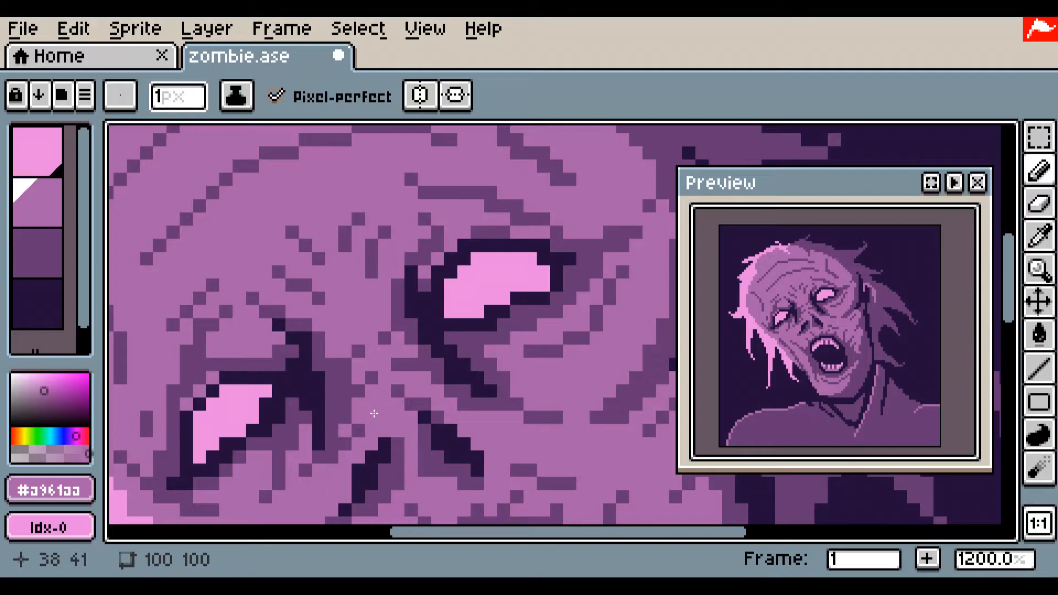
pyautogui.hotkey('ctrl', 'z')
pyautogui.hotkey('ctrl', 'z')
pyautogui.hotkey('ctrl', 'z')
pyautogui.hotkey('ctrl', 's')
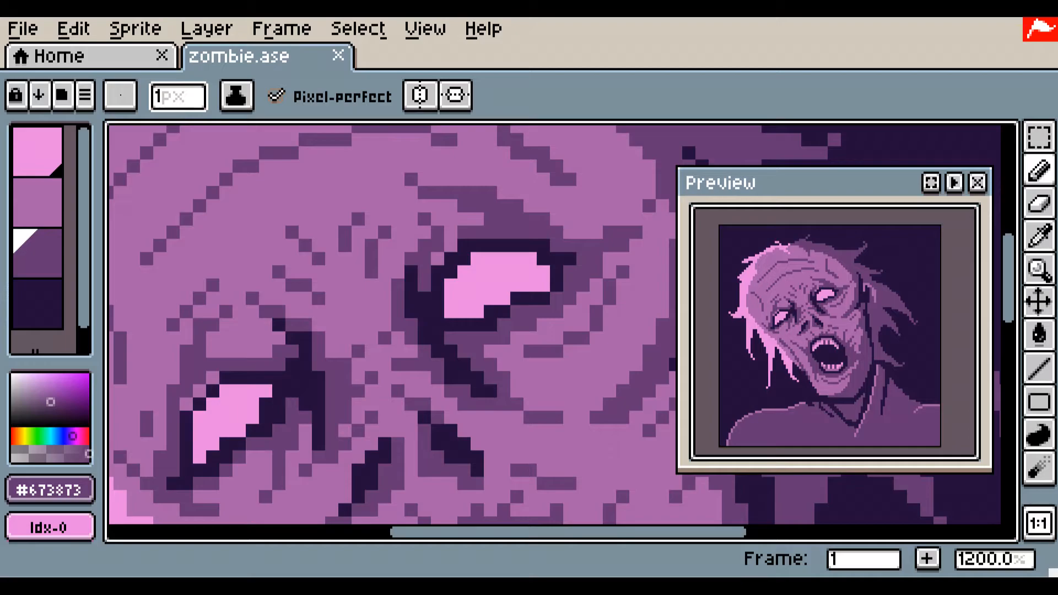
# - Extend the #a961aa skin along the left side of the forehead to thin the light hair beside it
pyautogui.scroll(-3, 115, 132)
pyautogui.moveTo(238, 244); pyautogui.dragTo(360, 422)
pyautogui.keyDown('alt'); pyautogui.click(302, 272); pyautogui.keyUp('alt')
pyautogui.moveTo(299, 269)
pyautogui.mouseDown()
pyautogui.moveTo(312, 264)
pyautogui.moveTo(287, 268)
pyautogui.moveTo(209, 330)
pyautogui.mouseUp()
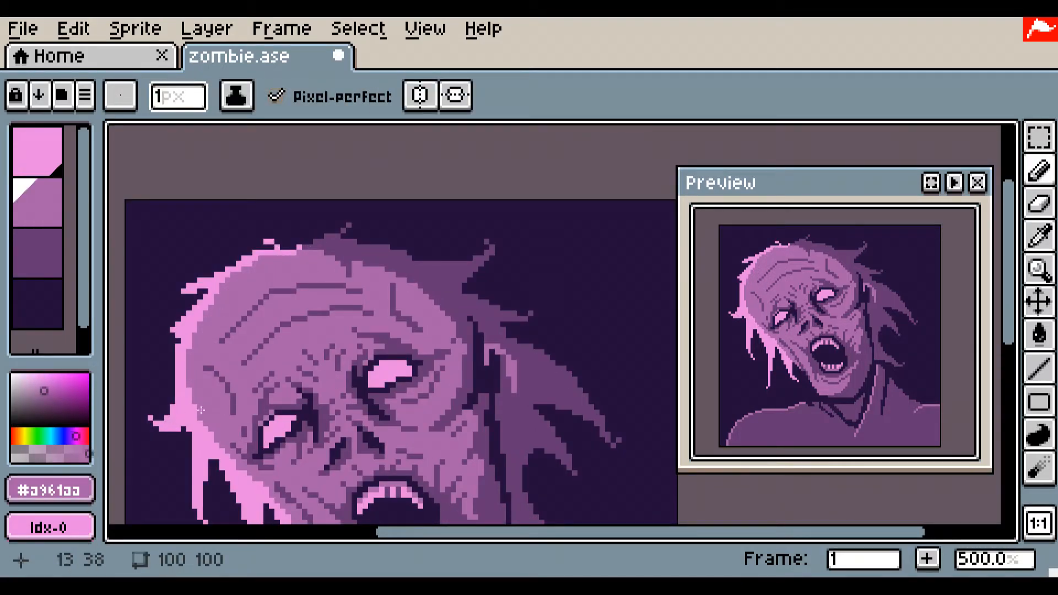
# - Recolour the hair across the top of the head and the upper right-hand tufts in #eb89e1
pyautogui.scroll(2, 389, 217)
pyautogui.keyDown('alt'); pyautogui.click(254, 242); pyautogui.keyUp('alt')
pyautogui.moveTo(413, 286)
pyautogui.mouseDown()
pyautogui.moveTo(490, 278)
pyautogui.moveTo(562, 235)
pyautogui.mouseUp()
pyautogui.press('g')
pyautogui.click(334, 207)
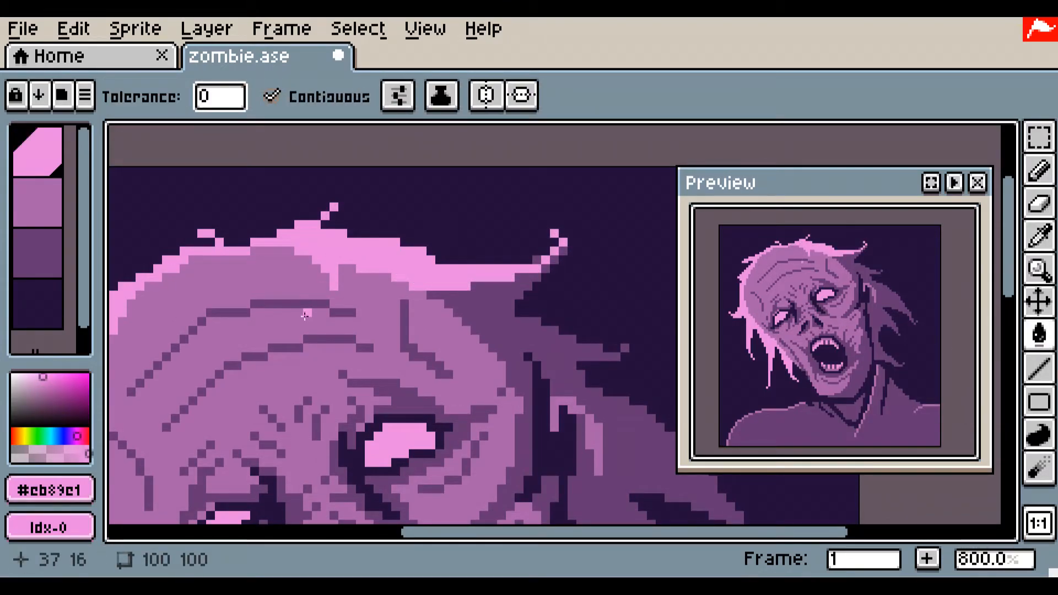
pyautogui.scroll(-2, 305, 314)
pyautogui.click(438, 374)
pyautogui.hotkey('ctrl', 'z')
pyautogui.press('b')
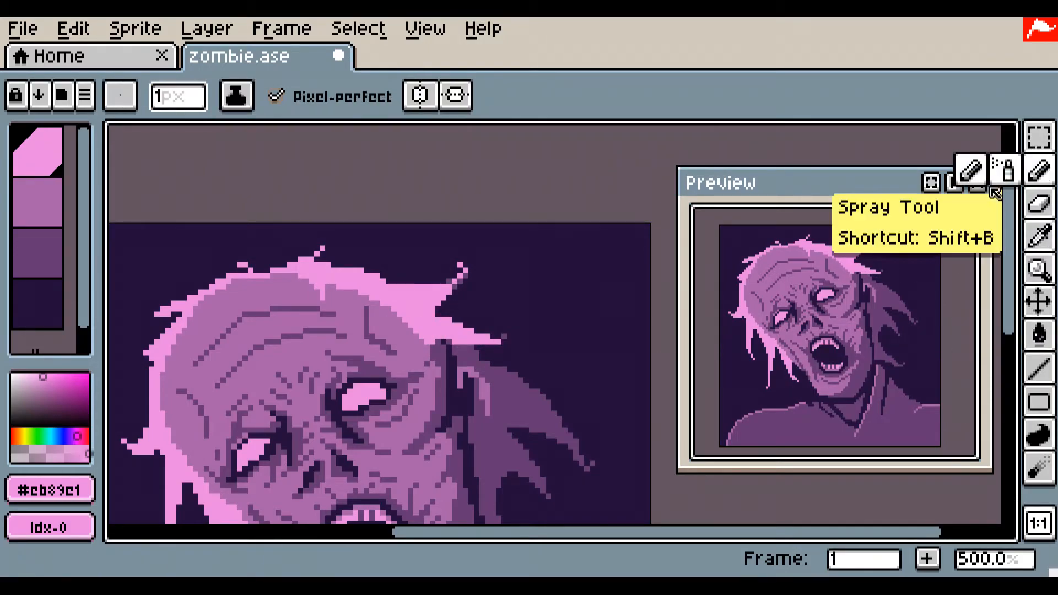
# - Extend the #eb89e1 hair down from the right-hand tuft as a pointed lock in front of the ear
pyautogui.scroll(1, 516, 253)
pyautogui.scroll(1, 516, 254)
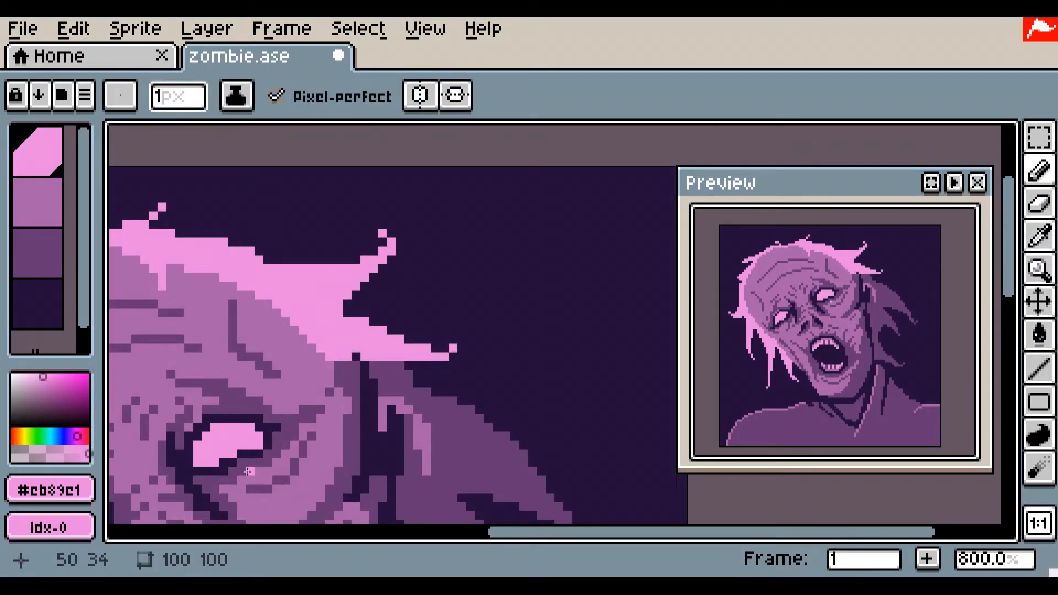
pyautogui.scroll(-1, 386, 385)
pyautogui.moveTo(363, 288); pyautogui.dragTo(395, 311)
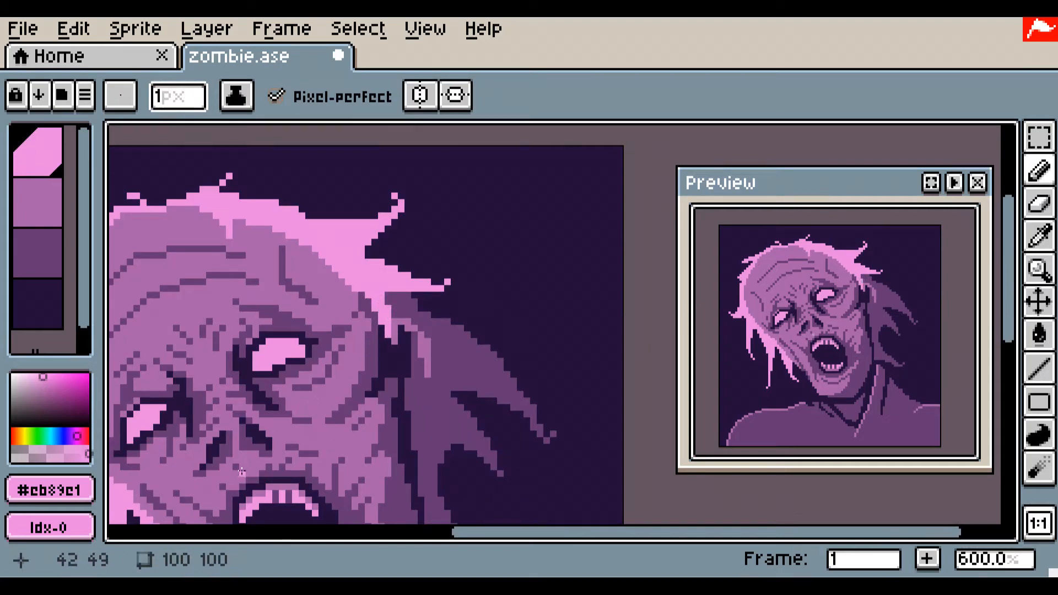
pyautogui.keyDown('alt'); pyautogui.click(427, 379); pyautogui.keyUp('alt')
pyautogui.scroll(-3, 429, 380)
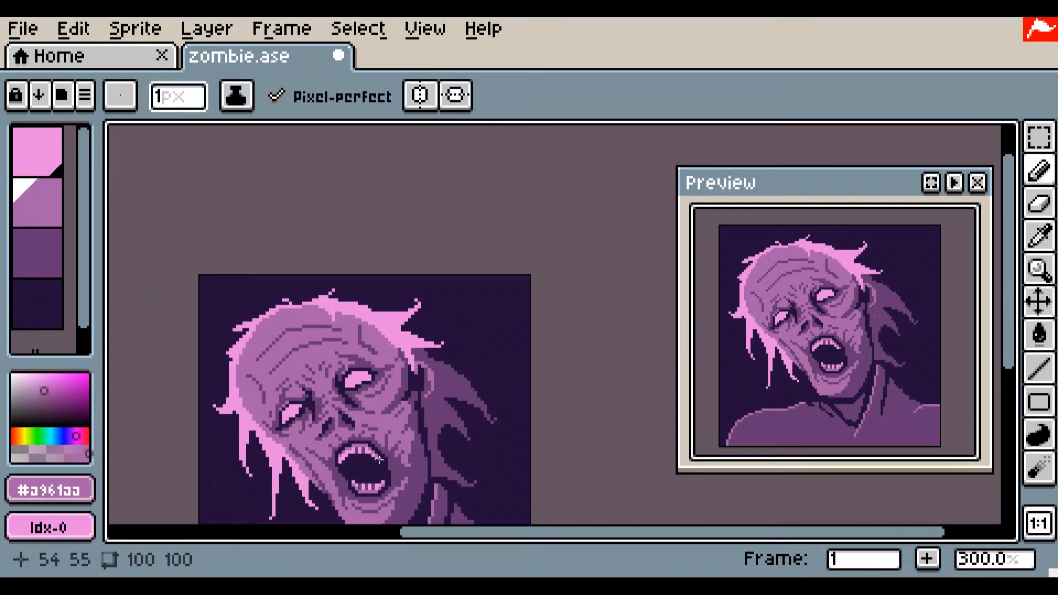
# - Pick up the #673873 shade beside the right-hand hair and save the file
pyautogui.keyDown('alt'); pyautogui.click(400, 354); pyautogui.keyUp('alt')
pyautogui.scroll(2, 400, 353)
pyautogui.scroll(2, 400, 354)
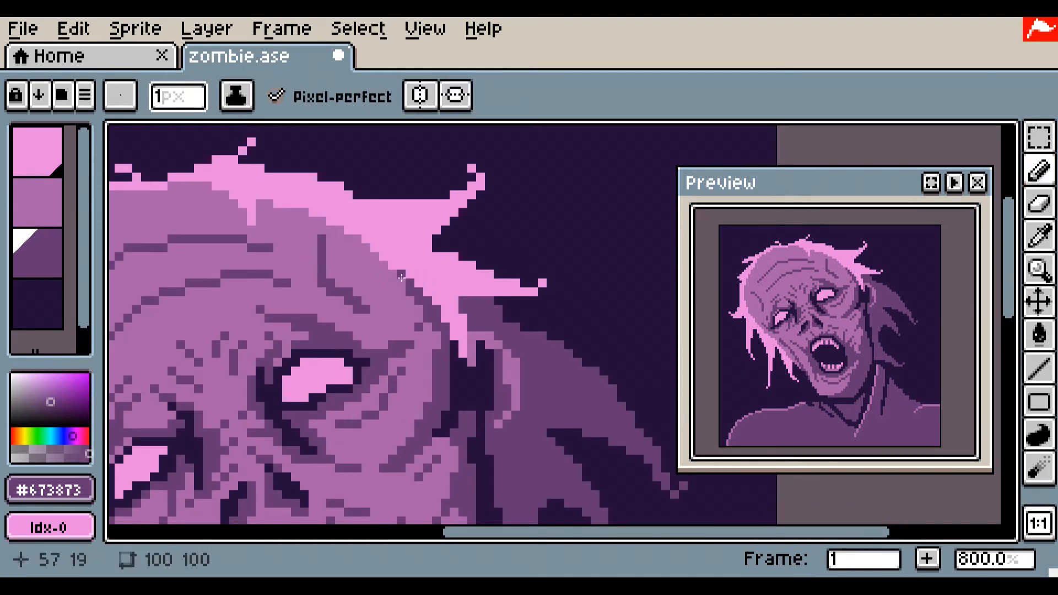
pyautogui.hotkey('ctrl', 's')
pyautogui.scroll(-4, 421, 322)
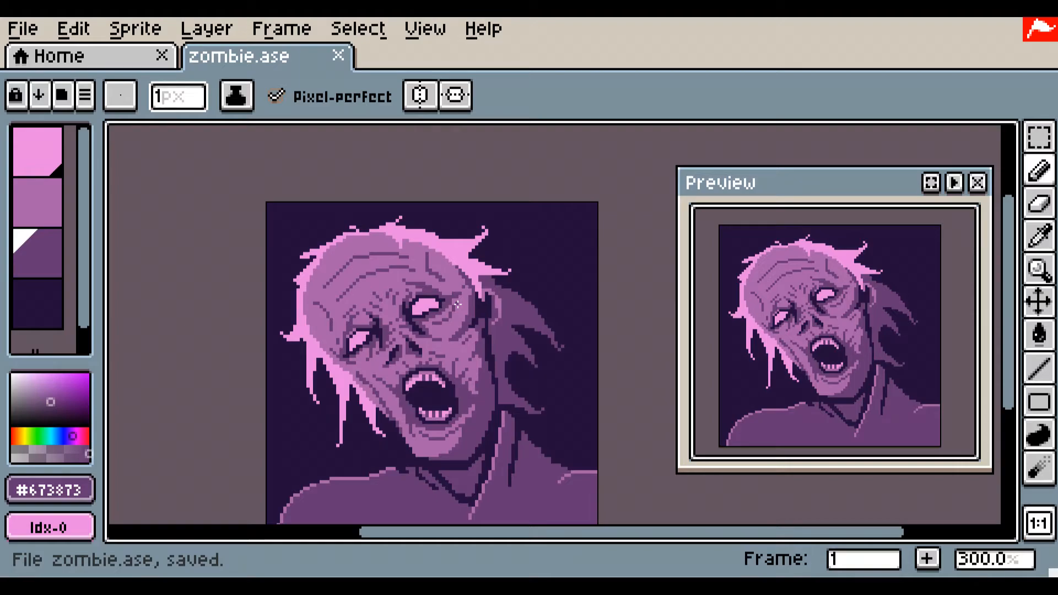
pyautogui.scroll(4, 458, 304)
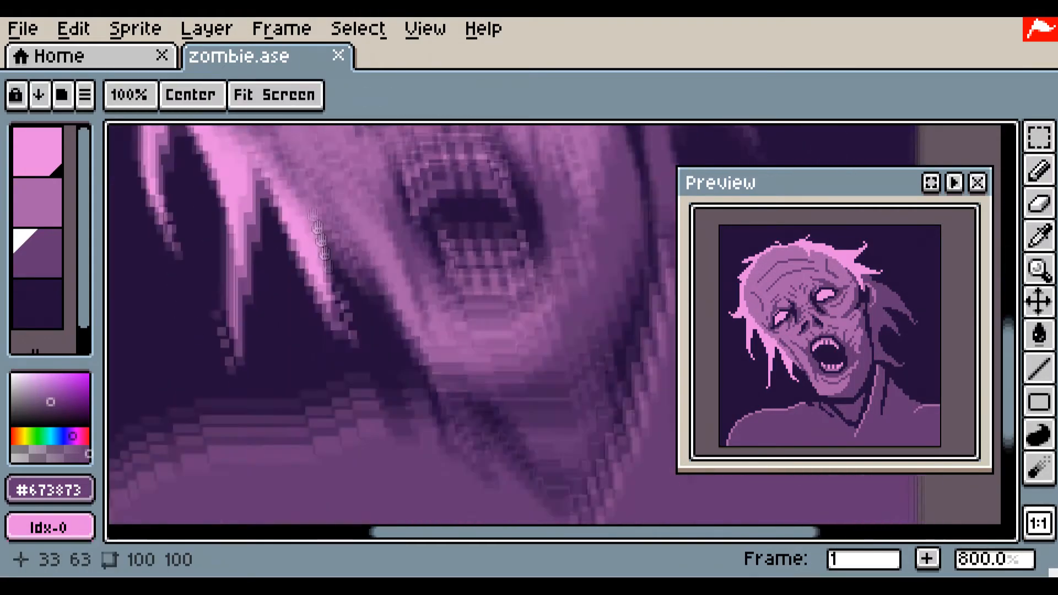
pyautogui.keyDown('alt'); pyautogui.click(387, 318); pyautogui.keyUp('alt')
pyautogui.click(388, 318)
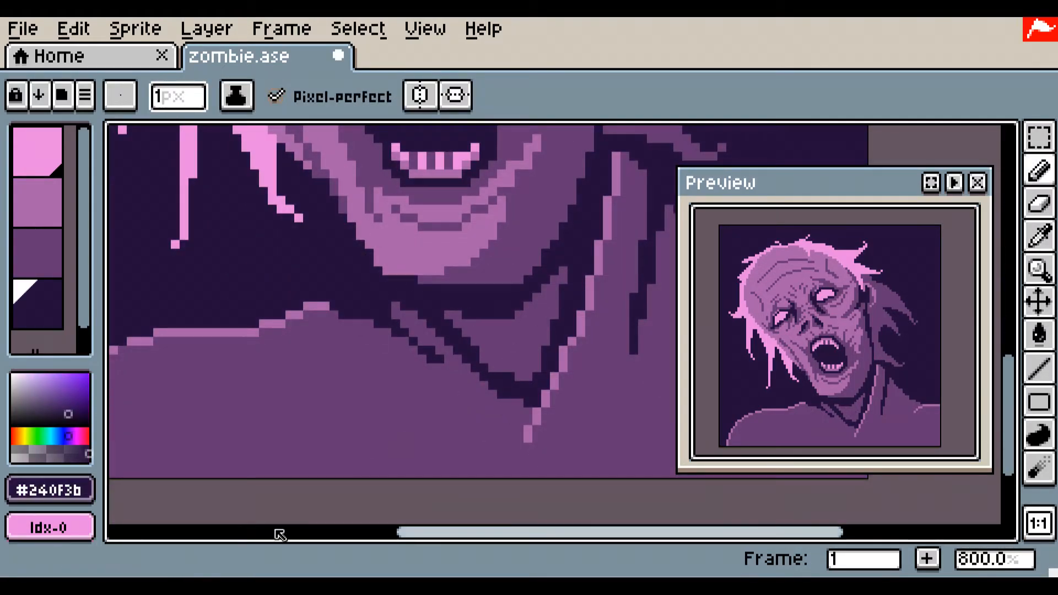
pyautogui.hotkey('ctrl', 'z')
pyautogui.scroll(3, 292, 502)
pyautogui.scroll(4, 396, 218)
pyautogui.scroll(-10, 413, 240)
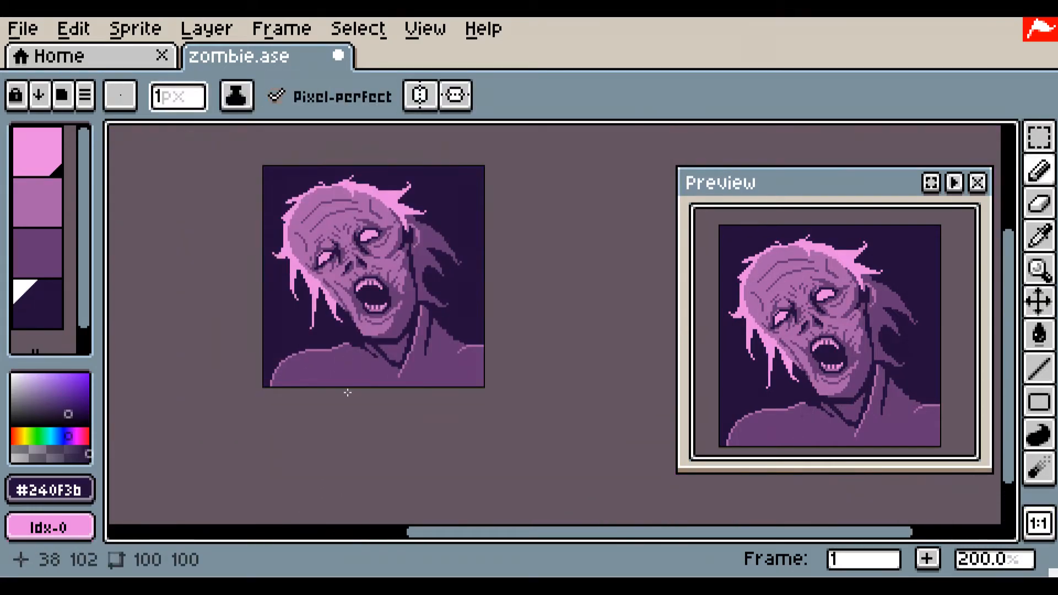
pyautogui.scroll(3, 347, 392)
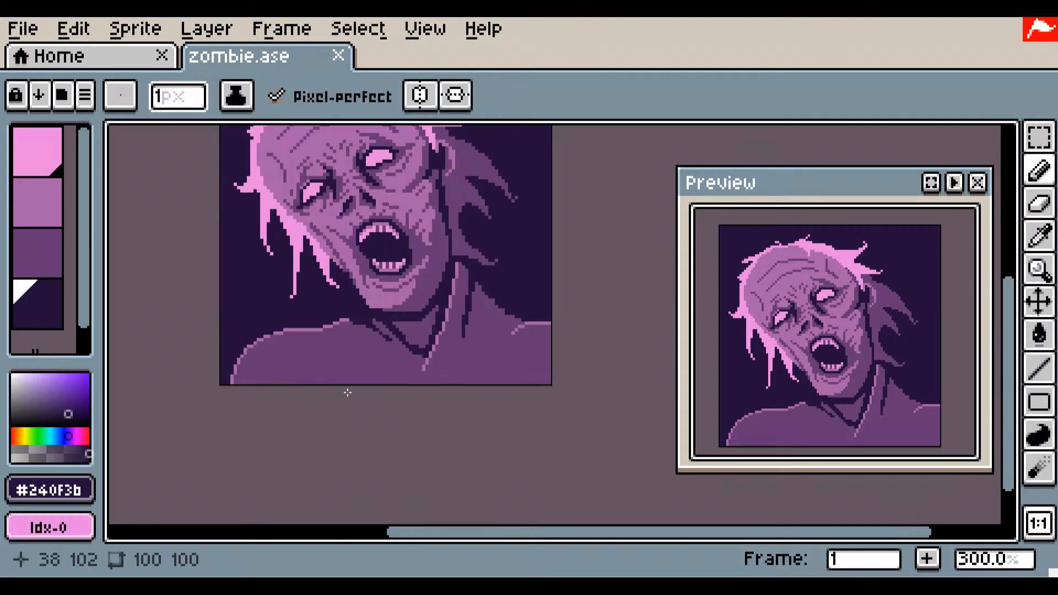
pyautogui.moveTo(474, 244); pyautogui.dragTo(383, 405)
pyautogui.hotkey('ctrl', 'z')
# - Refine the creases on the right-hand cheek with #a961aa and #673873 and thicken the short forehead wrinkle above the right-hand eye
pyautogui.scroll(2, 488, 209)
pyautogui.moveTo(488, 209); pyautogui.dragTo(403, 334)
pyautogui.keyDown('alt'); pyautogui.click(370, 263); pyautogui.keyUp('alt')
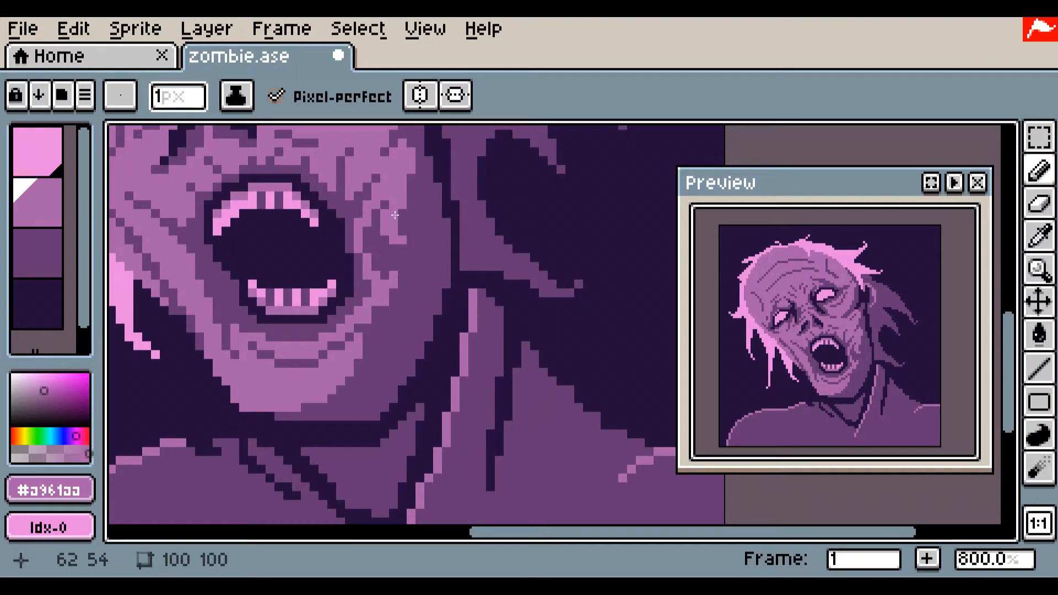
pyautogui.keyDown('alt'); pyautogui.click(415, 183); pyautogui.keyUp('alt')
pyautogui.moveTo(414, 132); pyautogui.dragTo(421, 266)
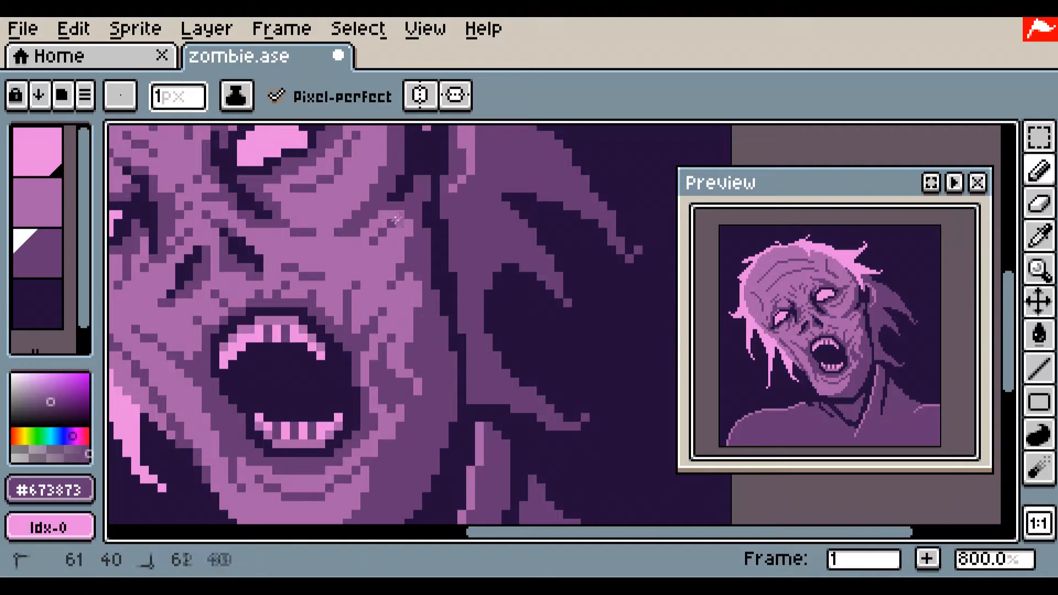
pyautogui.hotkey('ctrl', 'z')
pyautogui.scroll(-2, 405, 349)
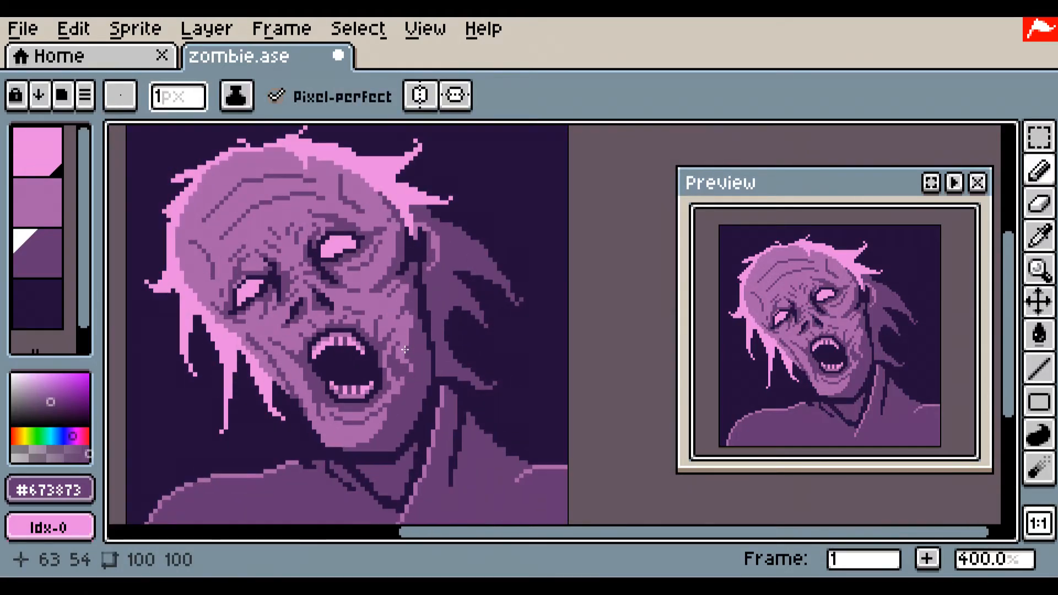
pyautogui.hotkey('ctrl', 'z')
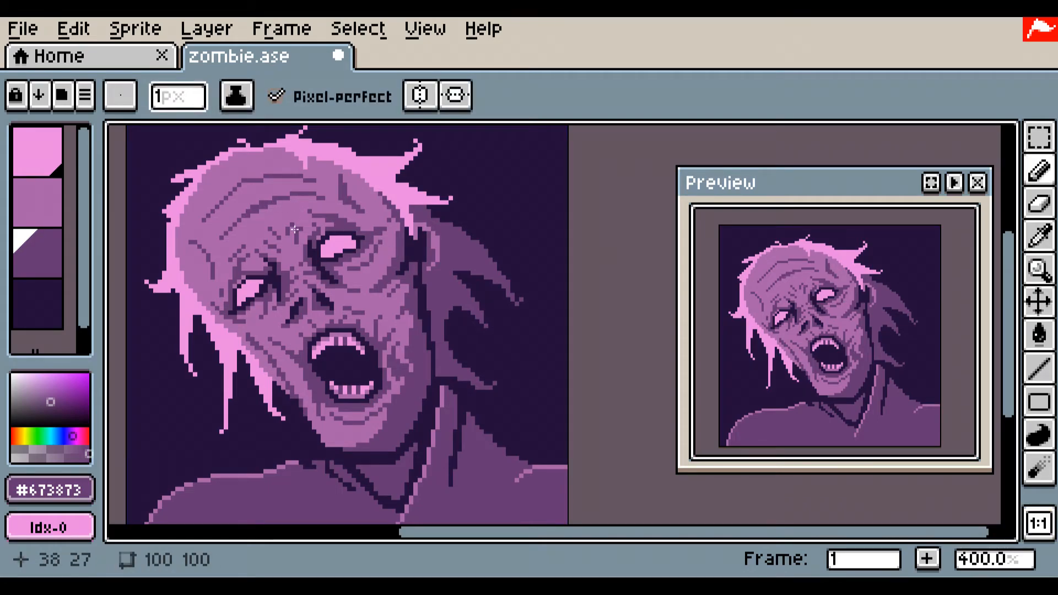
pyautogui.hotkey('ctrl', 'z')
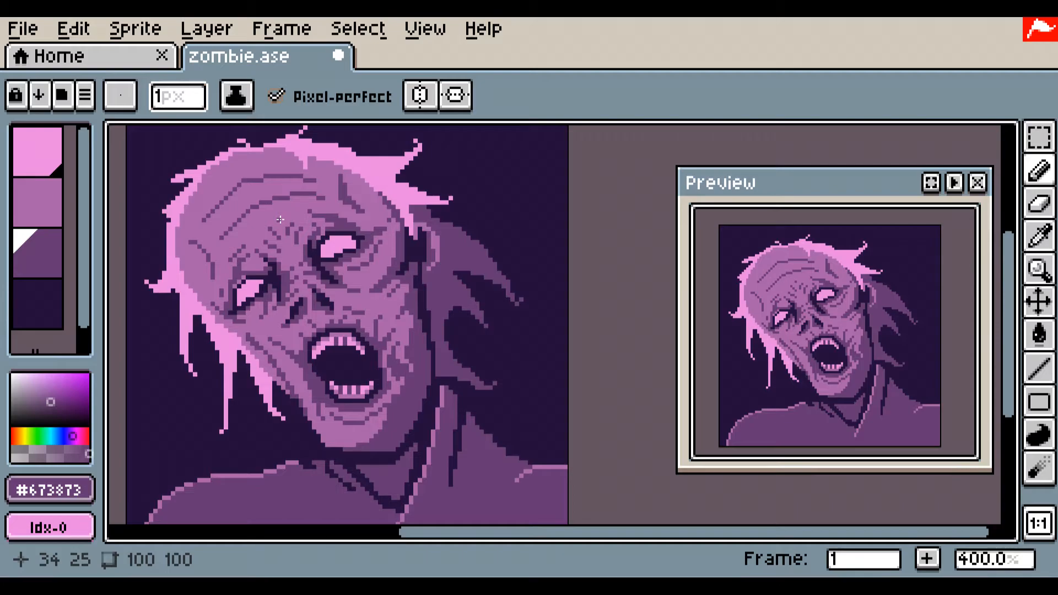
pyautogui.keyDown('alt'); pyautogui.click(441, 384); pyautogui.keyUp('alt')
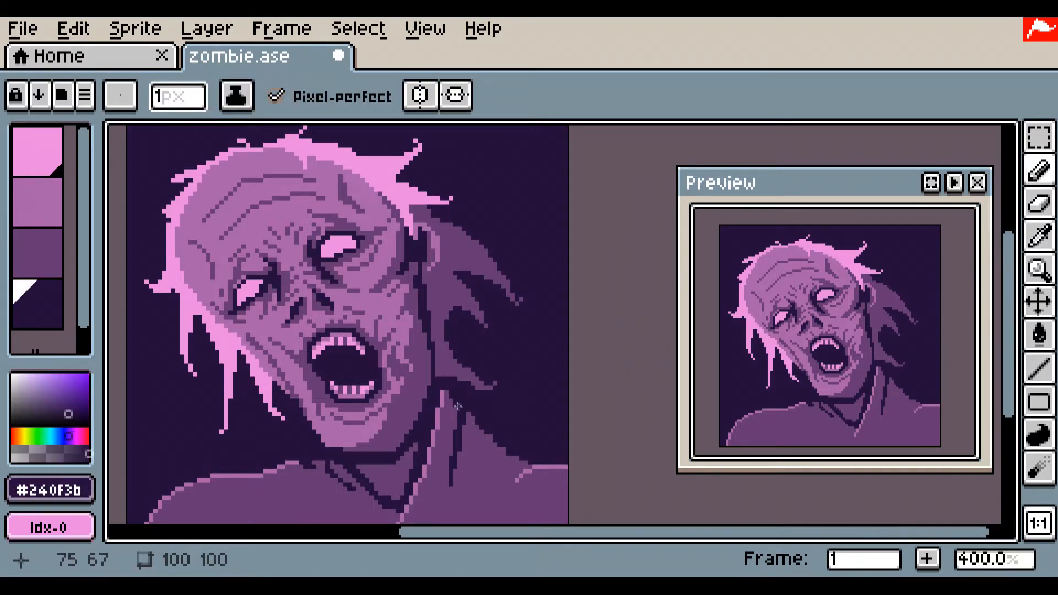
pyautogui.moveTo(398, 341); pyautogui.dragTo(381, 315)
pyautogui.moveTo(403, 390)
pyautogui.mouseDown()
pyautogui.moveTo(403, 276)
pyautogui.moveTo(402, 368)
pyautogui.moveTo(439, 326)
pyautogui.moveTo(437, 296)
pyautogui.mouseUp()
pyautogui.hotkey('ctrl', 'z')
pyautogui.hotkey('ctrl', 'z')
pyautogui.scroll(1, 454, 353)
pyautogui.moveTo(508, 372)
pyautogui.mouseDown()
pyautogui.moveTo(491, 393)
pyautogui.moveTo(506, 381)
pyautogui.moveTo(484, 371)
pyautogui.moveTo(483, 400)
pyautogui.mouseUp()
pyautogui.moveTo(455, 345)
pyautogui.mouseDown()
pyautogui.moveTo(488, 396)
pyautogui.moveTo(559, 394)
pyautogui.mouseUp()
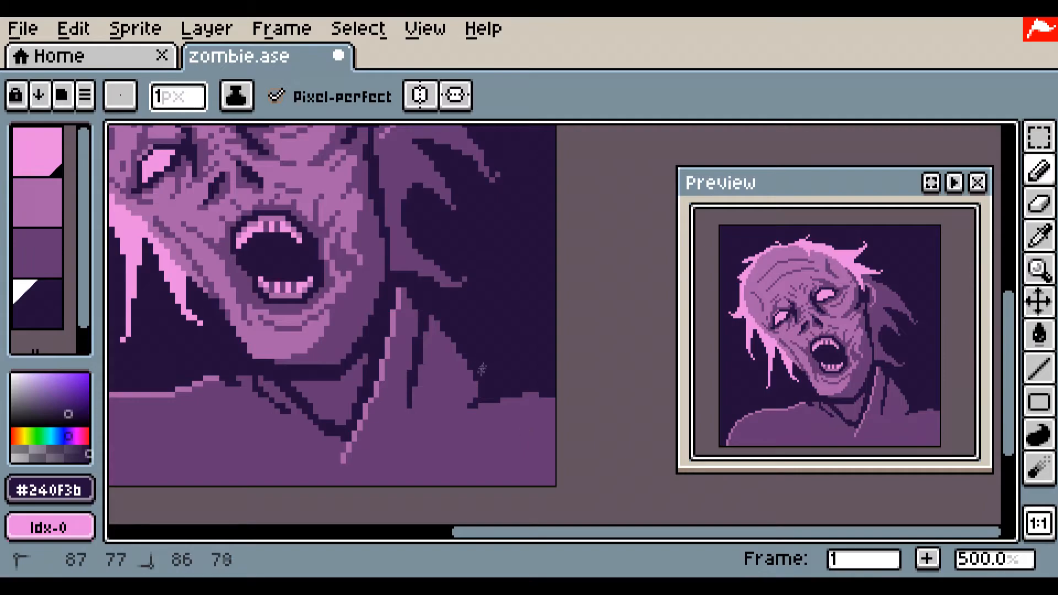
pyautogui.moveTo(482, 368); pyautogui.dragTo(300, 533)
pyautogui.scroll(-2, 425, 416)
pyautogui.moveTo(406, 417)
pyautogui.mouseDown()
pyautogui.moveTo(385, 446)
pyautogui.moveTo(394, 468)
pyautogui.mouseUp()
pyautogui.hotkey('ctrl', 'z')
pyautogui.hotkey('ctrl', 'z')
pyautogui.hotkey('ctrl', 'z')
pyautogui.press('b')
pyautogui.scroll(2, 457, 367)
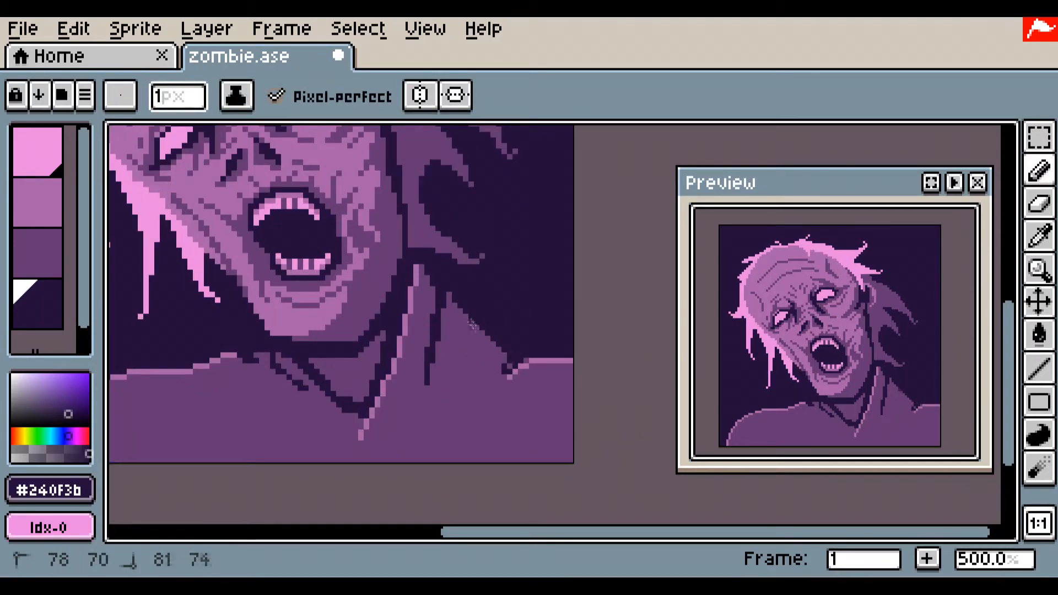
# - Redraw the right-hand shoulder as a smooth downward curve using #240f3b and #673873, removing its light outline
pyautogui.moveTo(471, 324); pyautogui.dragTo(573, 392)
pyautogui.click(1039, 333)
pyautogui.click(1038, 171)
pyautogui.moveTo(526, 366)
pyautogui.mouseDown()
pyautogui.moveTo(561, 394)
pyautogui.moveTo(513, 380)
pyautogui.mouseUp()
pyautogui.moveTo(457, 302)
pyautogui.mouseDown()
pyautogui.moveTo(500, 374)
pyautogui.moveTo(573, 420)
pyautogui.moveTo(488, 370)
pyautogui.moveTo(486, 352)
pyautogui.moveTo(499, 364)
pyautogui.moveTo(480, 347)
pyautogui.moveTo(502, 373)
pyautogui.mouseUp()
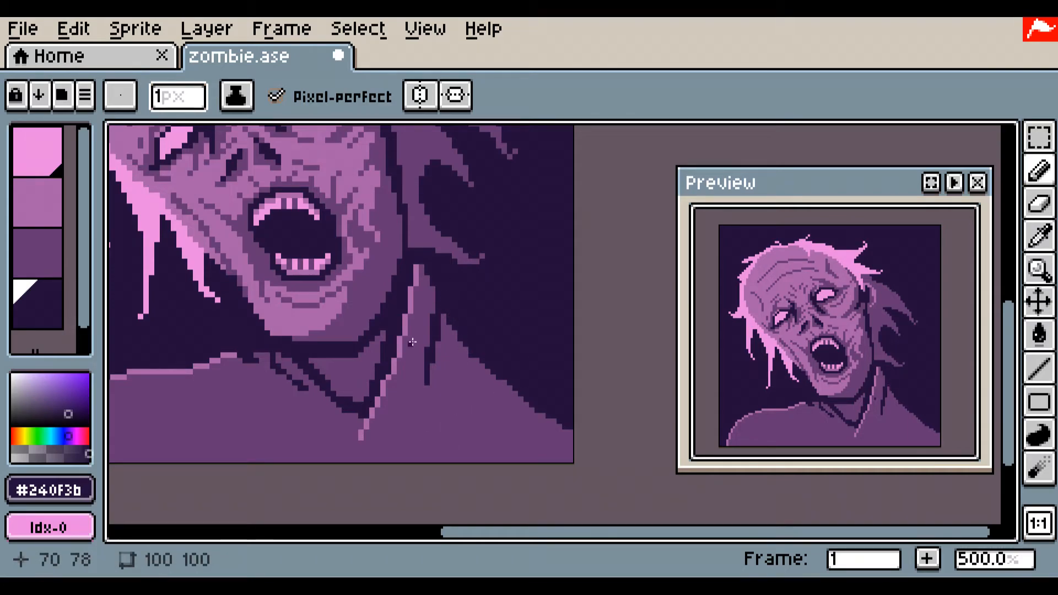
pyautogui.keyDown('alt'); pyautogui.click(484, 413); pyautogui.keyUp('alt')
pyautogui.moveTo(483, 372)
pyautogui.mouseDown()
pyautogui.moveTo(570, 416)
pyautogui.moveTo(538, 413)
pyautogui.mouseUp()
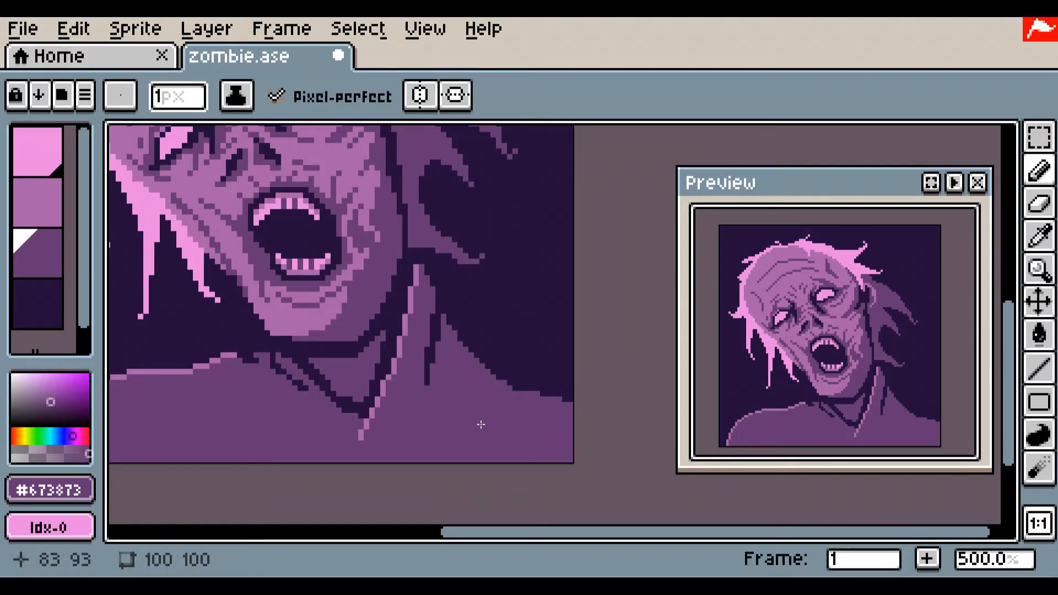
# - Paint over the light line running down the right-hand side of the neck with #673873
pyautogui.keyDown('alt'); pyautogui.click(418, 261); pyautogui.keyUp('alt')
pyautogui.keyDown('alt'); pyautogui.click(424, 277); pyautogui.keyUp('alt')
pyautogui.moveTo(416, 267); pyautogui.dragTo(404, 336)
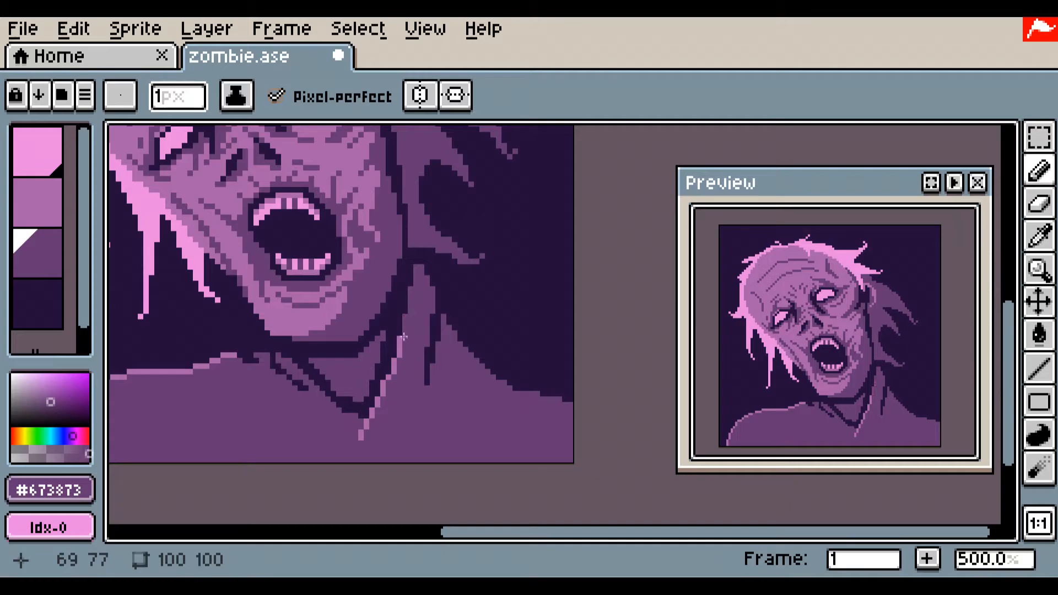
pyautogui.moveTo(384, 389)
pyautogui.mouseDown()
pyautogui.moveTo(358, 437)
pyautogui.moveTo(359, 467)
pyautogui.mouseUp()
# - Recolour the light outline of the left-hand shoulder segment by segment with #673873
pyautogui.moveTo(205, 412); pyautogui.dragTo(455, 401)
pyautogui.press('g')
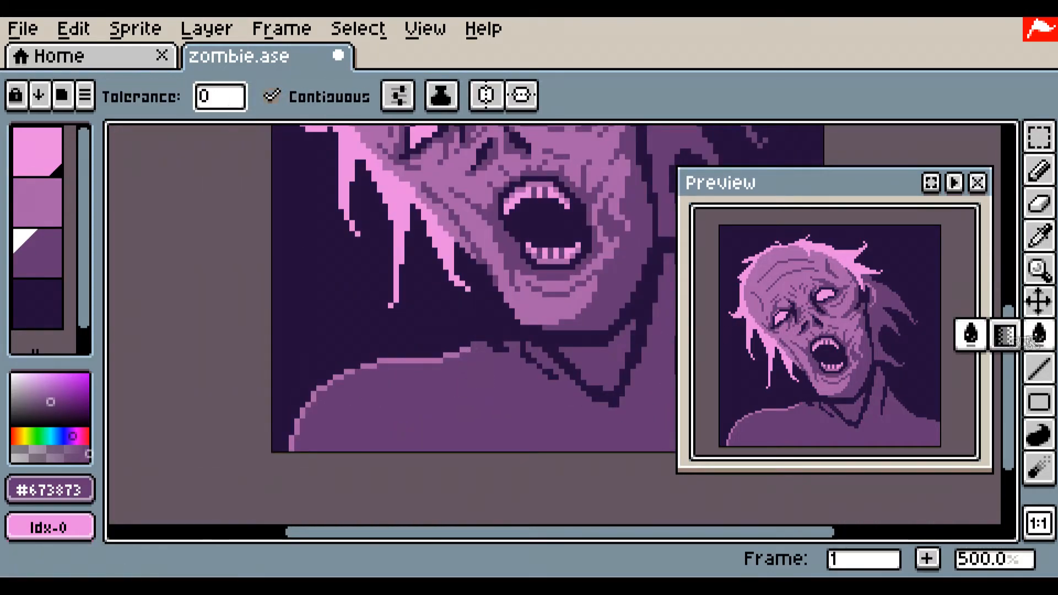
pyautogui.click(304, 407)
pyautogui.hotkey('ctrl', 'z')
pyautogui.click(349, 372)
pyautogui.click(322, 387)
pyautogui.click(314, 396)
pyautogui.click(303, 412)
pyautogui.click(297, 427)
pyautogui.click(292, 443)
pyautogui.moveTo(515, 425); pyautogui.dragTo(312, 329)
pyautogui.hotkey('ctrl', 'z')
pyautogui.hotkey('ctrl', 'z')
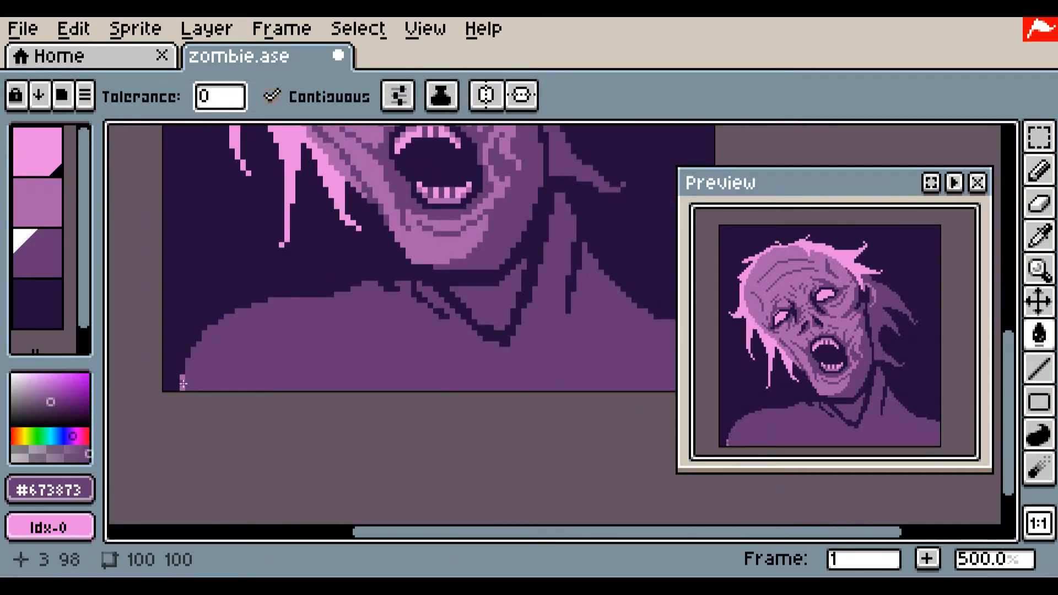
# - Smooth the left-hand shoulder's upper edge with #240f3b and #673873, remove the short crease beside the neck, and save the file
pyautogui.keyDown('alt'); pyautogui.click(311, 265); pyautogui.keyUp('alt')
pyautogui.click(1038, 171)
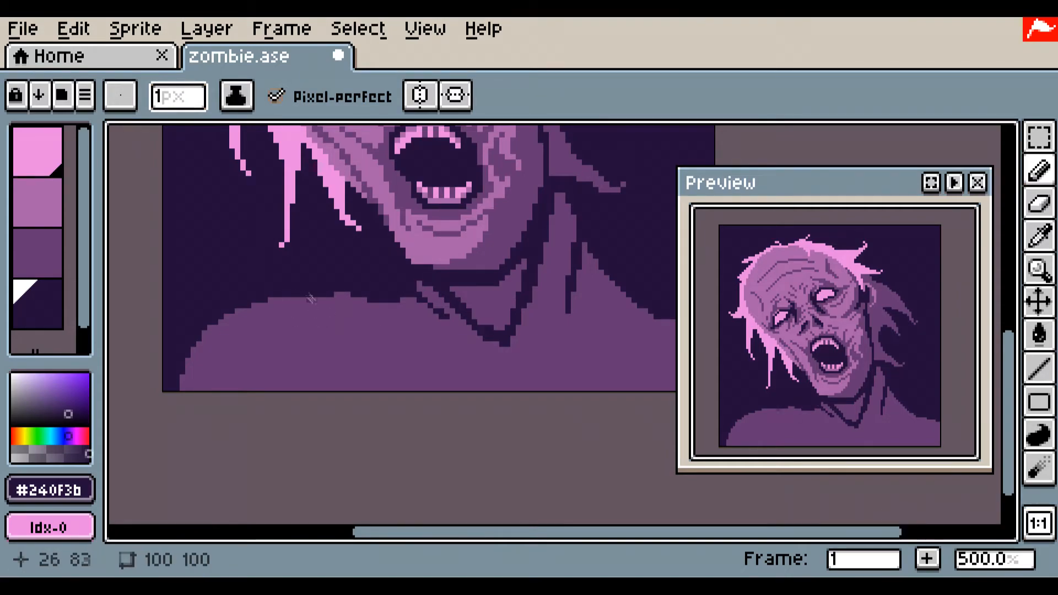
pyautogui.keyDown('alt'); pyautogui.click(328, 295); pyautogui.keyUp('alt')
pyautogui.keyDown('alt'); pyautogui.click(389, 294); pyautogui.keyUp('alt')
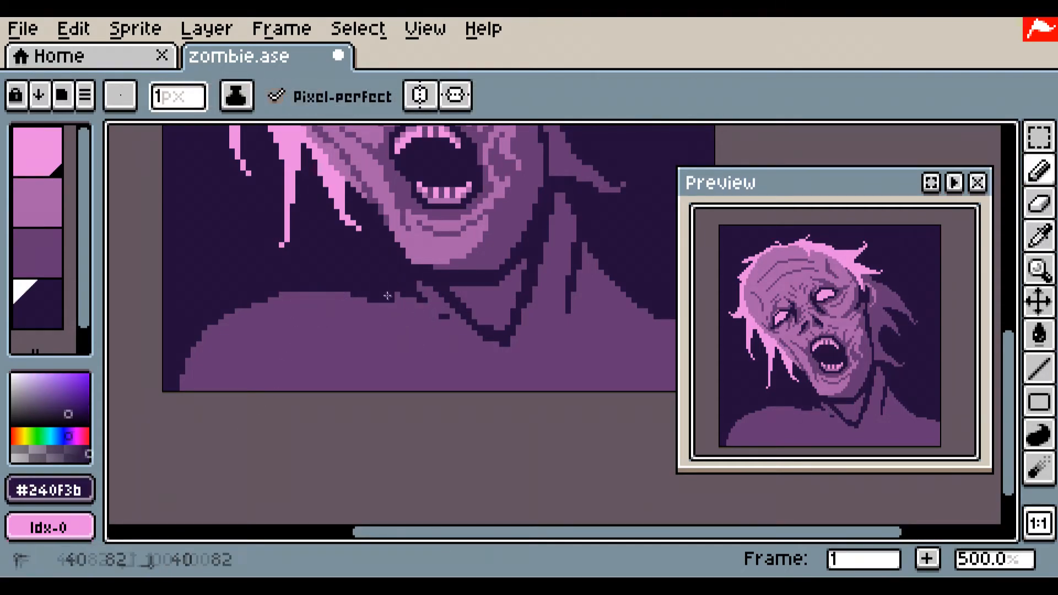
pyautogui.keyDown('alt'); pyautogui.click(419, 291); pyautogui.keyUp('alt')
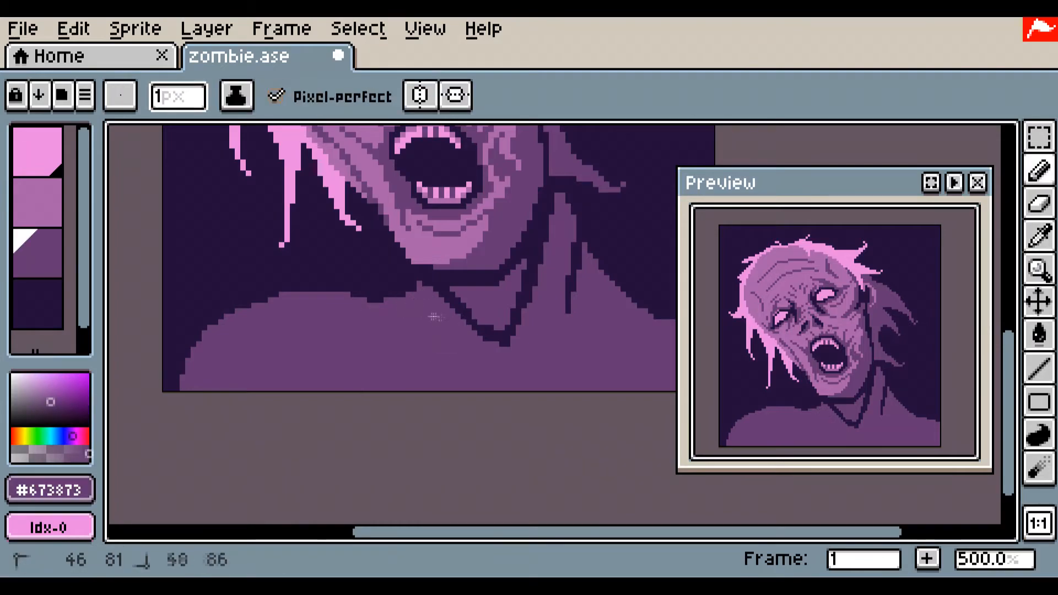
pyautogui.moveTo(357, 296); pyautogui.dragTo(384, 295)
pyautogui.moveTo(424, 287); pyautogui.dragTo(395, 300)
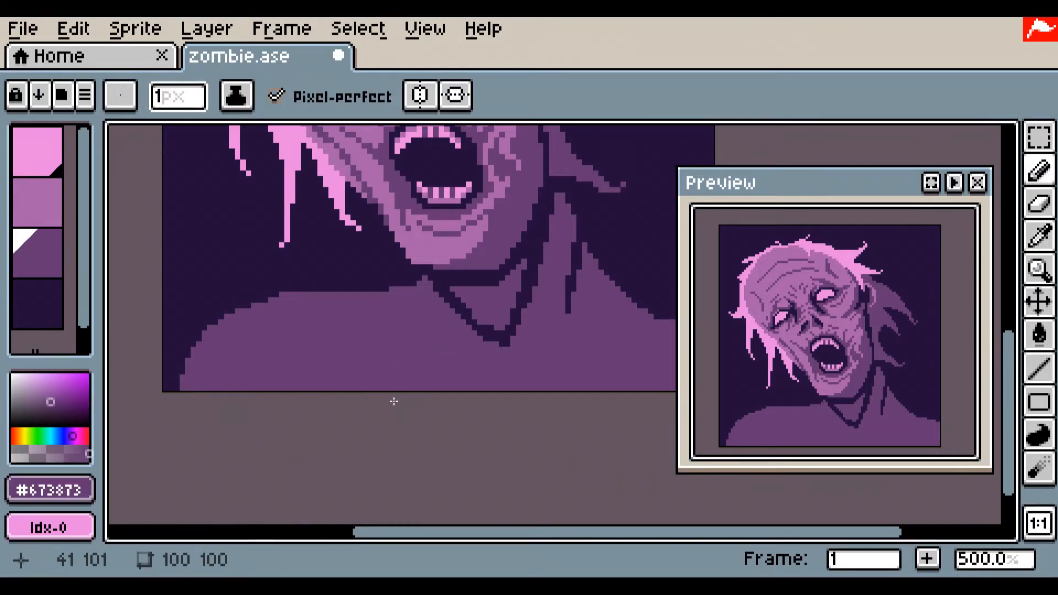
pyautogui.scroll(-3, 394, 401)
pyautogui.hotkey('ctrl', 'z')
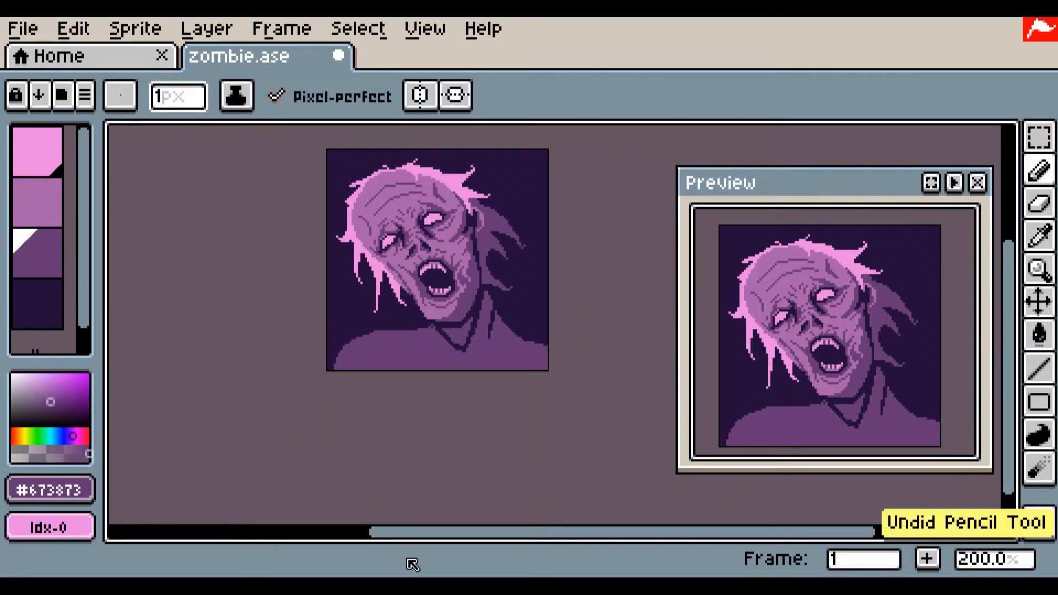
pyautogui.hotkey('ctrl', 'y')
pyautogui.hotkey('ctrl', 's')
# - Remove the whole neck and shoulders by filling them with the #240f3b background colour
pyautogui.press('-')
pyautogui.press('-')
pyautogui.scroll(3, 407, 540)
pyautogui.moveTo(421, 275); pyautogui.dragTo(356, 432)
pyautogui.moveTo(449, 380); pyautogui.dragTo(450, 338)
pyautogui.keyDown('alt'); pyautogui.click(476, 344); pyautogui.keyUp('alt')
pyautogui.press('g')
pyautogui.click(443, 394)
pyautogui.click(427, 382)
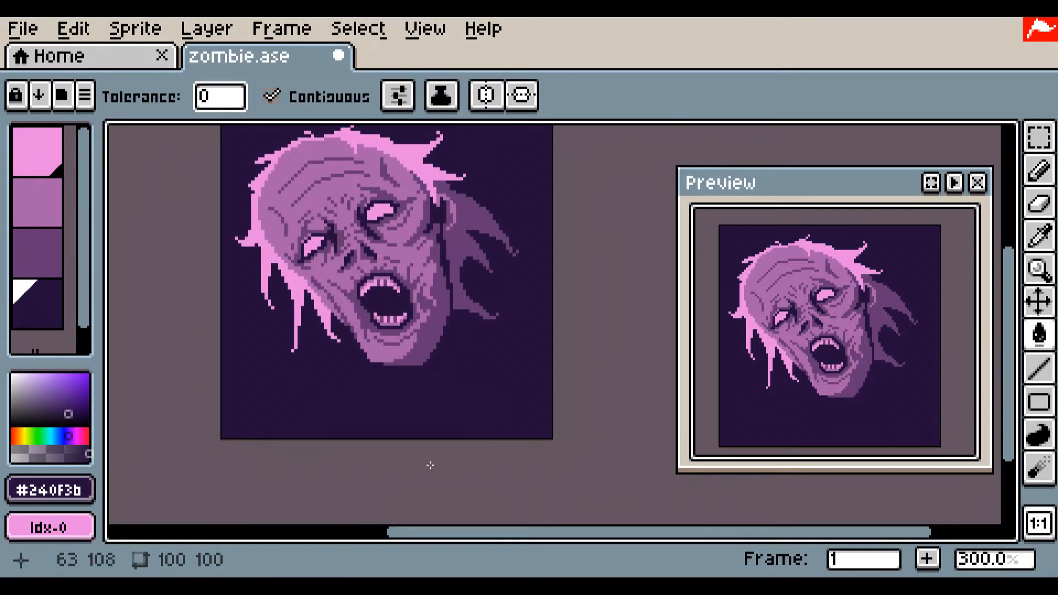
# - Outline a new neck and sloping shoulders beneath the head in #a961aa
pyautogui.keyDown('alt'); pyautogui.click(413, 350); pyautogui.keyUp('alt')
pyautogui.scroll(2, 448, 362)
pyautogui.scroll(-1, 450, 333)
pyautogui.click(455, 325)
pyautogui.hotkey('ctrl', 'z')
pyautogui.press('b')
pyautogui.moveTo(451, 303); pyautogui.dragTo(434, 405)
pyautogui.moveTo(360, 365)
pyautogui.mouseDown()
pyautogui.moveTo(356, 420)
pyautogui.moveTo(433, 407)
pyautogui.mouseUp()
pyautogui.scroll(-1, 465, 334)
pyautogui.moveTo(459, 307)
pyautogui.mouseDown()
pyautogui.moveTo(454, 357)
pyautogui.moveTo(557, 413)
pyautogui.mouseUp()
pyautogui.moveTo(385, 379); pyautogui.dragTo(222, 491)
# - Fill the new neck and shoulders with #a961aa and save the file
pyautogui.press('g')
pyautogui.click(449, 408)
pyautogui.press('b')
pyautogui.click(468, 352)
pyautogui.hotkey('ctrl', 'z')
pyautogui.press('v')
pyautogui.hotkey('ctrl', 's')
pyautogui.press('b')
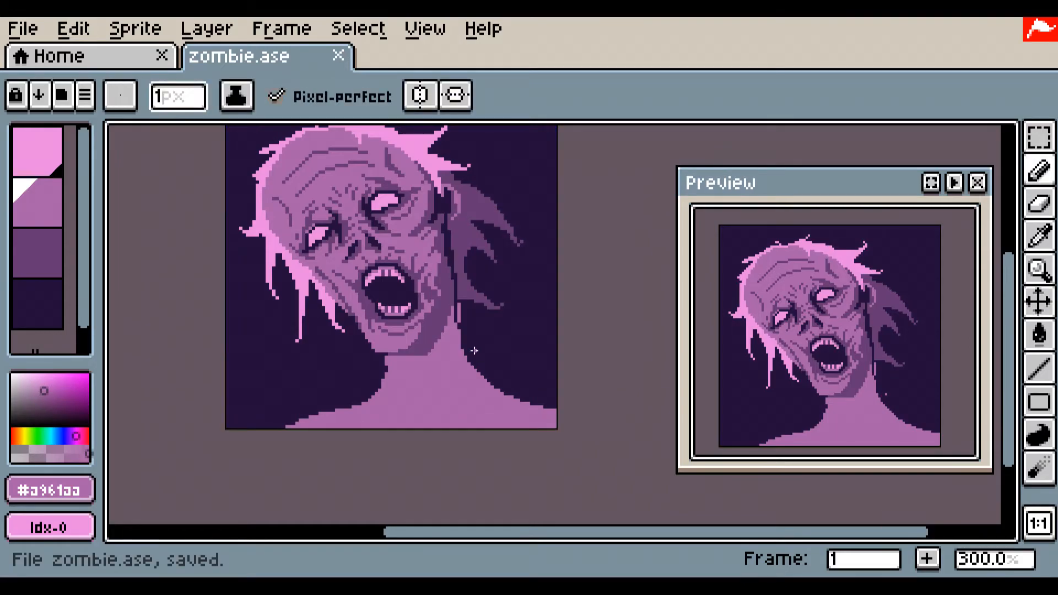
# - Line the right underside of the jaw with #240f3b and shade the neck just below it in #673873
pyautogui.scroll(2, 474, 351)
pyautogui.keyDown('alt'); pyautogui.click(458, 291); pyautogui.keyUp('alt')
pyautogui.moveTo(343, 357)
pyautogui.mouseDown()
pyautogui.moveTo(394, 316)
pyautogui.moveTo(331, 367)
pyautogui.moveTo(430, 320)
pyautogui.moveTo(328, 372)
pyautogui.moveTo(414, 268)
pyautogui.mouseUp()
pyautogui.scroll(2, 405, 329)
pyautogui.keyDown('alt'); pyautogui.click(394, 287); pyautogui.keyUp('alt')
pyautogui.moveTo(379, 302); pyautogui.dragTo(326, 356)
pyautogui.moveTo(361, 329)
pyautogui.mouseDown()
pyautogui.moveTo(334, 354)
pyautogui.moveTo(257, 365)
pyautogui.moveTo(301, 355)
pyautogui.mouseUp()
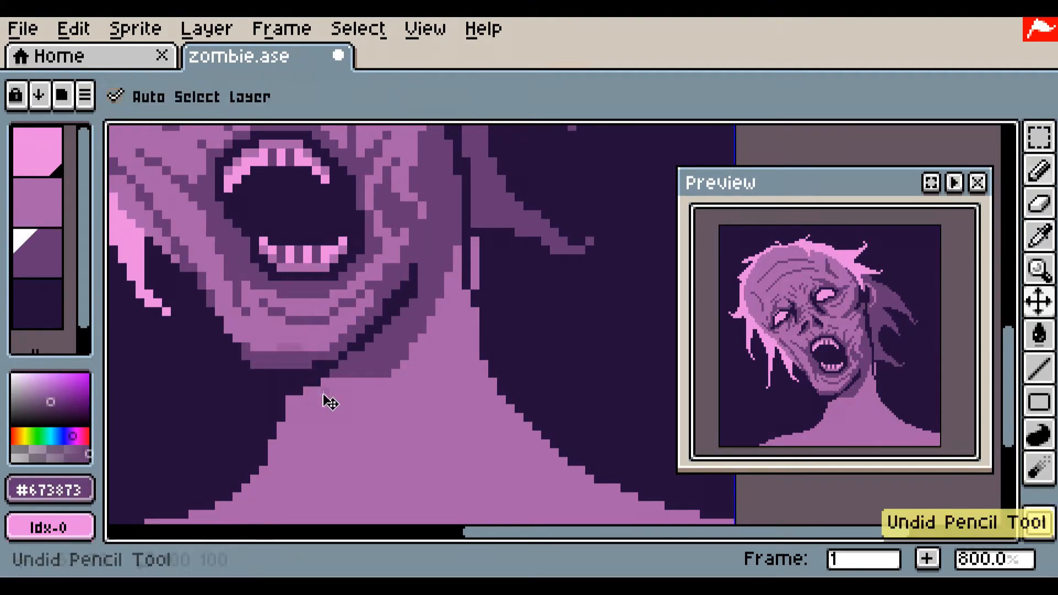
# - Widen the left-hand side of the neck and shoulder with #a961aa and save the file
pyautogui.keyDown('alt'); pyautogui.click(387, 312); pyautogui.keyUp('alt')
pyautogui.keyDown('alt'); pyautogui.click(466, 206); pyautogui.keyUp('alt')
pyautogui.scroll(-4, 479, 221)
pyautogui.moveTo(480, 223); pyautogui.dragTo(454, 312)
pyautogui.keyDown('alt'); pyautogui.click(402, 409); pyautogui.keyUp('alt')
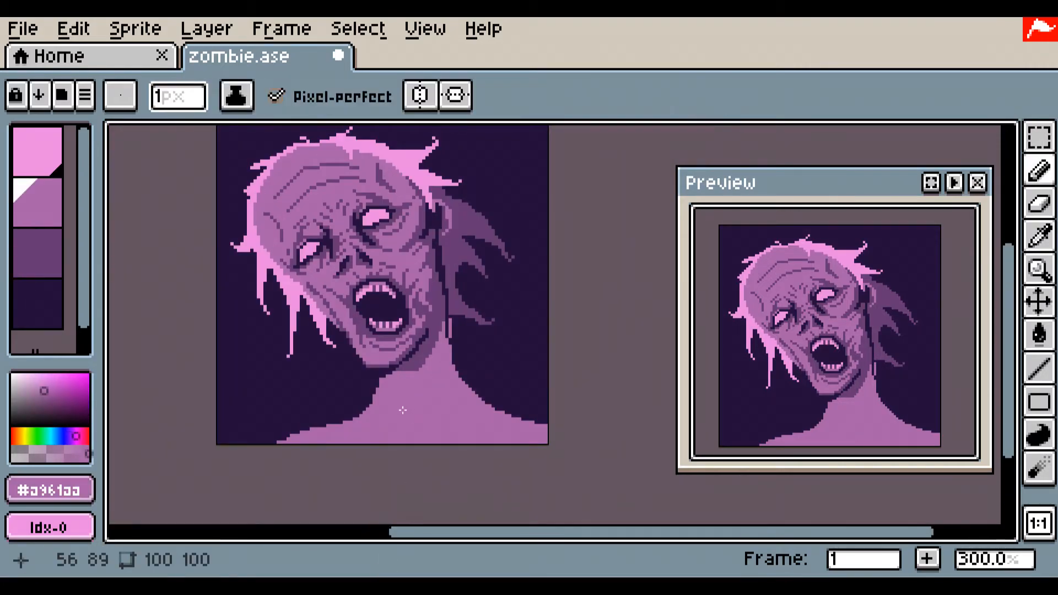
pyautogui.scroll(2, 375, 386)
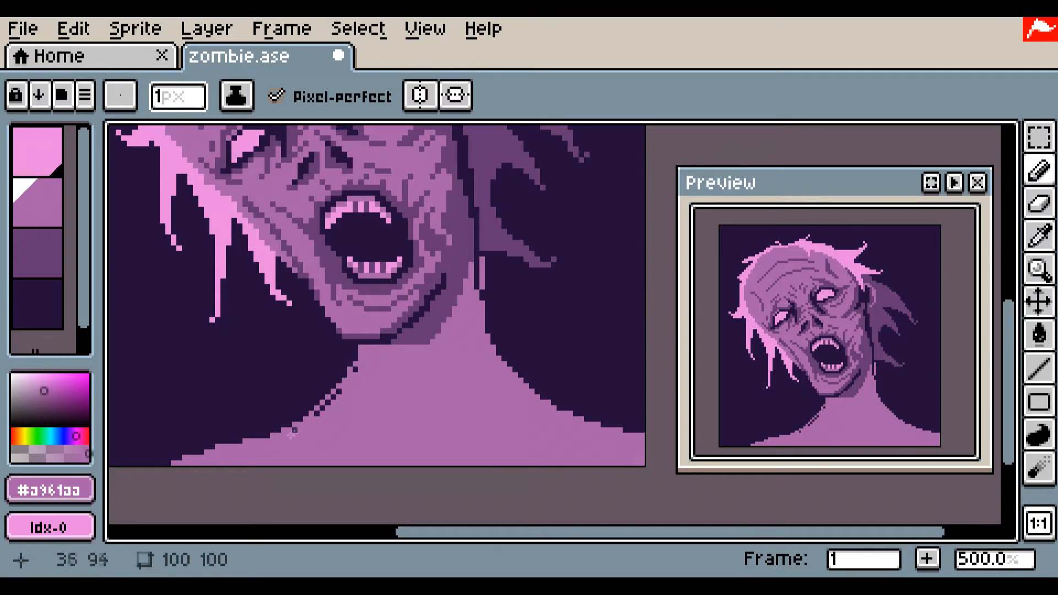
pyautogui.scroll(-2, 449, 488)
pyautogui.hotkey('ctrl', 's')
# - Even out the neck and shoulders in #a961aa, closing the gaps on the left and clearing the shadow under the jaw
pyautogui.scroll(2, 449, 485)
pyautogui.keyDown('alt'); pyautogui.click(430, 318); pyautogui.keyUp('alt')
pyautogui.moveTo(433, 331)
pyautogui.mouseDown()
pyautogui.moveTo(406, 365)
pyautogui.moveTo(300, 430)
pyautogui.mouseUp()
pyautogui.click(1039, 334)
pyautogui.click(337, 386)
pyautogui.keyDown('alt'); pyautogui.click(411, 453); pyautogui.keyUp('alt')
pyautogui.click(460, 283)
pyautogui.hotkey('ctrl', 'z')
pyautogui.click(1039, 170)
pyautogui.moveTo(450, 282); pyautogui.dragTo(467, 276)
# - Fill the neck and shoulders with #673873 and cover the thin strip beside the upper neck with #240f3b
pyautogui.click(1039, 333)
pyautogui.keyDown('alt'); pyautogui.click(444, 294); pyautogui.keyUp('alt')
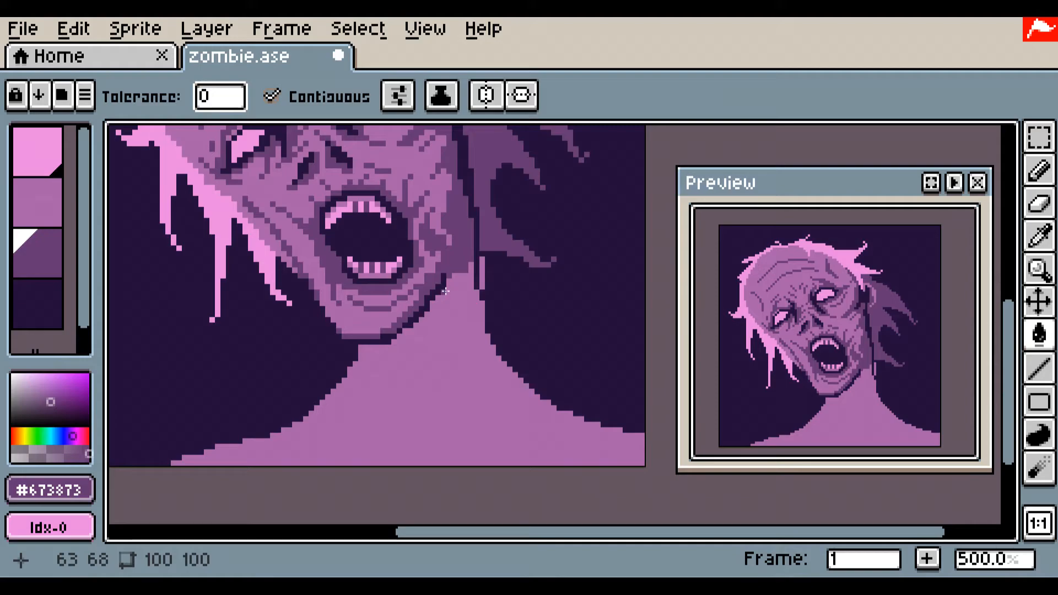
pyautogui.click(252, 439)
pyautogui.keyDown('alt'); pyautogui.click(485, 262); pyautogui.keyUp('alt')
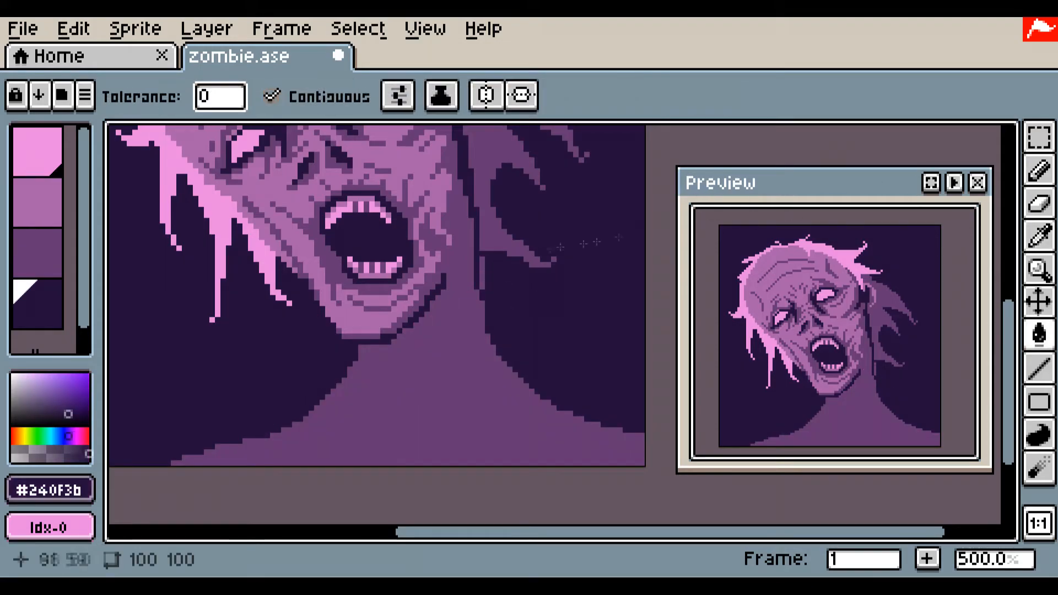
# - Outline and fill a lit #a961aa patch on the front of the neck, extending it up beneath the jaw line
pyautogui.keyDown('alt'); pyautogui.click(412, 351); pyautogui.keyUp('alt')
pyautogui.click(421, 348)
pyautogui.hotkey('ctrl', 'z')
pyautogui.click(1038, 169)
pyautogui.moveTo(433, 304)
pyautogui.mouseDown()
pyautogui.moveTo(411, 410)
pyautogui.moveTo(333, 392)
pyautogui.mouseUp()
pyautogui.click(1039, 334)
pyautogui.click(424, 342)
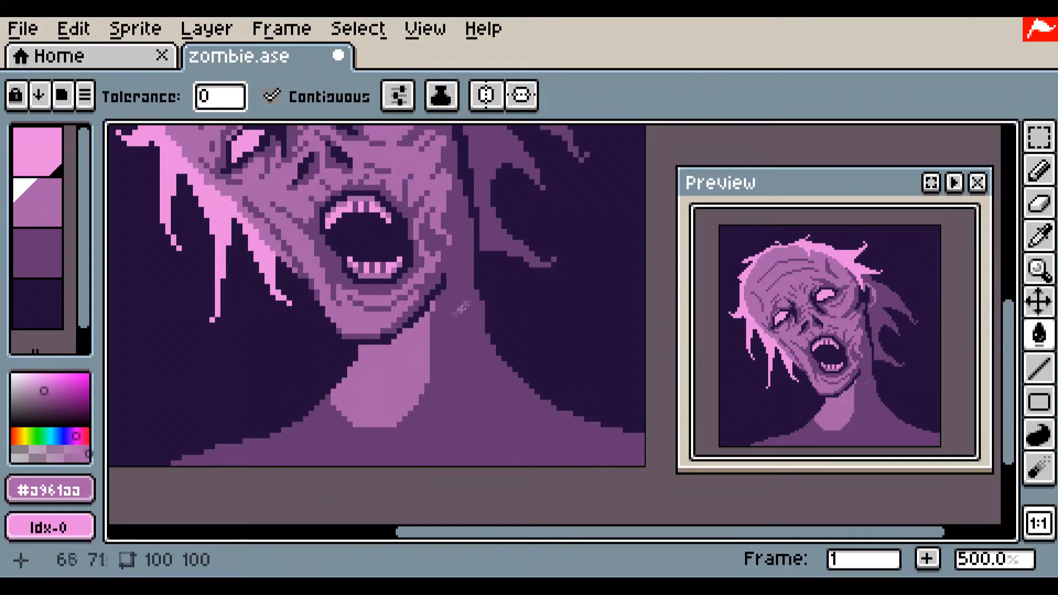
pyautogui.press('b')
pyautogui.moveTo(446, 283); pyautogui.dragTo(416, 379)
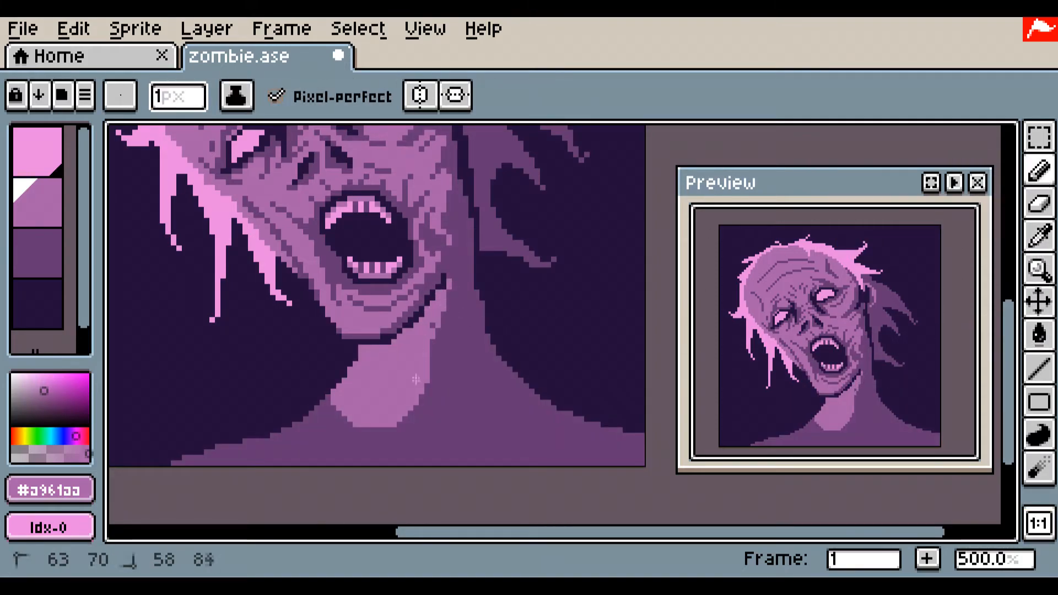
# - Fill the upper side of the left-hand shoulder with #a961aa and separate it from the neck patch with a #673873 crease
pyautogui.scroll(-1, 391, 402)
pyautogui.click(1038, 333)
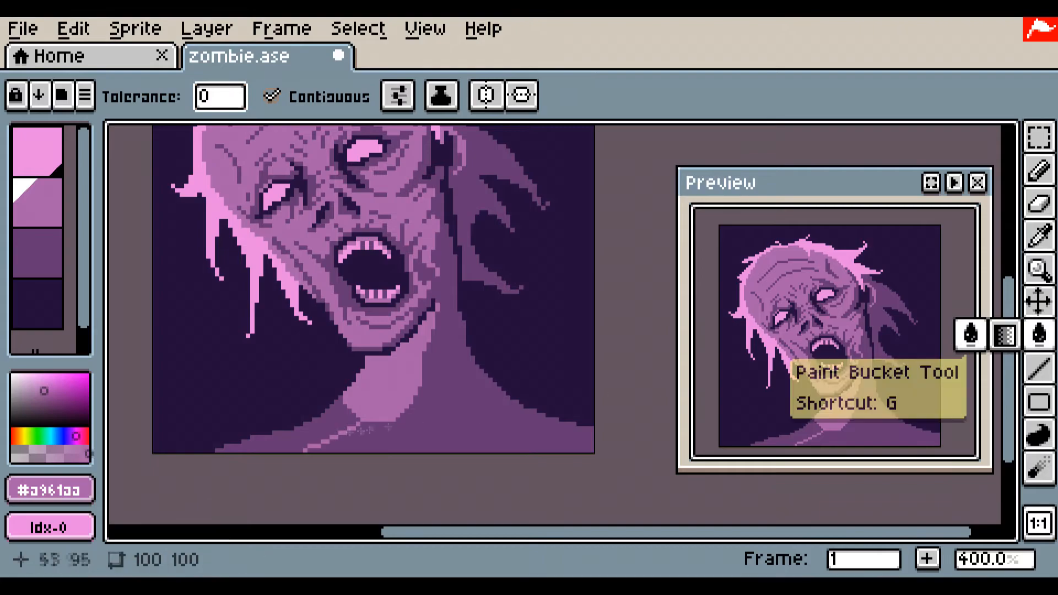
pyautogui.keyDown('alt'); pyautogui.click(368, 394); pyautogui.keyUp('alt')
pyautogui.click(1039, 171)
pyautogui.moveTo(361, 392); pyautogui.dragTo(359, 415)
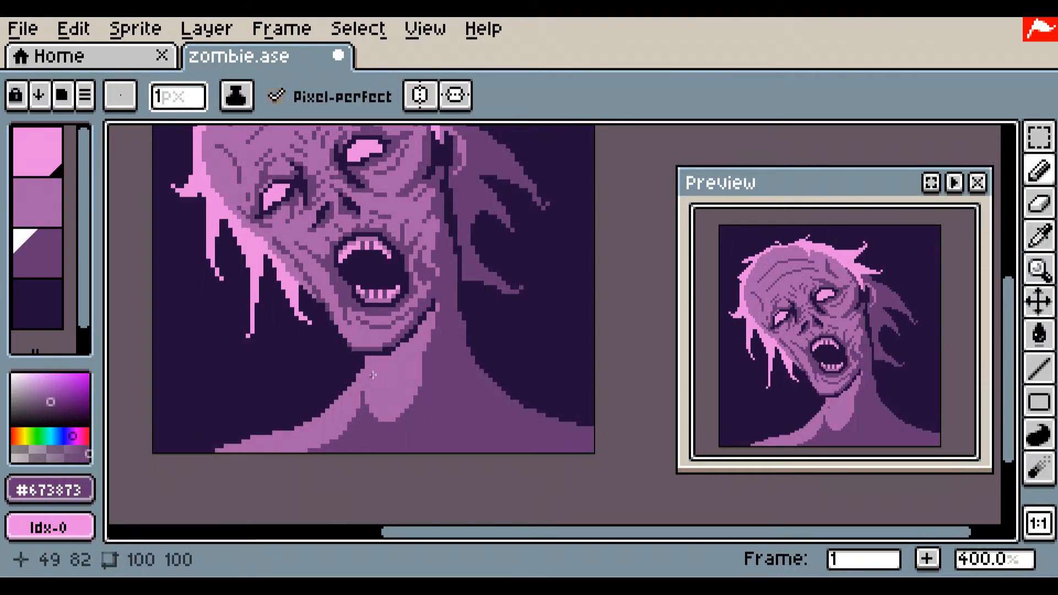
# - Widen the #673873 crease between the neck patch and left-hand shoulder, and trim the patch's upper and outer edge
pyautogui.moveTo(366, 371); pyautogui.dragTo(374, 417)
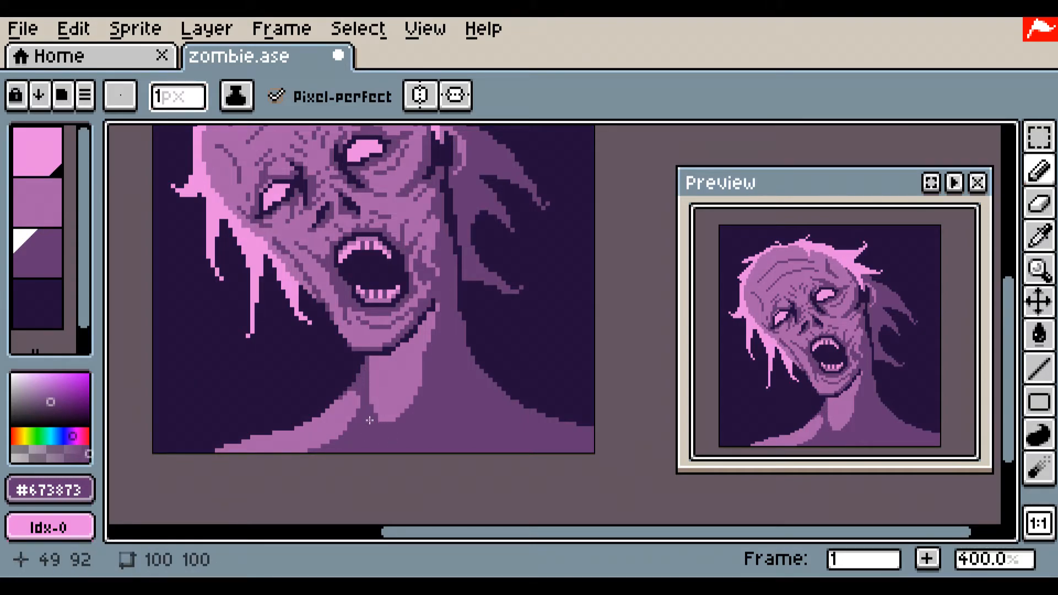
pyautogui.scroll(3, 387, 383)
pyautogui.moveTo(380, 335); pyautogui.dragTo(353, 370)
pyautogui.moveTo(468, 245); pyautogui.dragTo(400, 322)
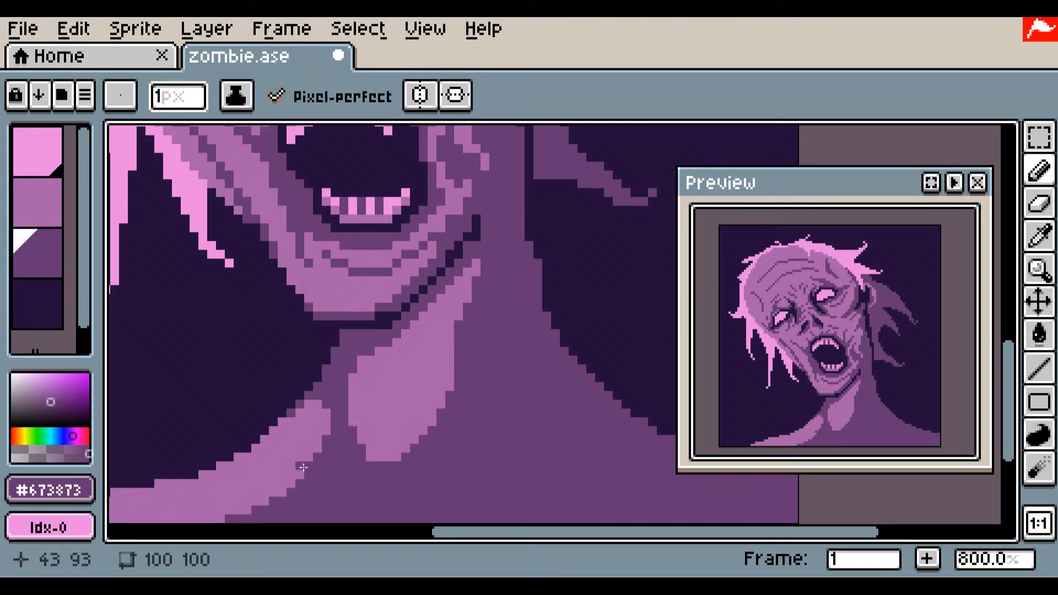
pyautogui.moveTo(366, 354); pyautogui.dragTo(354, 422)
pyautogui.keyDown('alt'); pyautogui.click(386, 452); pyautogui.keyUp('alt')
pyautogui.moveTo(502, 274)
pyautogui.mouseDown()
pyautogui.moveTo(502, 349)
pyautogui.moveTo(611, 440)
pyautogui.moveTo(659, 433)
pyautogui.mouseUp()
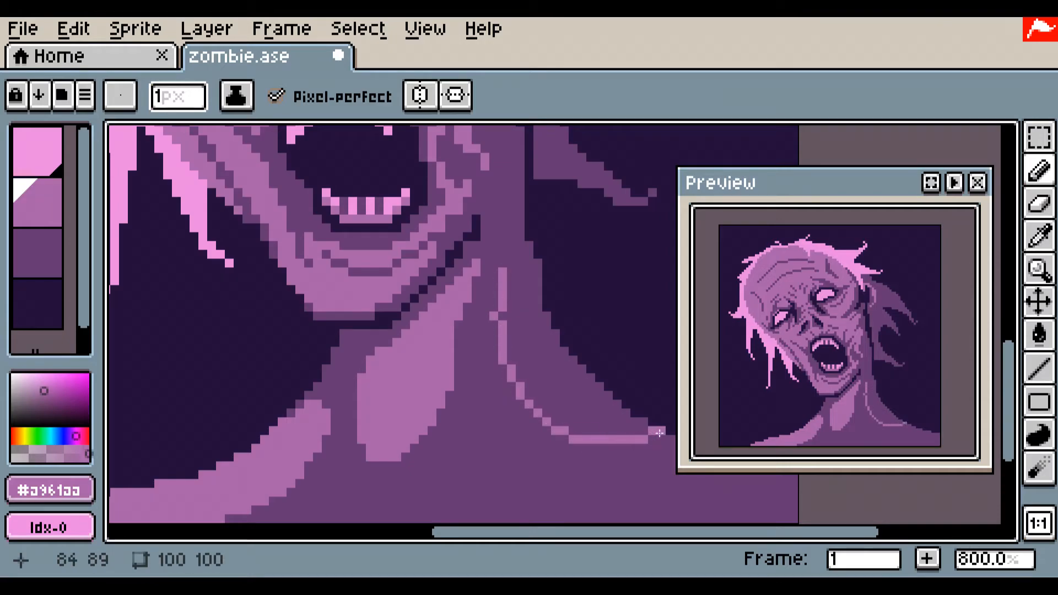
pyautogui.press('g')
pyautogui.scroll(-3, 580, 434)
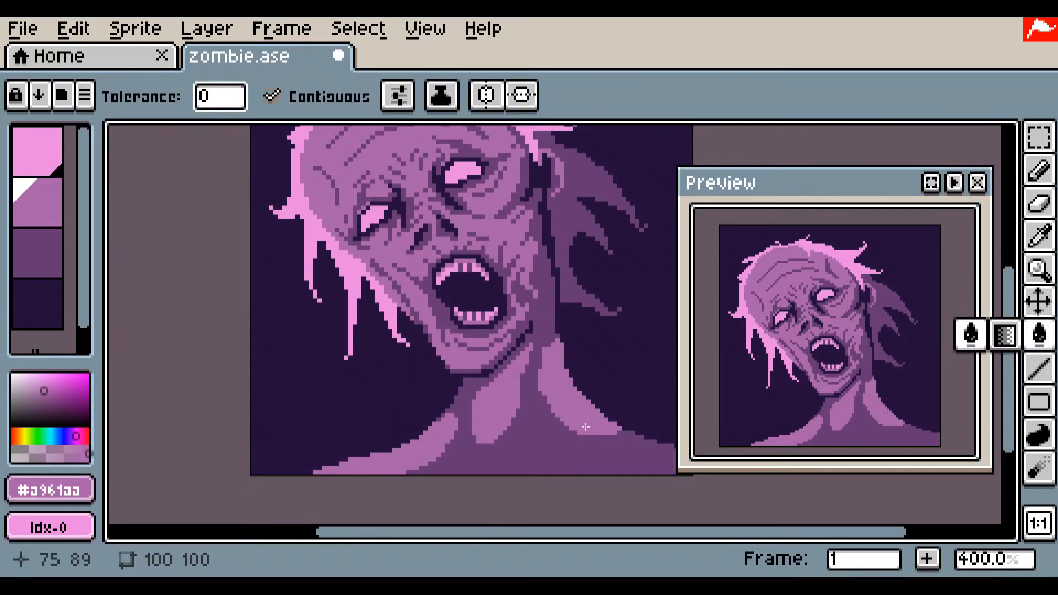
pyautogui.hotkey('ctrl', 'z')
pyautogui.hotkey('ctrl', 'z')
# - Fill the neck and shoulders with #a961aa, keeping a #673873 shadow under the jaw
pyautogui.keyDown('alt'); pyautogui.click(475, 388); pyautogui.keyUp('alt')
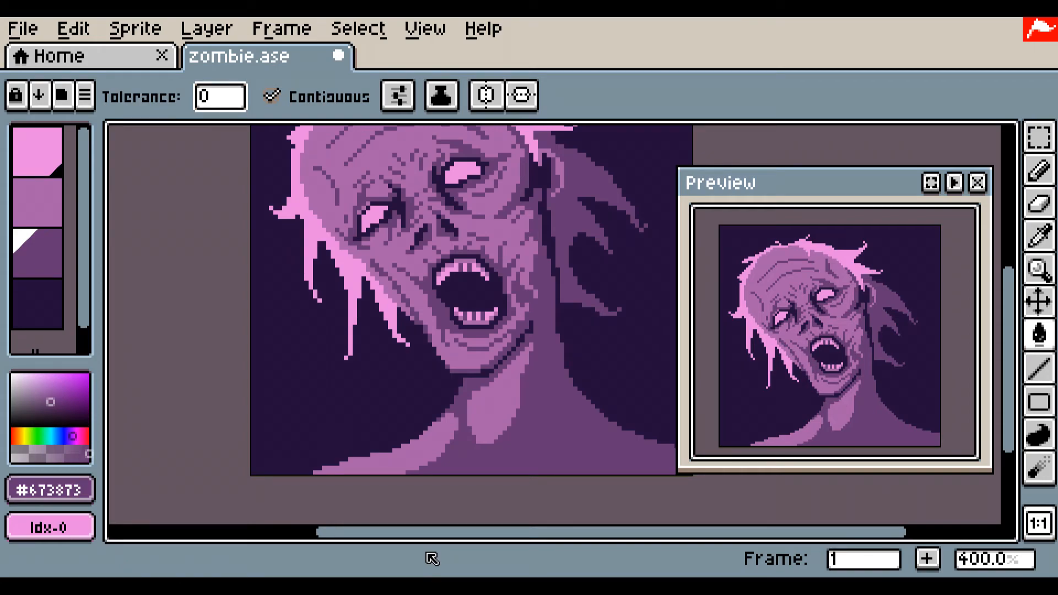
pyautogui.keyDown('alt'); pyautogui.click(546, 342); pyautogui.keyUp('alt')
pyautogui.press('b')
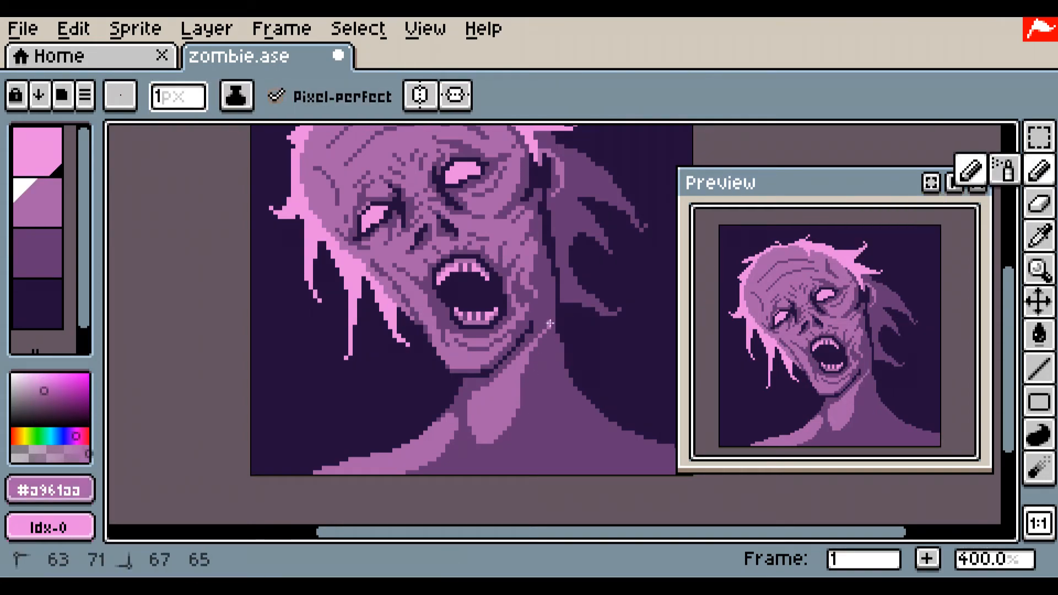
pyautogui.press('g')
pyautogui.click(496, 449)
# - Draw #673873 tendon lines meeting in a V on the neck and crease lines running across both shoulders
pyautogui.keyDown('alt'); pyautogui.click(473, 383); pyautogui.keyUp('alt')
pyautogui.hotkey('ctrl', 's')
pyautogui.press('b')
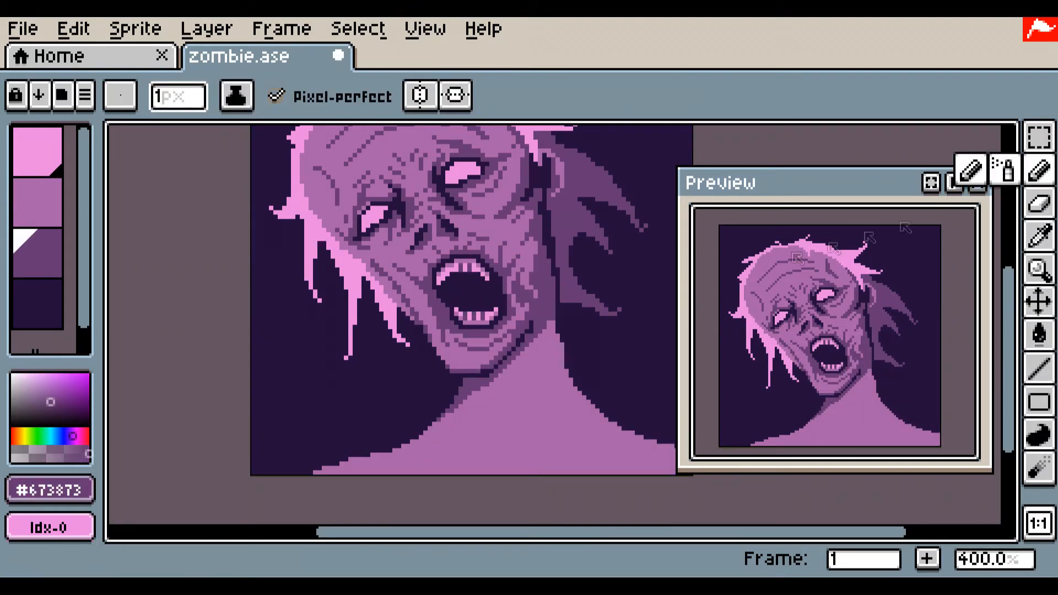
pyautogui.moveTo(539, 336); pyautogui.dragTo(503, 442)
pyautogui.moveTo(535, 361); pyautogui.dragTo(529, 382)
pyautogui.moveTo(500, 437)
pyautogui.mouseDown()
pyautogui.moveTo(478, 406)
pyautogui.moveTo(503, 426)
pyautogui.mouseUp()
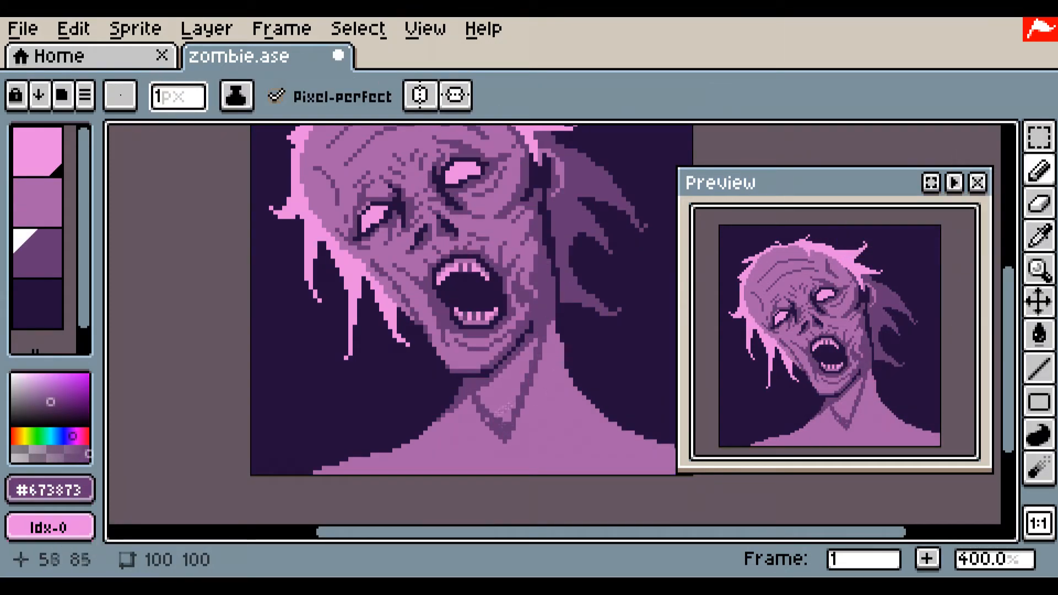
pyautogui.moveTo(560, 342)
pyautogui.mouseDown()
pyautogui.moveTo(549, 420)
pyautogui.moveTo(547, 394)
pyautogui.moveTo(554, 421)
pyautogui.moveTo(626, 443)
pyautogui.mouseUp()
pyautogui.moveTo(466, 408)
pyautogui.mouseDown()
pyautogui.moveTo(456, 441)
pyautogui.moveTo(385, 471)
pyautogui.mouseUp()
pyautogui.moveTo(538, 448)
pyautogui.mouseDown()
pyautogui.moveTo(497, 470)
pyautogui.moveTo(467, 450)
pyautogui.mouseUp()
pyautogui.moveTo(512, 383); pyautogui.dragTo(584, 419)
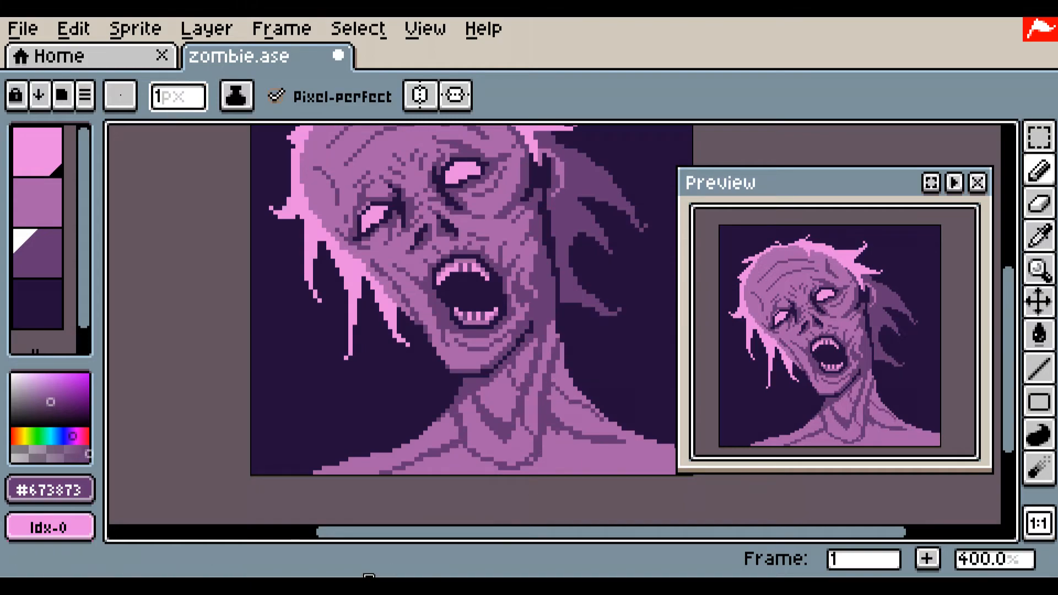
pyautogui.hotkey('ctrl', 'z')
pyautogui.hotkey('ctrl', 'z')
pyautogui.hotkey('ctrl', 'z')
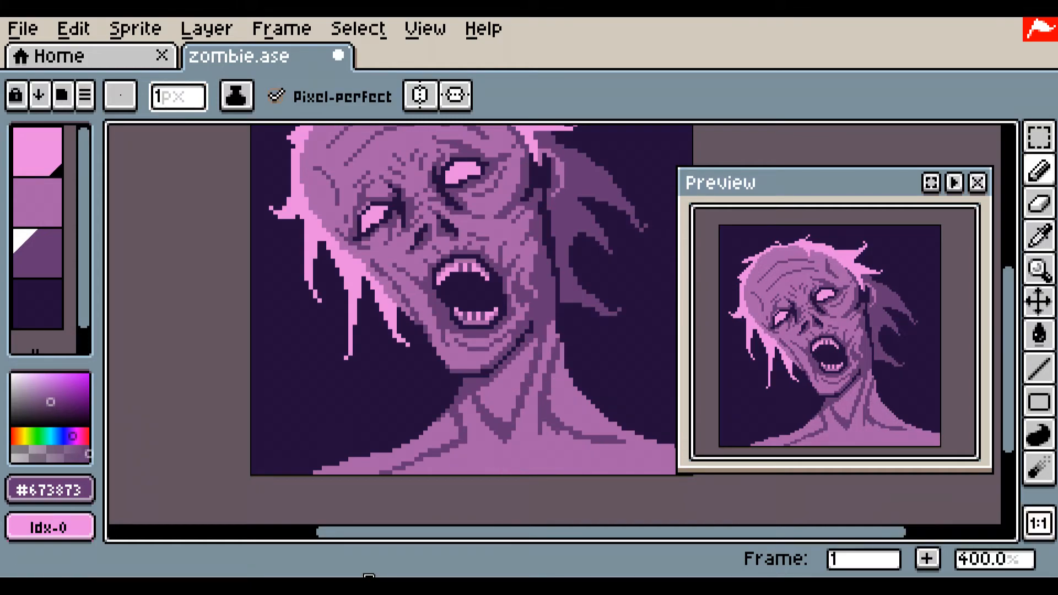
# - Touch up the shadow beneath the jaw with #673873 and save the file
pyautogui.moveTo(499, 365); pyautogui.dragTo(538, 337)
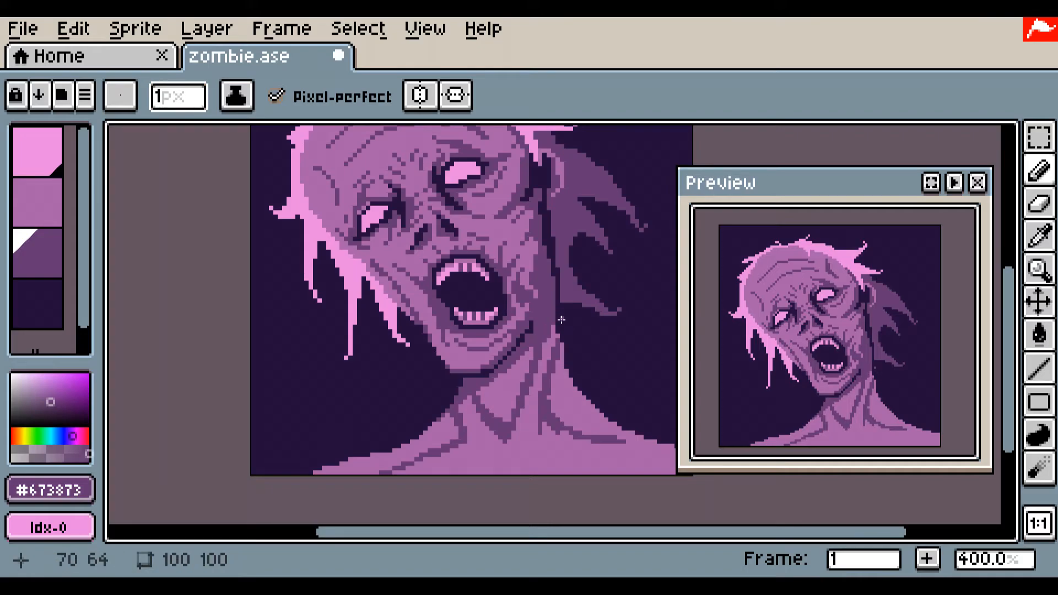
pyautogui.scroll(-1, 561, 320)
pyautogui.hotkey('ctrl', 's')
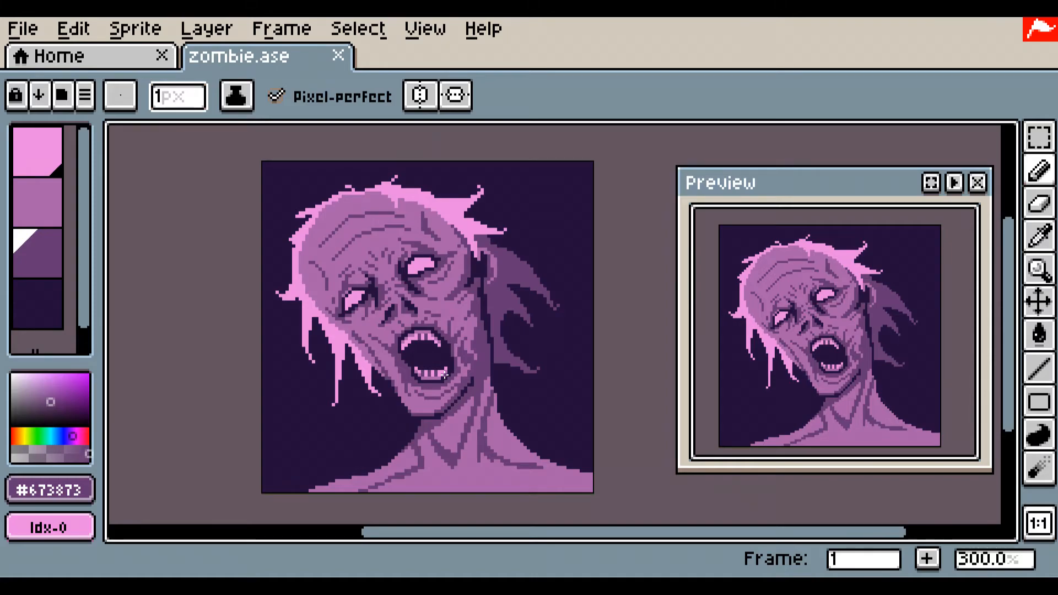
# - Deepen the neck's tendon creases and the side of the neck with #240f3b, and reinforce the dark line along the jaw
pyautogui.moveTo(465, 398)
pyautogui.mouseDown()
pyautogui.moveTo(488, 394)
pyautogui.moveTo(485, 381)
pyautogui.mouseUp()
pyautogui.keyDown('alt'); pyautogui.click(508, 381); pyautogui.keyUp('alt')
pyautogui.scroll(2, 494, 401)
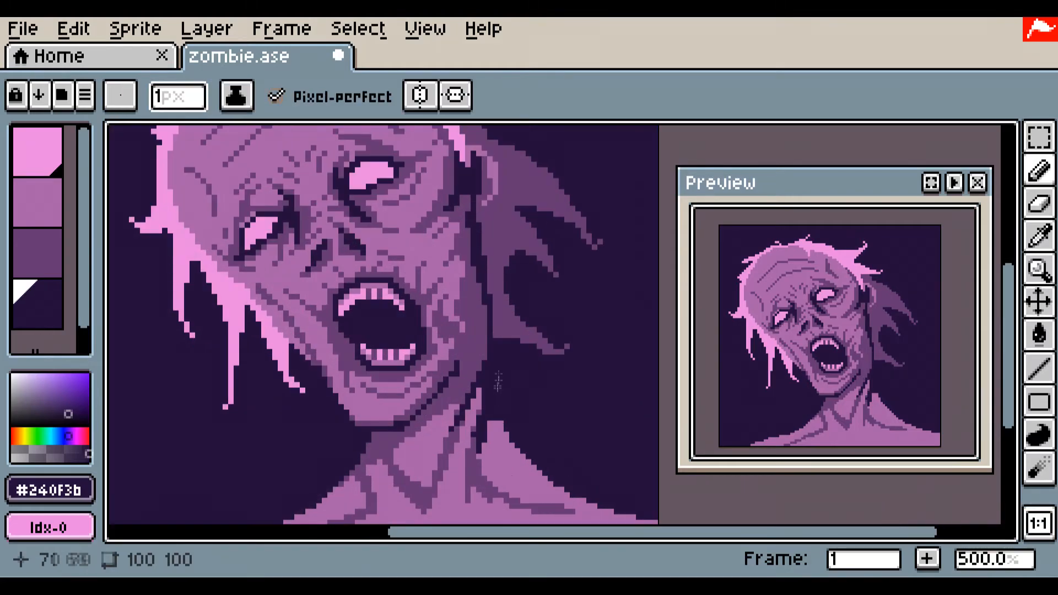
pyautogui.moveTo(435, 412); pyautogui.dragTo(353, 333)
pyautogui.moveTo(391, 377)
pyautogui.mouseDown()
pyautogui.moveTo(407, 410)
pyautogui.moveTo(413, 344)
pyautogui.mouseUp()
pyautogui.moveTo(411, 416); pyautogui.dragTo(418, 416)
pyautogui.moveTo(395, 349)
pyautogui.mouseDown()
pyautogui.moveTo(346, 421)
pyautogui.moveTo(371, 347)
pyautogui.moveTo(369, 410)
pyautogui.mouseUp()
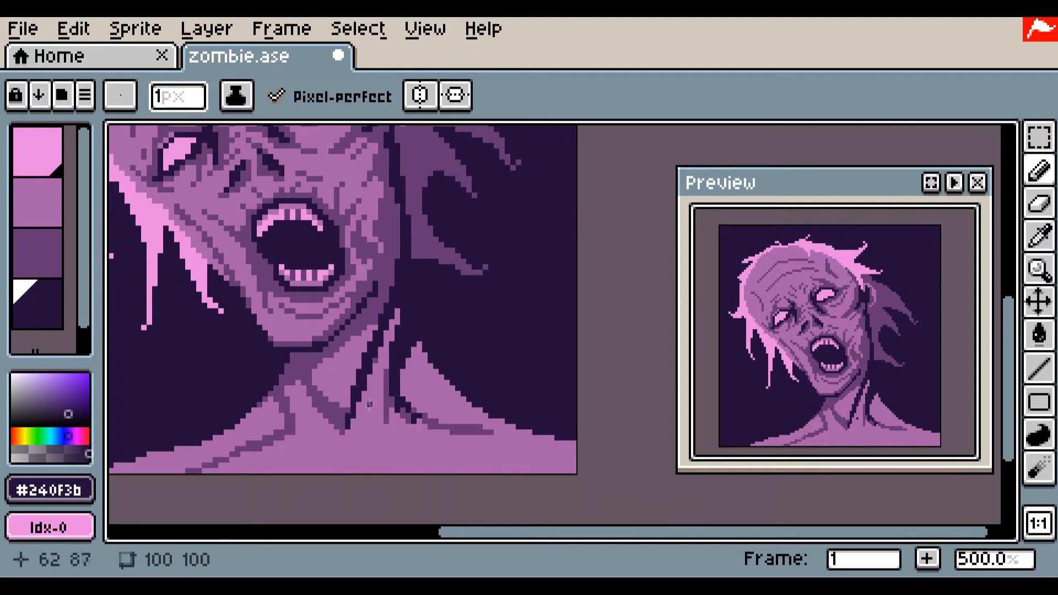
pyautogui.scroll(2, 361, 337)
pyautogui.moveTo(304, 358); pyautogui.dragTo(392, 244)
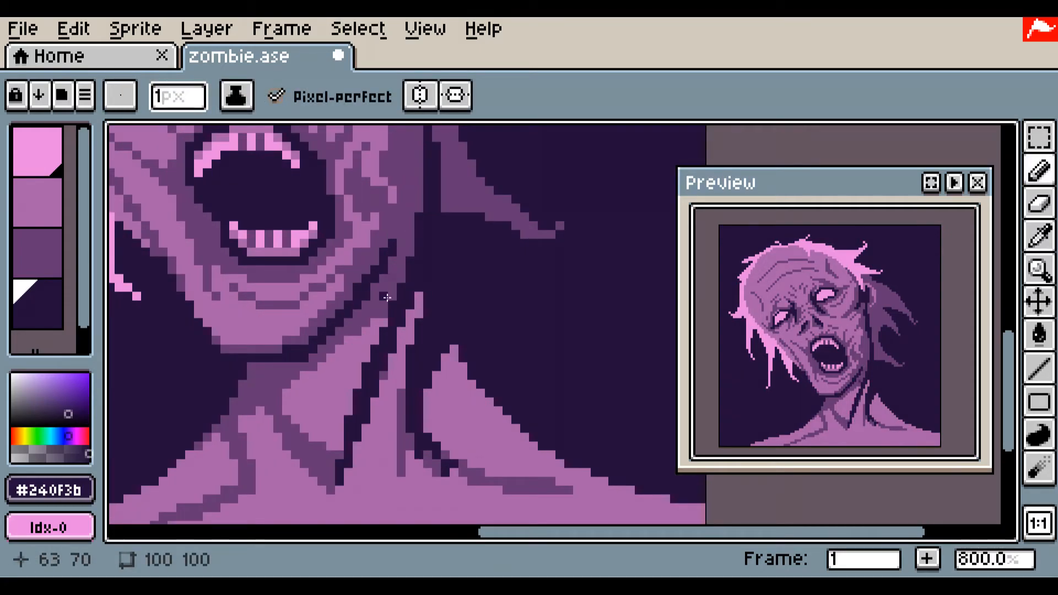
pyautogui.scroll(-4, 386, 298)
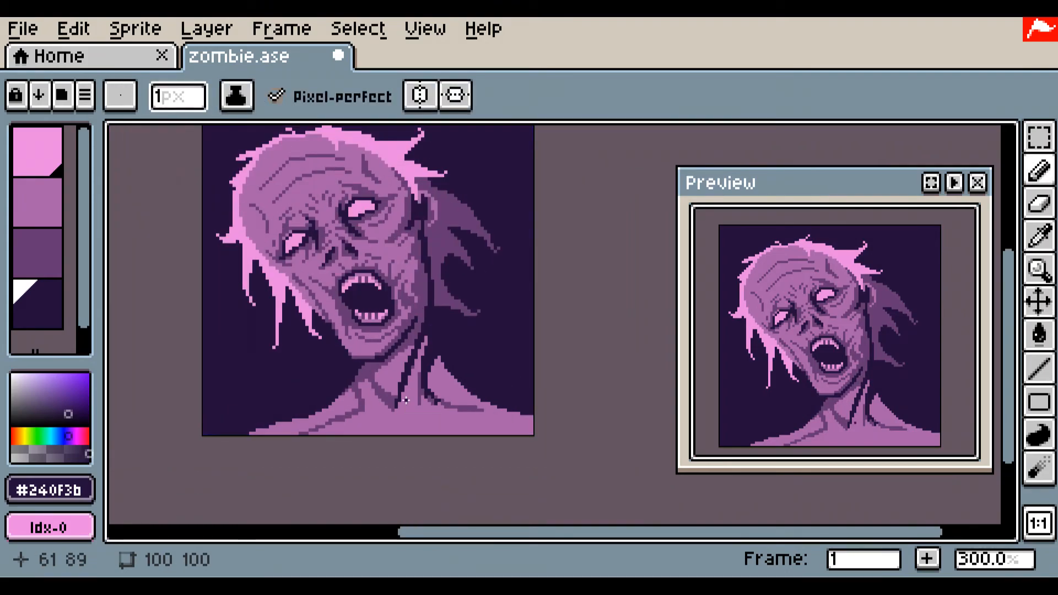
# - Outline and fill a #673873 shadow on the inner side of the right-hand shoulder, beside the dark neck crease
pyautogui.scroll(4, 407, 401)
pyautogui.keyDown('alt'); pyautogui.click(564, 418); pyautogui.keyUp('alt')
pyautogui.moveTo(573, 418)
pyautogui.mouseDown()
pyautogui.moveTo(493, 356)
pyautogui.moveTo(502, 303)
pyautogui.mouseUp()
pyautogui.click(1039, 434)
pyautogui.click(968, 431)
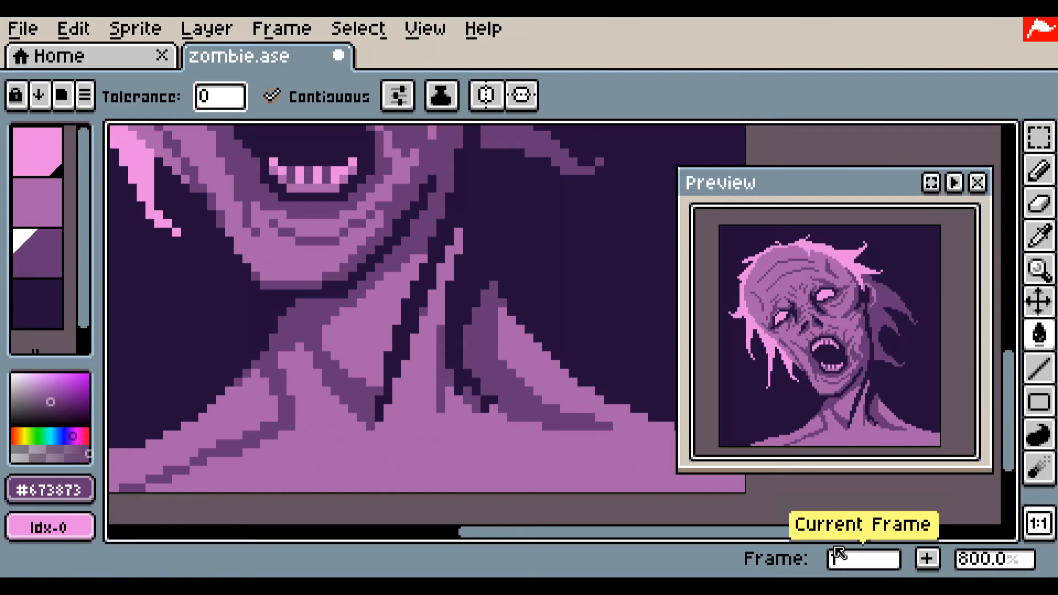
# - Try a thick #240f3b shadow band curving from the neck crease along the right-hand shoulder to the canvas edge
pyautogui.keyDown('alt'); pyautogui.click(602, 324); pyautogui.keyUp('alt')
pyautogui.scroll(-2, 602, 315)
pyautogui.moveTo(596, 302); pyautogui.dragTo(497, 256)
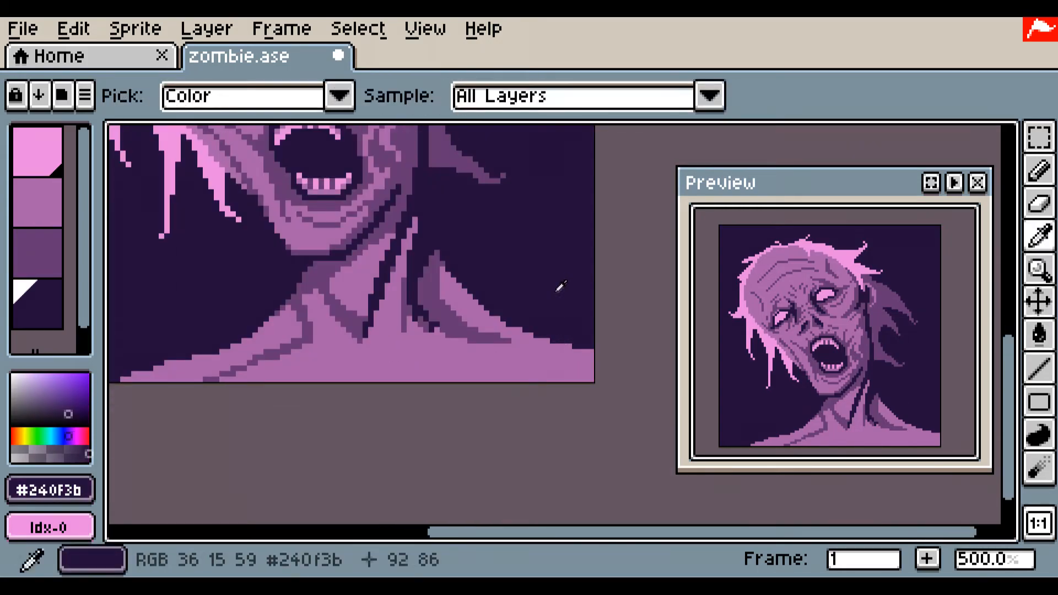
pyautogui.click(1039, 170)
pyautogui.moveTo(432, 330); pyautogui.dragTo(578, 347)
pyautogui.moveTo(438, 326)
pyautogui.mouseDown()
pyautogui.moveTo(460, 341)
pyautogui.moveTo(419, 319)
pyautogui.mouseUp()
pyautogui.moveTo(494, 351); pyautogui.dragTo(593, 352)
pyautogui.moveTo(454, 351); pyautogui.dragTo(593, 357)
pyautogui.moveTo(448, 346); pyautogui.dragTo(488, 353)
# - Try filling the chest below the dark band and the outer strip of the right-hand shoulder with #673873
pyautogui.keyDown('alt'); pyautogui.click(429, 316); pyautogui.keyUp('alt')
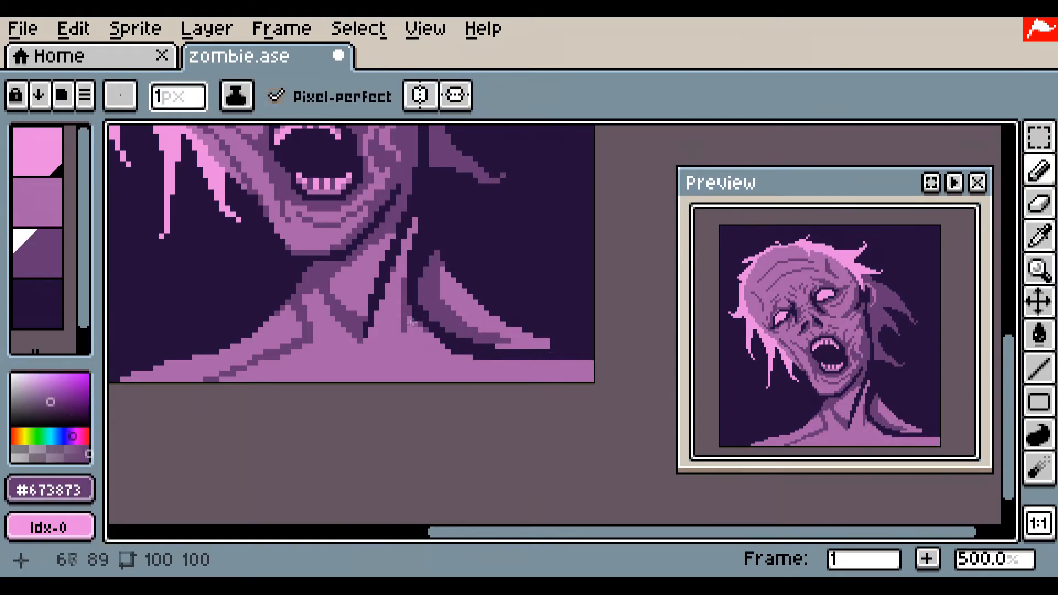
pyautogui.moveTo(405, 334); pyautogui.dragTo(432, 380)
pyautogui.click(1035, 340)
pyautogui.click(464, 371)
pyautogui.scroll(2, 438, 351)
pyautogui.click(1038, 170)
pyautogui.moveTo(543, 326)
pyautogui.mouseDown()
pyautogui.moveTo(586, 326)
pyautogui.moveTo(544, 342)
pyautogui.moveTo(605, 342)
pyautogui.mouseUp()
pyautogui.click(1039, 335)
pyautogui.click(594, 341)
pyautogui.click(1038, 170)
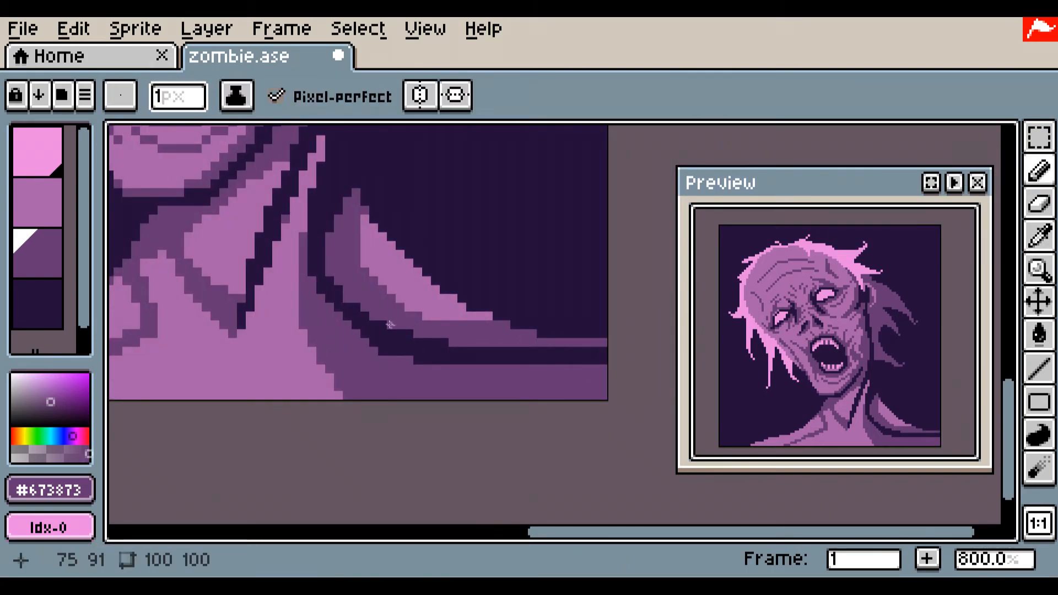
# - Undo the recent #673873 fills and the dark band on the right-hand shoulder
pyautogui.moveTo(400, 334)
pyautogui.mouseDown()
pyautogui.moveTo(434, 346)
pyautogui.moveTo(504, 348)
pyautogui.mouseUp()
pyautogui.hotkey('ctrl', 'z')
pyautogui.hotkey('ctrl', 'z')
pyautogui.hotkey('ctrl', 'z')
pyautogui.hotkey('ctrl', 'z')
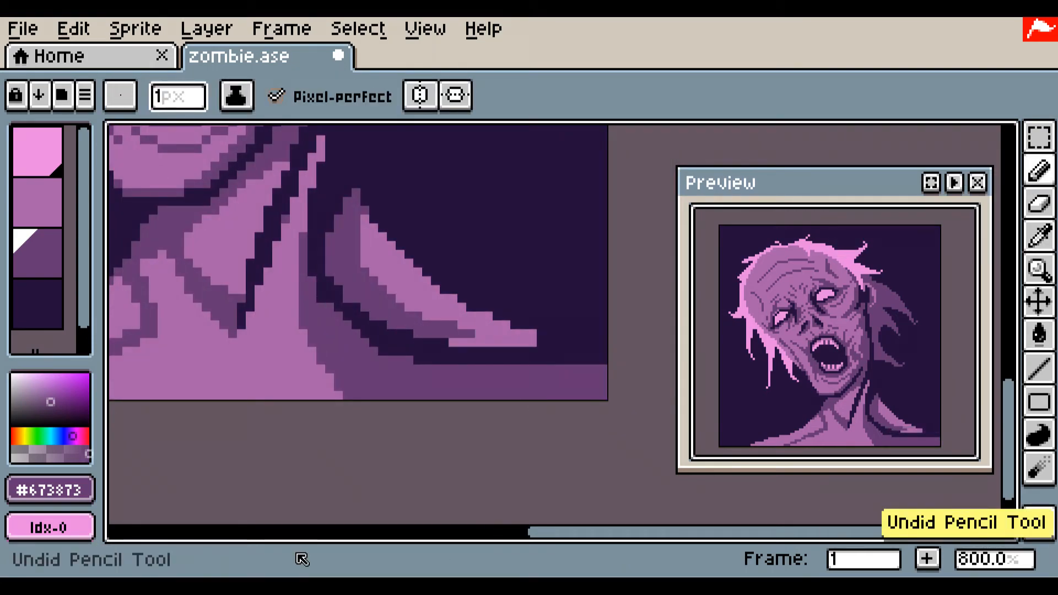
pyautogui.hotkey('ctrl', 'z')
# - Outline and fill a #673873 shadow from the base of the neck along the right-hand shoulder to the canvas edge
pyautogui.moveTo(304, 300); pyautogui.dragTo(605, 342)
pyautogui.press('g')
pyautogui.click(370, 329)
pyautogui.press('b')
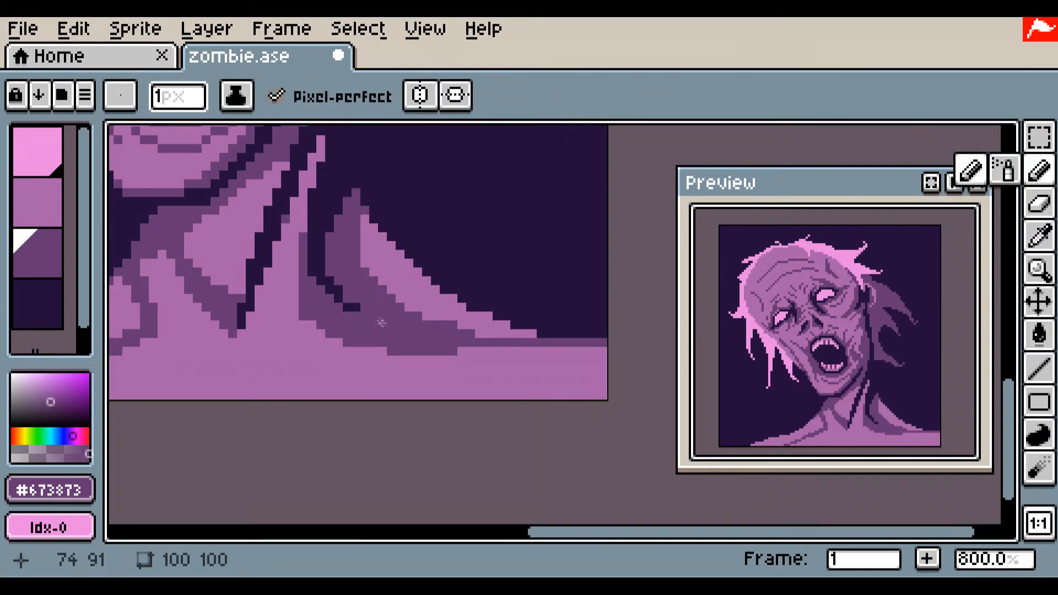
# - Extend the #673873 shadow down to the canvas's lower edge and slope the right-hand shoulder, covering its outer corner with #240f3b
pyautogui.moveTo(514, 351); pyautogui.dragTo(604, 351)
pyautogui.moveTo(304, 299); pyautogui.dragTo(275, 361)
pyautogui.moveTo(321, 326)
pyautogui.mouseDown()
pyautogui.moveTo(259, 378)
pyautogui.moveTo(338, 326)
pyautogui.moveTo(267, 397)
pyautogui.moveTo(343, 343)
pyautogui.mouseUp()
pyautogui.moveTo(479, 351); pyautogui.dragTo(603, 360)
pyautogui.moveTo(454, 351); pyautogui.dragTo(604, 395)
pyautogui.press('0')
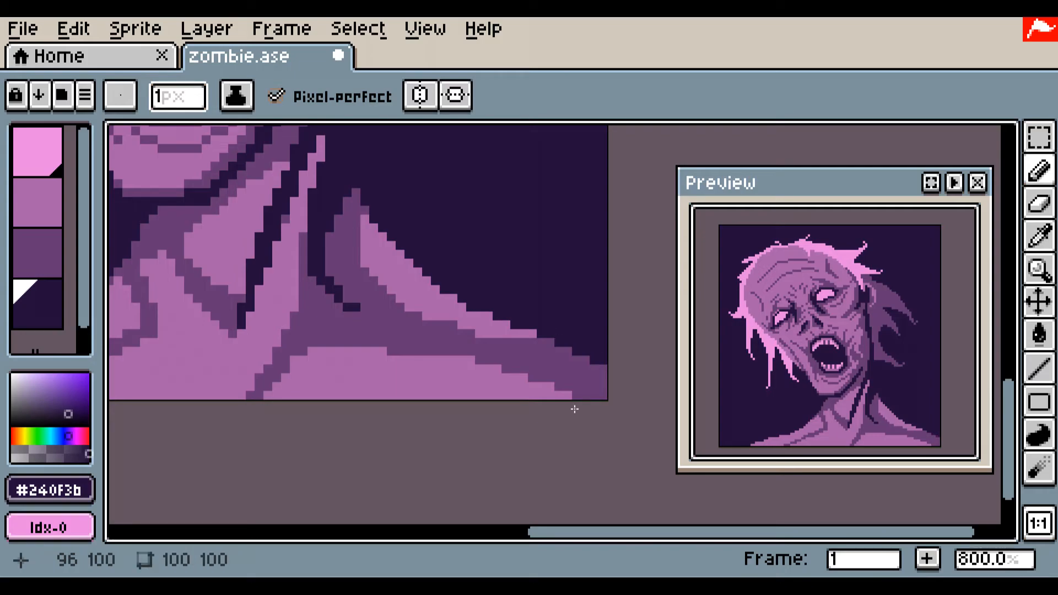
# - Shade the outer upper edge of the right-hand shoulder with #673873 and save the file
pyautogui.press('9')
pyautogui.moveTo(444, 326); pyautogui.dragTo(532, 334)
pyautogui.click(507, 325)
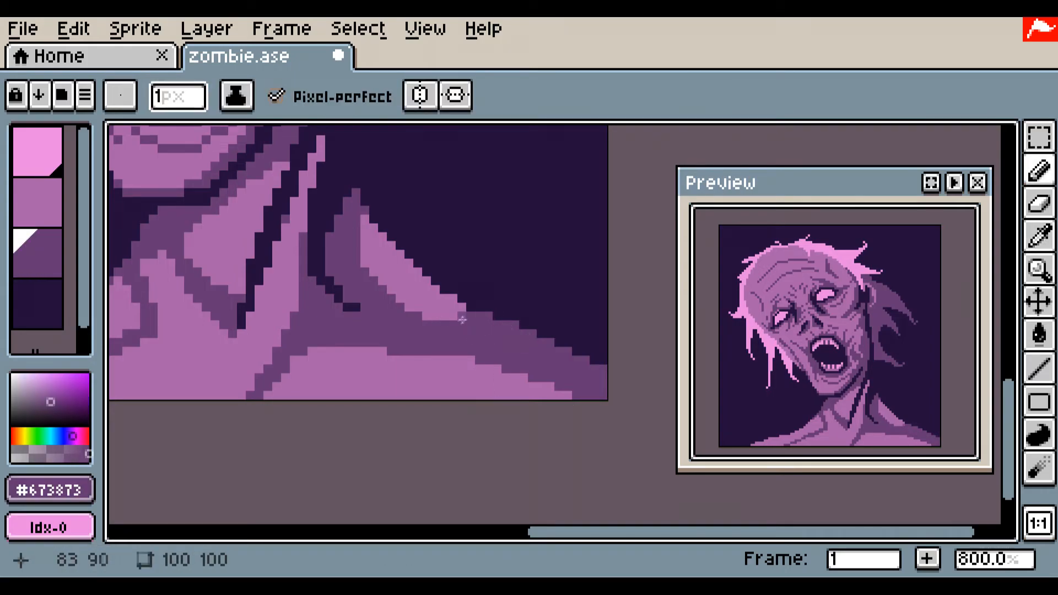
pyautogui.scroll(-5, 452, 413)
pyautogui.hotkey('ctrl', 's')
# - Cut a #240f3b notch between the neck and the left-hand shoulder, filling the gap with the background colour
pyautogui.scroll(2, 419, 408)
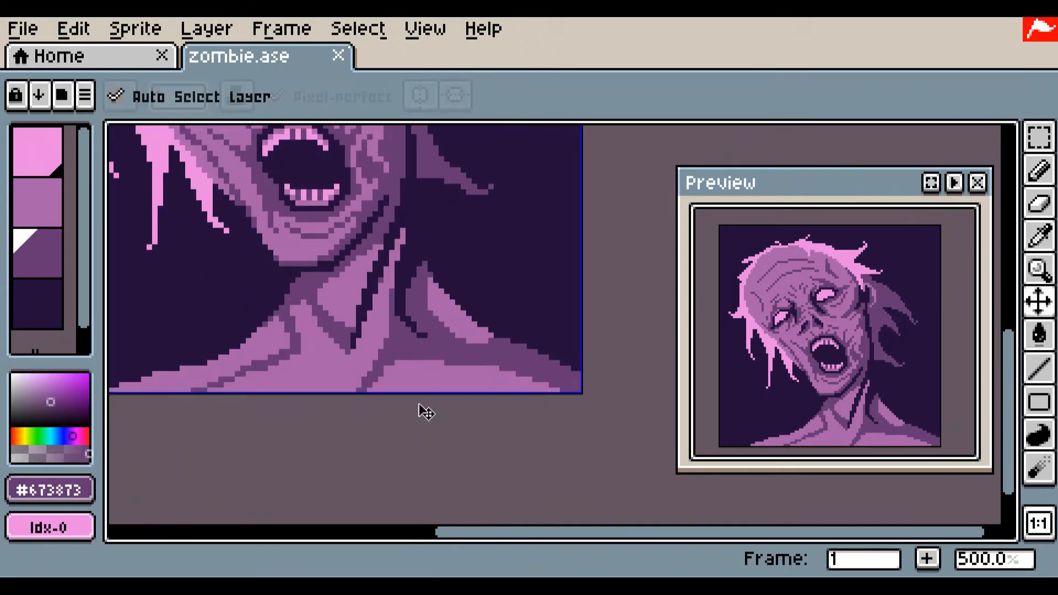
pyautogui.keyDown('alt'); pyautogui.click(269, 263); pyautogui.keyUp('alt')
pyautogui.moveTo(243, 276); pyautogui.dragTo(283, 277)
pyautogui.press('b')
pyautogui.moveTo(312, 319); pyautogui.dragTo(319, 347)
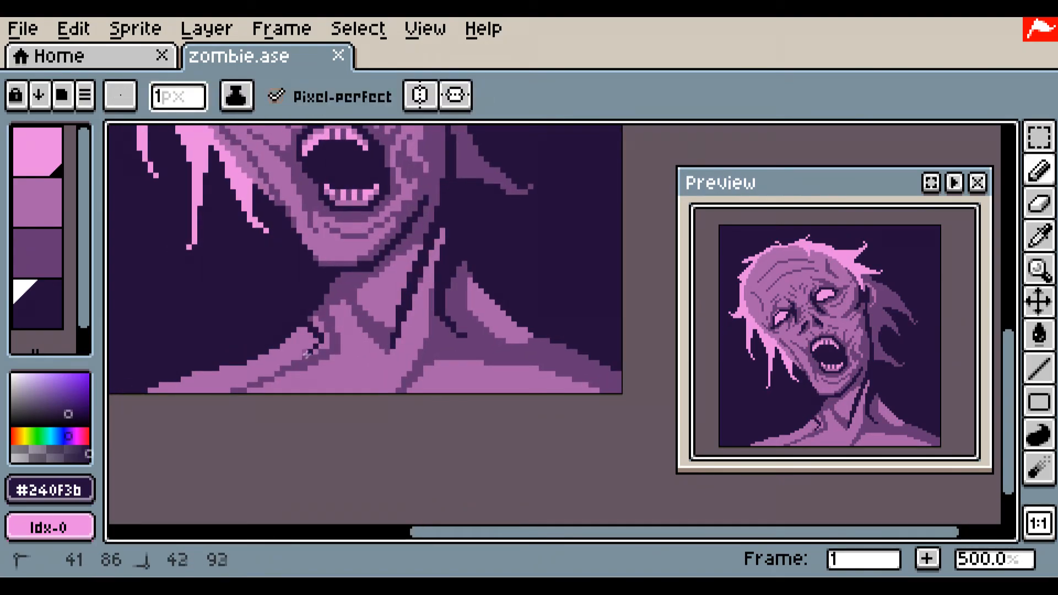
pyautogui.press('g')
pyautogui.press('b')
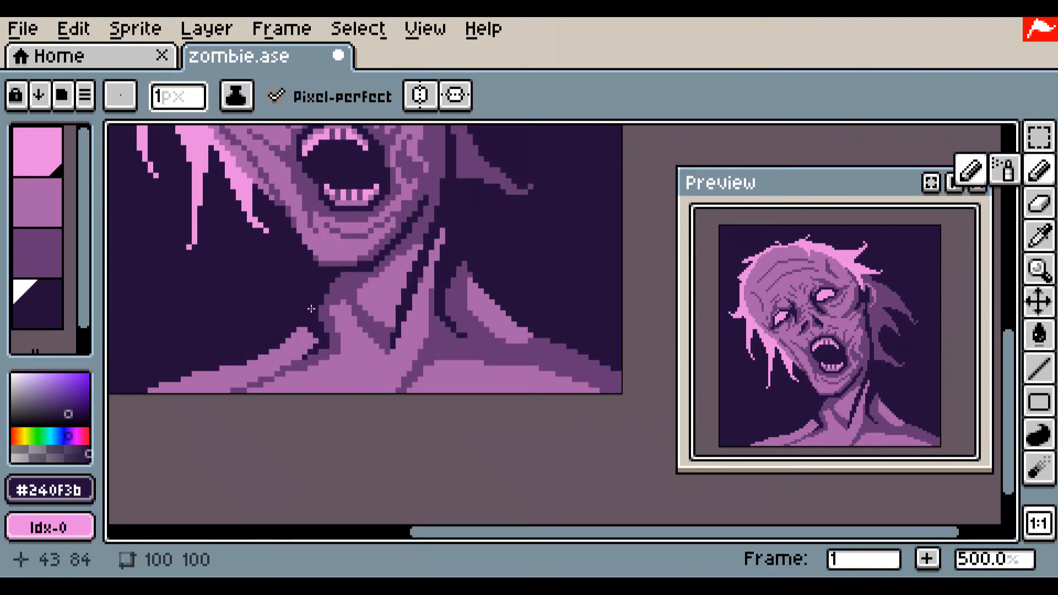
# - Draw a #673873 crease from the left-hand side of the neck diagonally down towards the middle of the chest
pyautogui.keyDown('alt'); pyautogui.click(333, 337); pyautogui.keyUp('alt')
pyautogui.moveTo(338, 341); pyautogui.dragTo(372, 375)
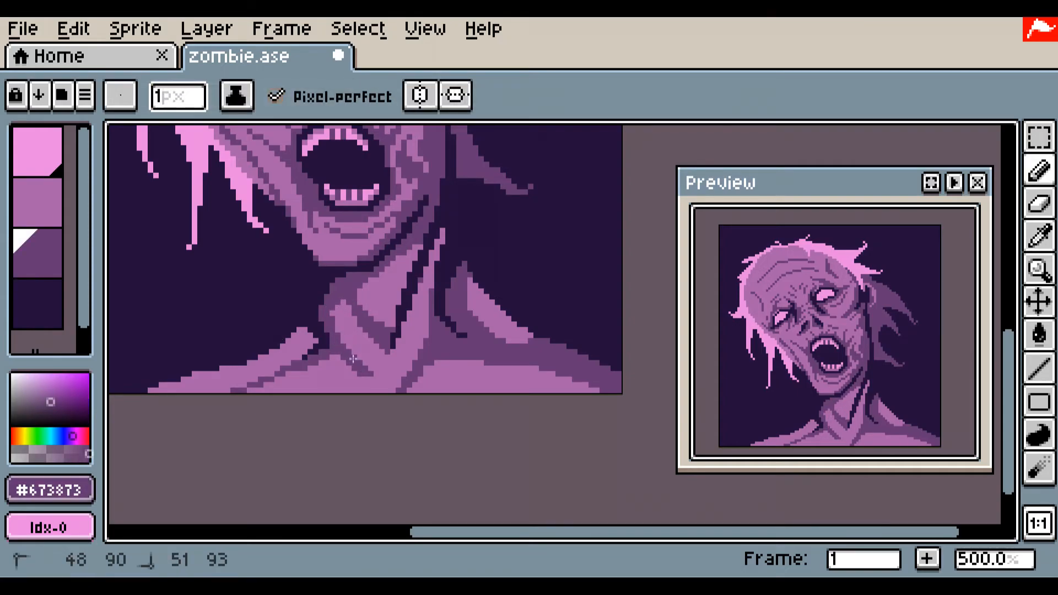
pyautogui.hotkey('ctrl', 'z')
pyautogui.scroll(2, 384, 385)
pyautogui.moveTo(442, 165)
pyautogui.mouseDown()
pyautogui.moveTo(336, 244)
pyautogui.moveTo(354, 227)
pyautogui.mouseUp()
pyautogui.click(322, 270)
# - Shade the thin strip along the right-hand edge of the neck with #673873 up to its tip
pyautogui.keyDown('alt'); pyautogui.click(445, 225); pyautogui.keyUp('alt')
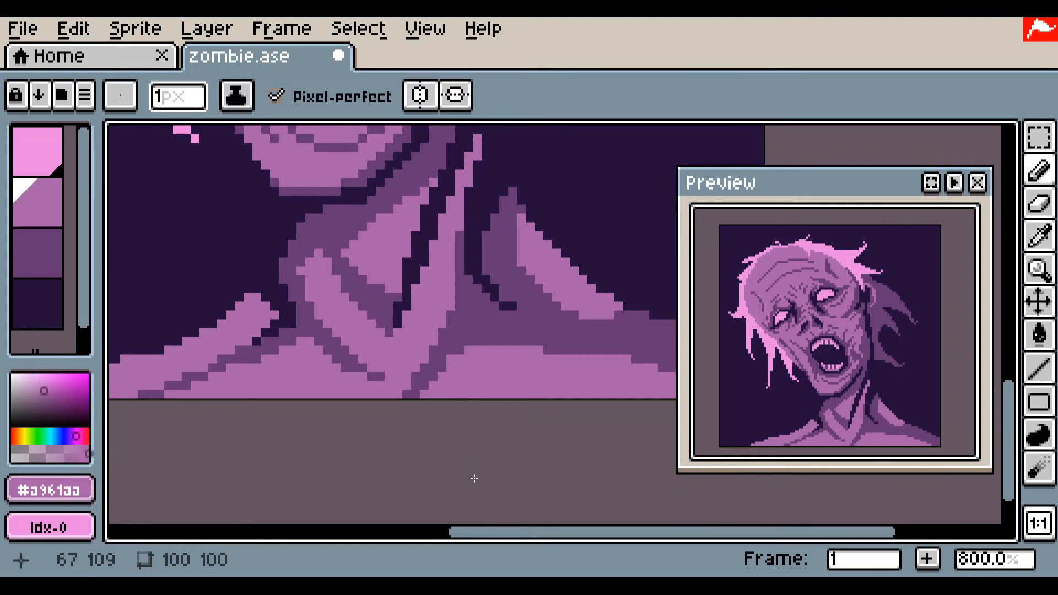
pyautogui.keyDown('alt'); pyautogui.click(460, 243); pyautogui.keyUp('alt')
pyautogui.moveTo(461, 227); pyautogui.dragTo(461, 175)
pyautogui.moveTo(469, 182); pyautogui.dragTo(478, 139)
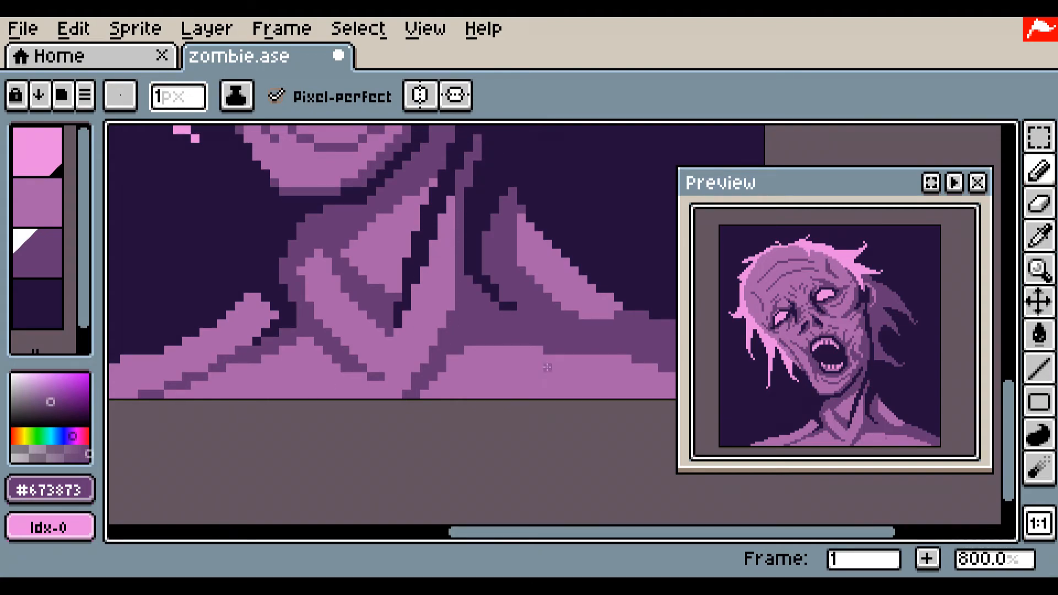
# - Cut a #240f3b gap beneath the lit patch of the right-hand shoulder, undo the last stroke and save the file
pyautogui.moveTo(538, 365); pyautogui.dragTo(378, 352)
pyautogui.keyDown('alt'); pyautogui.click(475, 292); pyautogui.keyUp('alt')
pyautogui.moveTo(466, 293); pyautogui.dragTo(525, 292)
pyautogui.moveTo(421, 309); pyautogui.dragTo(400, 307)
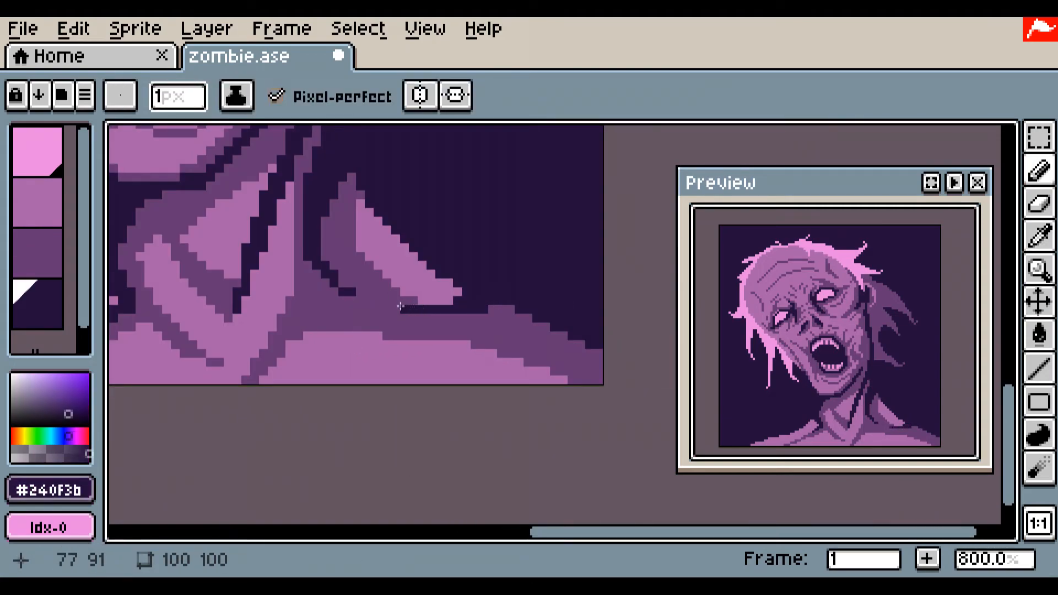
pyautogui.scroll(-1, 414, 490)
pyautogui.hotkey('ctrl', 'z')
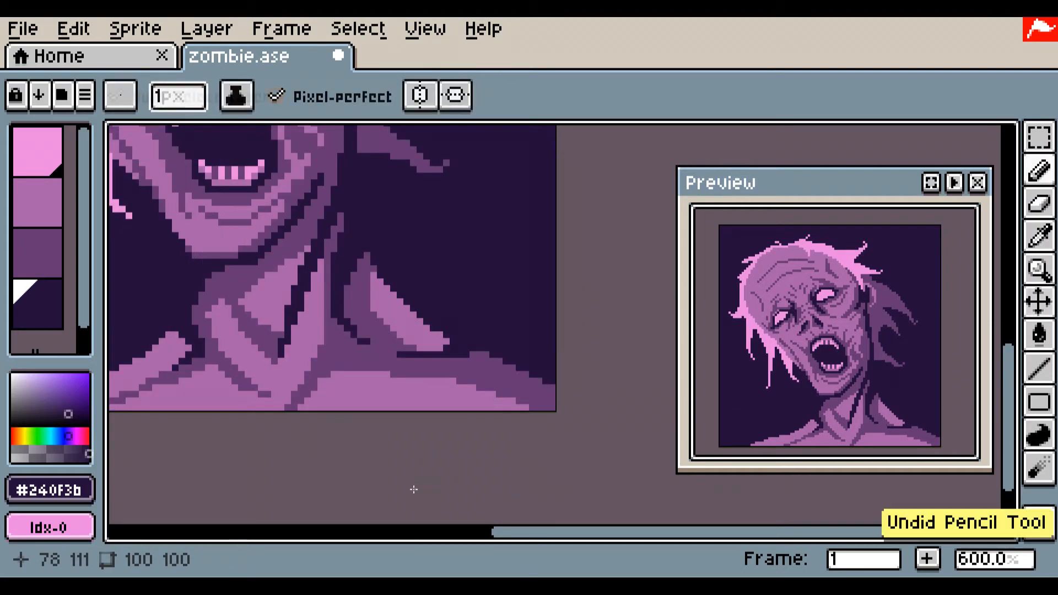
pyautogui.scroll(-3, 293, 565)
pyautogui.hotkey('ctrl', 's')
# - Darken the neck's upper edge beneath the jaw with #240f3b and narrow the lit neck patch with #673873
pyautogui.scroll(3, 292, 565)
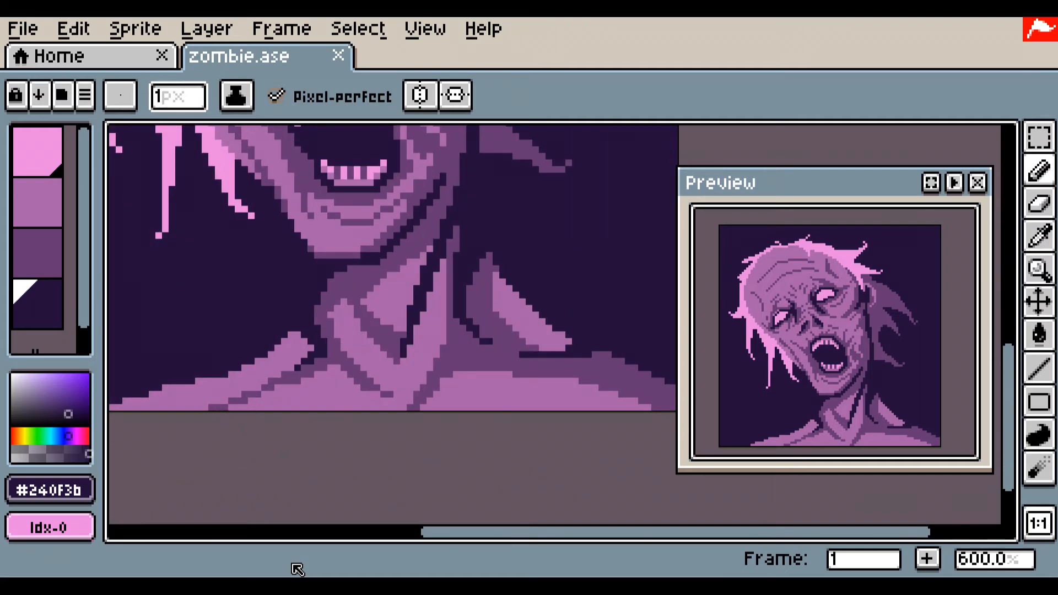
pyautogui.moveTo(337, 275); pyautogui.dragTo(367, 266)
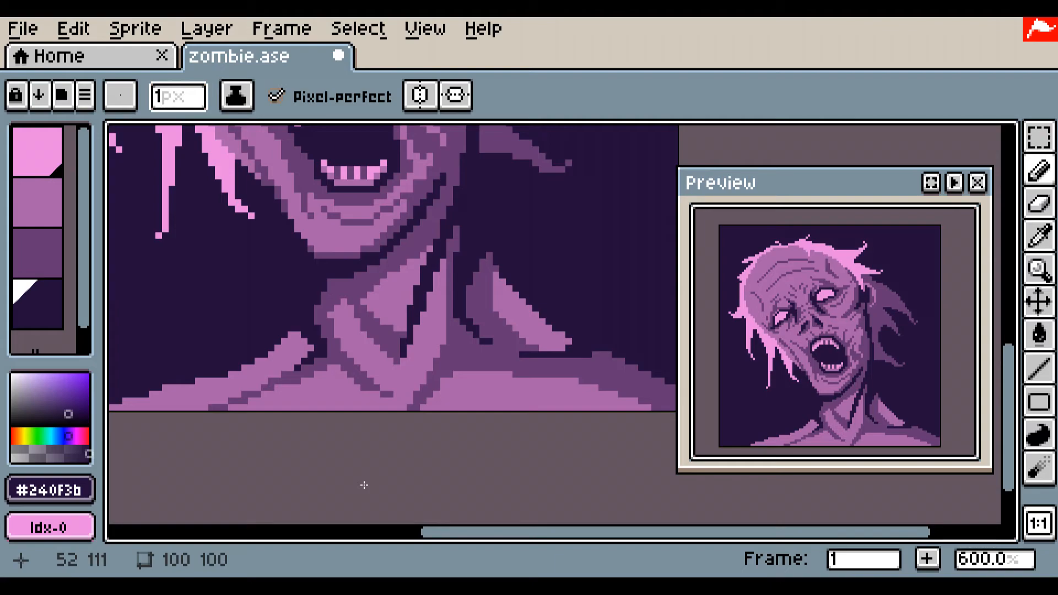
pyautogui.keyDown('alt'); pyautogui.click(417, 253); pyautogui.keyUp('alt')
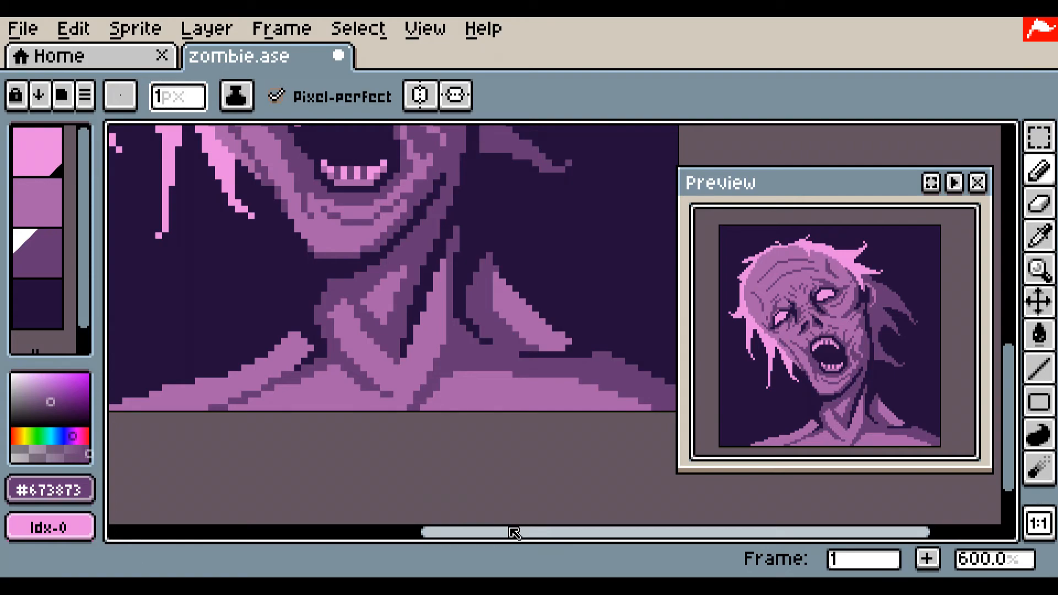
# - Try extending the #a961aa highlight over the upper left-hand edge of the neck beneath the jaw, and undo it
pyautogui.keyDown('alt'); pyautogui.click(342, 319); pyautogui.keyUp('alt')
pyautogui.moveTo(331, 282)
pyautogui.mouseDown()
pyautogui.moveTo(344, 322)
pyautogui.moveTo(318, 296)
pyautogui.mouseUp()
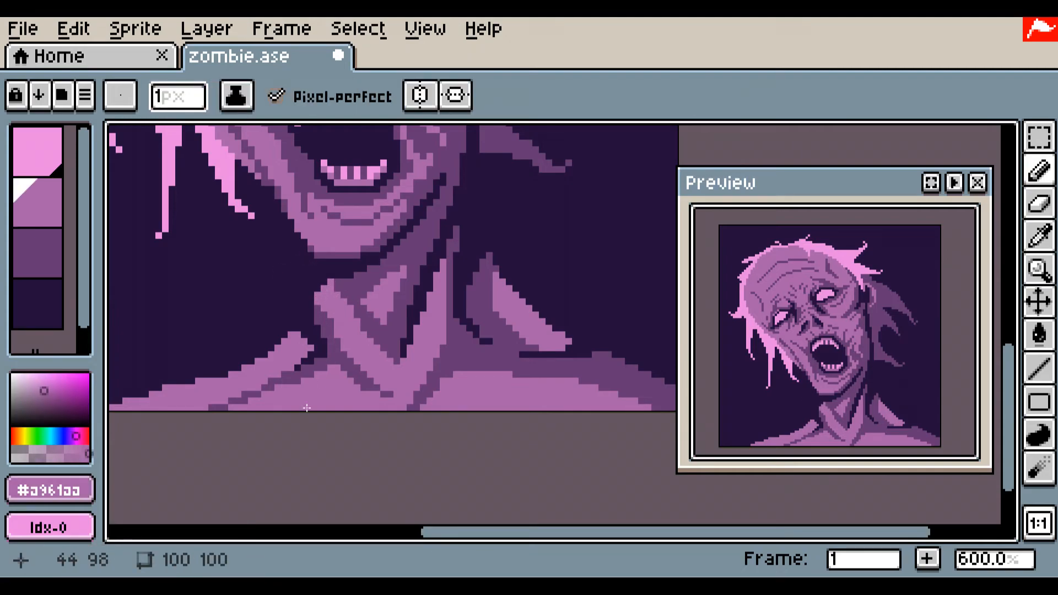
pyautogui.hotkey('ctrl', 'z')
pyautogui.hotkey('ctrl', 'z')
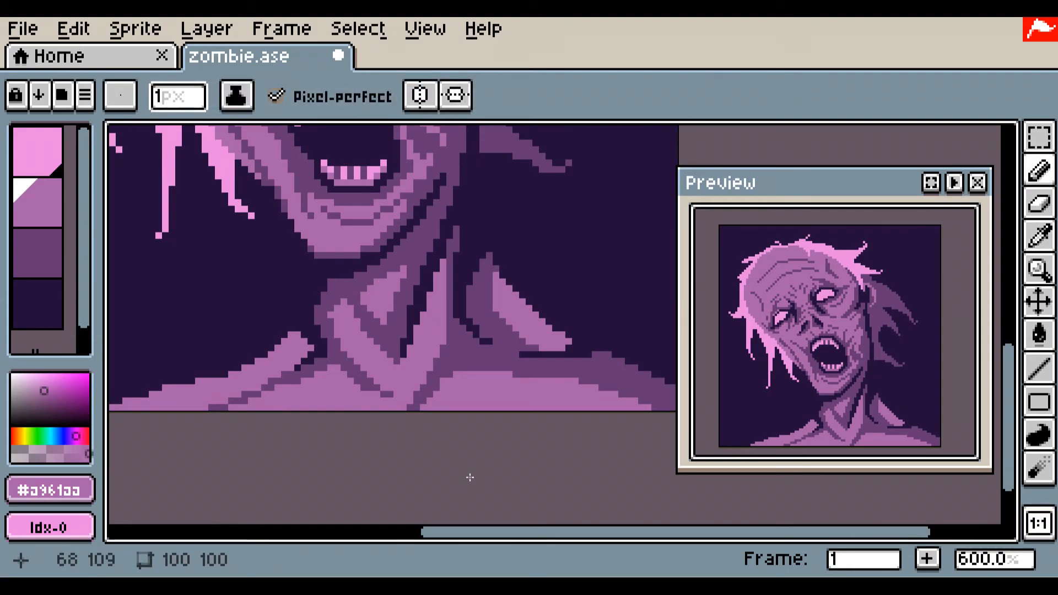
pyautogui.hotkey('ctrl', 'z')
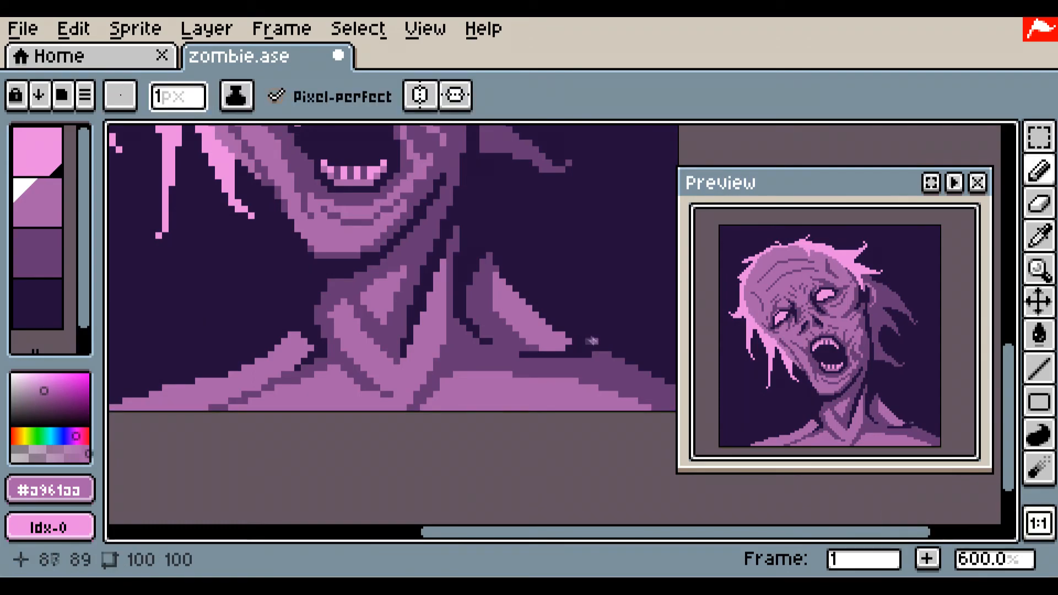
# - Try a handwritten #eb89e1 signature on the dark background above the left-hand shoulder, and undo it
pyautogui.scroll(-3, 573, 499)
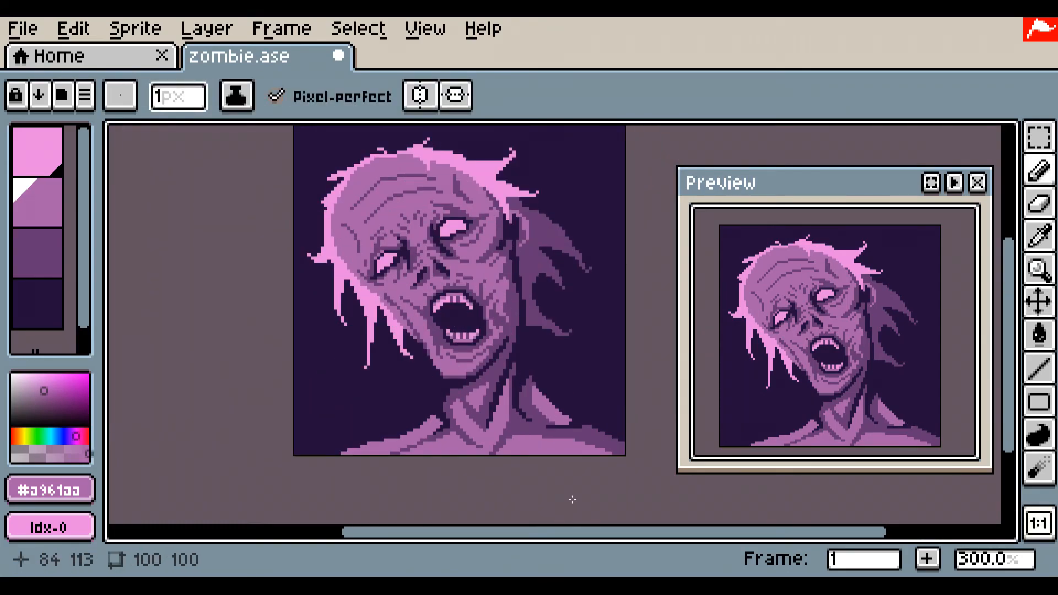
pyautogui.keyDown('alt'); pyautogui.click(370, 317); pyautogui.keyUp('alt')
pyautogui.moveTo(306, 440)
pyautogui.mouseDown()
pyautogui.moveTo(332, 407)
pyautogui.moveTo(376, 407)
pyautogui.mouseUp()
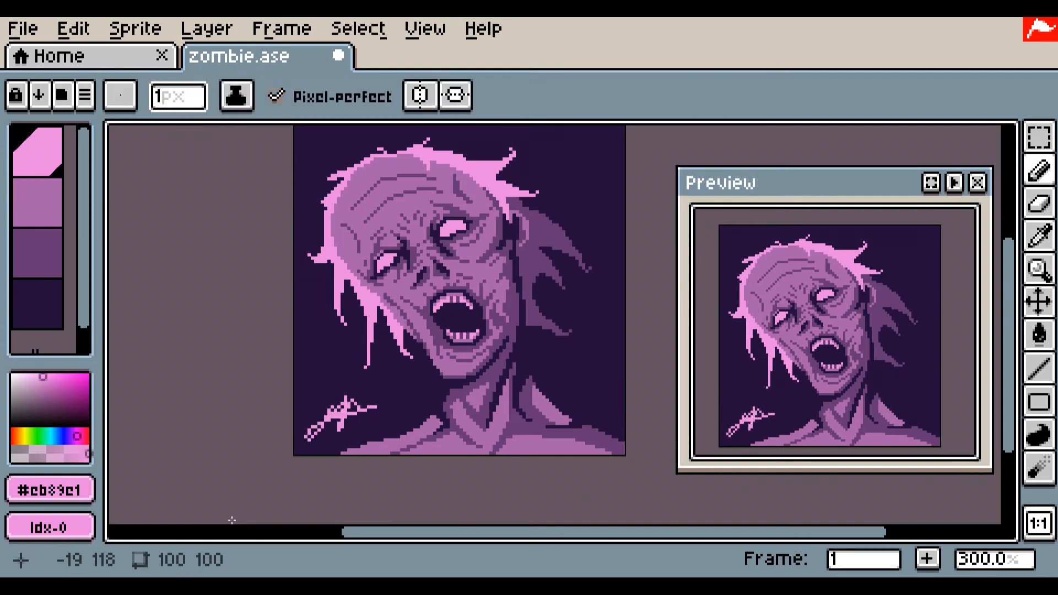
pyautogui.hotkey('ctrl', 'z')
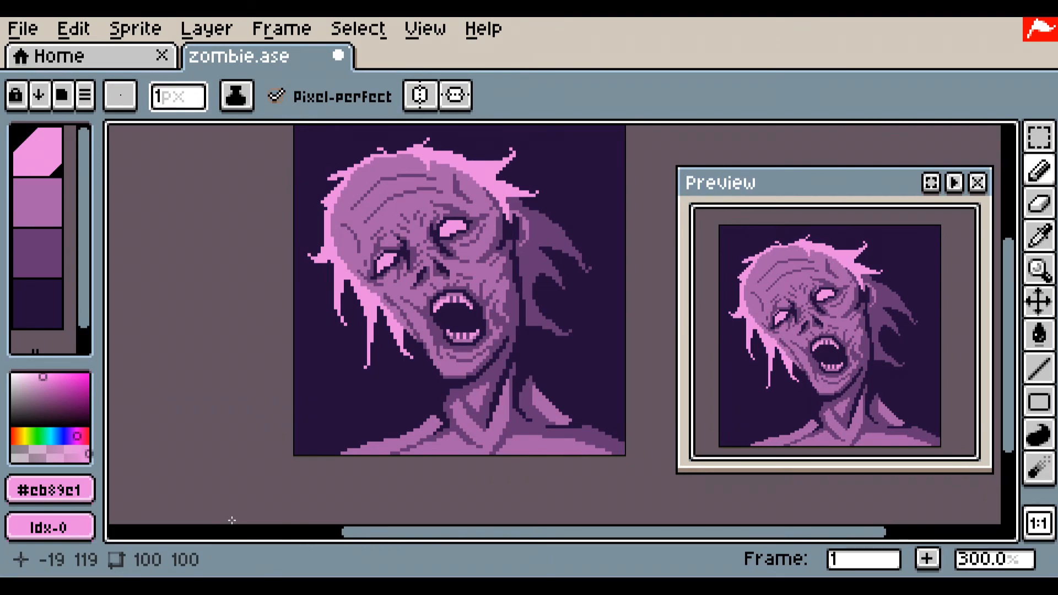
# - Save the zombie portrait file
pyautogui.hotkey('ctrl', 's')
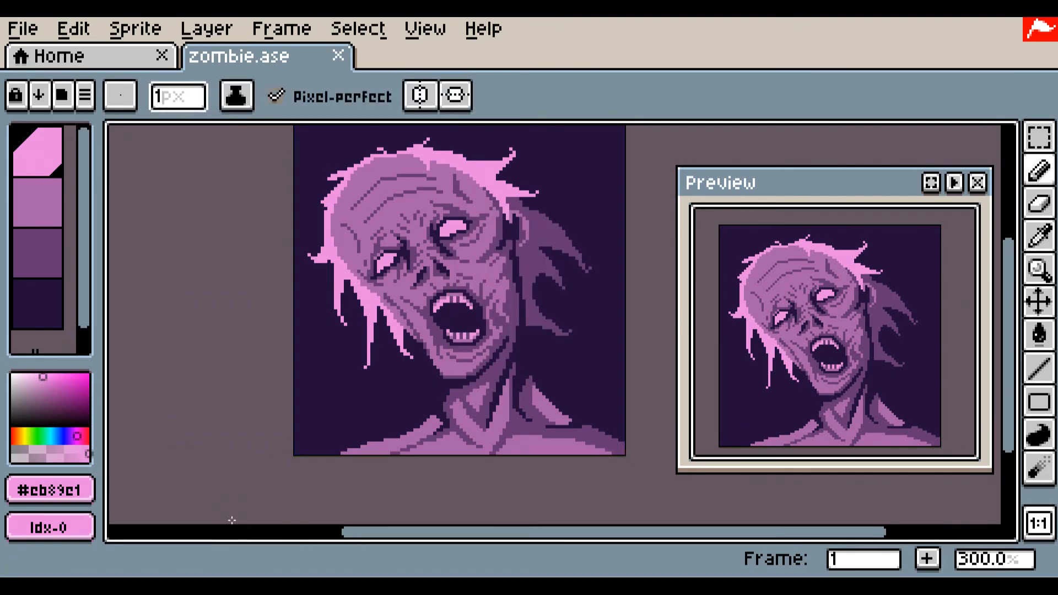